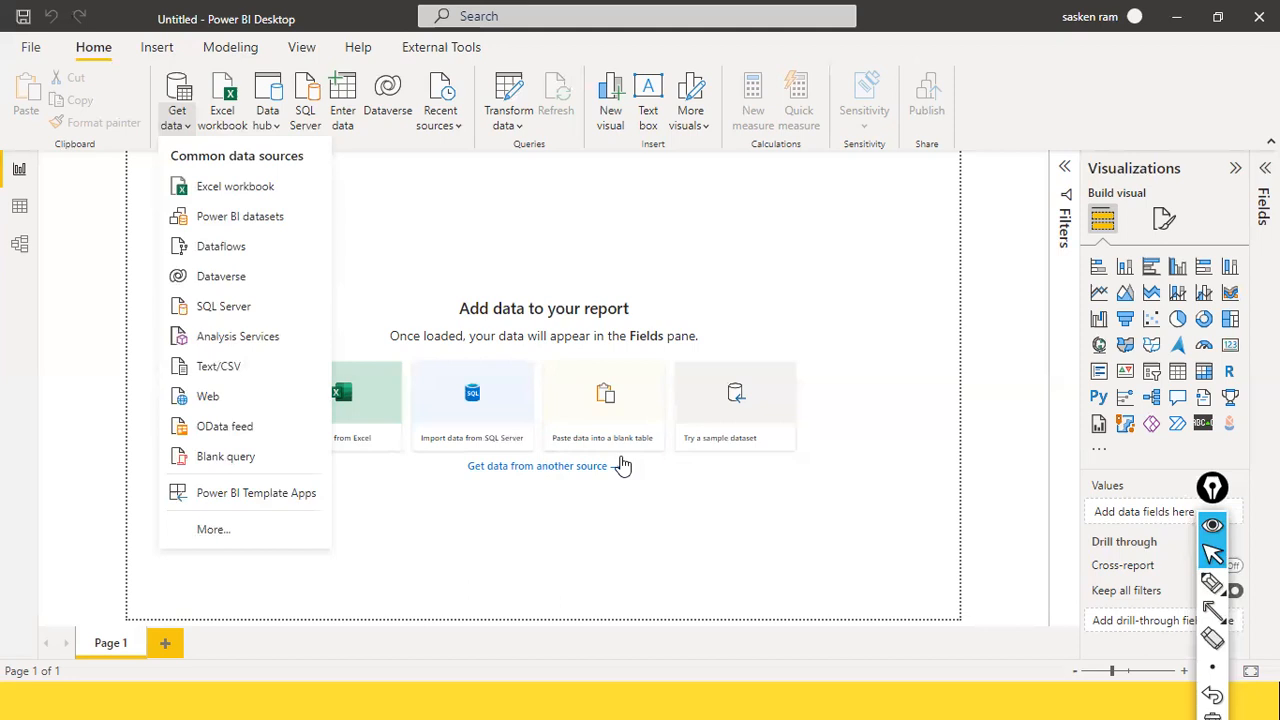
- Start a new Folder data connection from the complete list of data sources
click(206, 537)
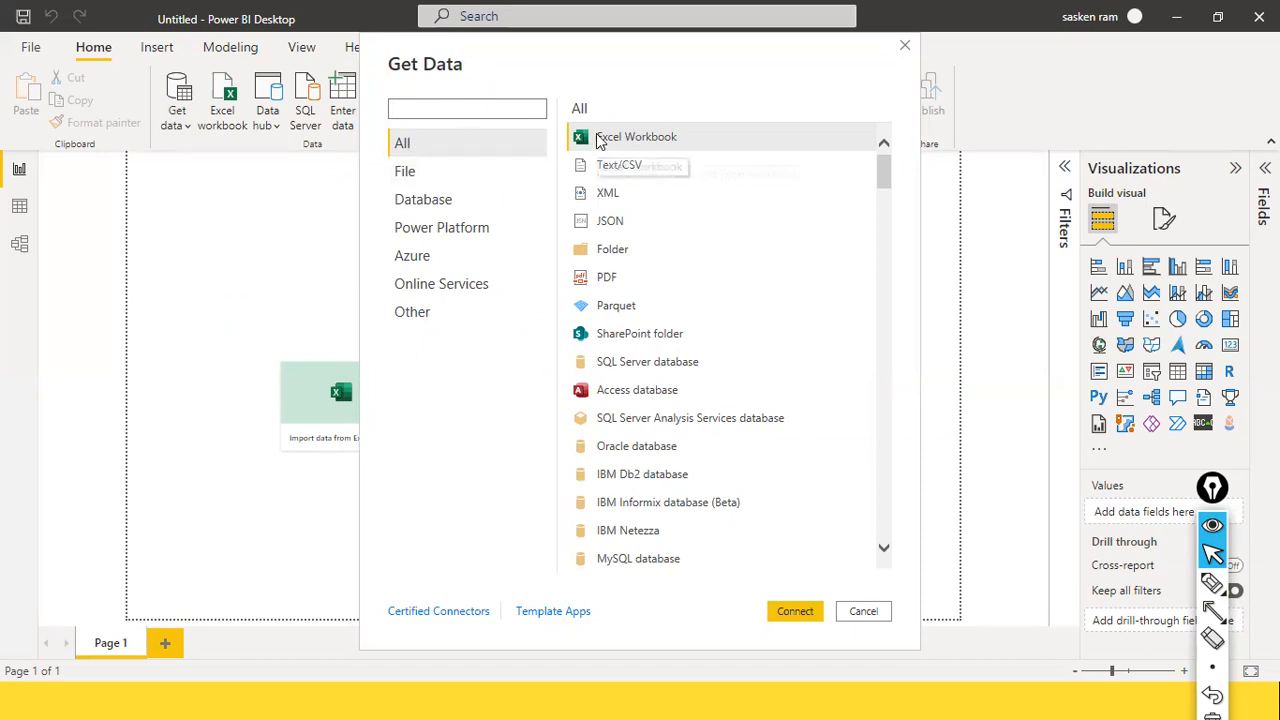
scroll(648, 190, down, 6)
scroll(648, 190, up, 6)
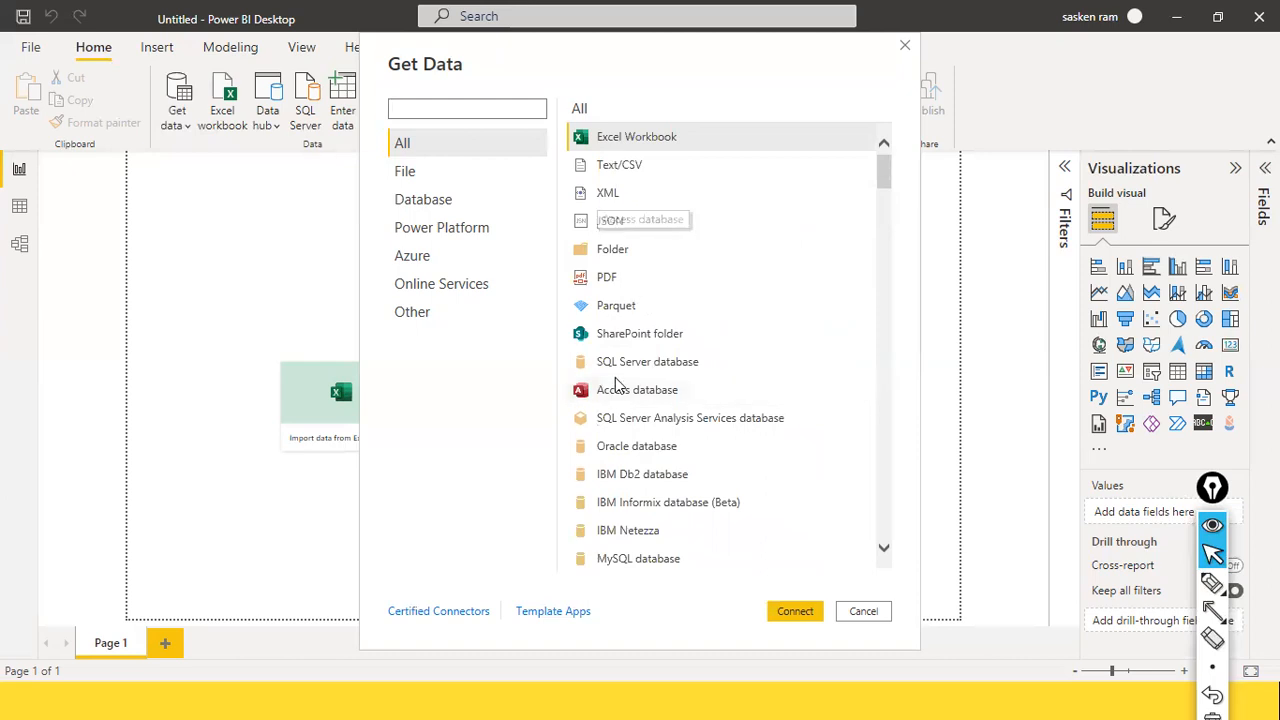
click(610, 256)
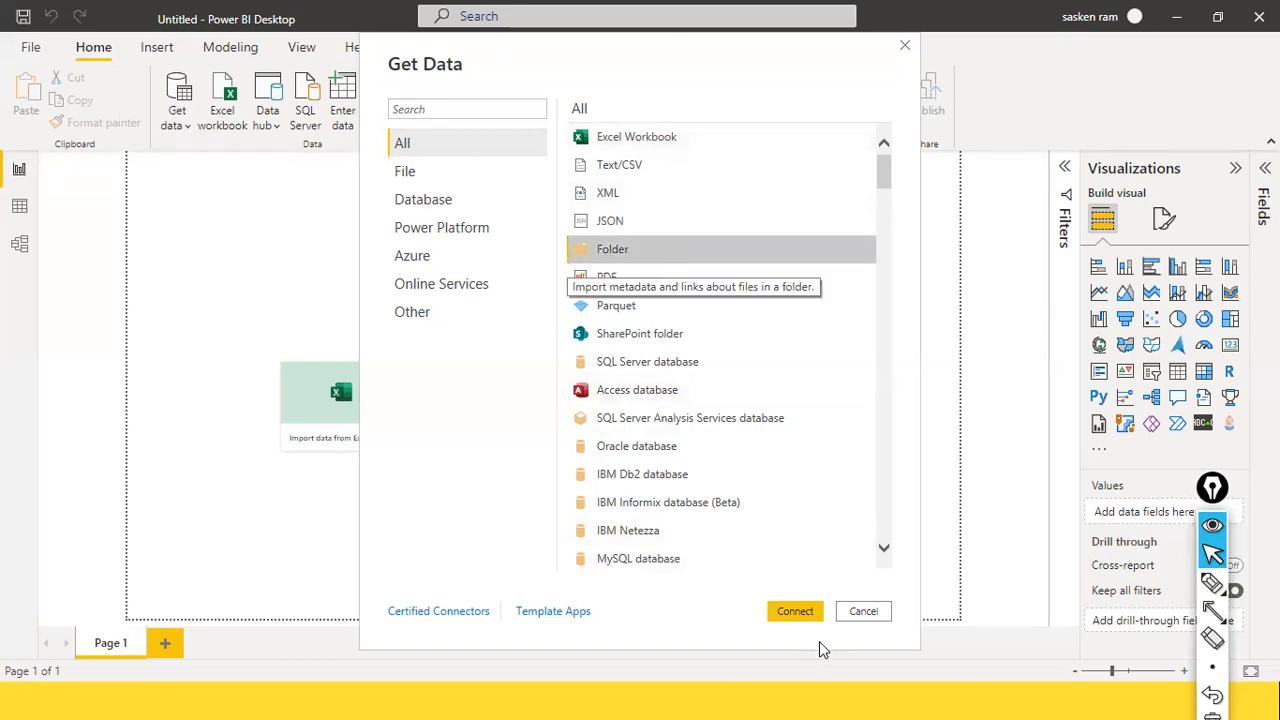
click(792, 612)
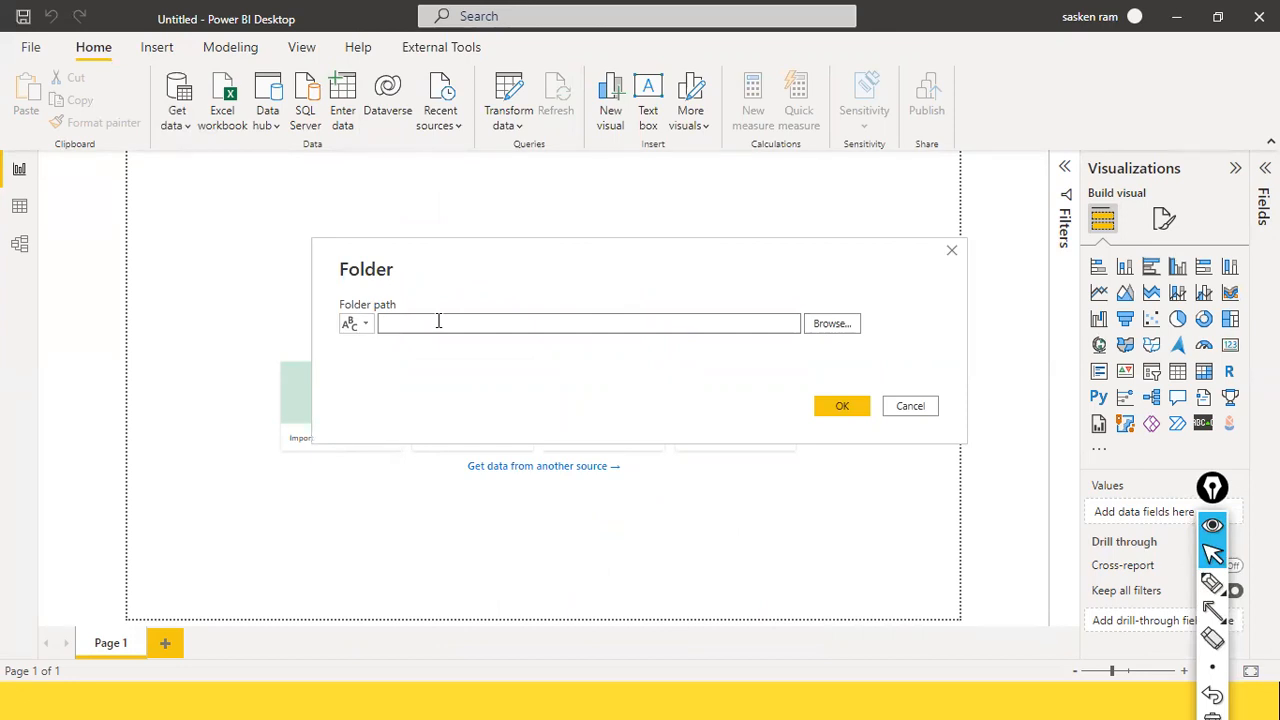
- Switch to File Explorer by searching for "file explorer" and maximize its window
key(super)
text(file)
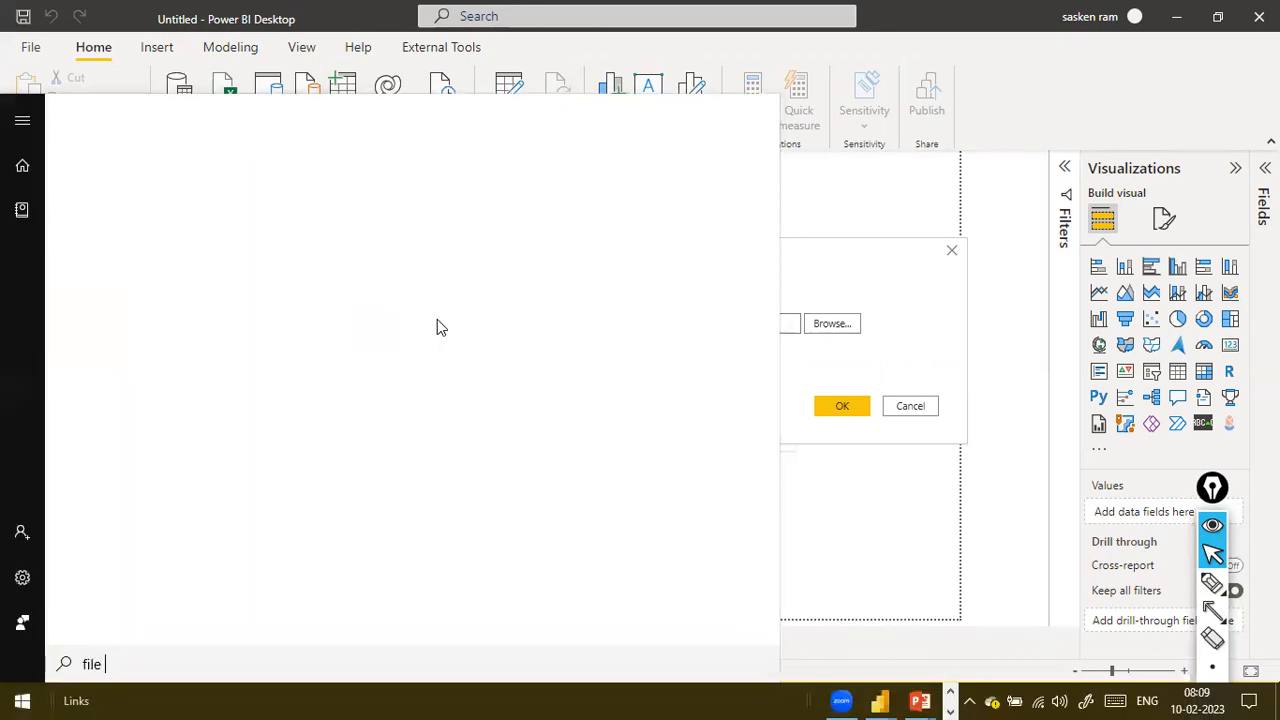
text( expl)
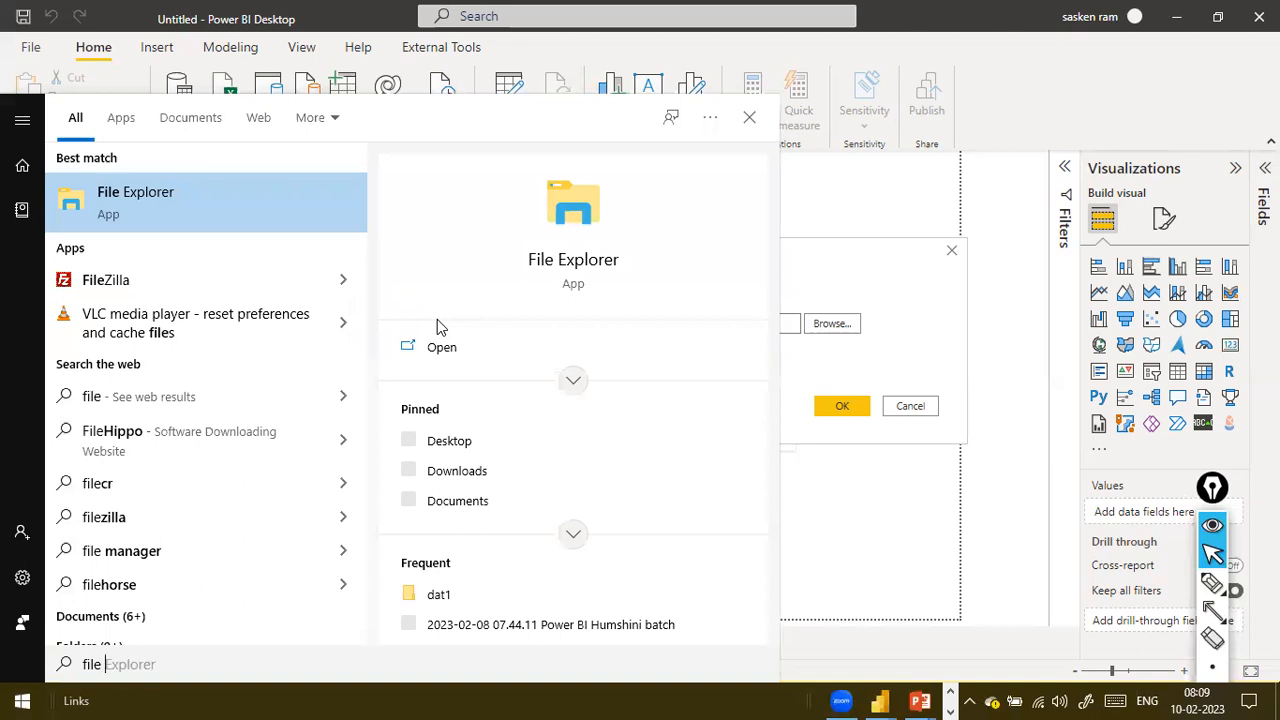
text(orer)
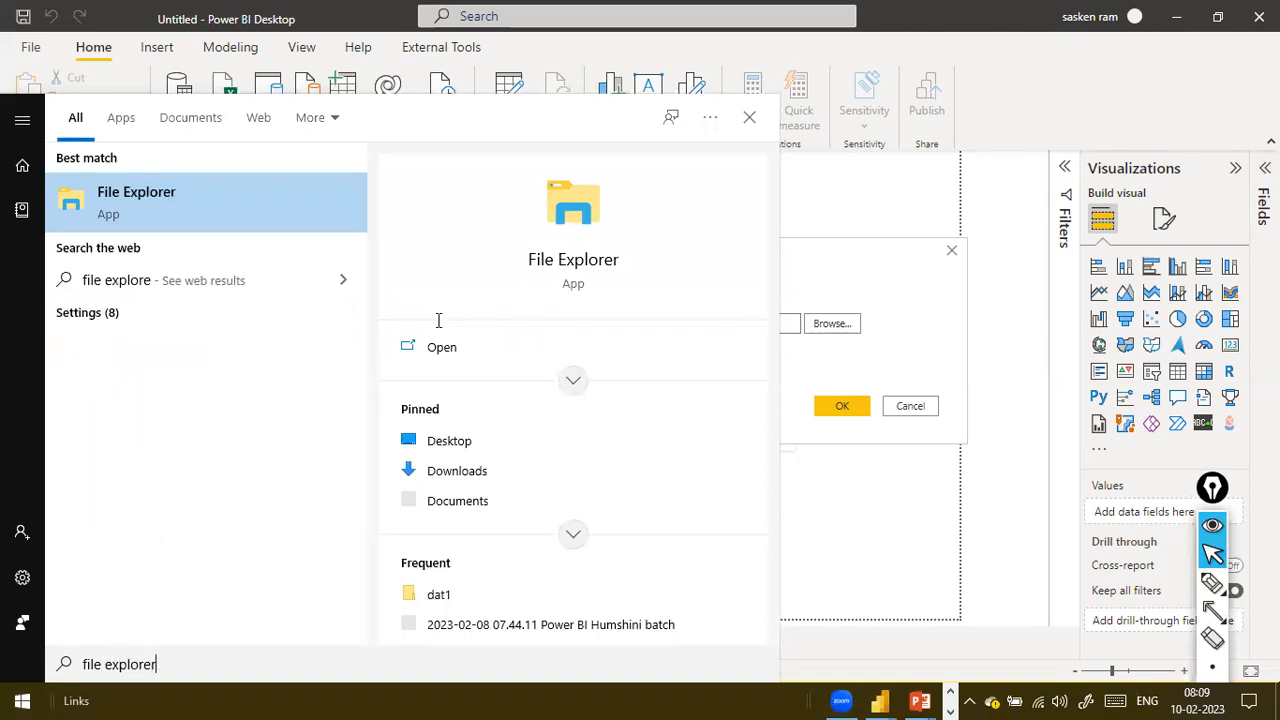
key(Escape)
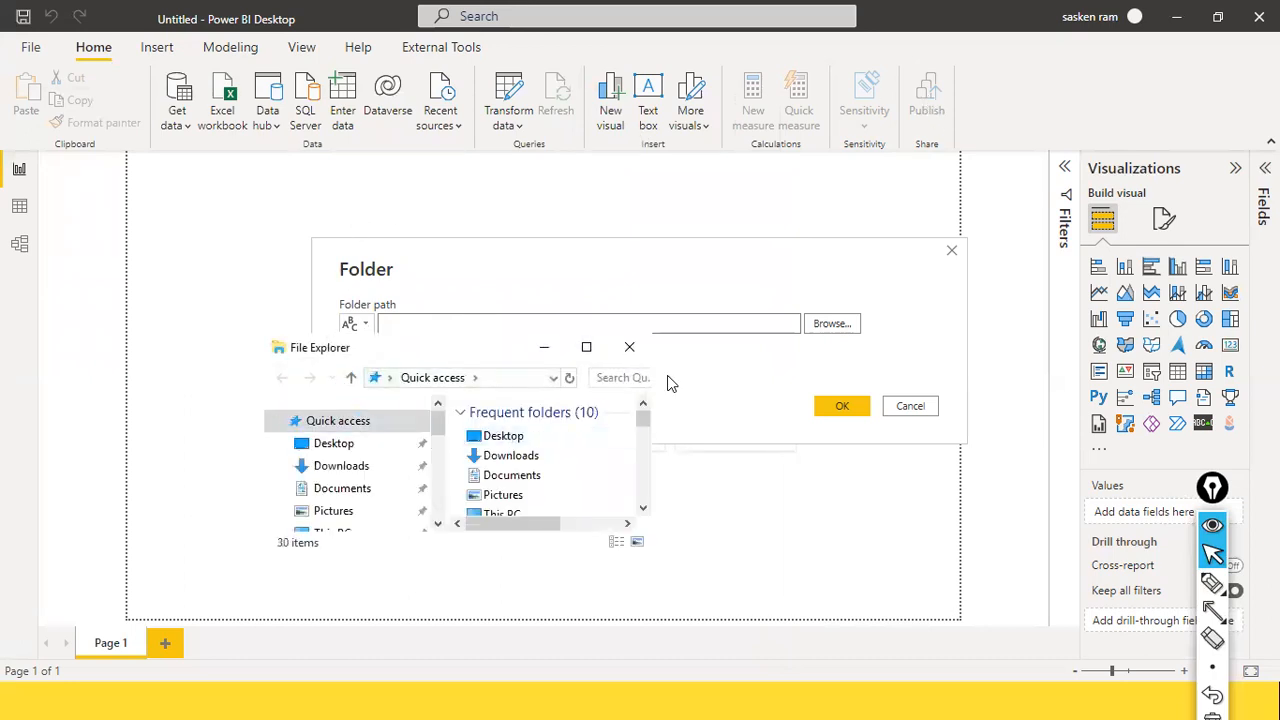
click(586, 346)
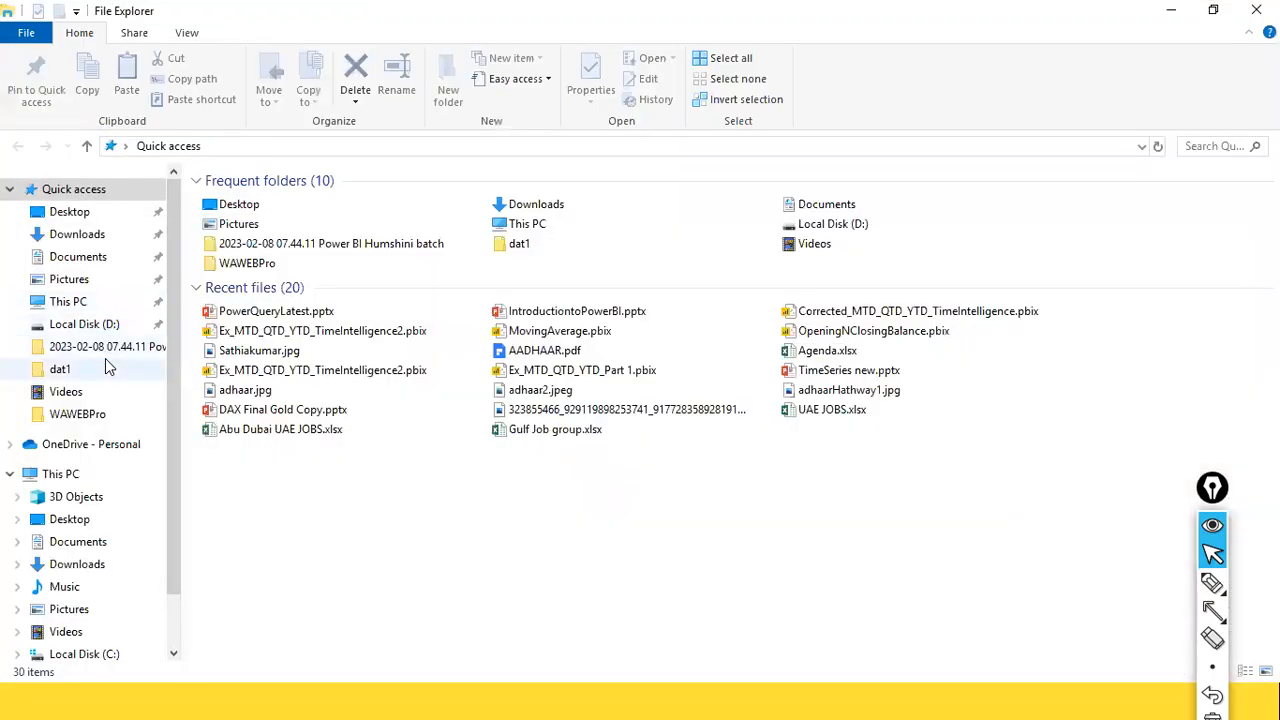
- Open the NCDailysales folder on Local Disk (D:)
scroll(110, 480, down, 1)
click(78, 598)
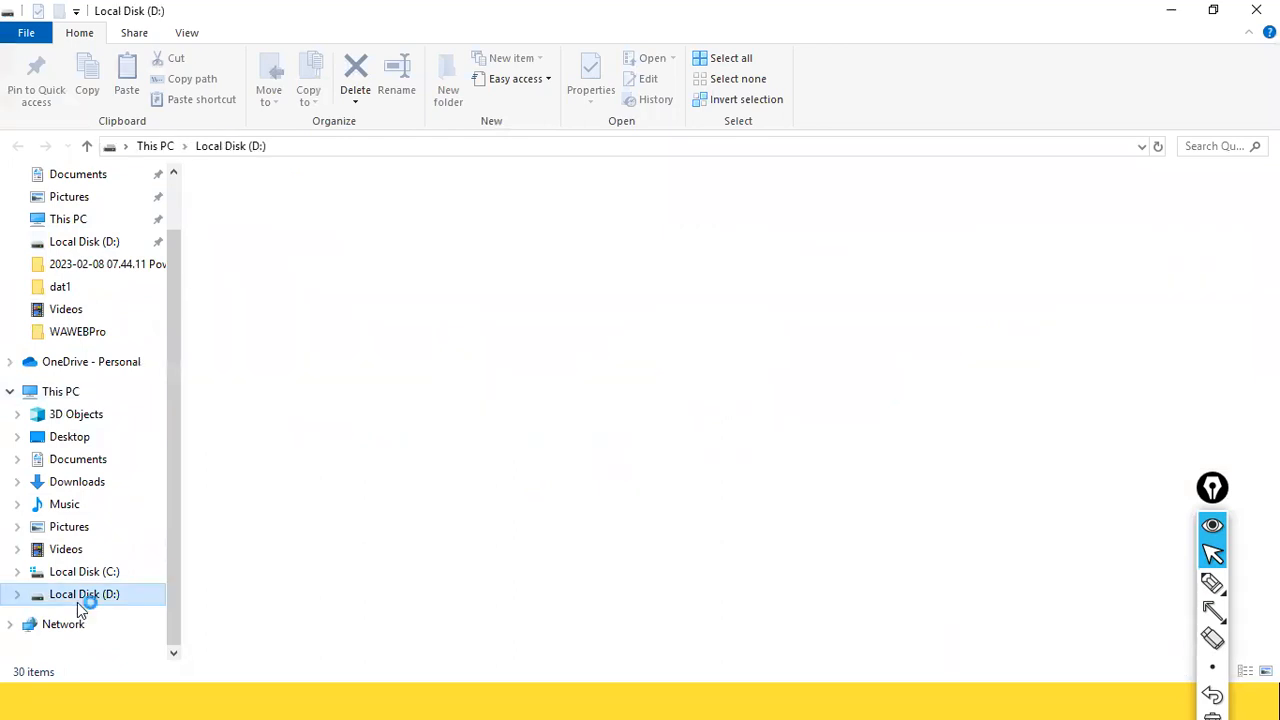
click(230, 518)
key(n)
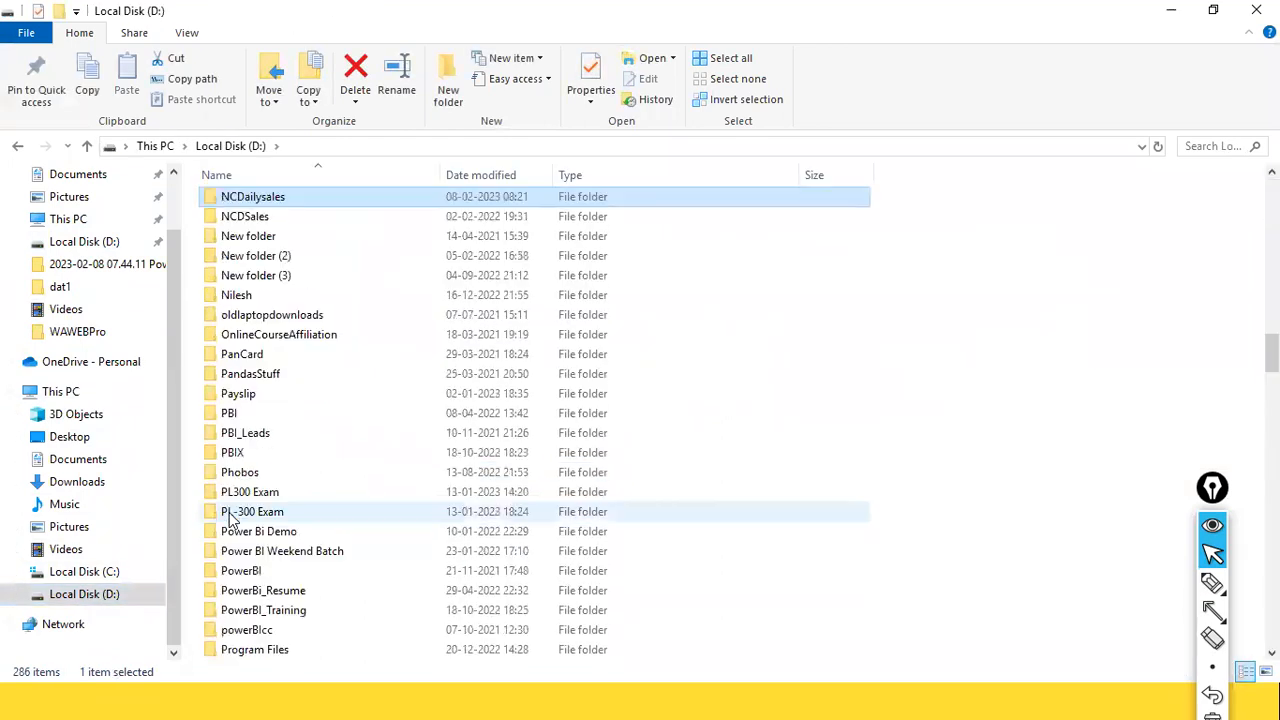
key(Return)
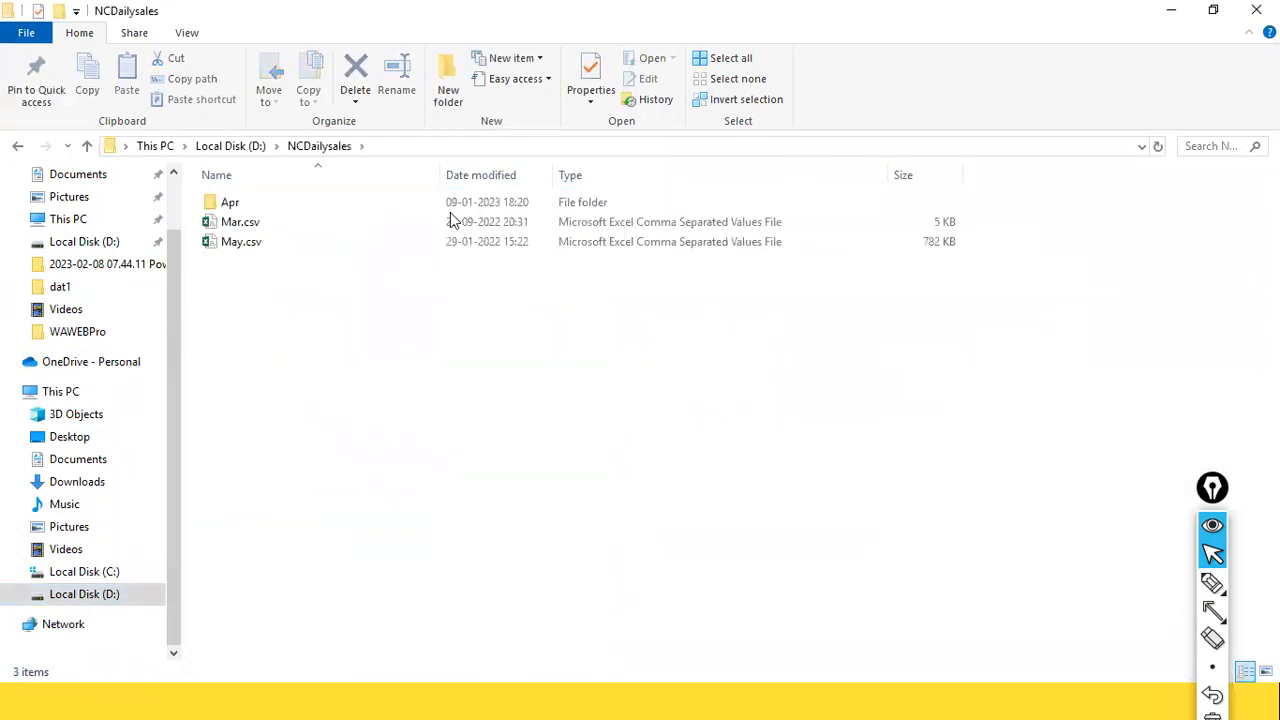
- Copy the NCDailysales folder's path and enter D:\NCDailysales as the folder path of the Power BI connection
click(386, 150)
key(ctrl+c)
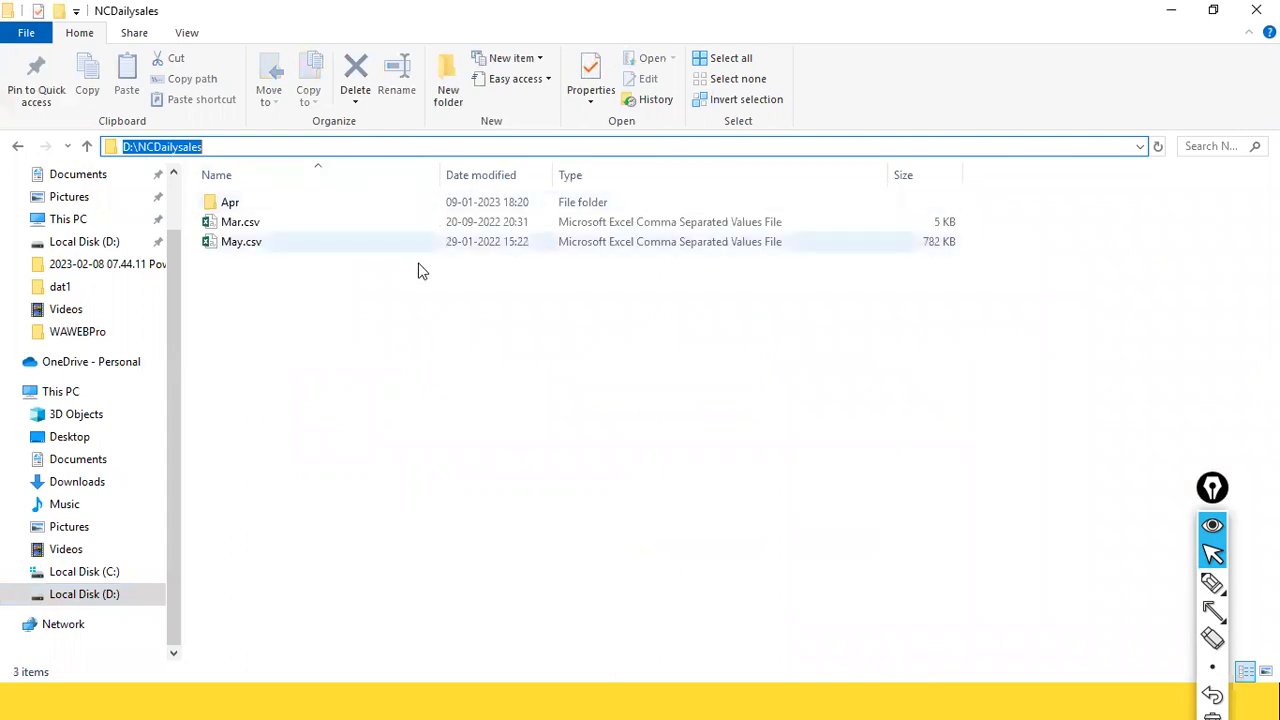
key(alt+Tab)
click(499, 317)
key(ctrl+v)
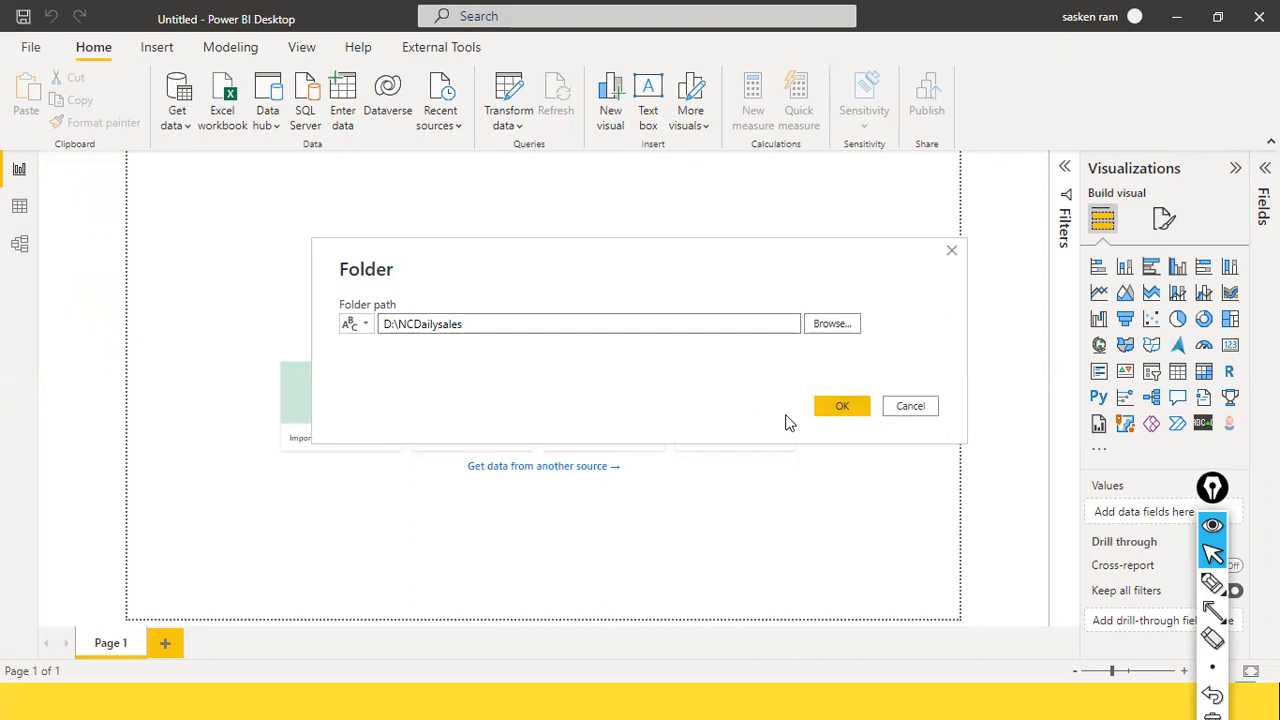
- Compare the entered folder path with the NCDailysales folder in File Explorer and look inside its Apr subfolder
key(alt+Tab)
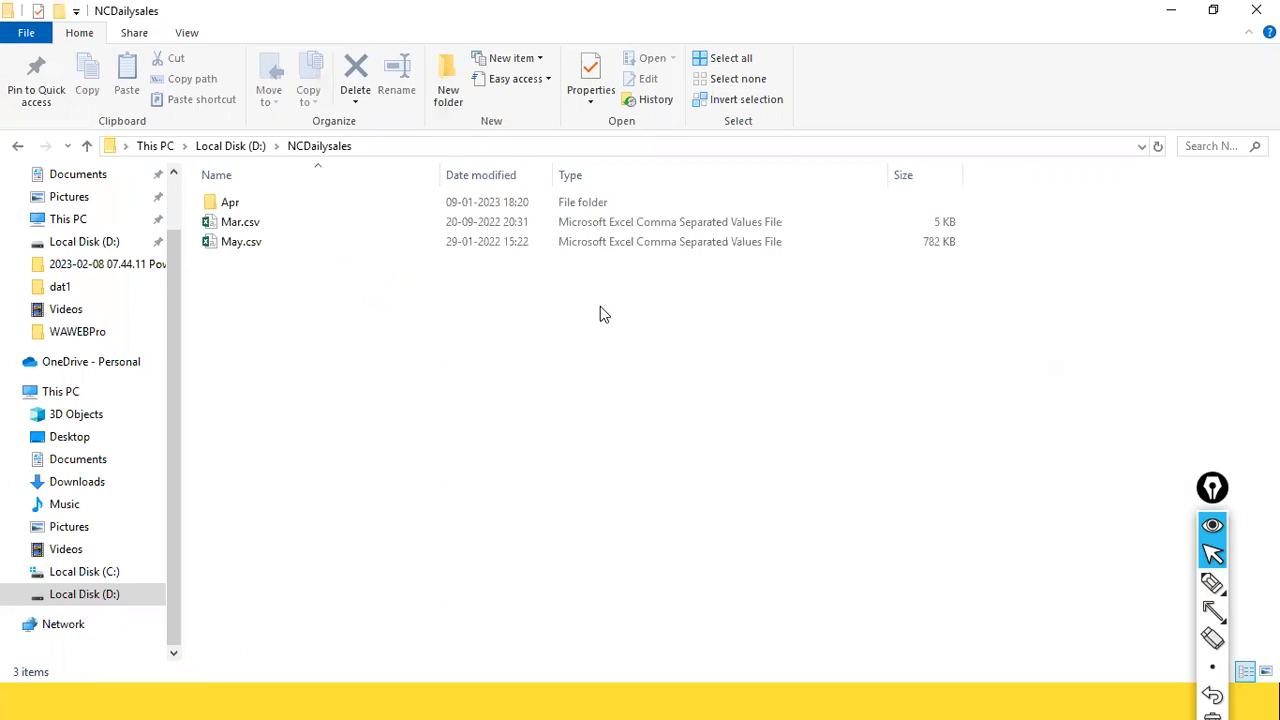
key(alt+Tab)
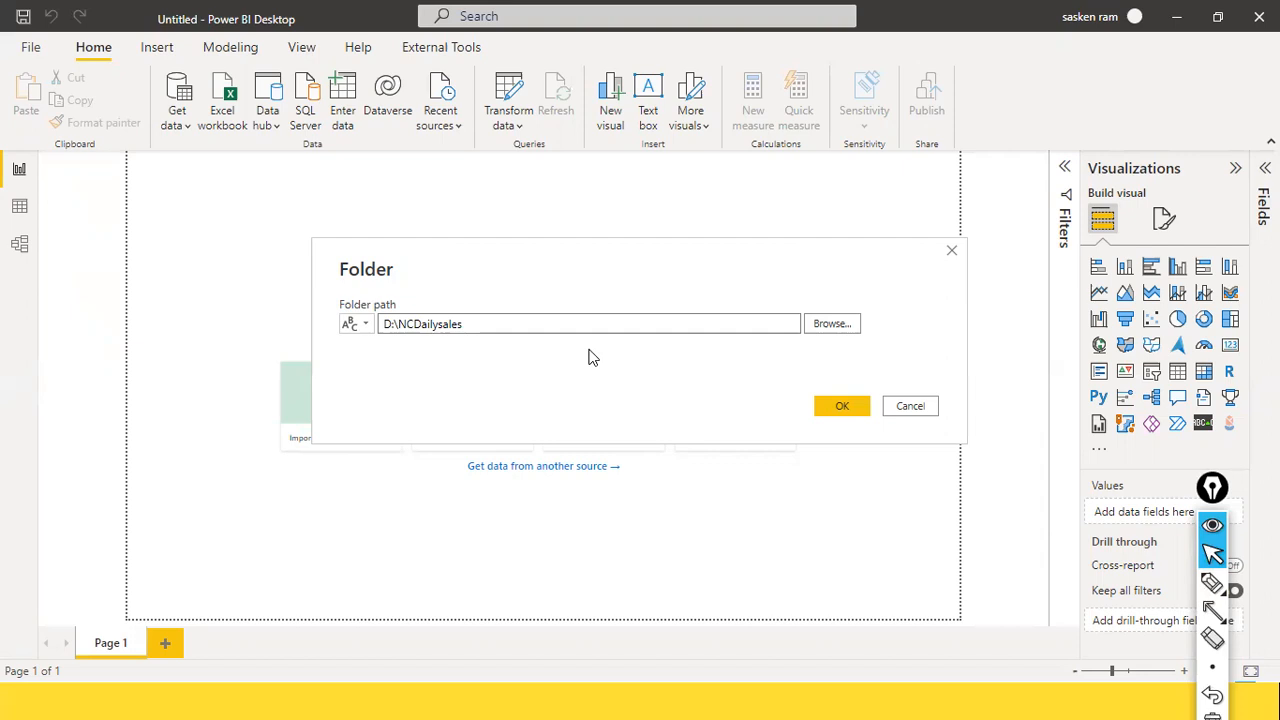
key(alt+Tab)
key(alt+Tab)
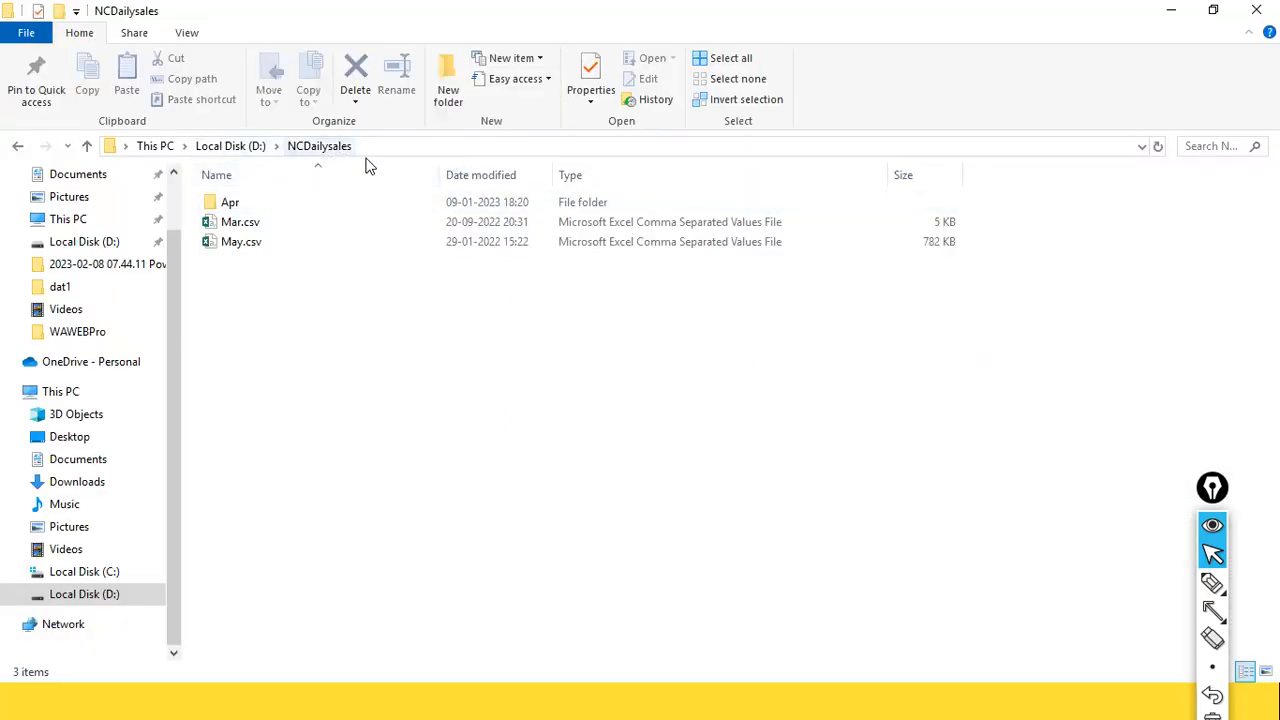
key(alt+Tab)
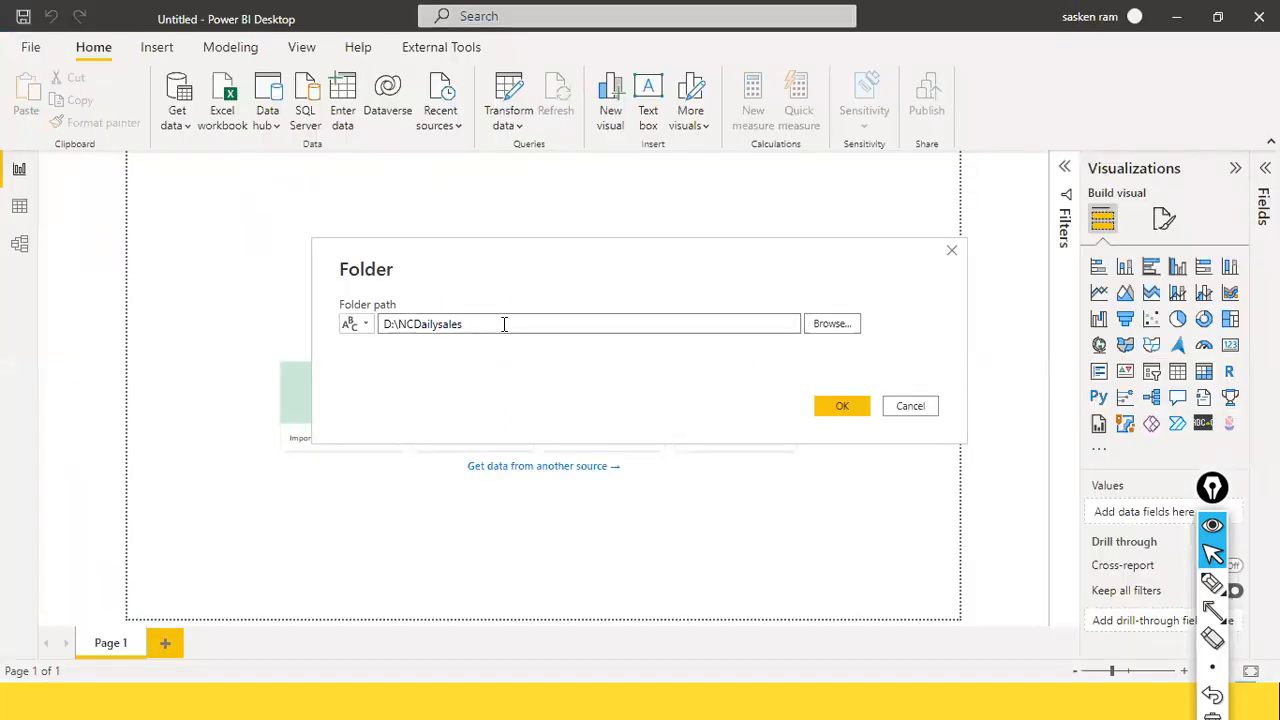
key(alt+Tab)
click(229, 201)
double_click(229, 201)
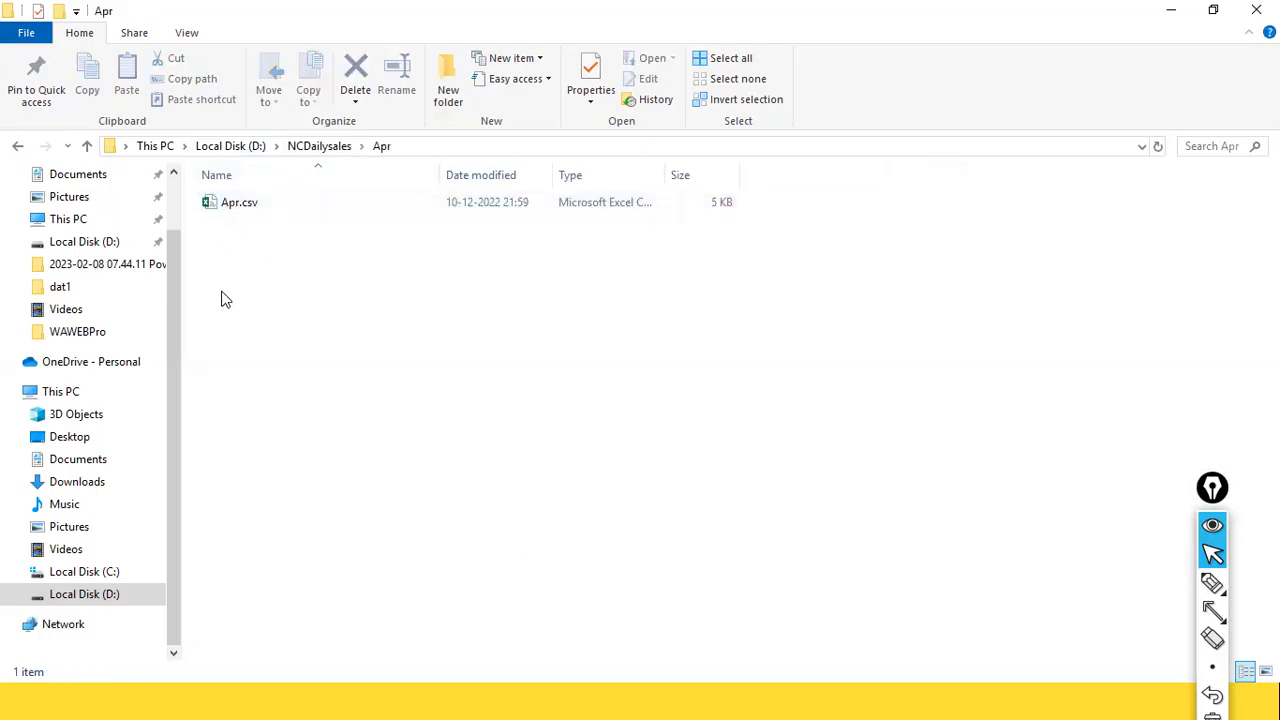
click(319, 146)
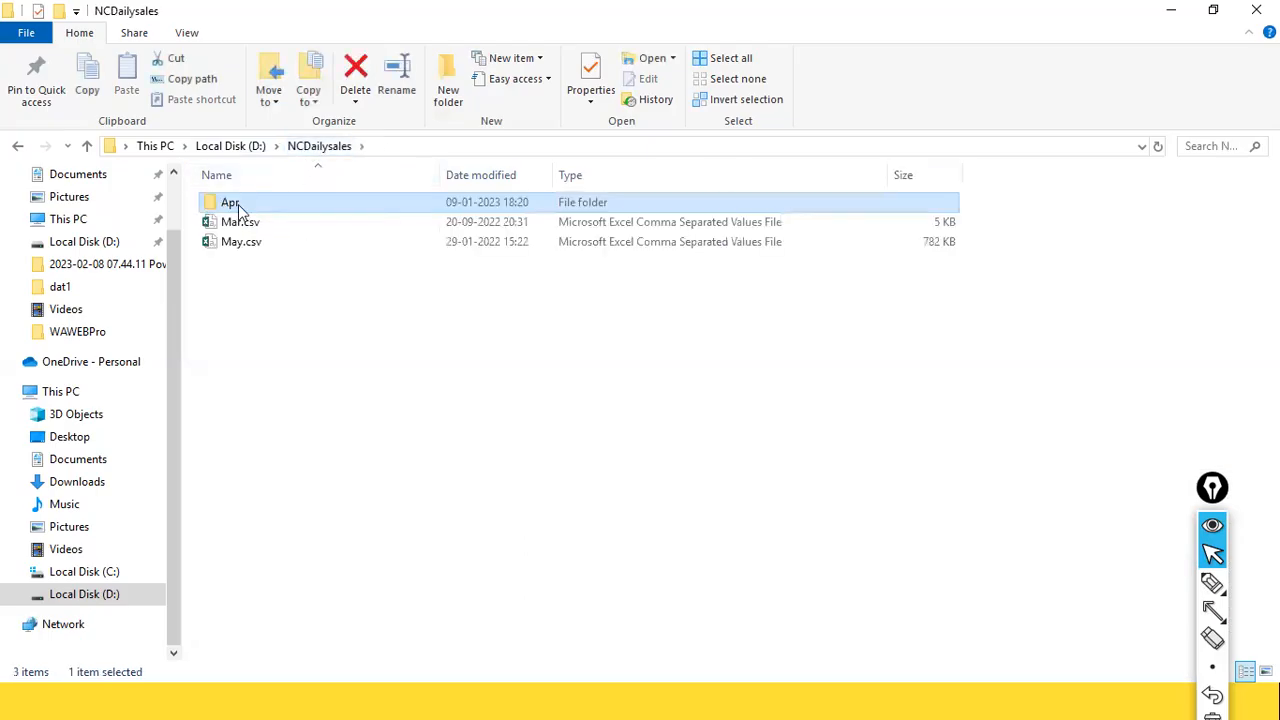
double_click(238, 204)
click(330, 146)
key(alt+Tab)
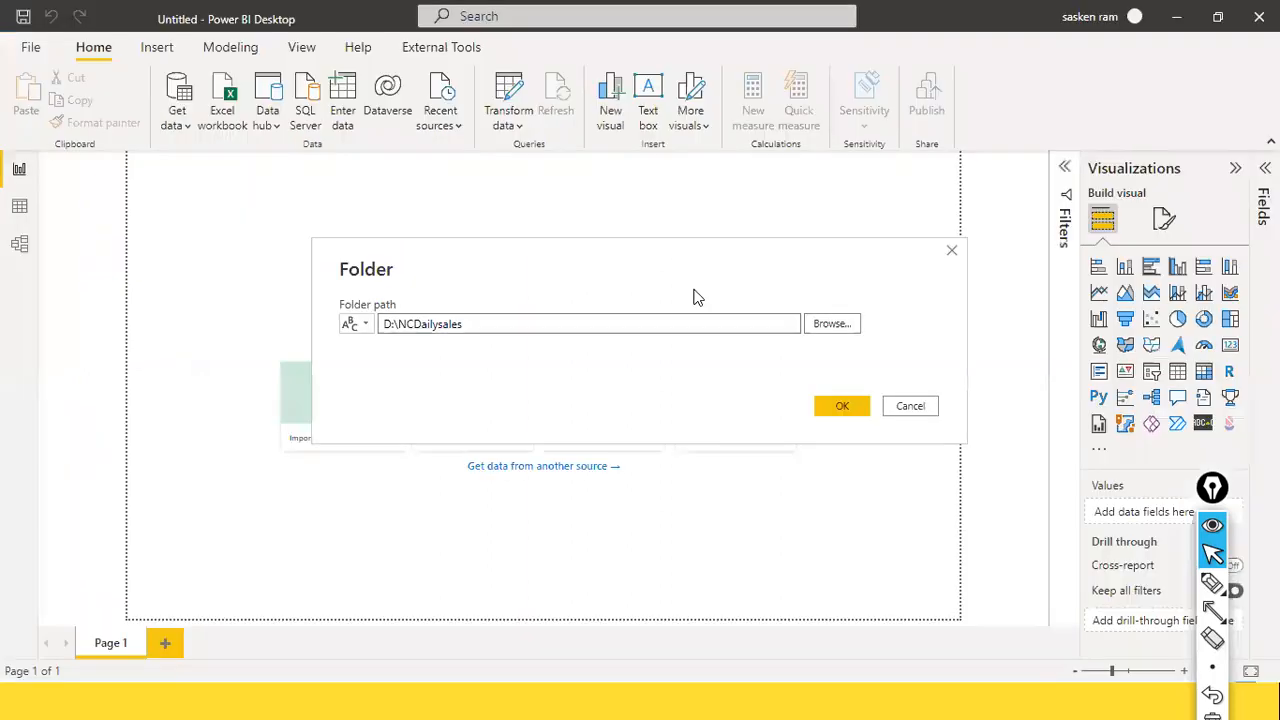
- Connect to the D:\NCDailysales folder, check the Apr subfolder in File Explorer, and return to the Power BI file preview
click(832, 405)
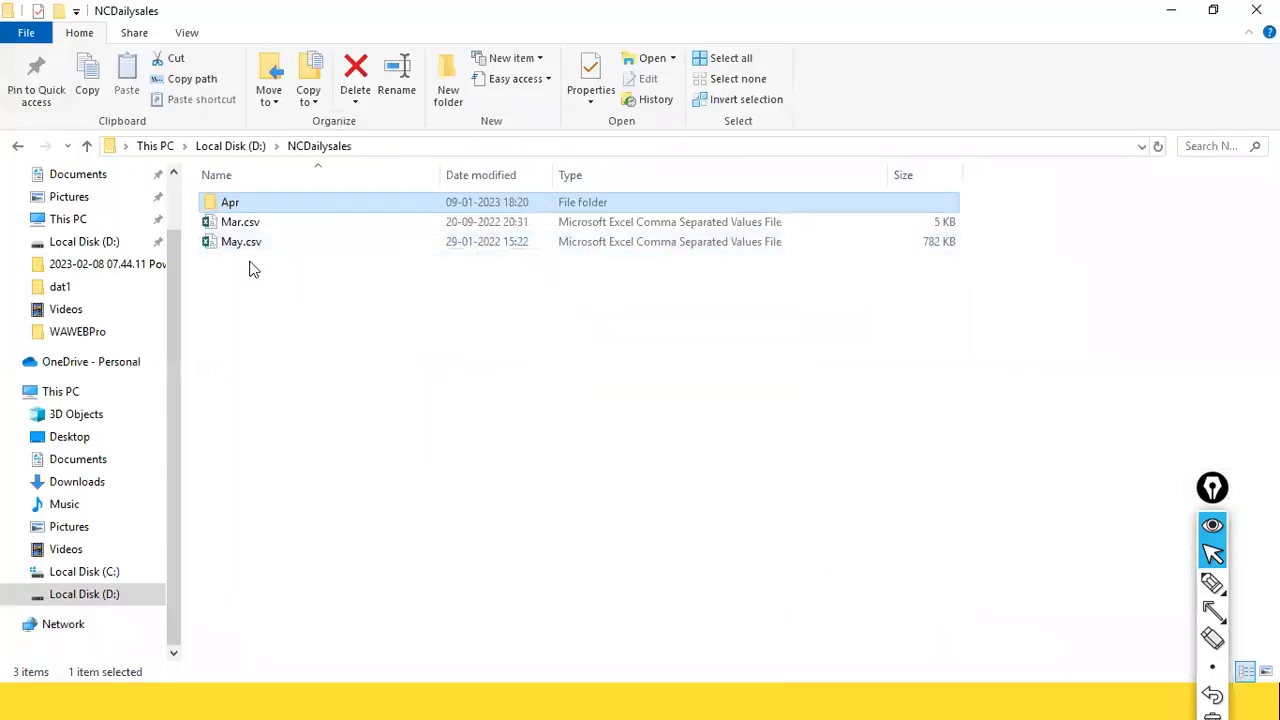
double_click(238, 203)
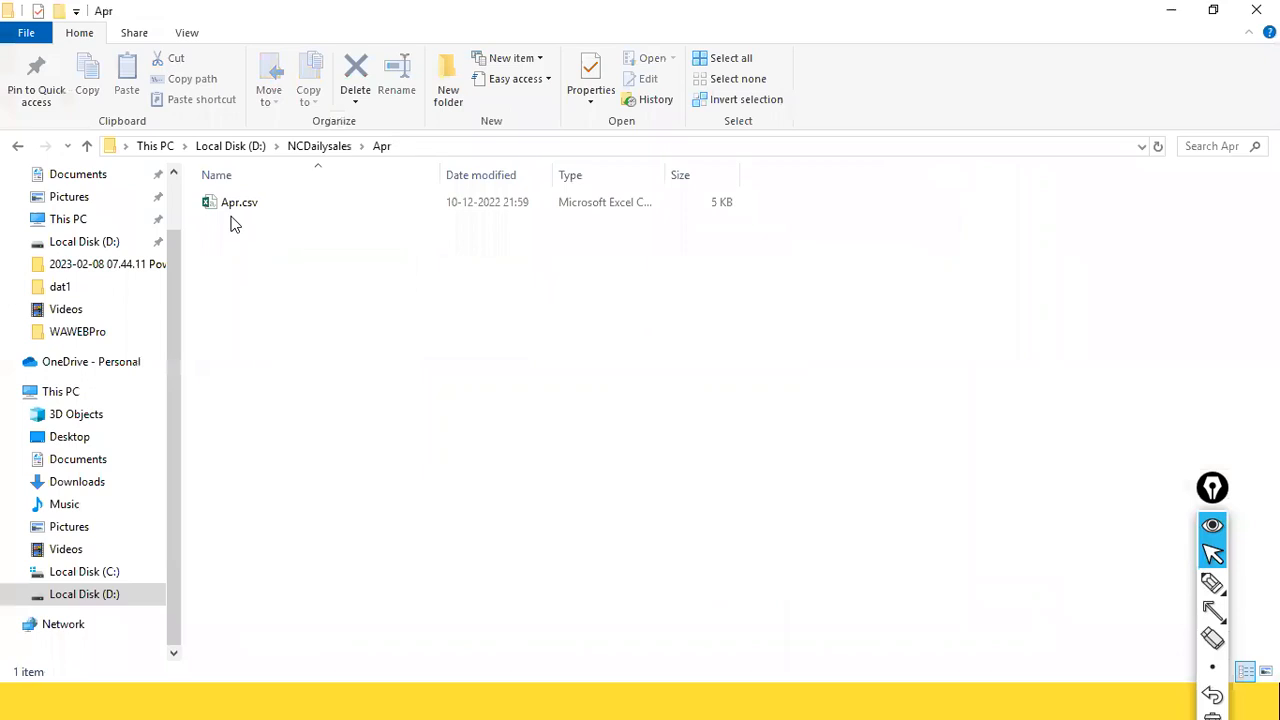
click(320, 147)
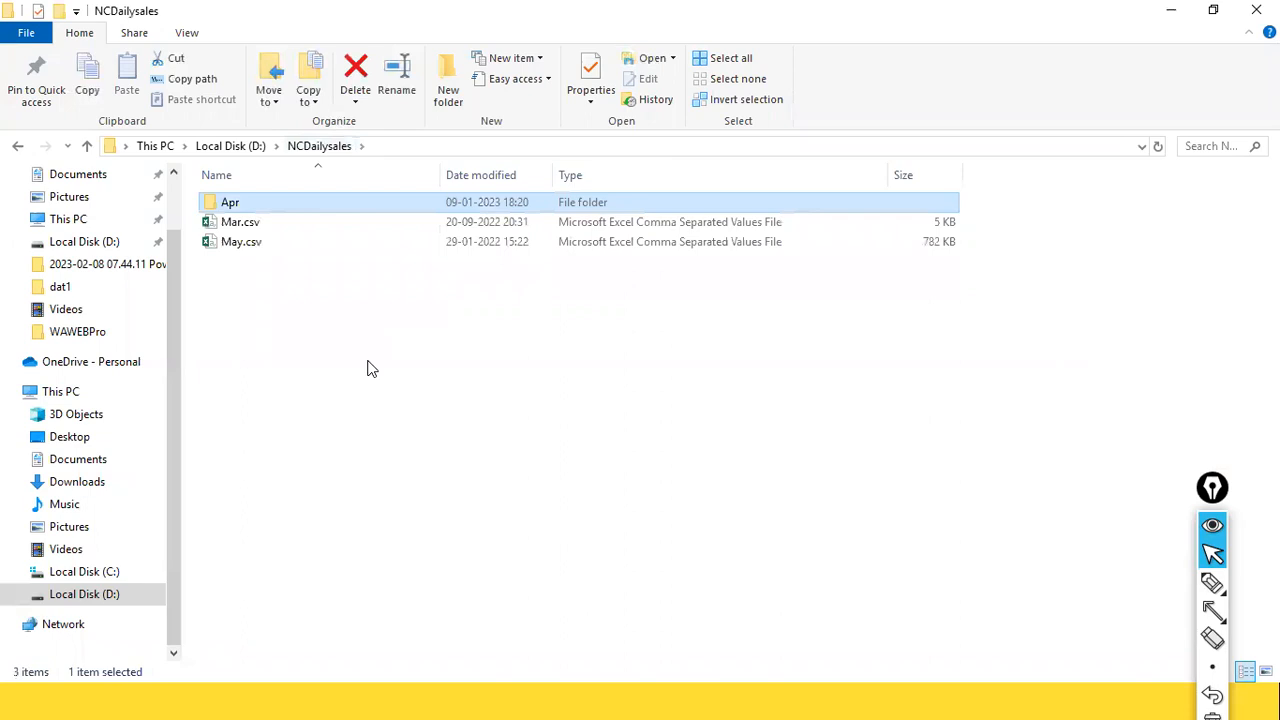
key(alt+Tab)
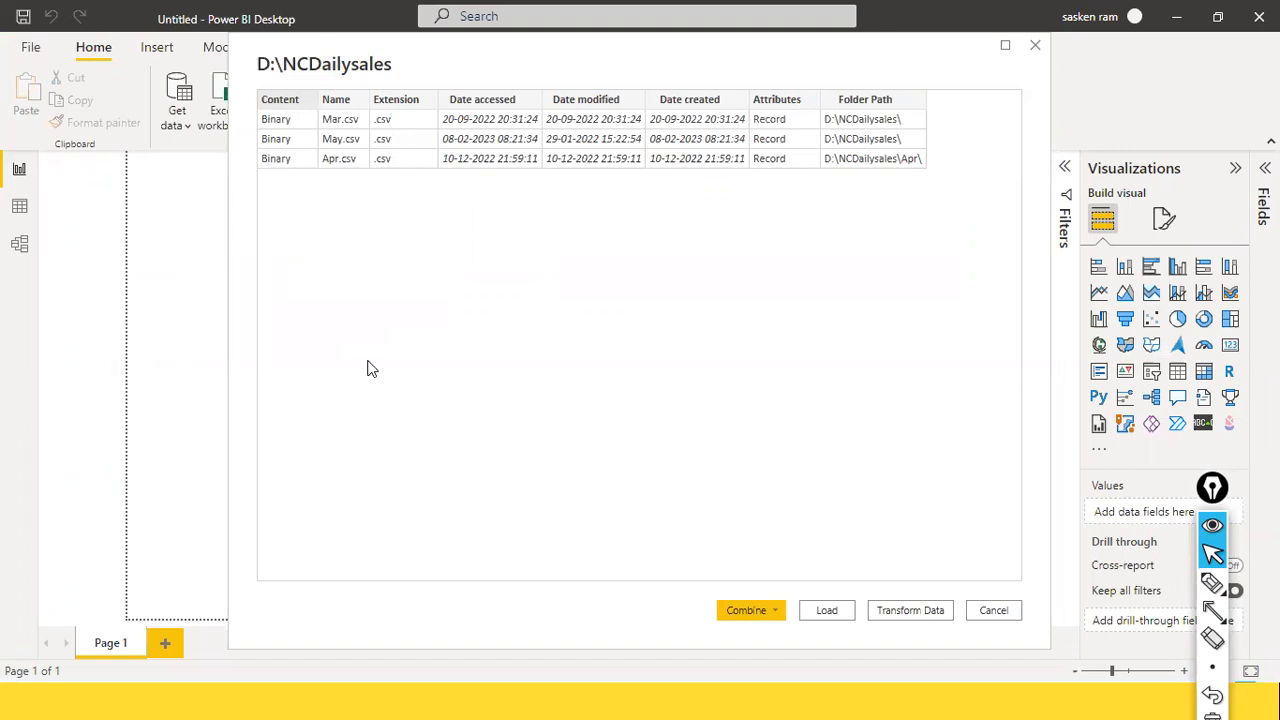
- Mark the Combine option with a red arrow and view its available choices
key(ctrl+shift+a)
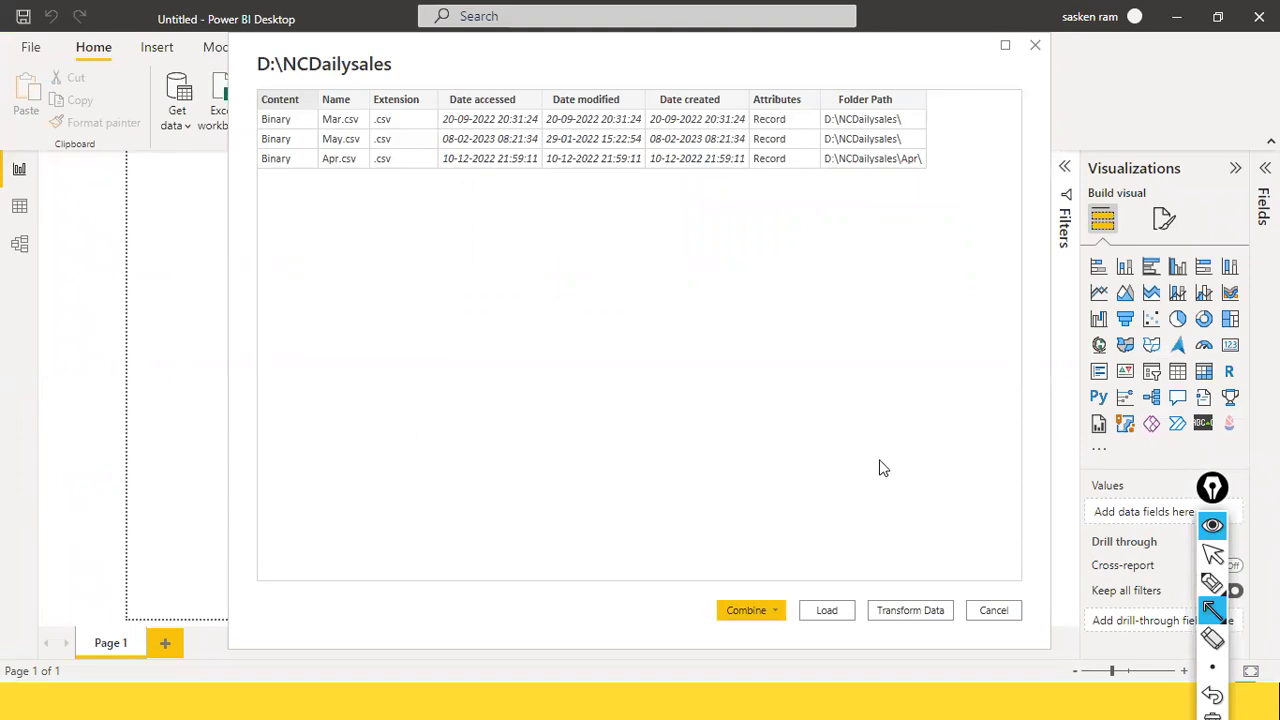
mouse_move(682, 401)
mouse_down()
mouse_move(705, 570)
mouse_move(741, 585)
mouse_up()
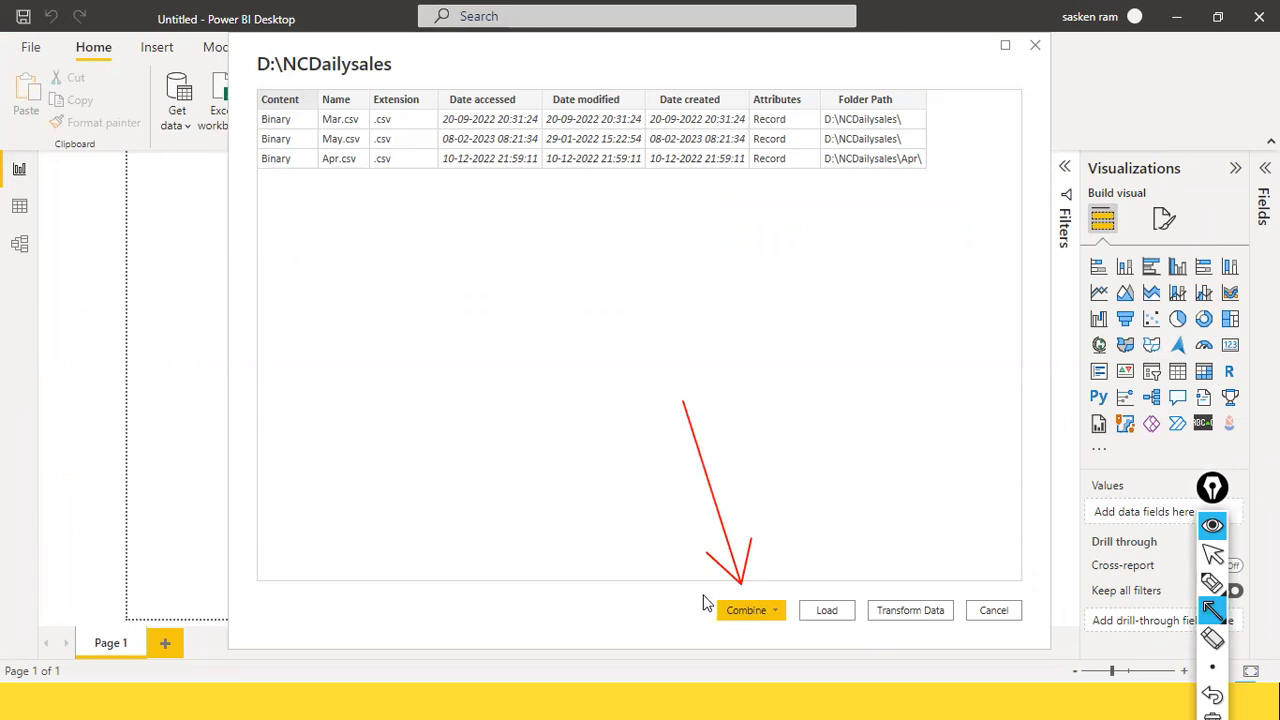
key(ctrl+shift+2)
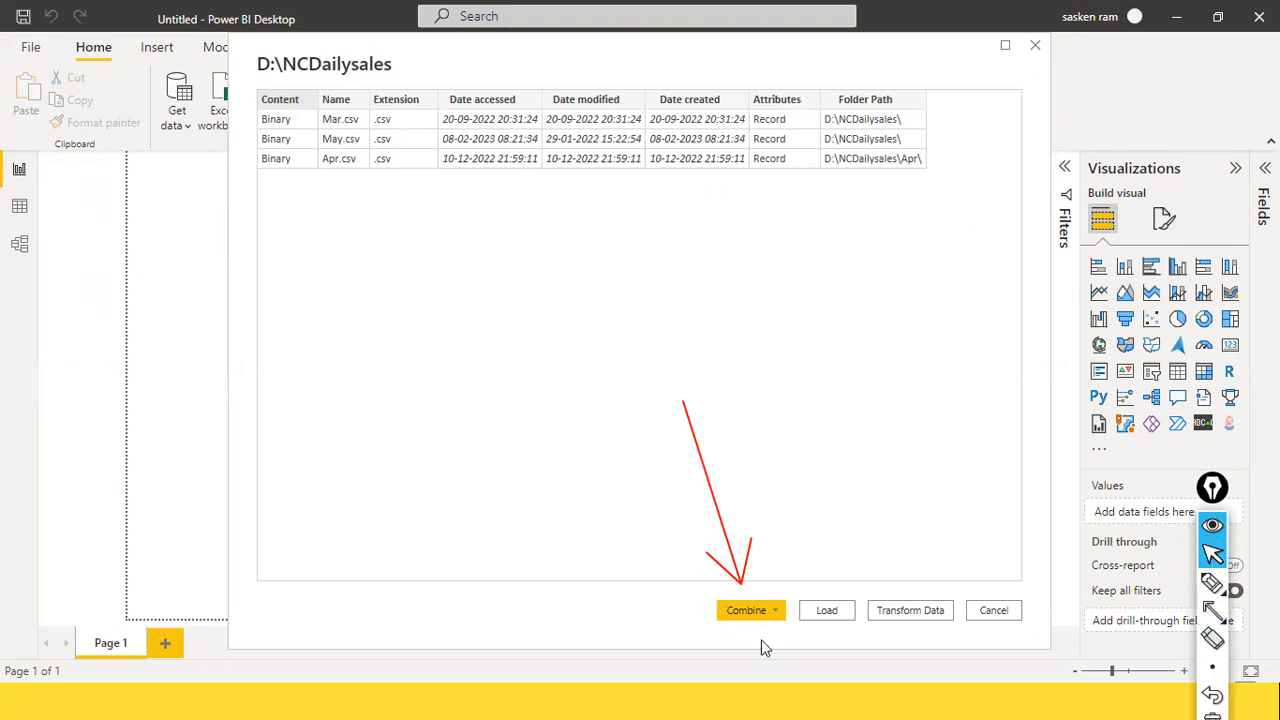
click(774, 610)
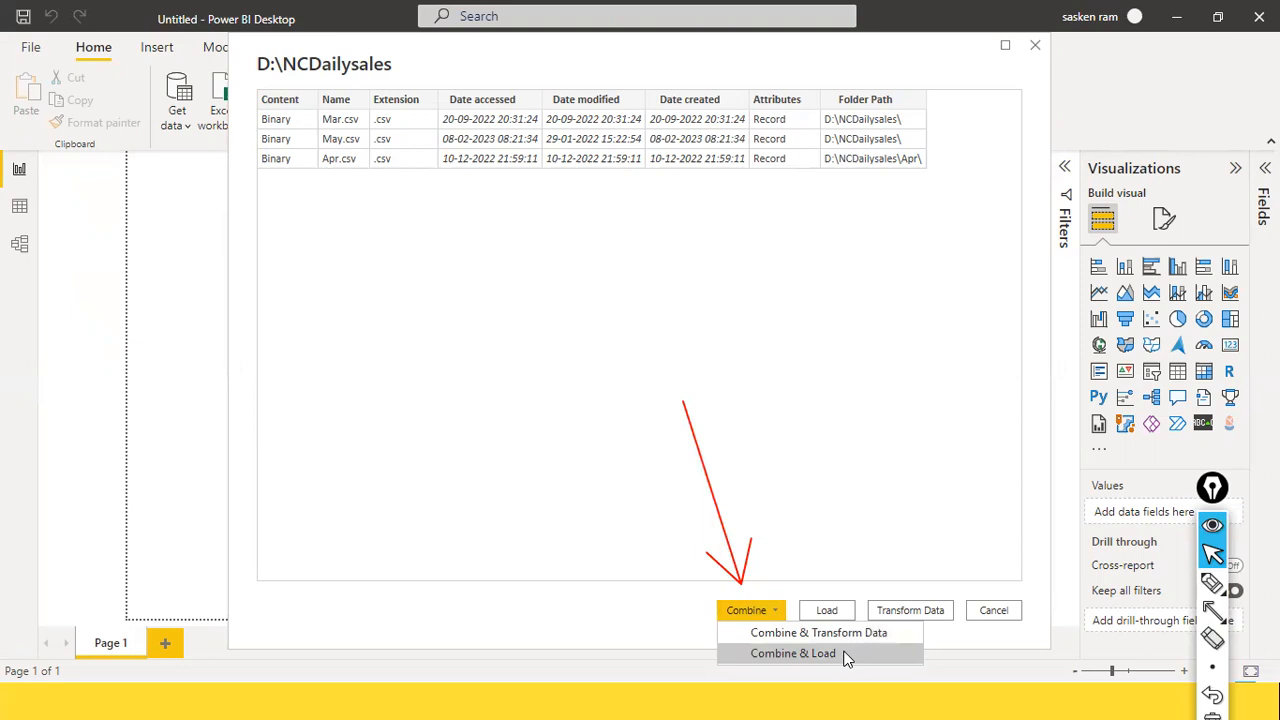
click(823, 660)
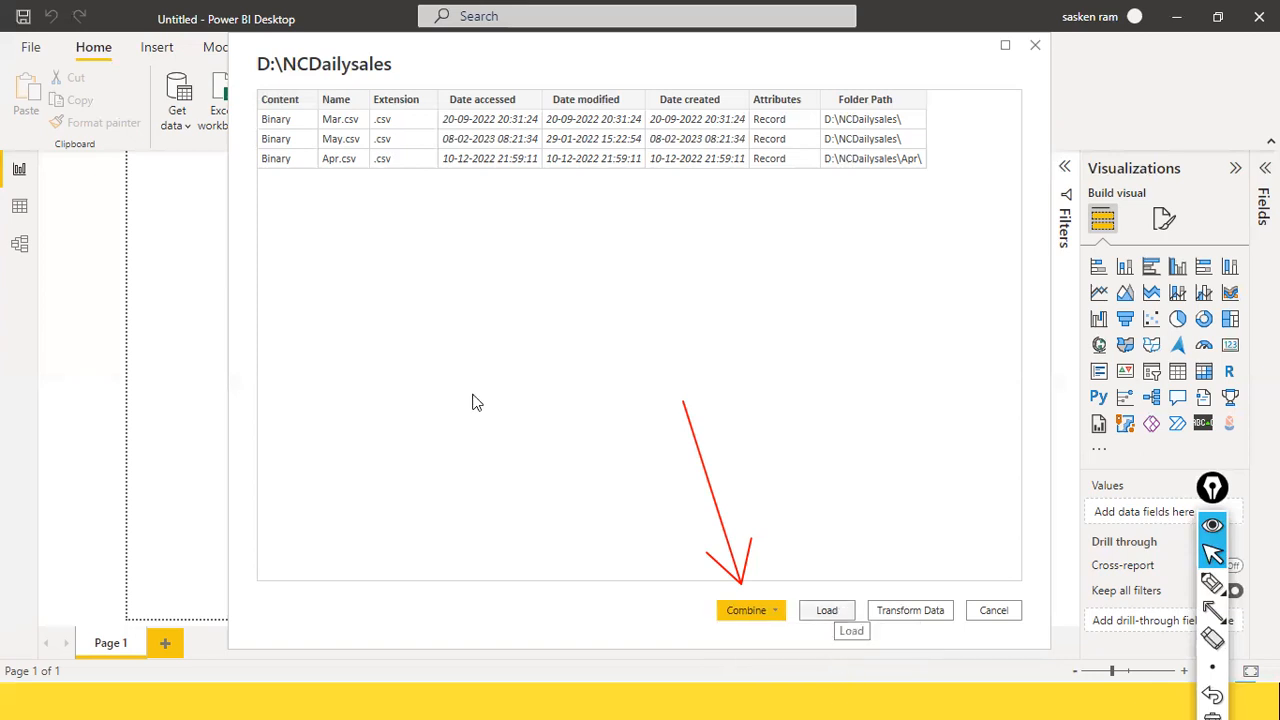
- Load the NCDailysales file list without combining the files, and clear the arrow annotation from the screen
click(830, 611)
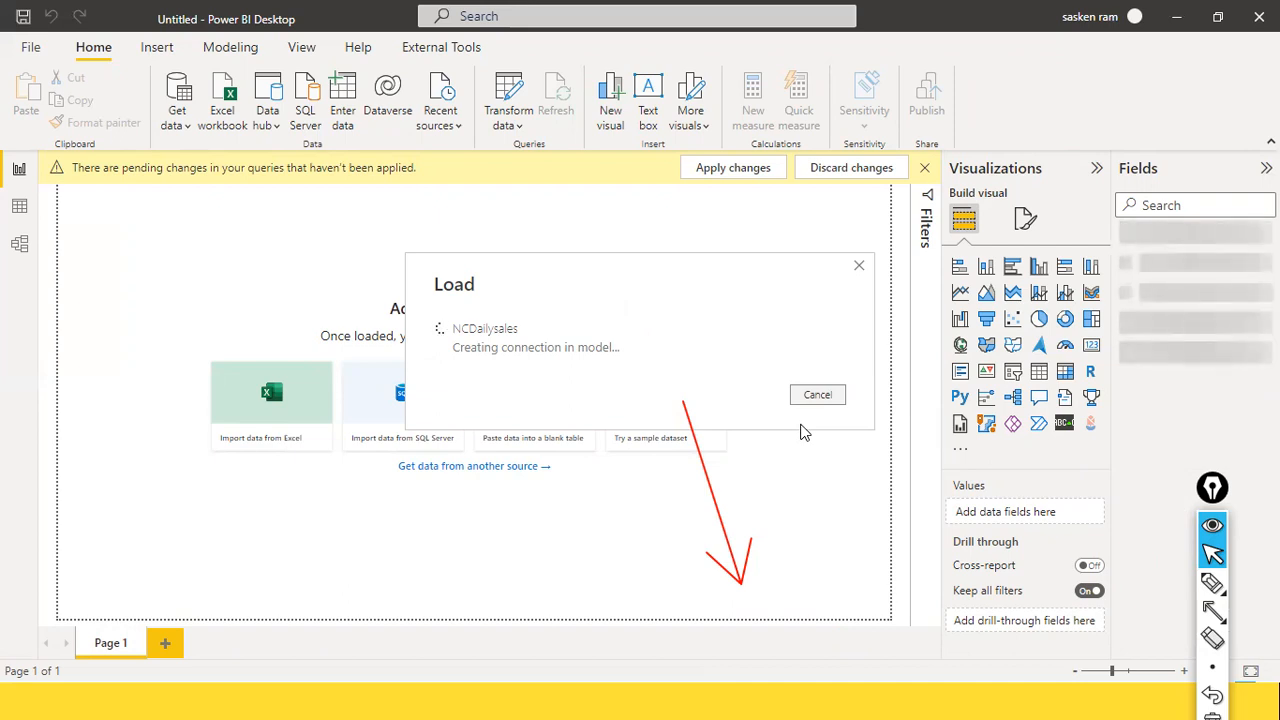
key(ctrl+shift+7)
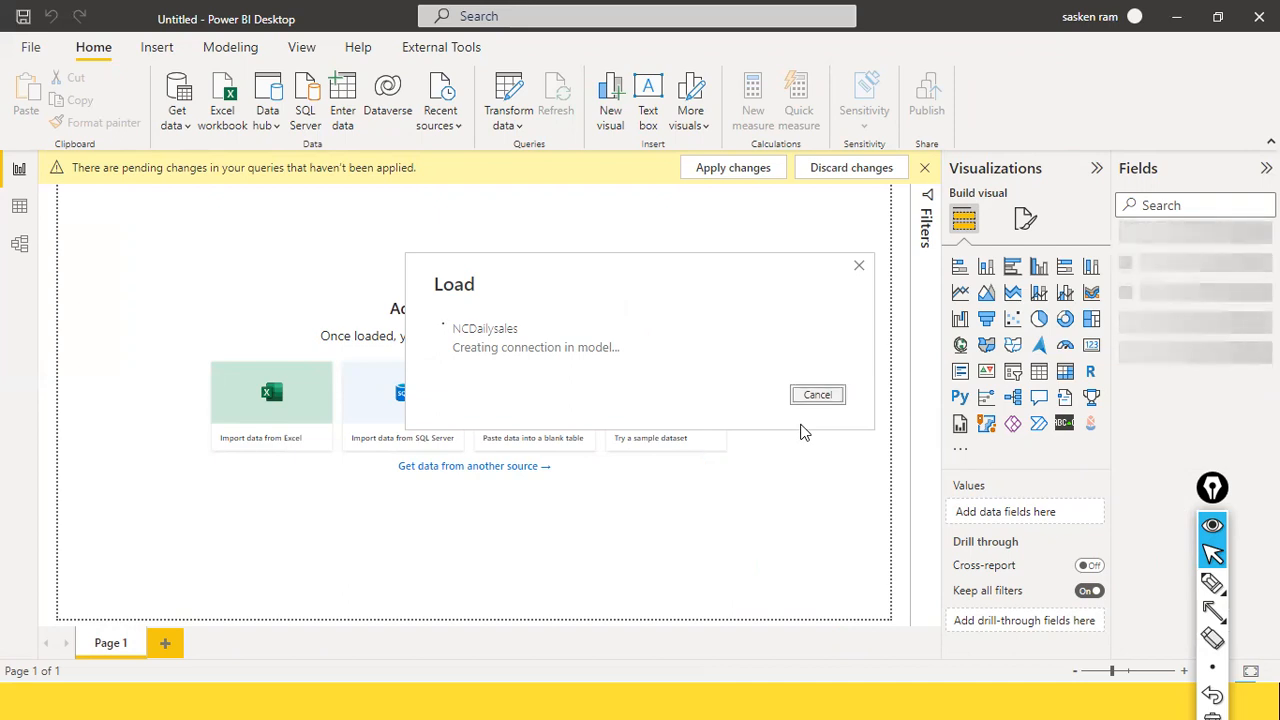
drag(549, 267, 373, 316)
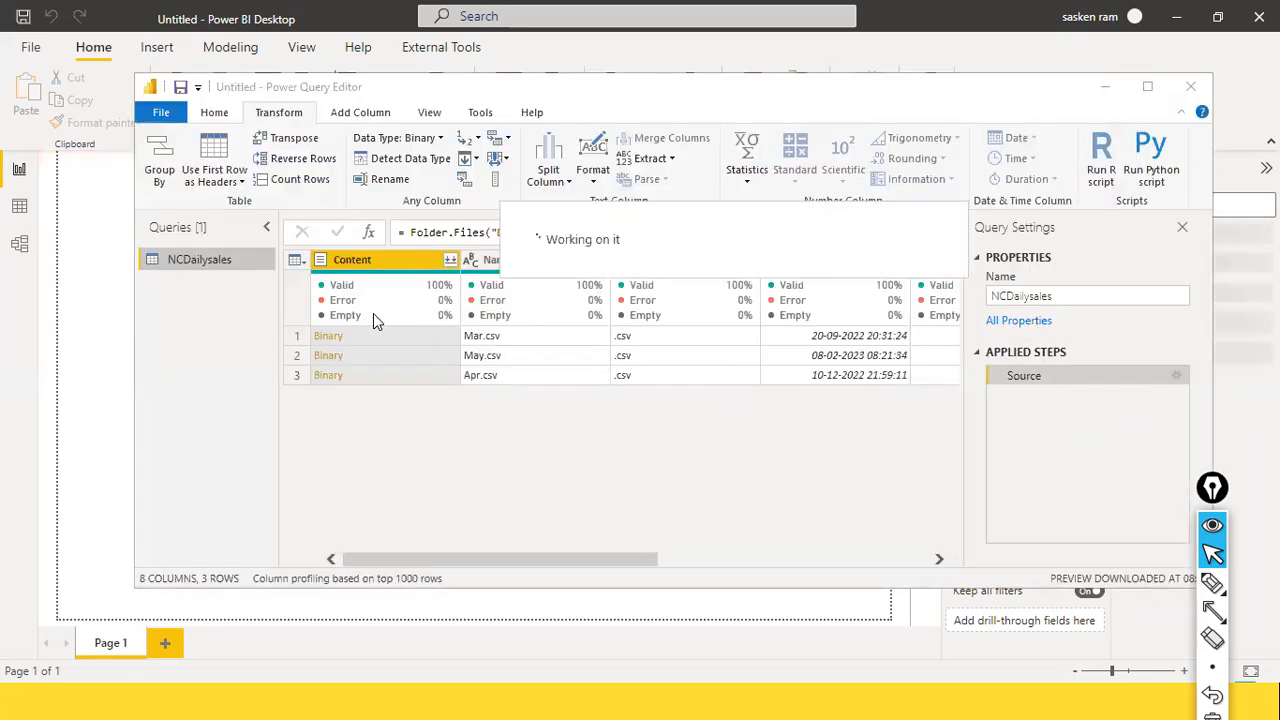
- Maximize the Power Query Editor and remove every column of the NCDailysales query except Content and Name
click(1147, 86)
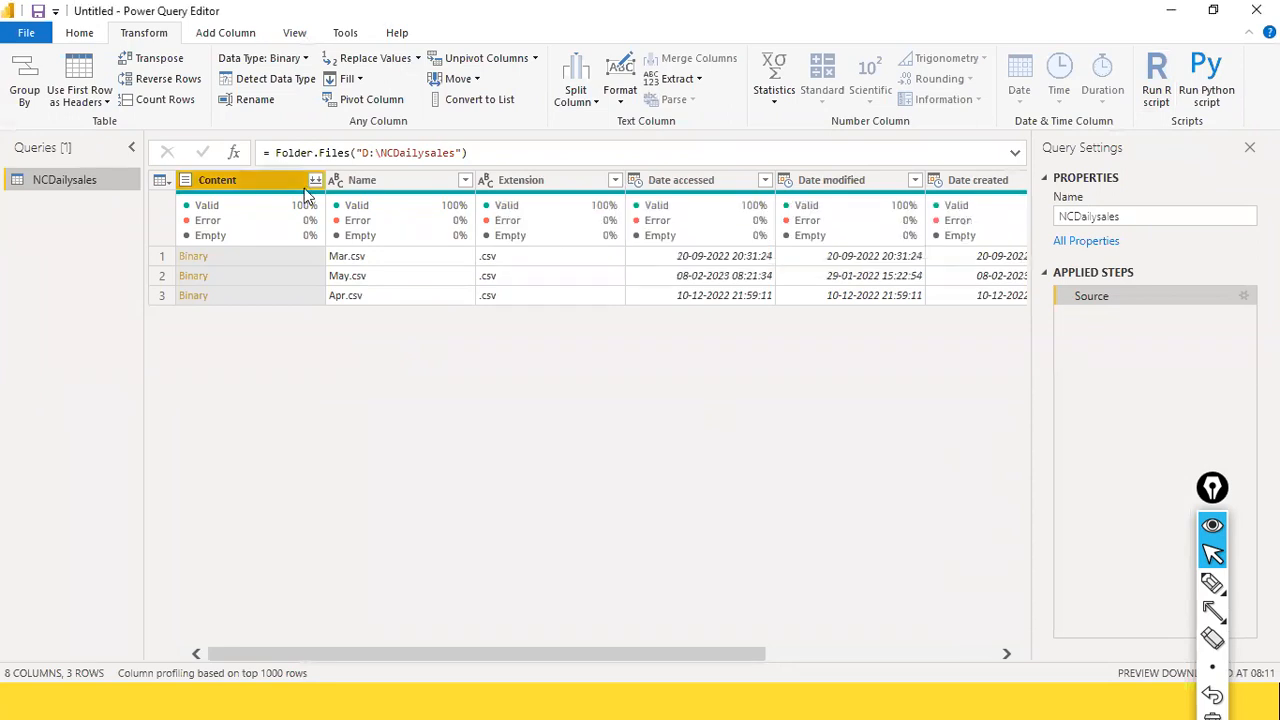
ctrl+click(414, 183)
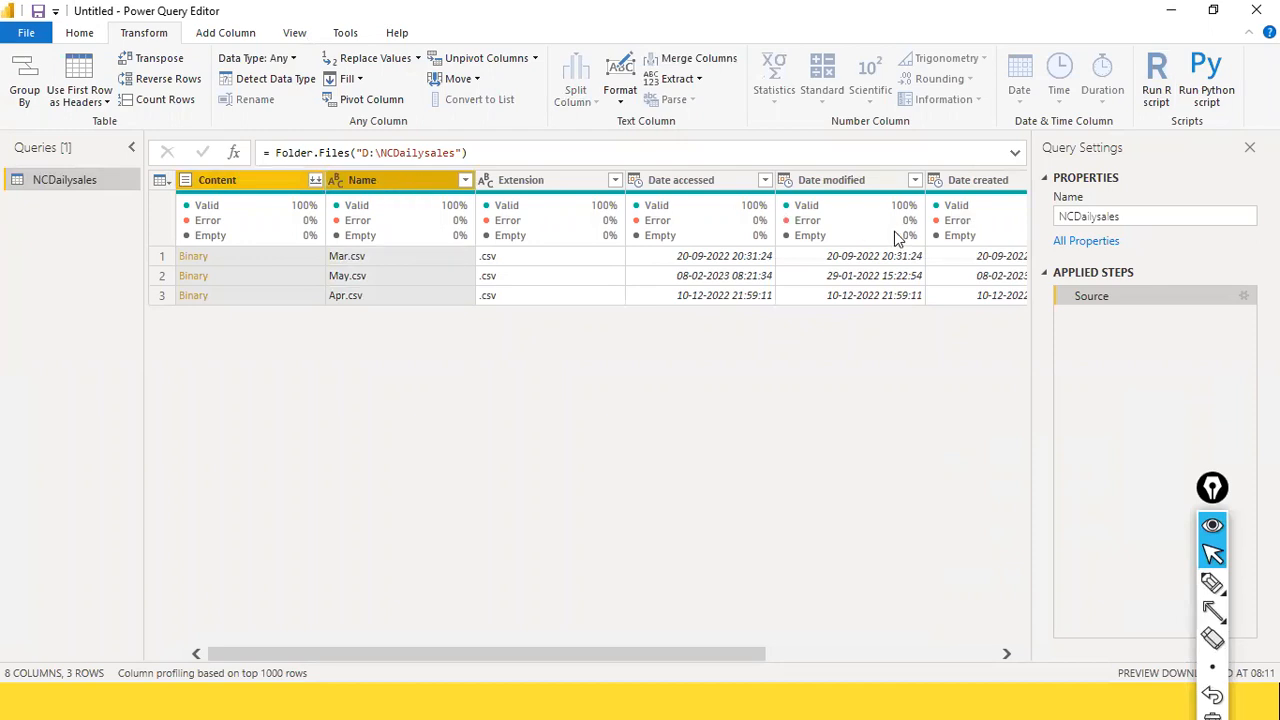
mouse_move(868, 247)
drag(506, 654, 800, 638)
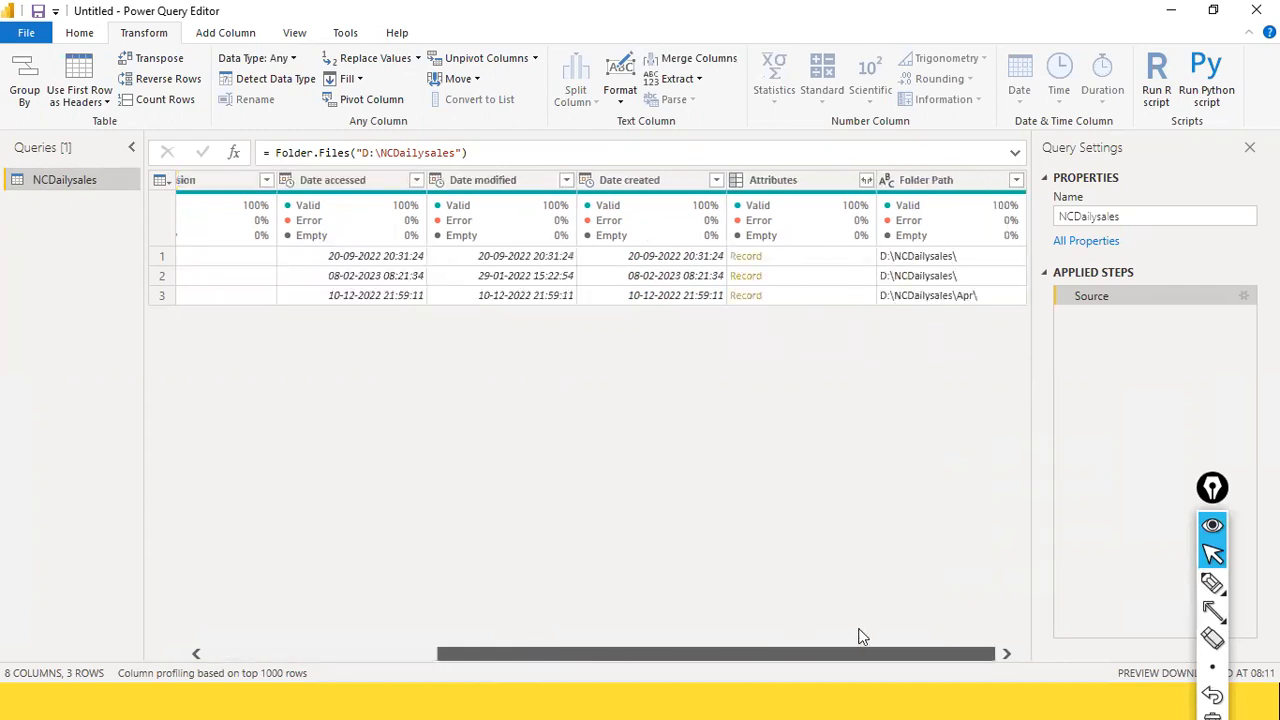
click(234, 652)
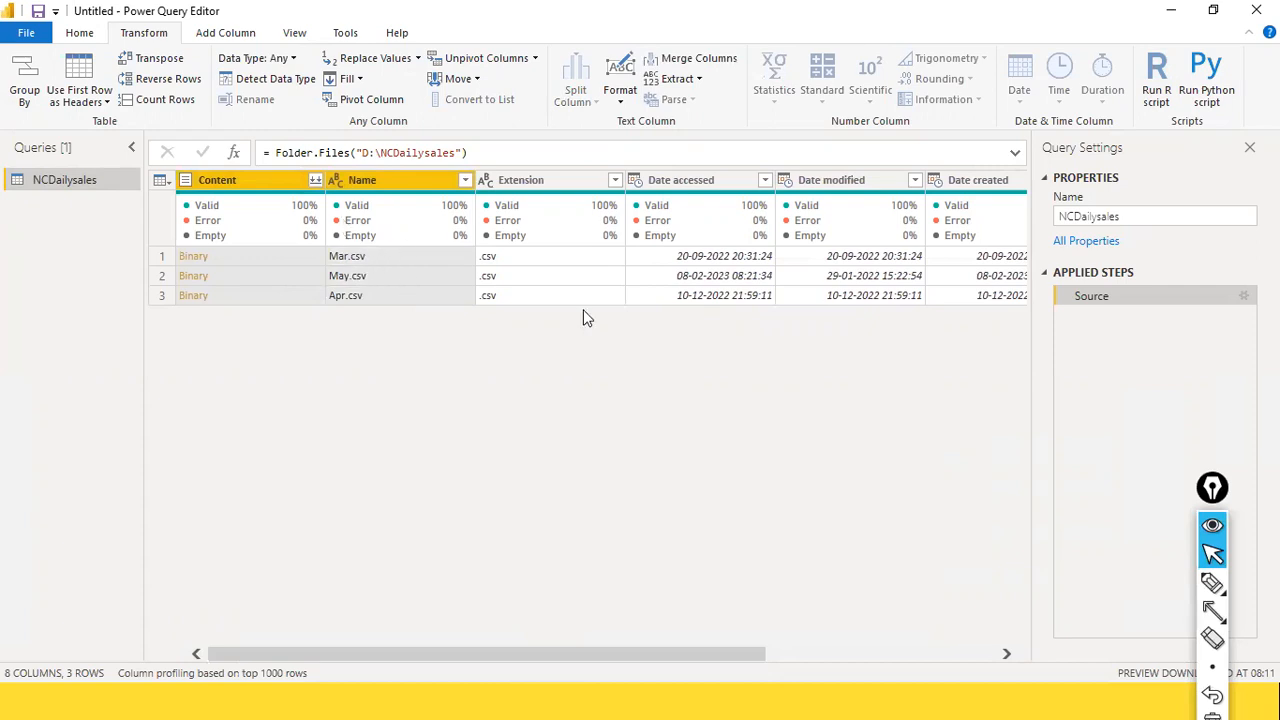
drag(466, 653, 182, 458)
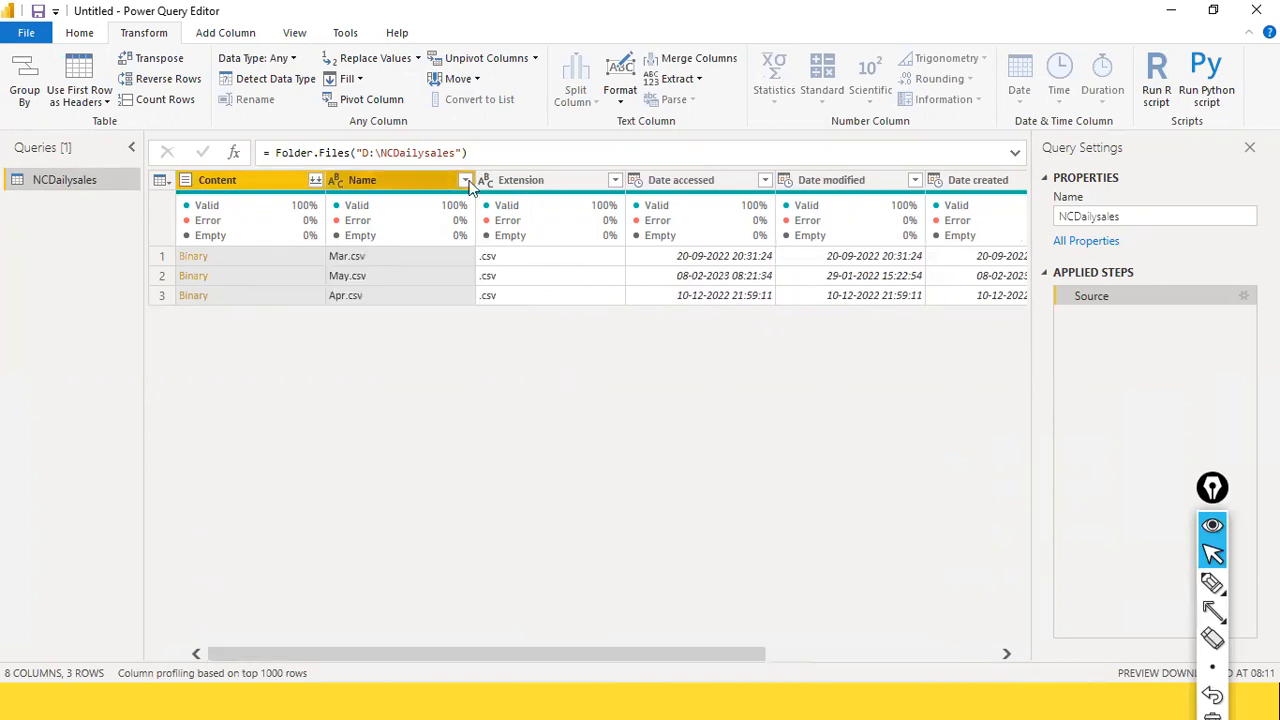
key(alt+Tab)
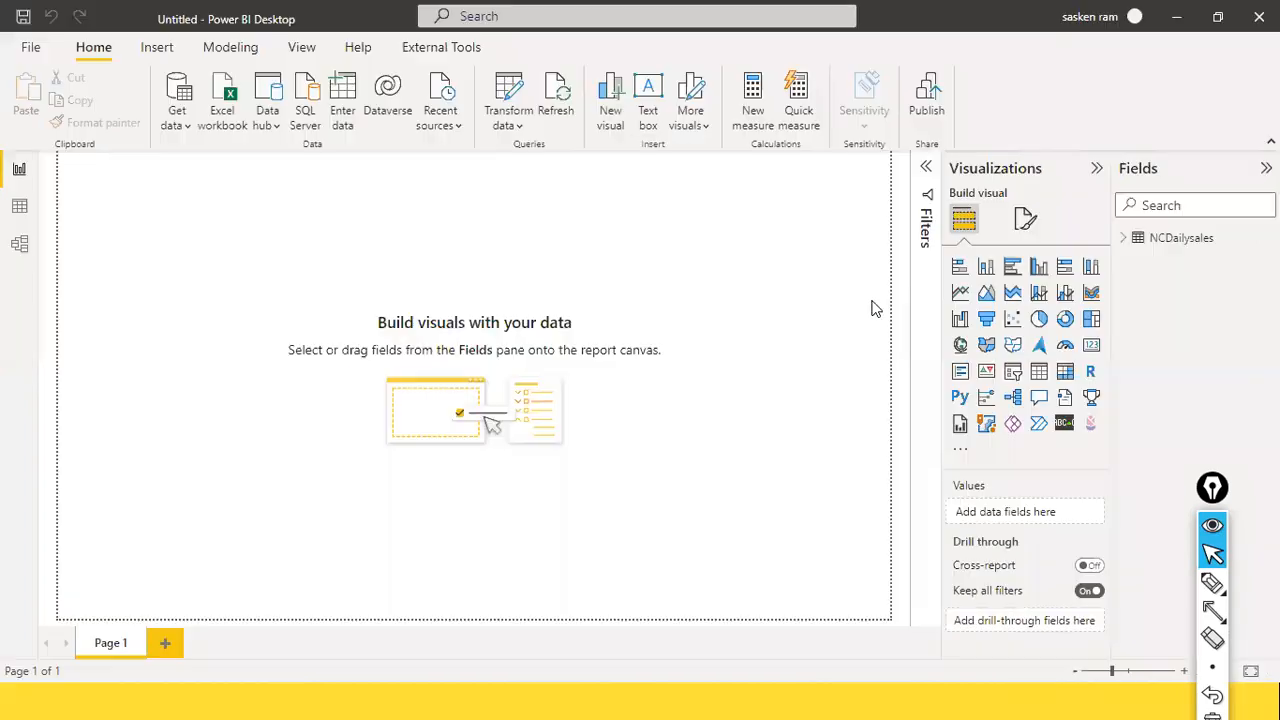
key(alt+Tab)
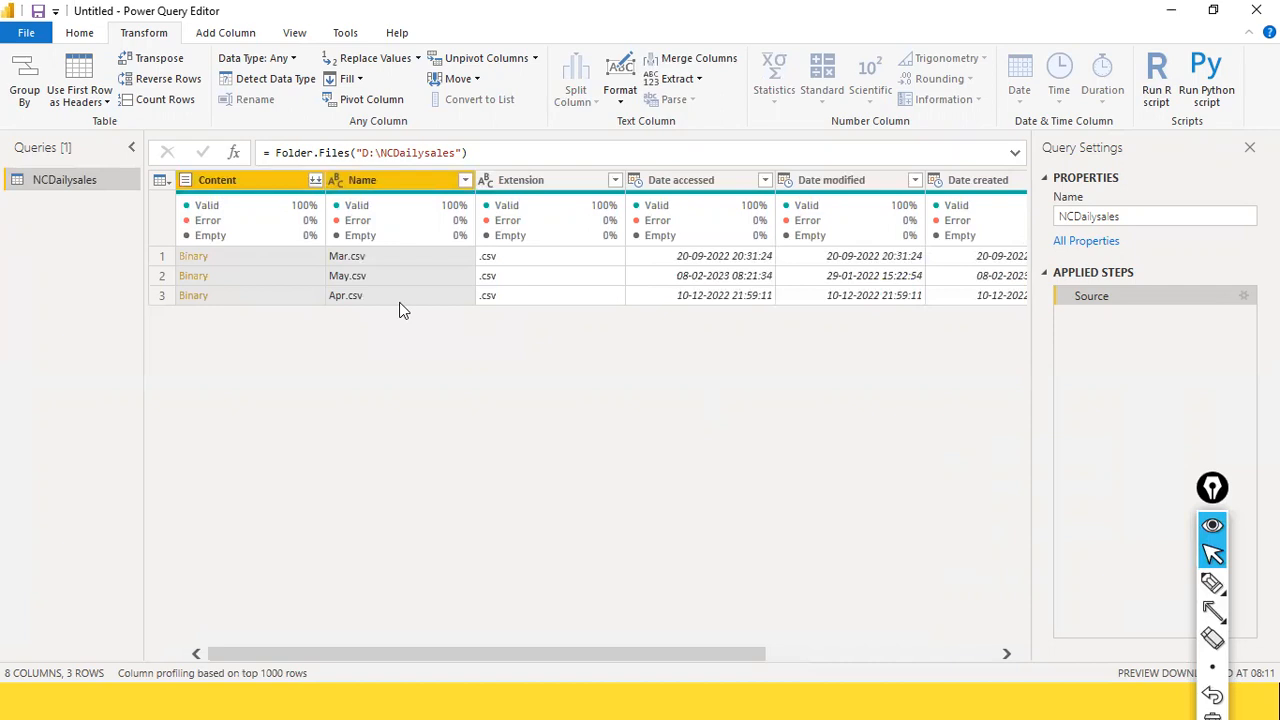
key(alt+Tab)
key(alt+Tab)
right_click(418, 190)
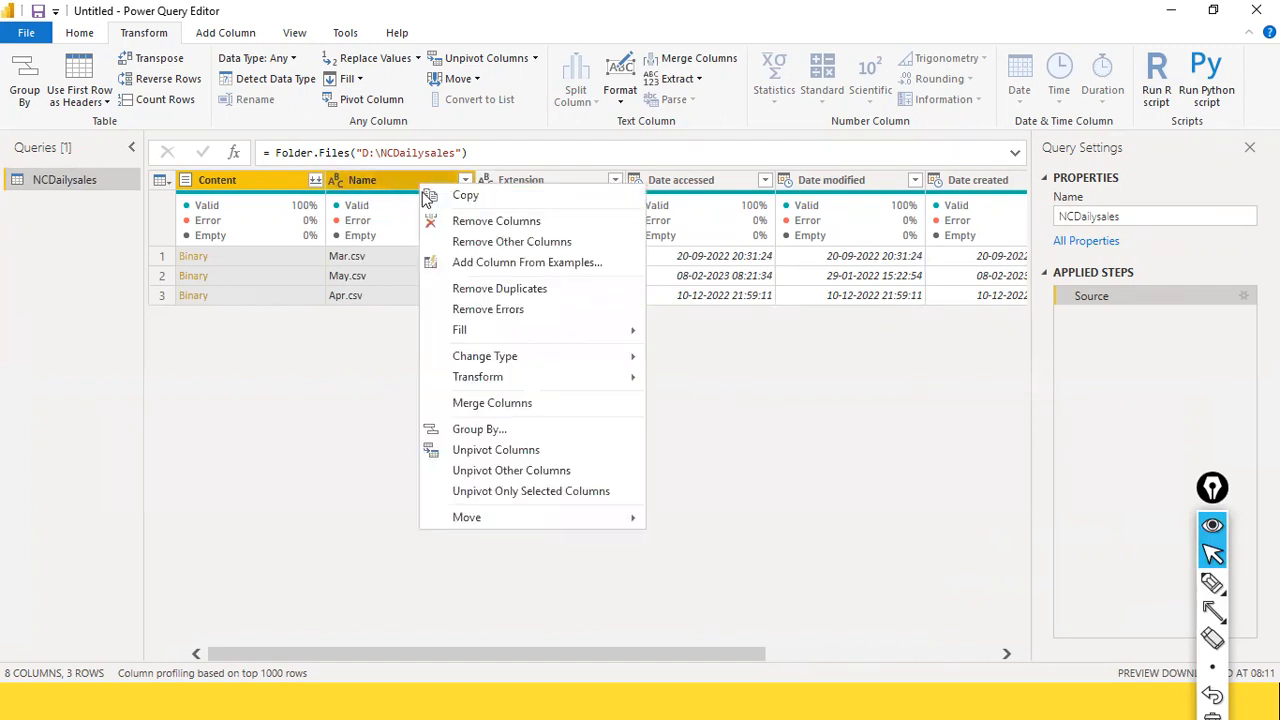
click(546, 242)
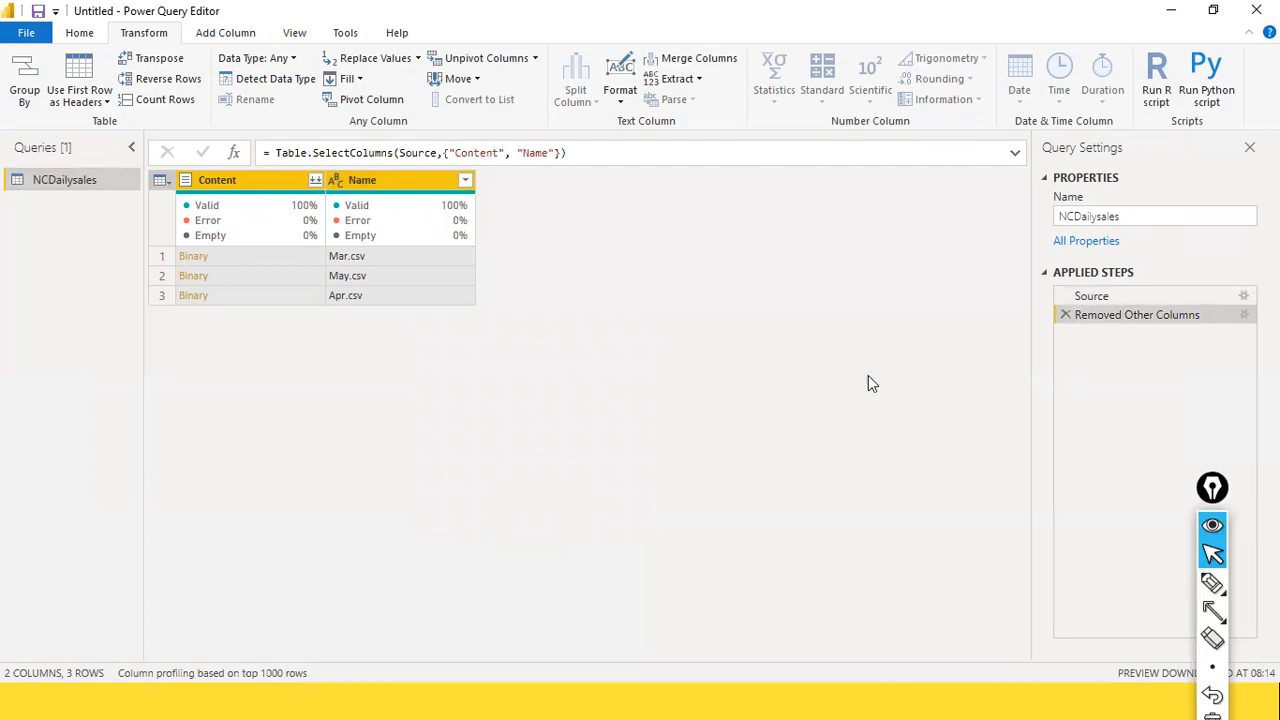
- Draw a red arrow pointing down towards the applied steps list and display the Source step of the query
key(ctrl+shift+a)
drag(1063, 108, 1080, 243)
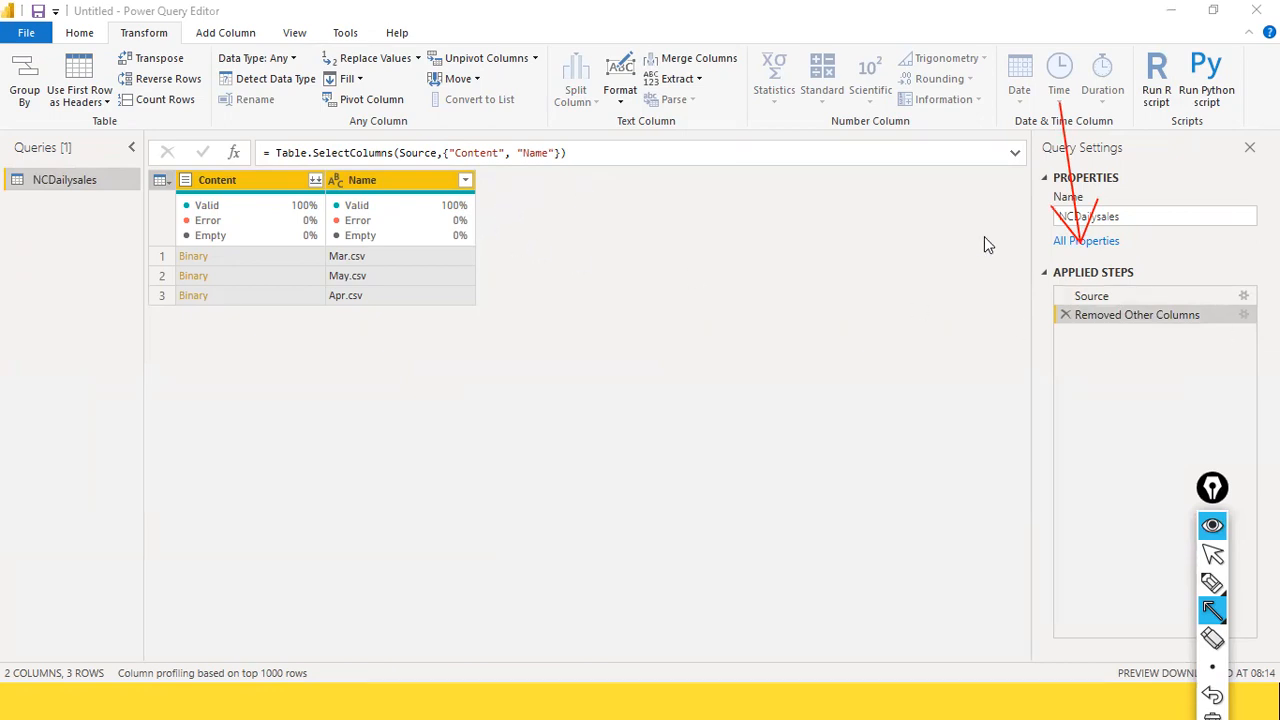
click(1212, 554)
click(1136, 298)
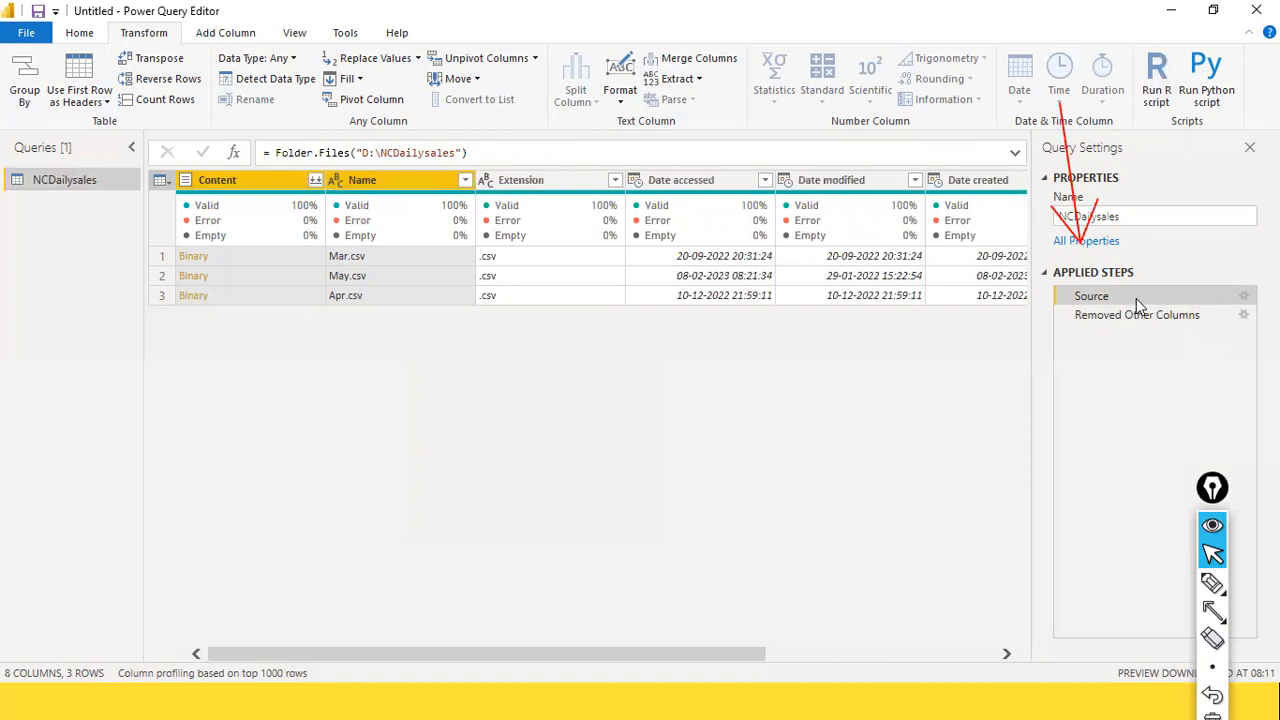
- Switch to Power BI Desktop and mark the NCDailysales table in the fields list with a red arrow
key(alt+Tab)
key(alt+Tab)
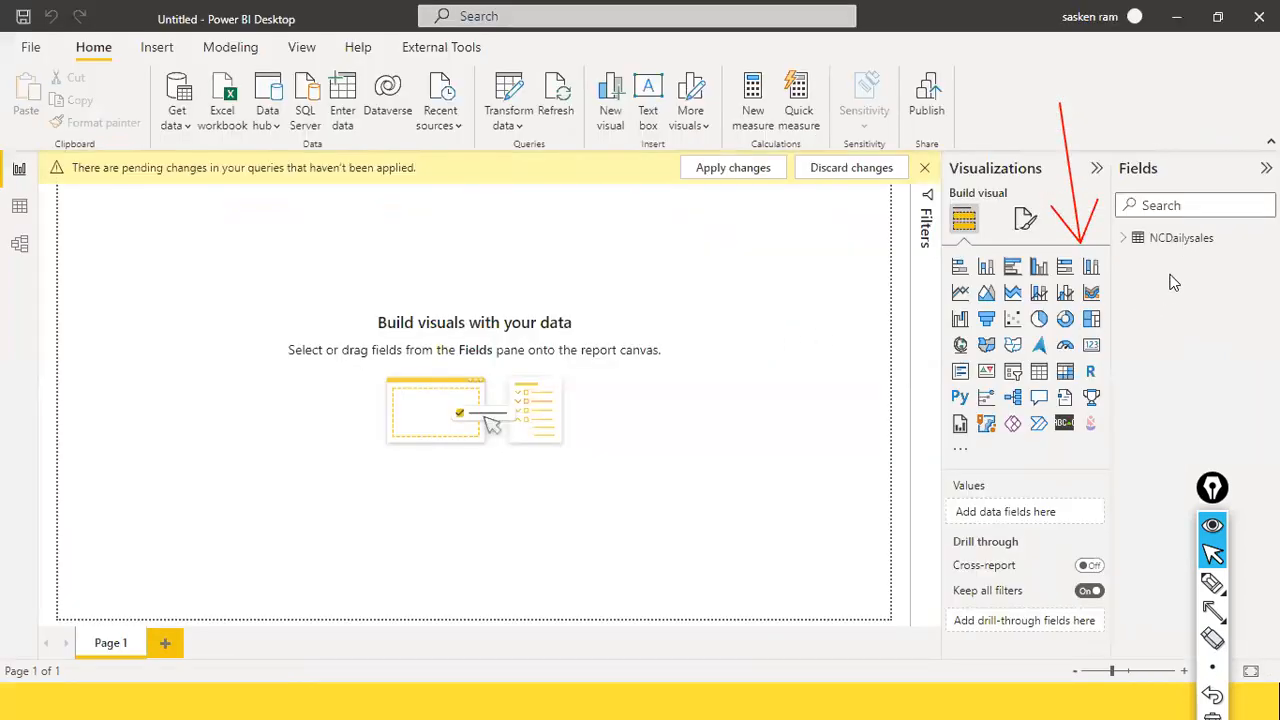
mouse_move(1208, 256)
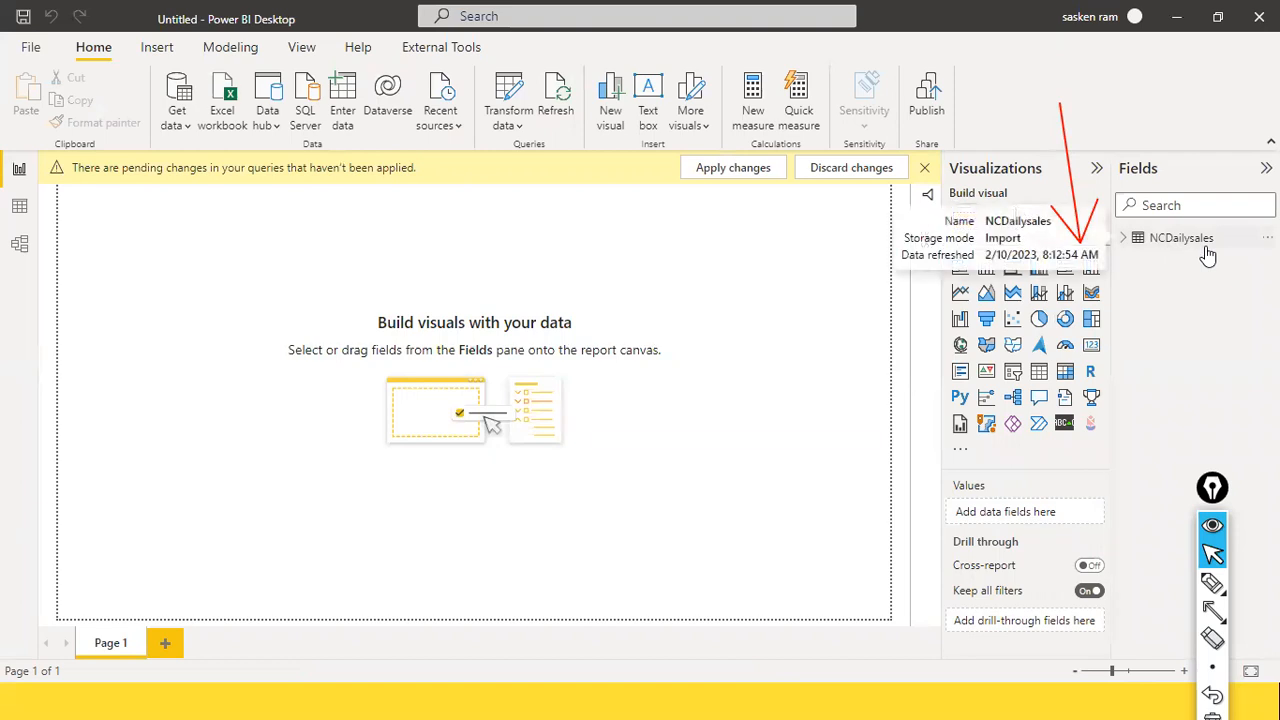
key(ctrl+shift+a)
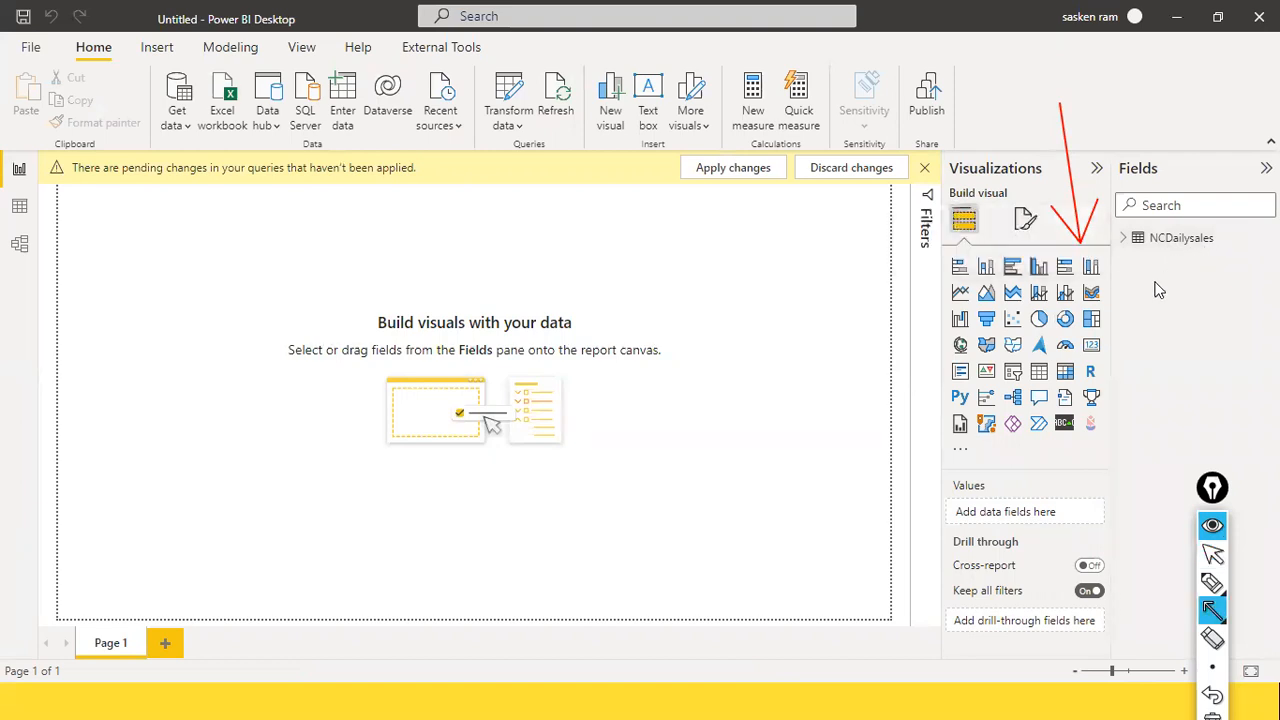
drag(1122, 312, 1137, 249)
key(ctrl+shift+2)
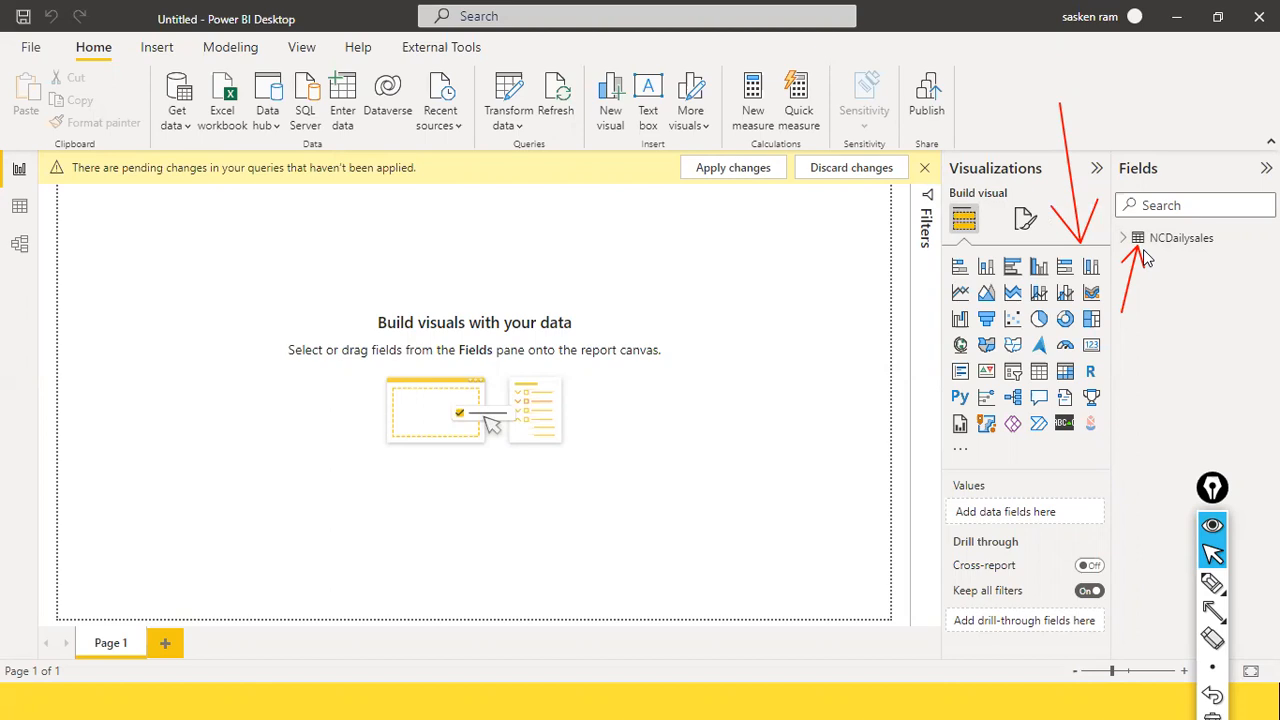
- Return to the Power Query Editor and compare the result of the Removed Other Columns step with the Source step
key(alt+Tab)
key(alt+Tab)
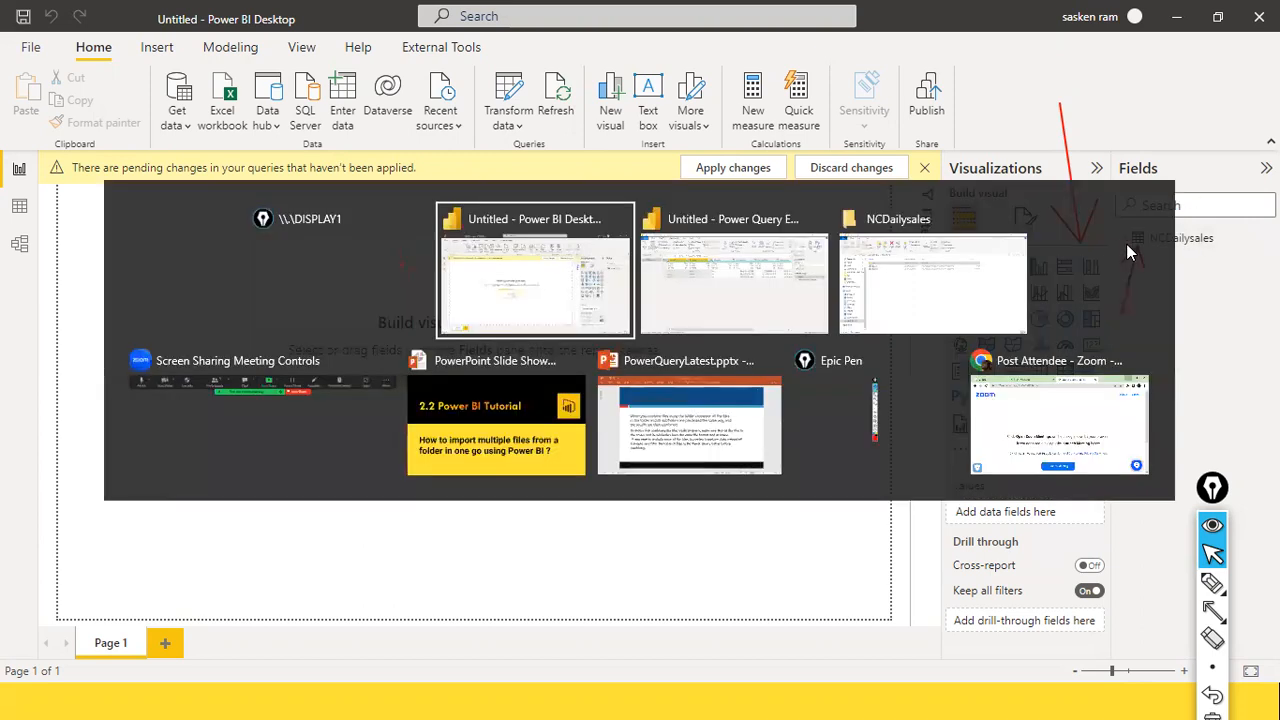
key(alt+Tab)
key(Tab)
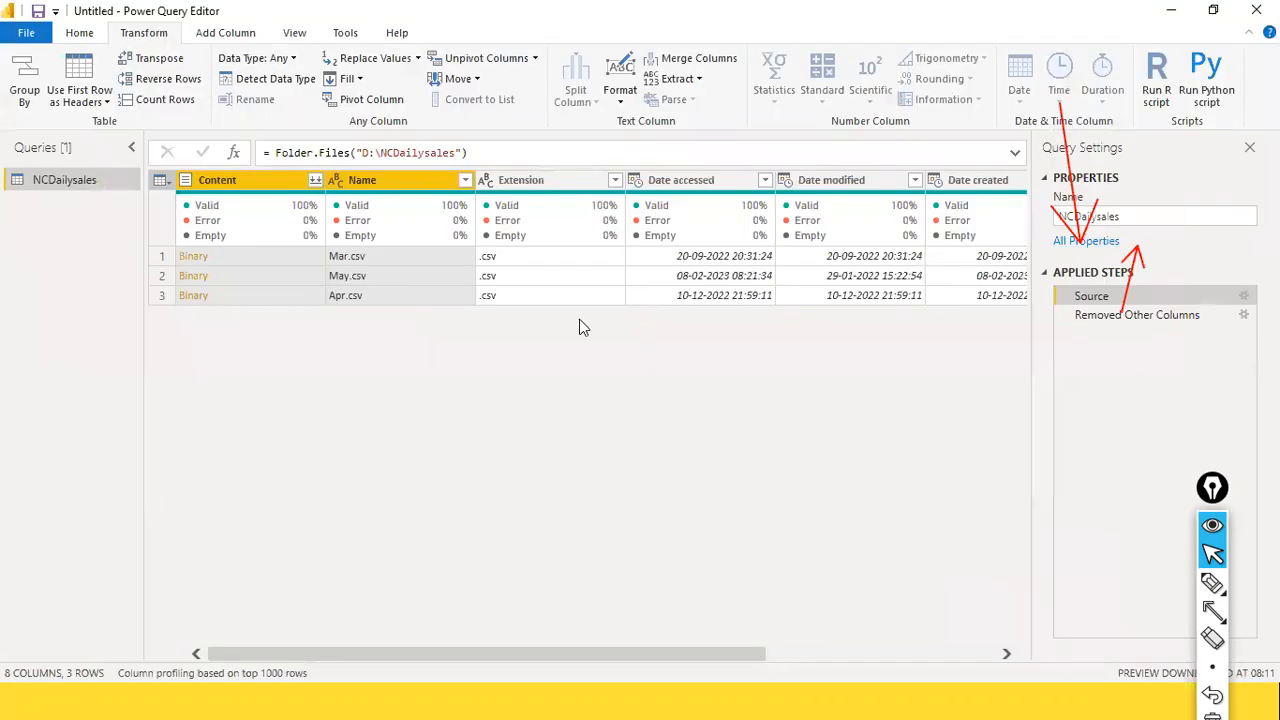
click(1147, 315)
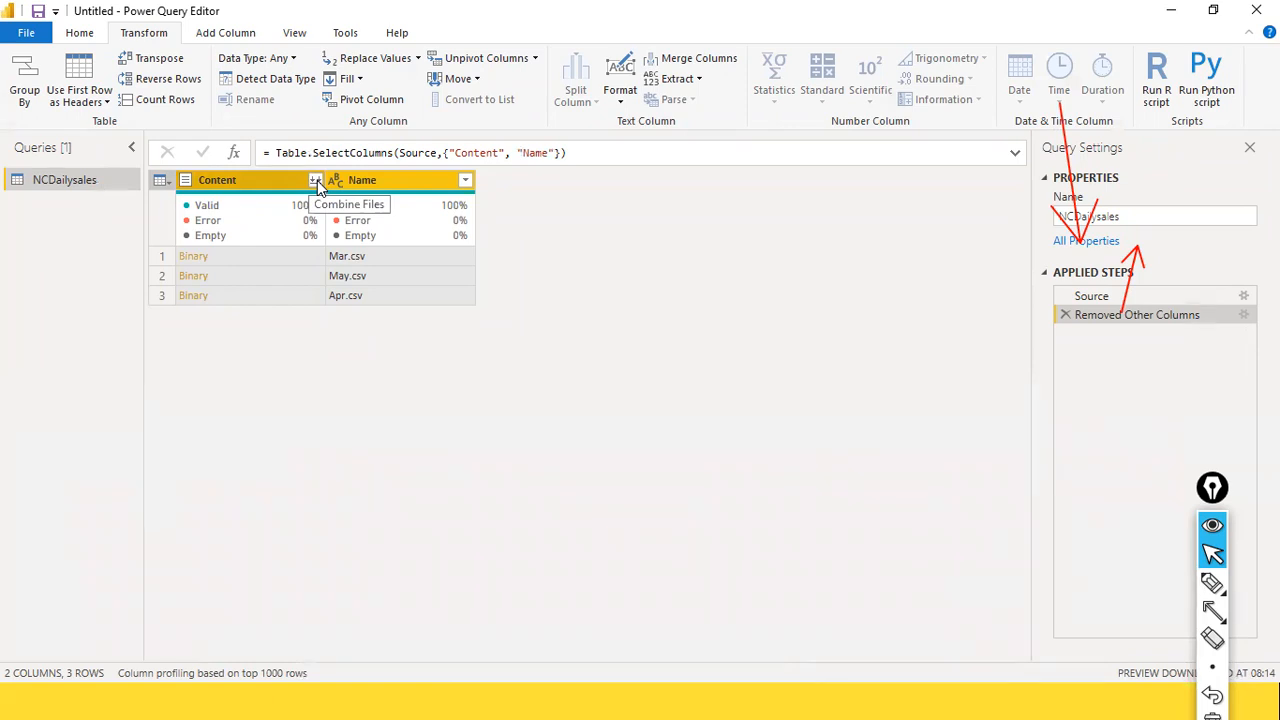
click(1089, 300)
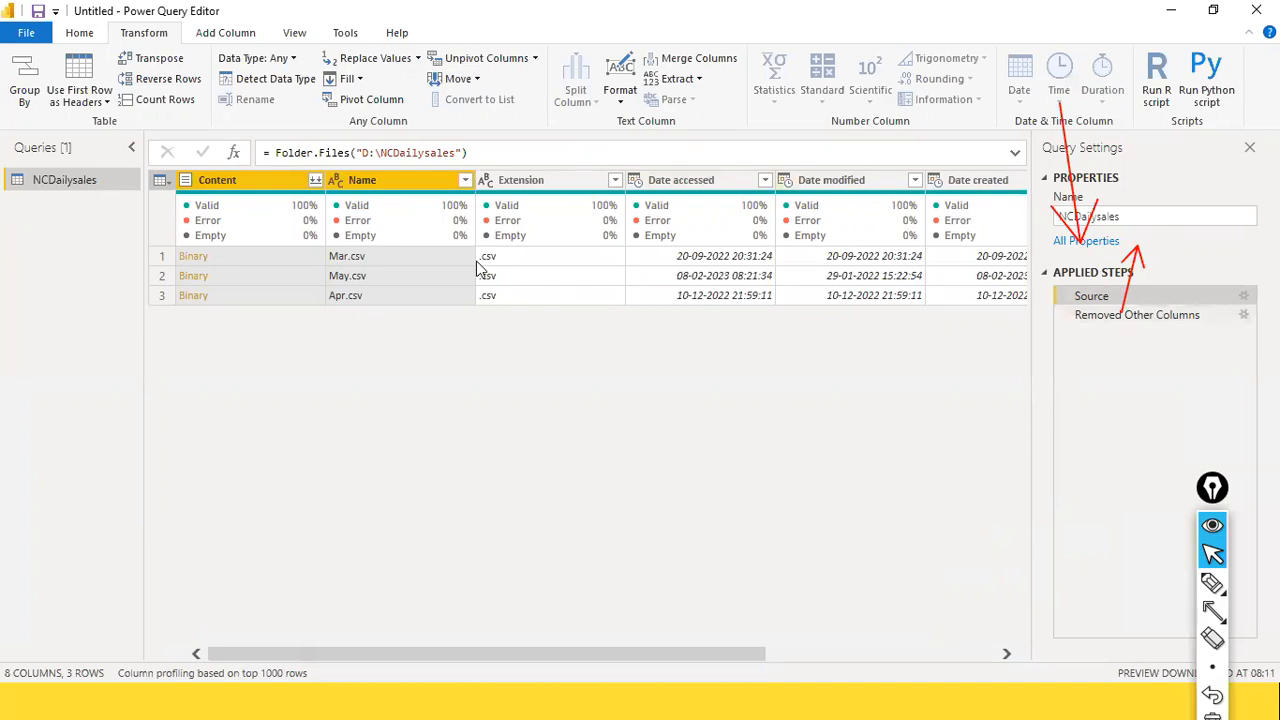
- Check the contents of the NCDailysales folder in File Explorer and return to the Power Query Editor
key(alt+Tab)
key(alt+Tab)
key(alt+Tab)
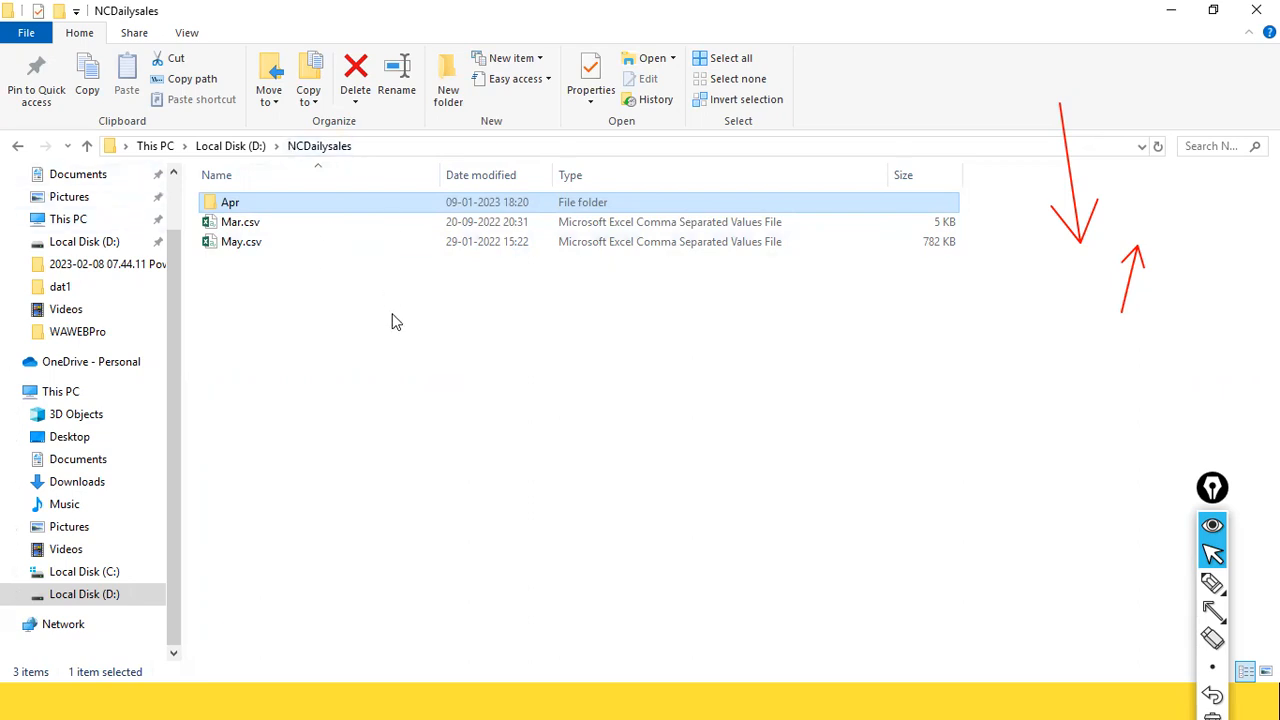
key(alt+Tab)
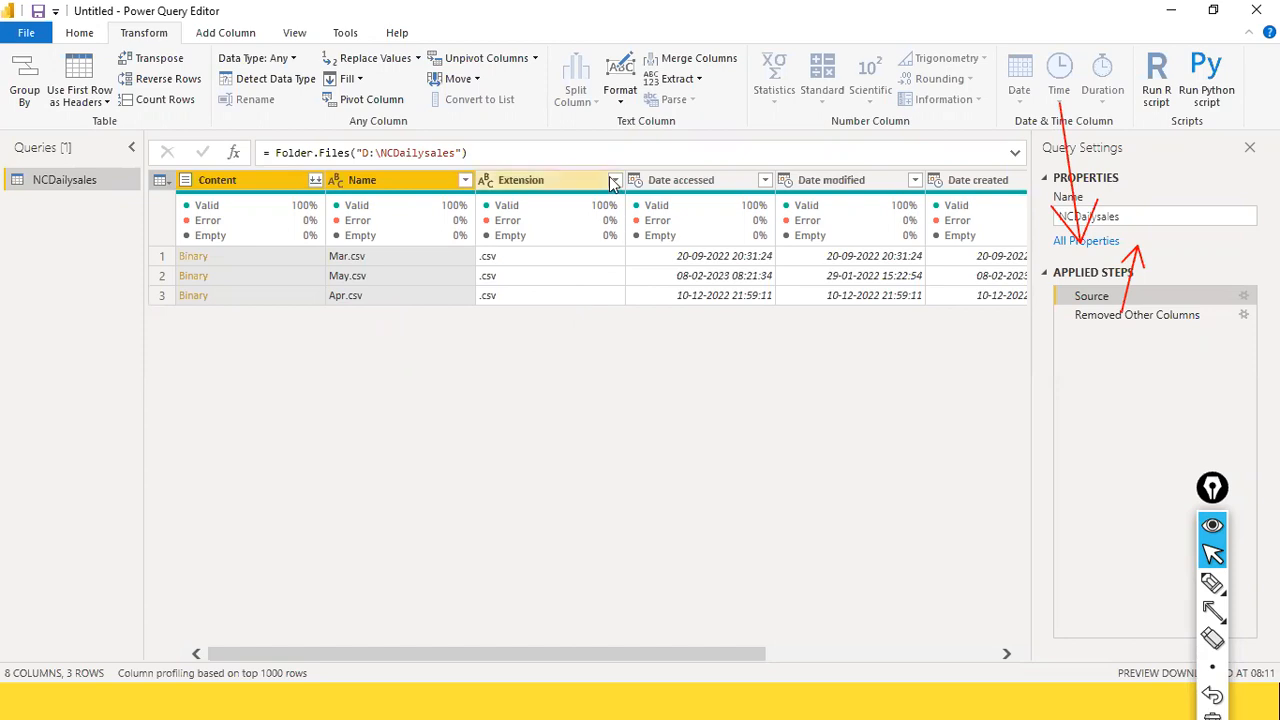
- View the filter choices of the Name and Extension columns without filtering, and compare them with the file types in the NCDailysales folder
click(465, 180)
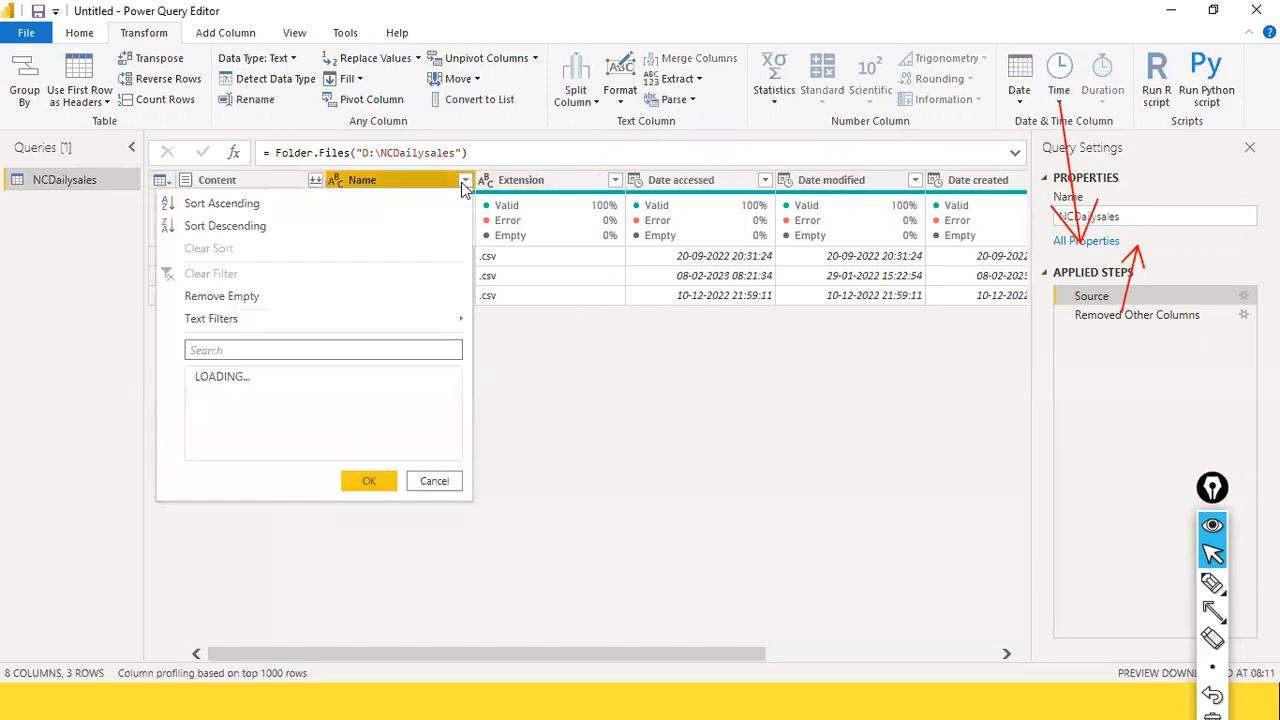
click(432, 481)
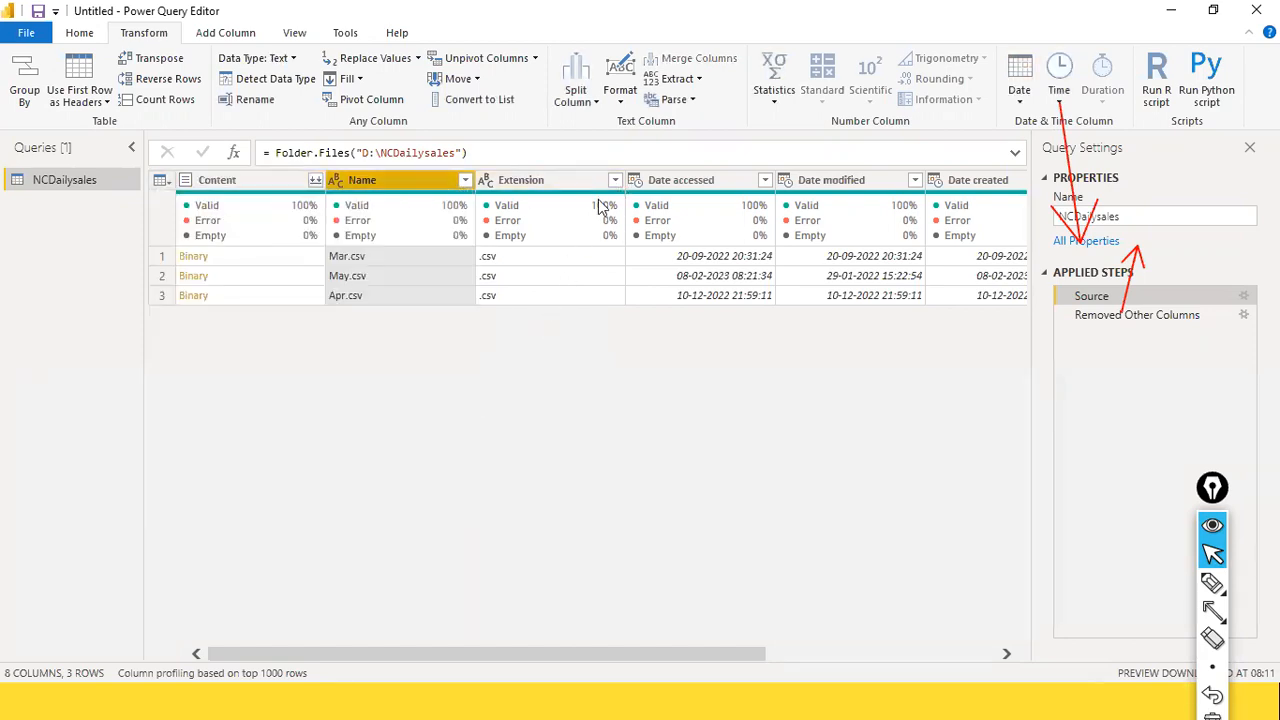
click(615, 181)
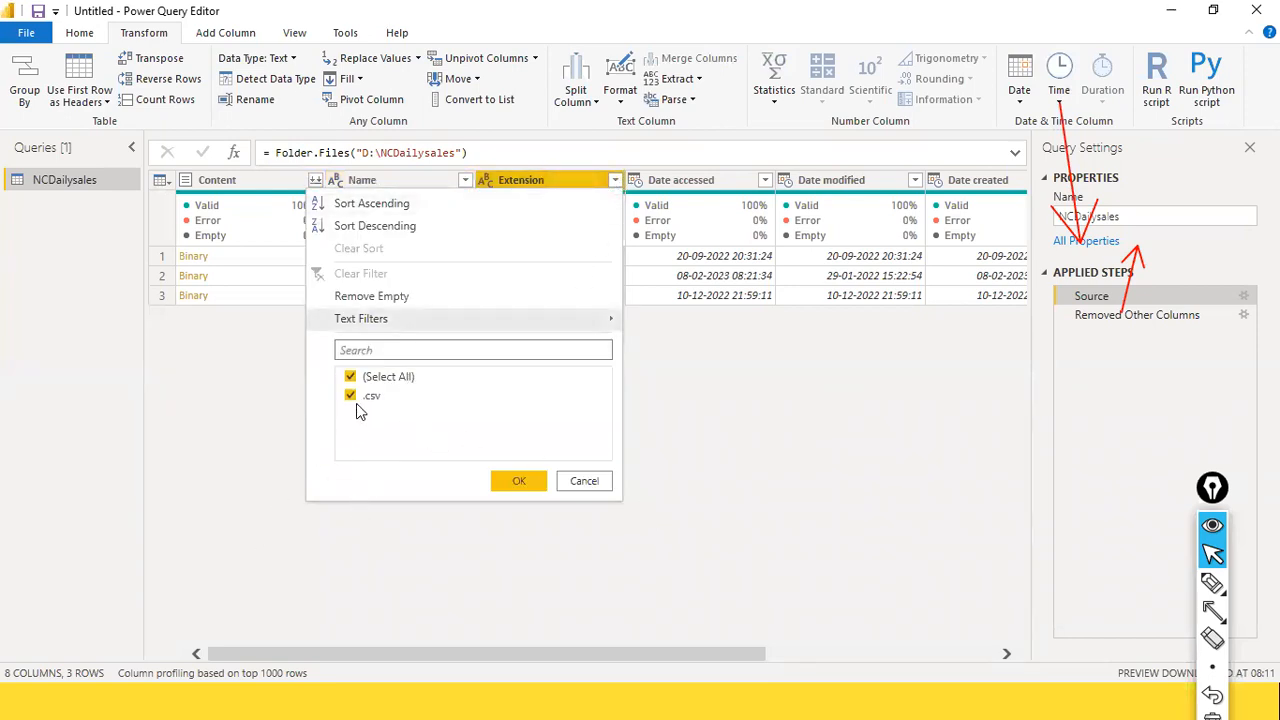
click(584, 481)
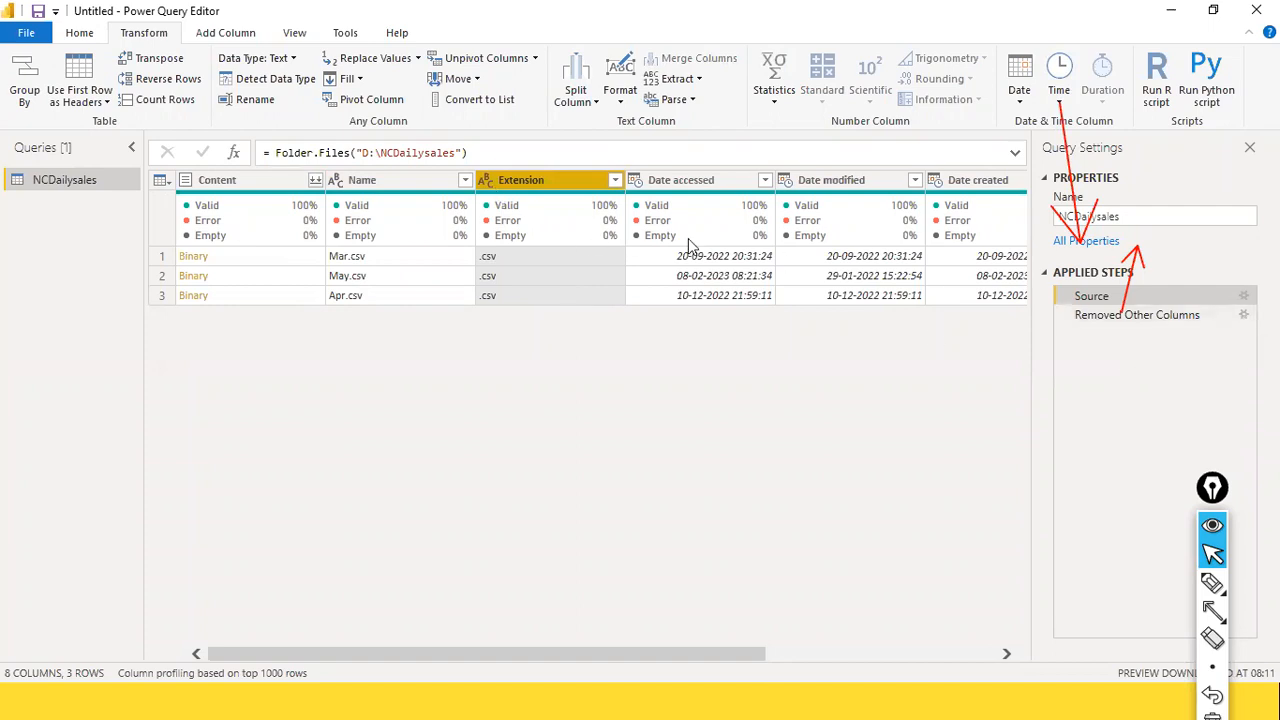
mouse_move(575, 215)
key(alt+Tab)
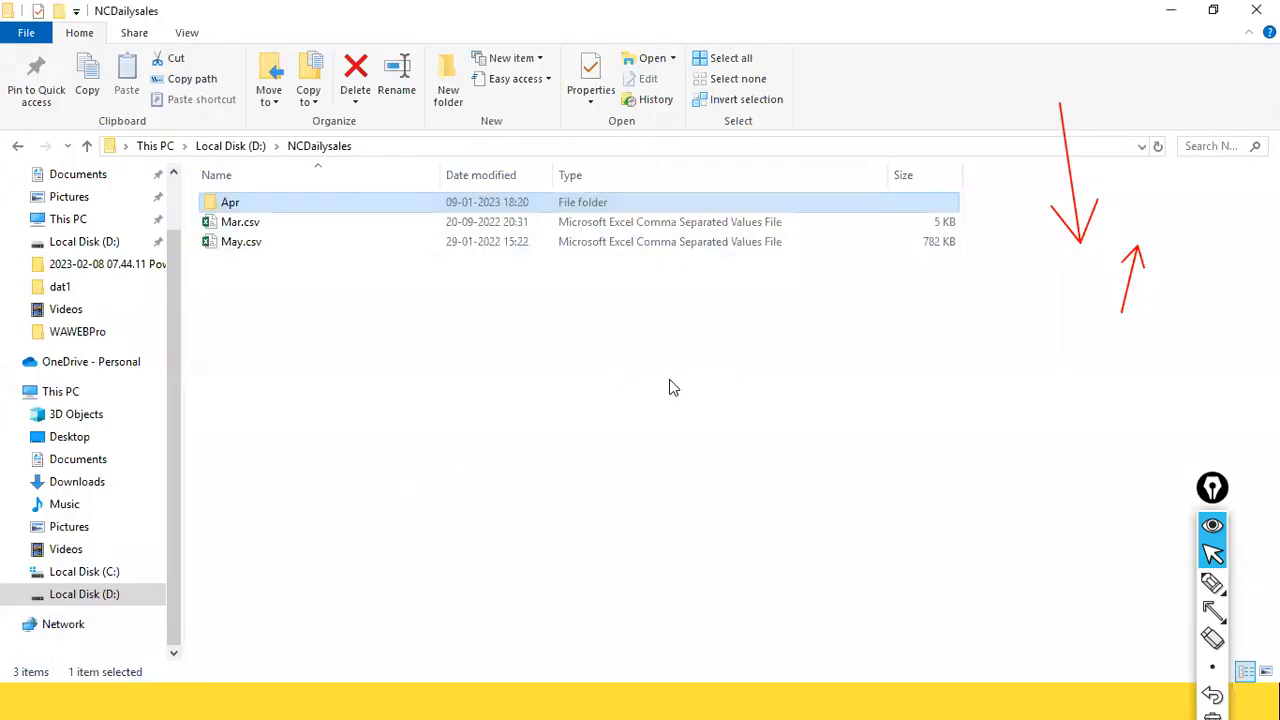
key(alt+Tab)
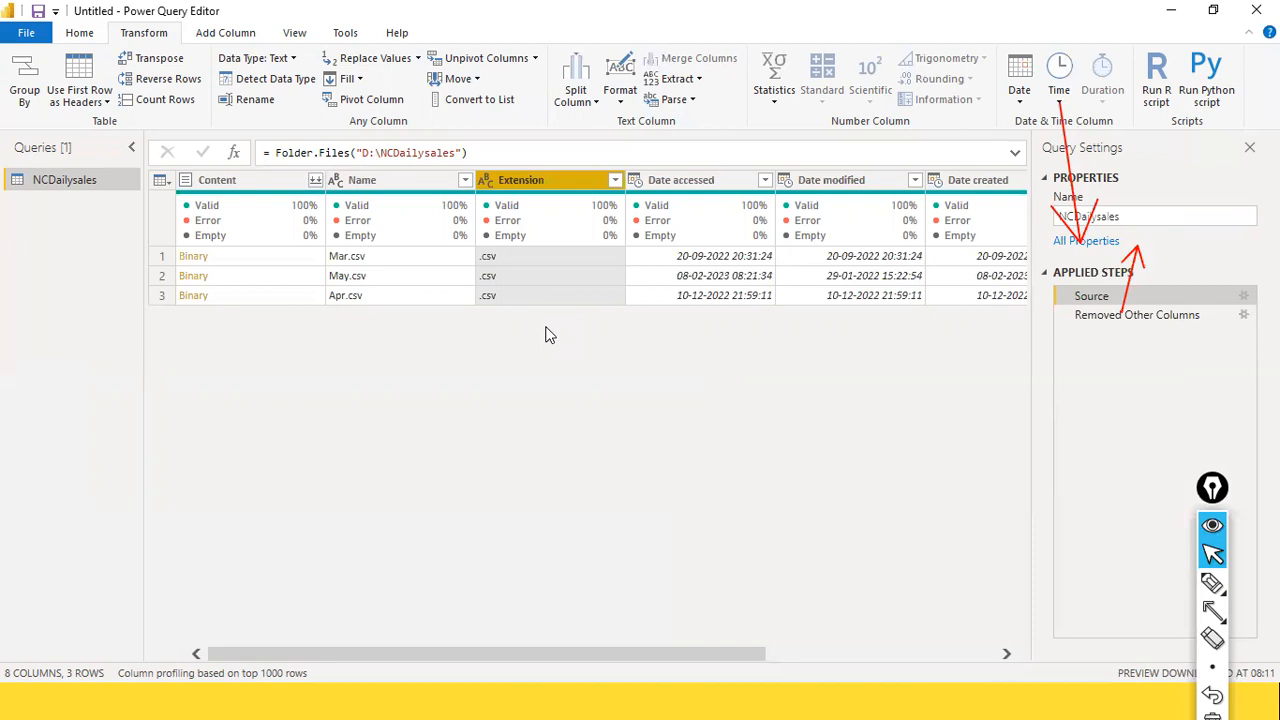
- Return to the Removed Other Columns step and start combining the files from the Content column
click(1090, 316)
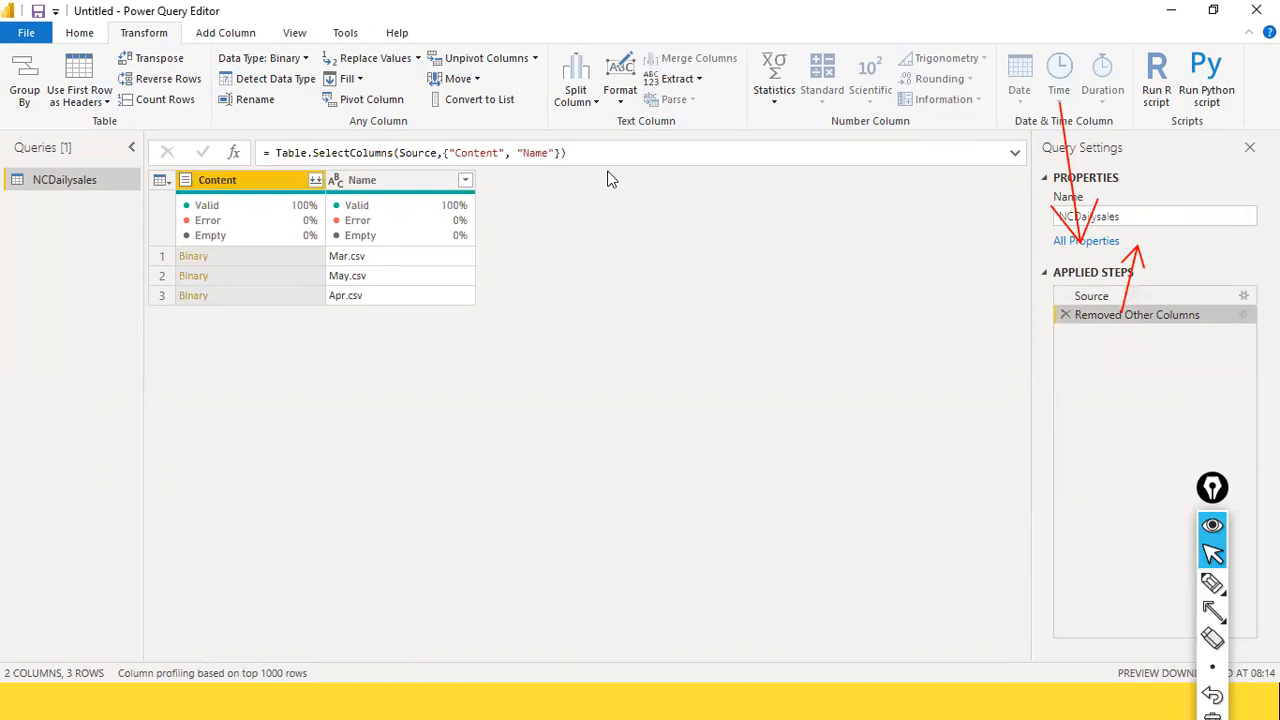
click(313, 181)
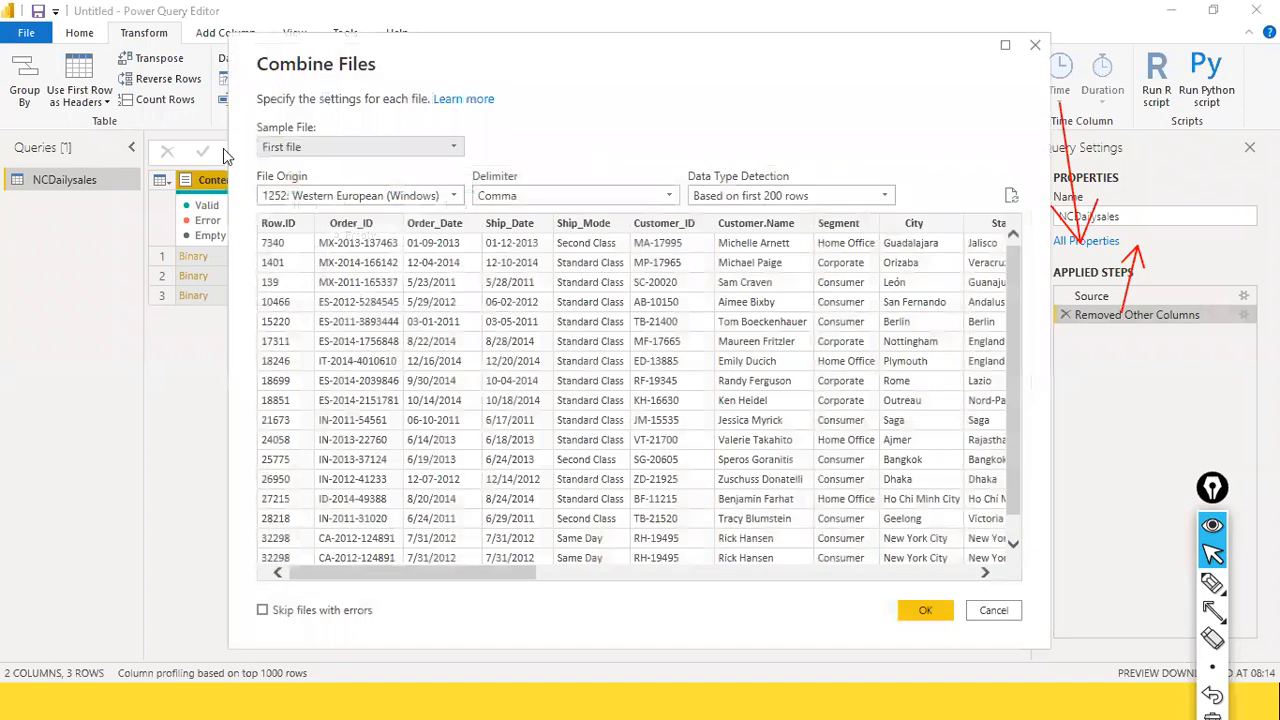
- Examine the rows and columns of the first file's preview in the Combine Files dialog, from Row.ID through Return
scroll(710, 470, down, 1)
scroll(710, 470, up, 1)
scroll(684, 478, down, 1)
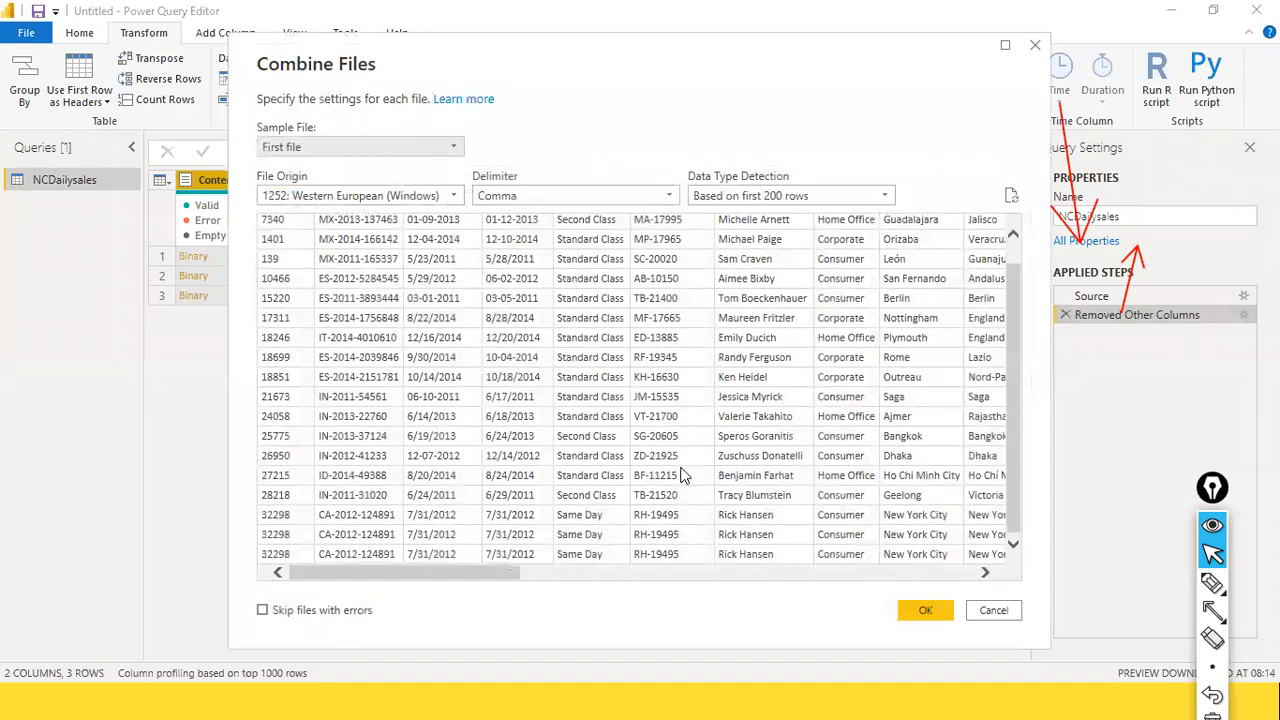
scroll(684, 478, up, 1)
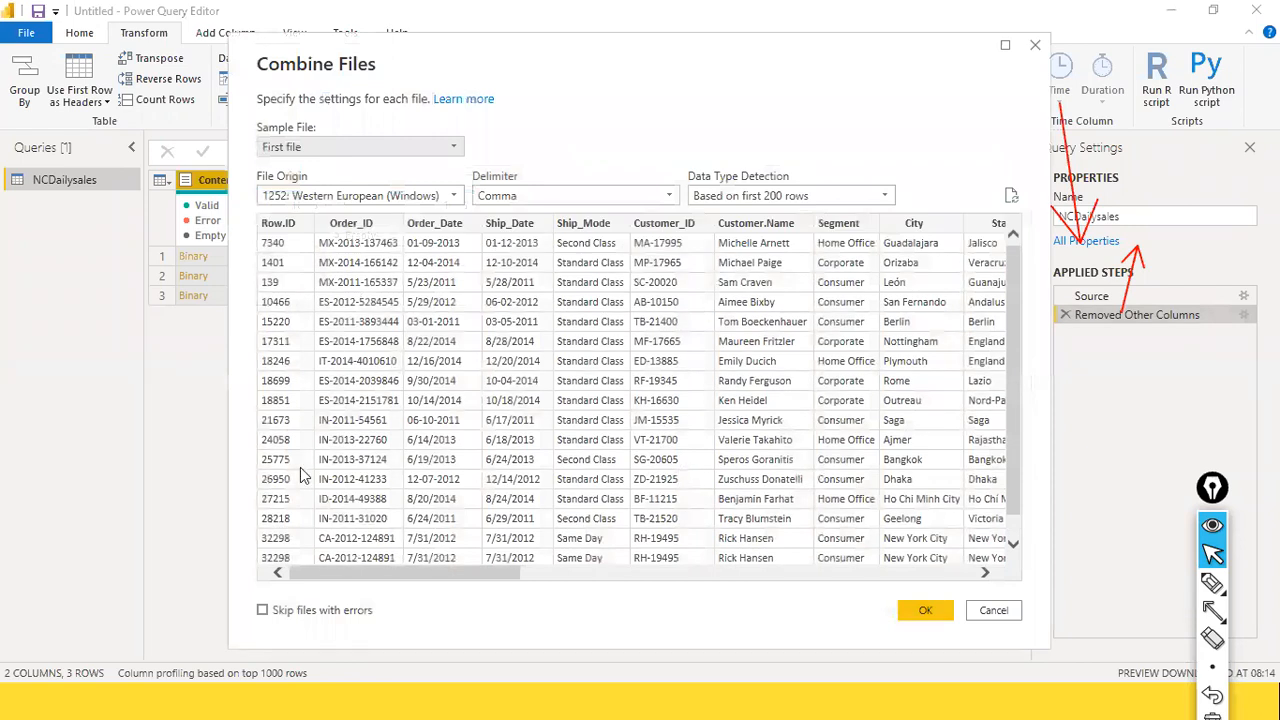
scroll(397, 370, down, 1)
scroll(478, 343, up, 1)
scroll(478, 343, down, 1)
scroll(478, 343, up, 1)
mouse_move(430, 572)
mouse_down()
mouse_move(751, 606)
mouse_move(870, 608)
mouse_move(909, 591)
mouse_move(423, 553)
mouse_up()
scroll(535, 420, down, 2)
scroll(535, 420, up, 2)
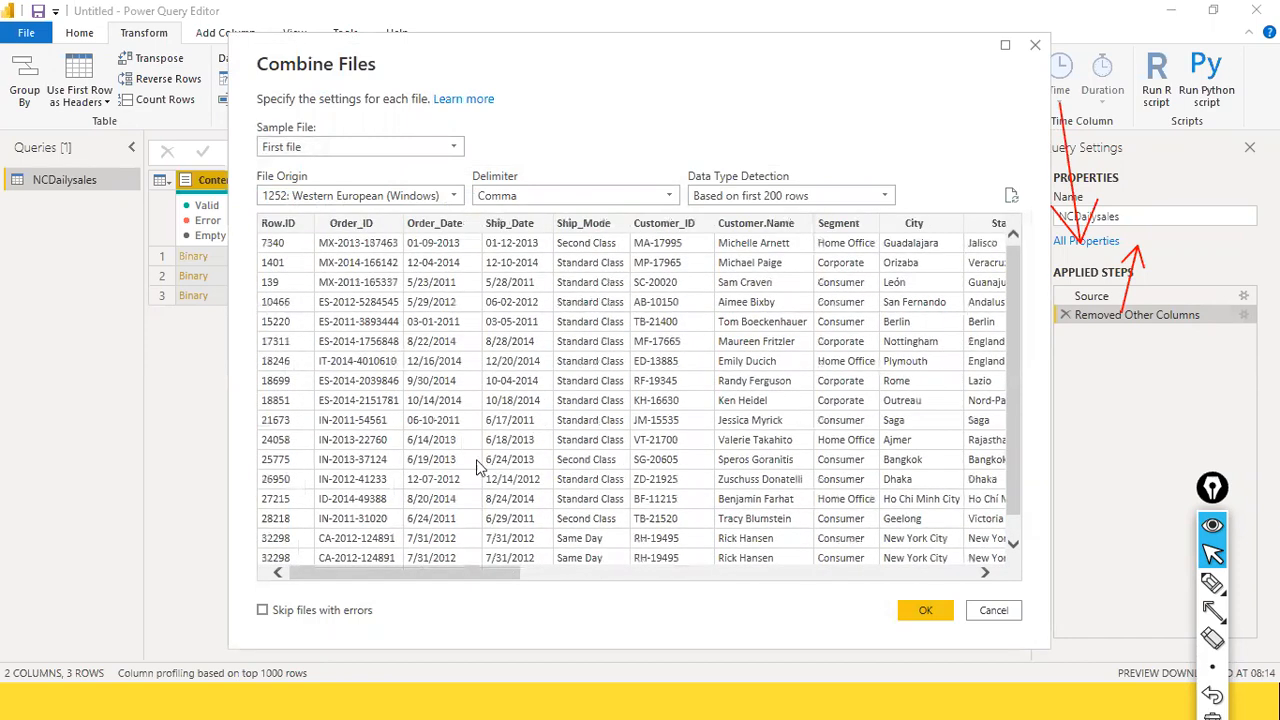
drag(403, 574, 143, 535)
drag(493, 571, 958, 562)
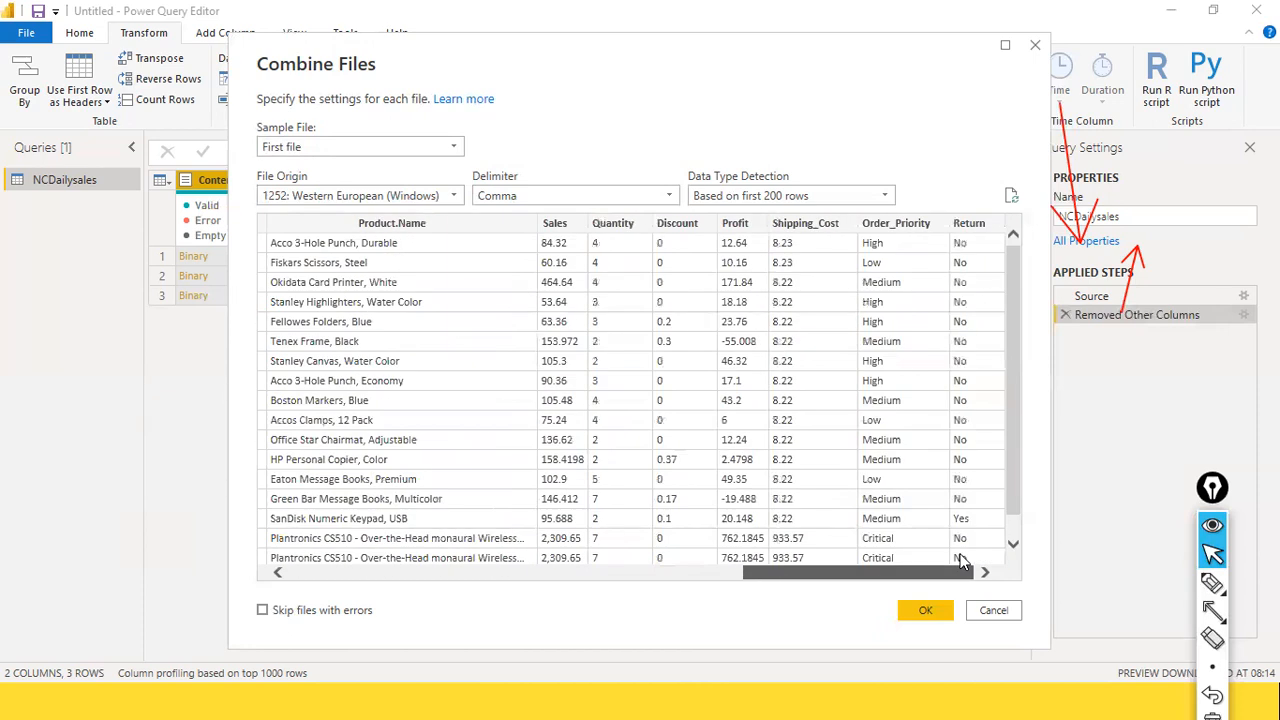
drag(878, 560, 420, 522)
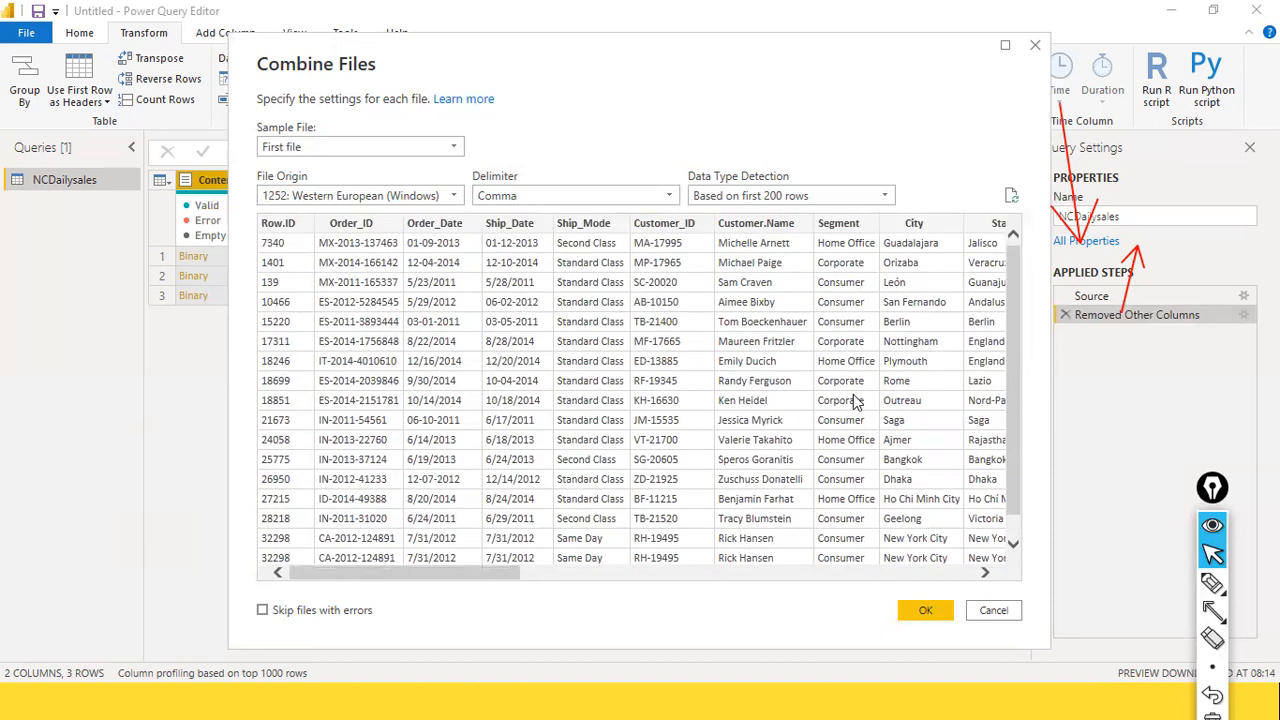
scroll(855, 402, down, 1)
scroll(855, 402, up, 1)
- Mark the Skip files with errors option in the Combine Files dialog with a red arrow
key(ctrl+shift+a)
drag(288, 638, 282, 628)
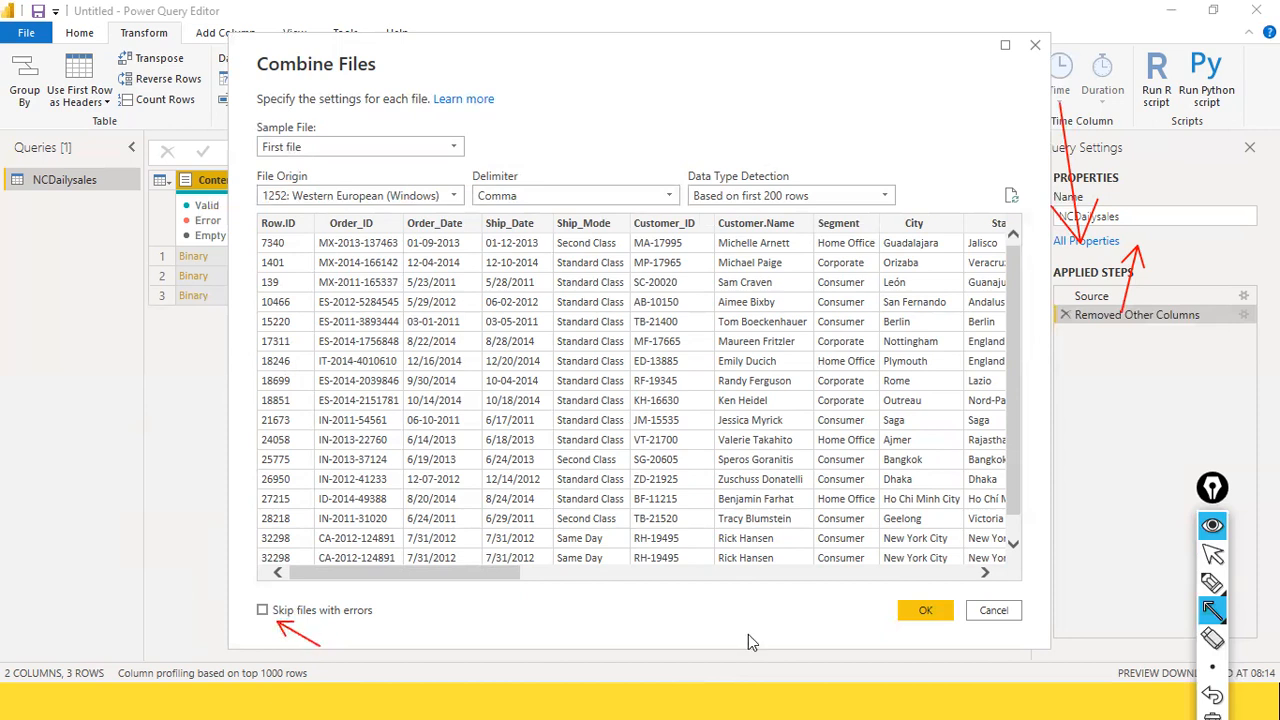
- Handwrite "3 files" in the blank area of the Combine Files dialog, branching to "25 m", "26 m" and "24 m"
key(ctrl+shift+2)
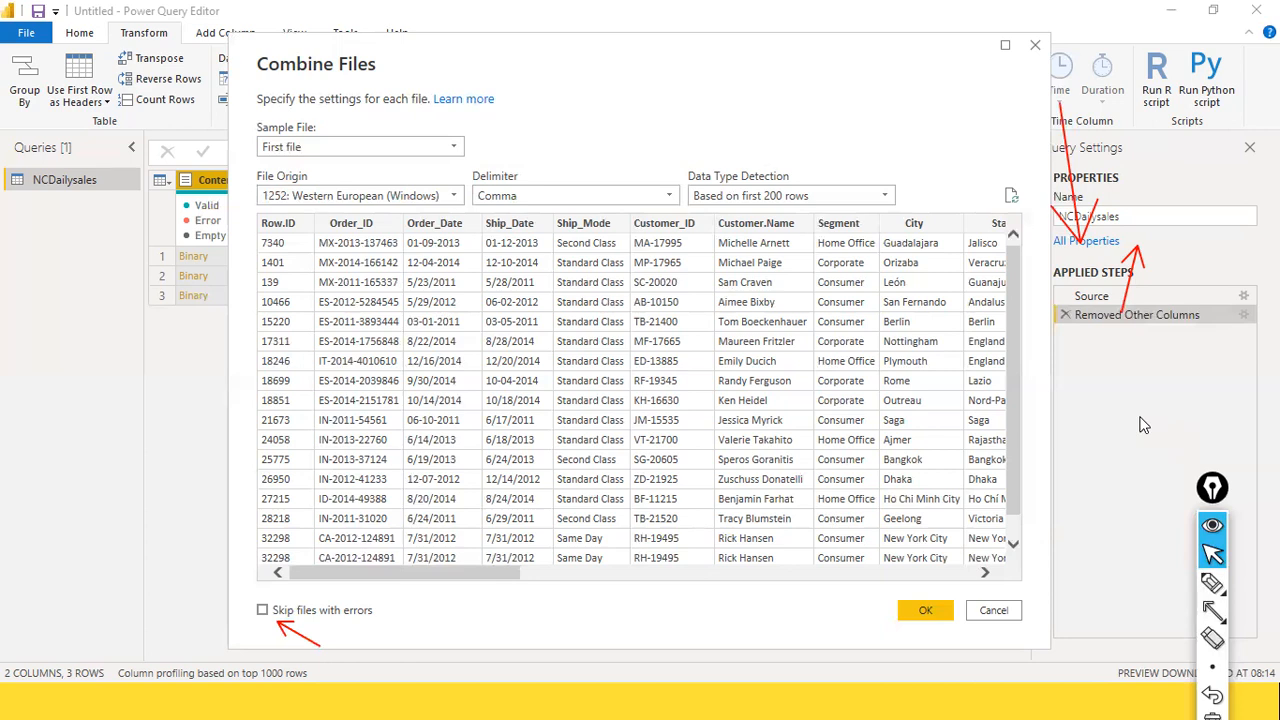
key(ctrl+shift+3)
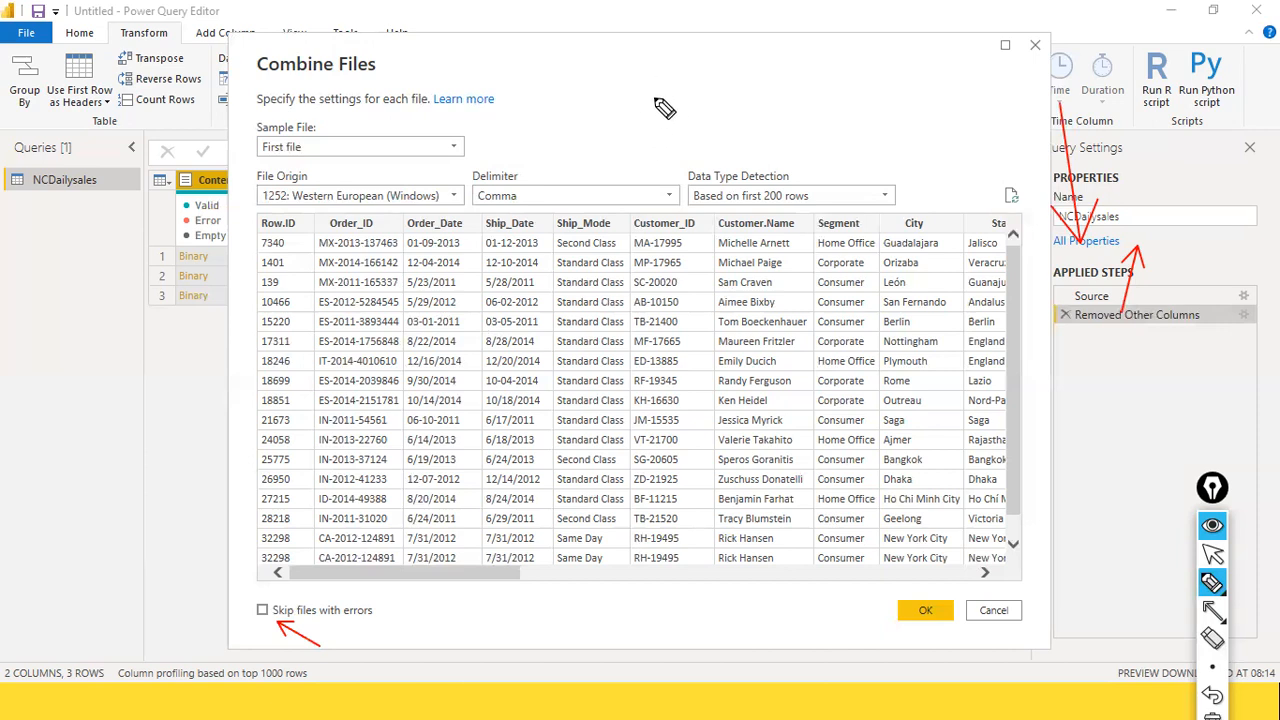
mouse_move(640, 100)
mouse_down()
mouse_move(642, 117)
mouse_move(682, 114)
mouse_up()
mouse_move(692, 96)
mouse_down()
mouse_move(704, 118)
mouse_move(766, 88)
mouse_move(752, 111)
mouse_up()
drag(734, 126, 745, 133)
drag(784, 88, 796, 98)
mouse_move(808, 84)
mouse_down()
mouse_move(800, 96)
mouse_move(828, 92)
mouse_move(792, 114)
mouse_move(781, 147)
mouse_up()
mouse_move(787, 138)
mouse_down()
mouse_move(793, 151)
mouse_move(822, 145)
mouse_up()
drag(806, 118, 813, 118)
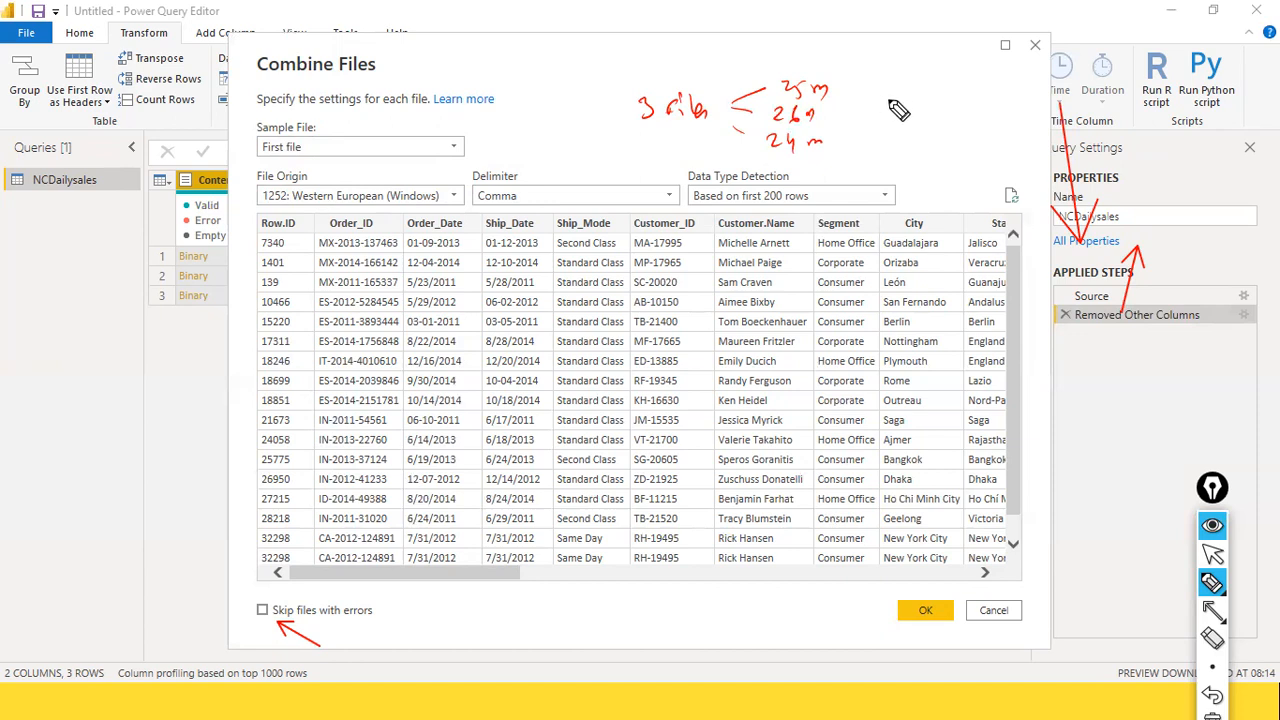
- Add the handwritten note "SLA" and arrows from the three file entries to "3 hrs", underlining the first one
drag(839, 89, 853, 88)
drag(876, 84, 932, 92)
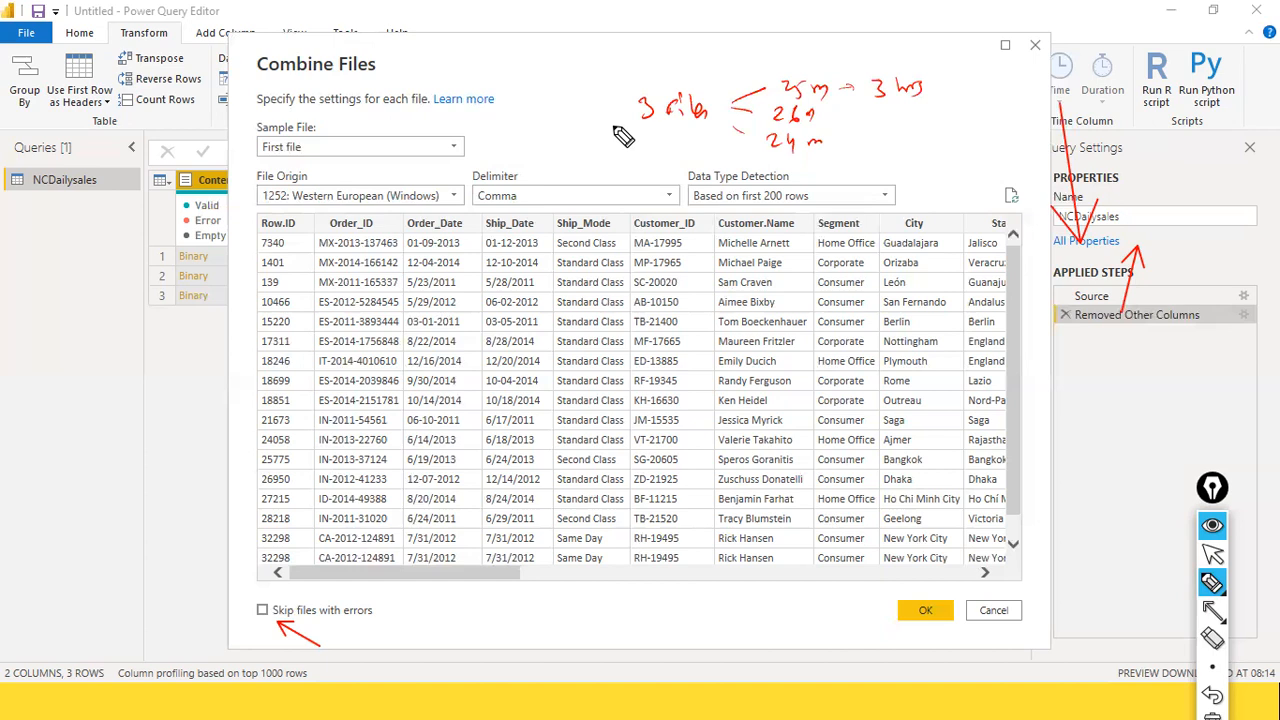
mouse_move(514, 116)
mouse_down()
mouse_move(499, 136)
mouse_move(544, 137)
mouse_up()
drag(531, 129, 541, 128)
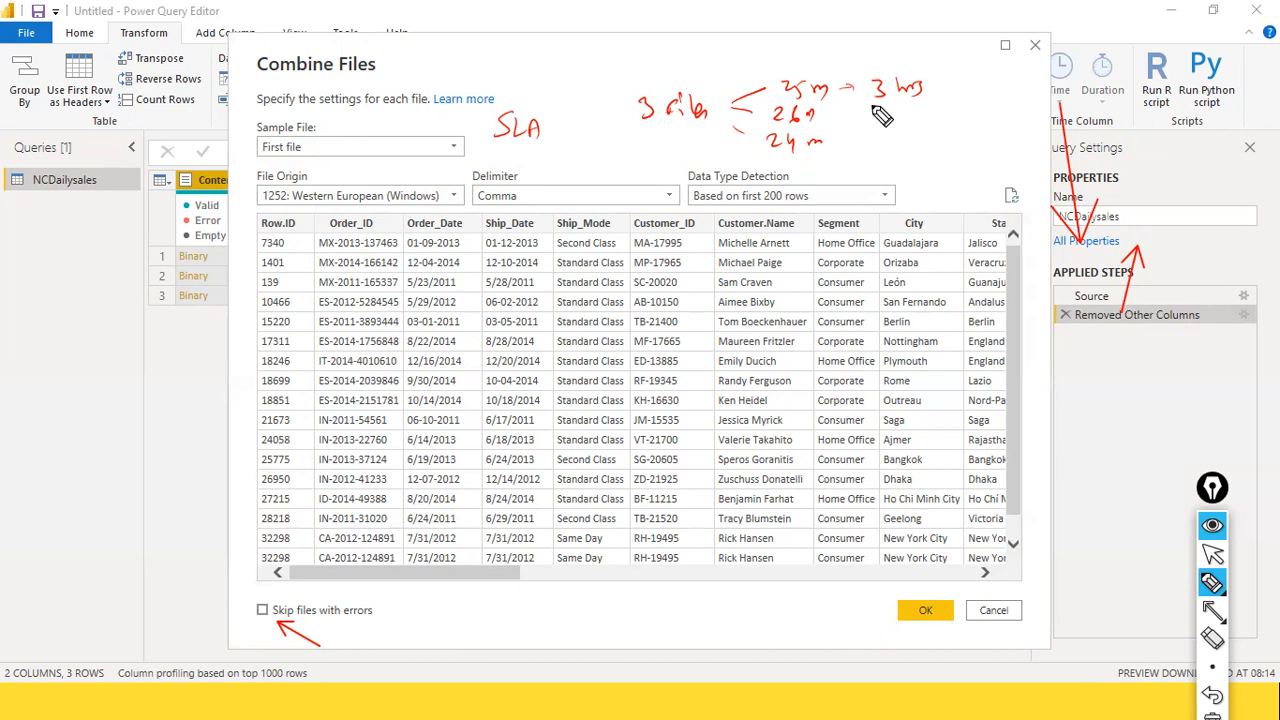
drag(872, 99, 937, 97)
mouse_move(838, 118)
mouse_down()
mouse_move(894, 124)
mouse_move(866, 148)
mouse_move(899, 154)
mouse_up()
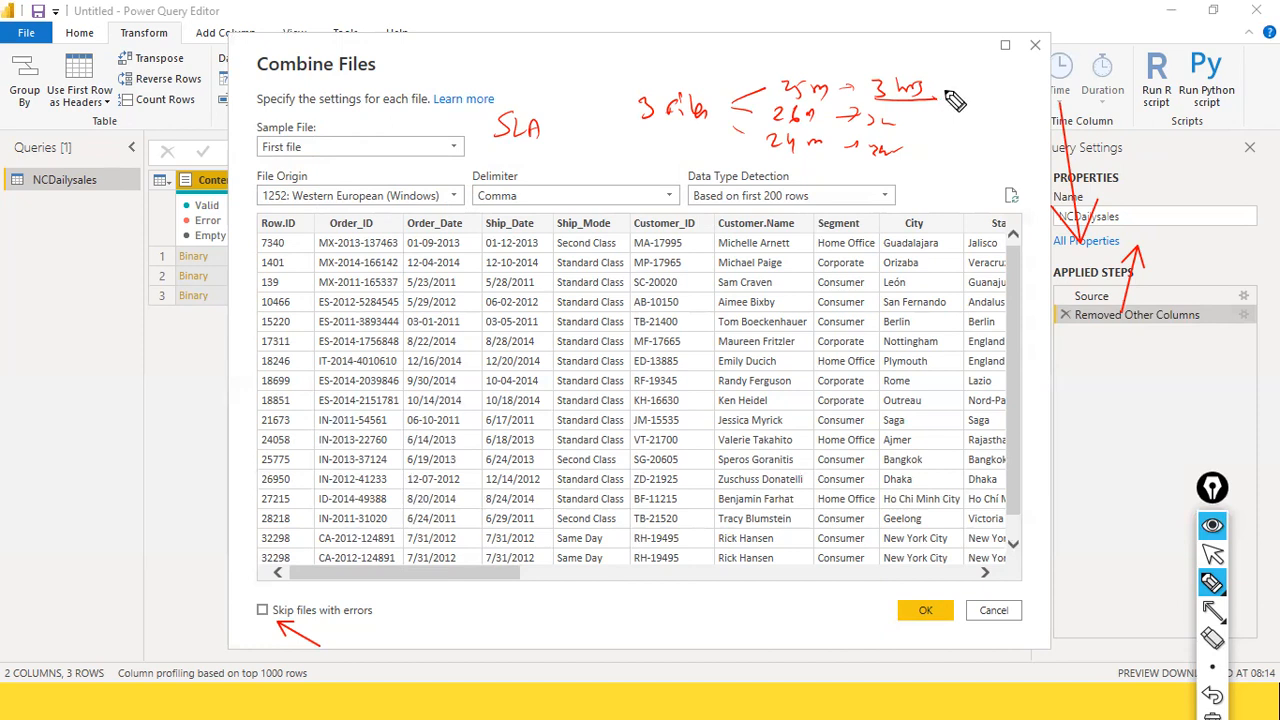
- Extend the "3 hrs" note with an arrow to "2.50", and handwrite a ticked note about 50 records beneath it
drag(940, 97, 962, 86)
drag(977, 75, 996, 77)
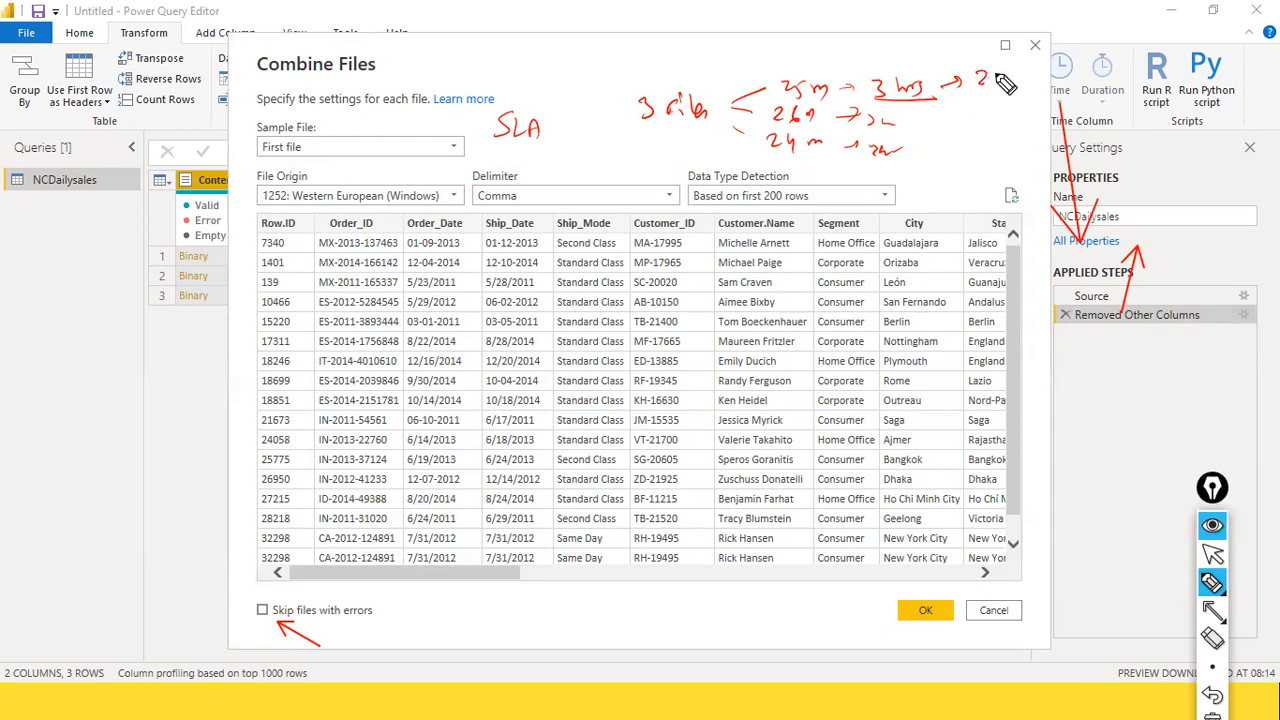
mouse_move(998, 74)
mouse_down()
mouse_move(1025, 88)
mouse_move(1009, 91)
mouse_up()
drag(992, 99, 1032, 104)
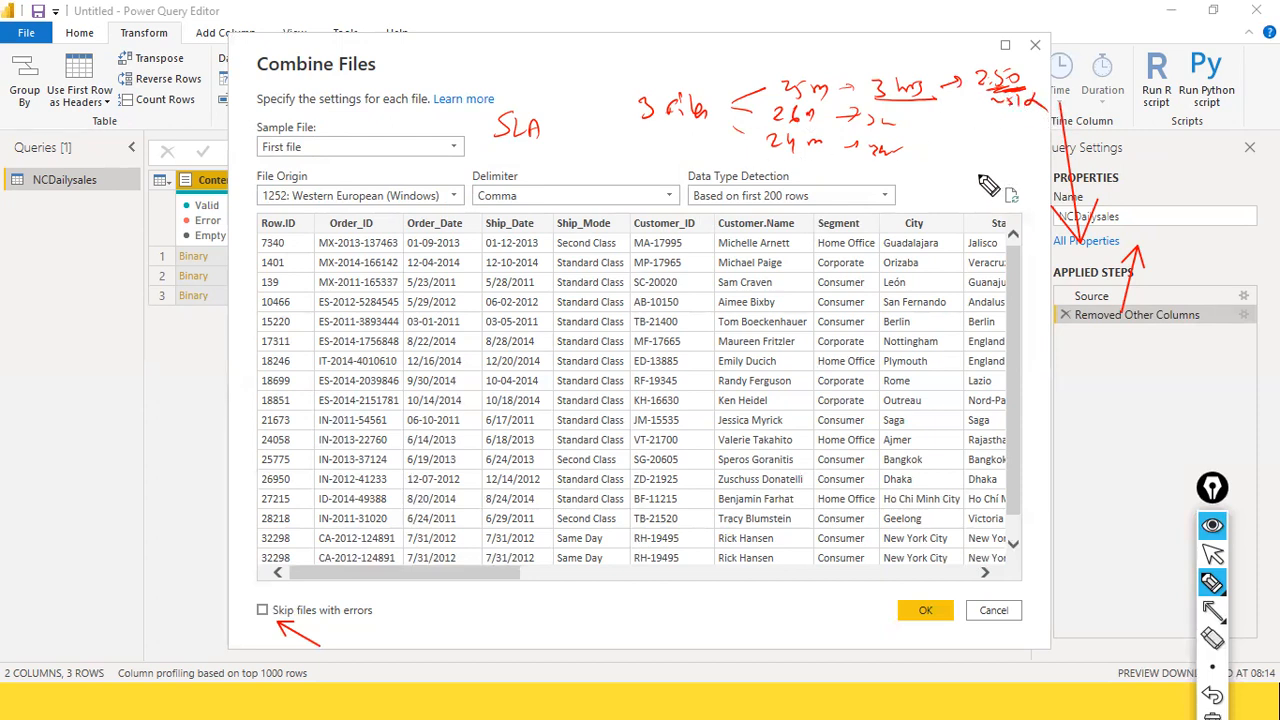
mouse_move(971, 163)
mouse_down()
mouse_move(971, 175)
mouse_move(987, 166)
mouse_move(969, 184)
mouse_move(1045, 182)
mouse_up()
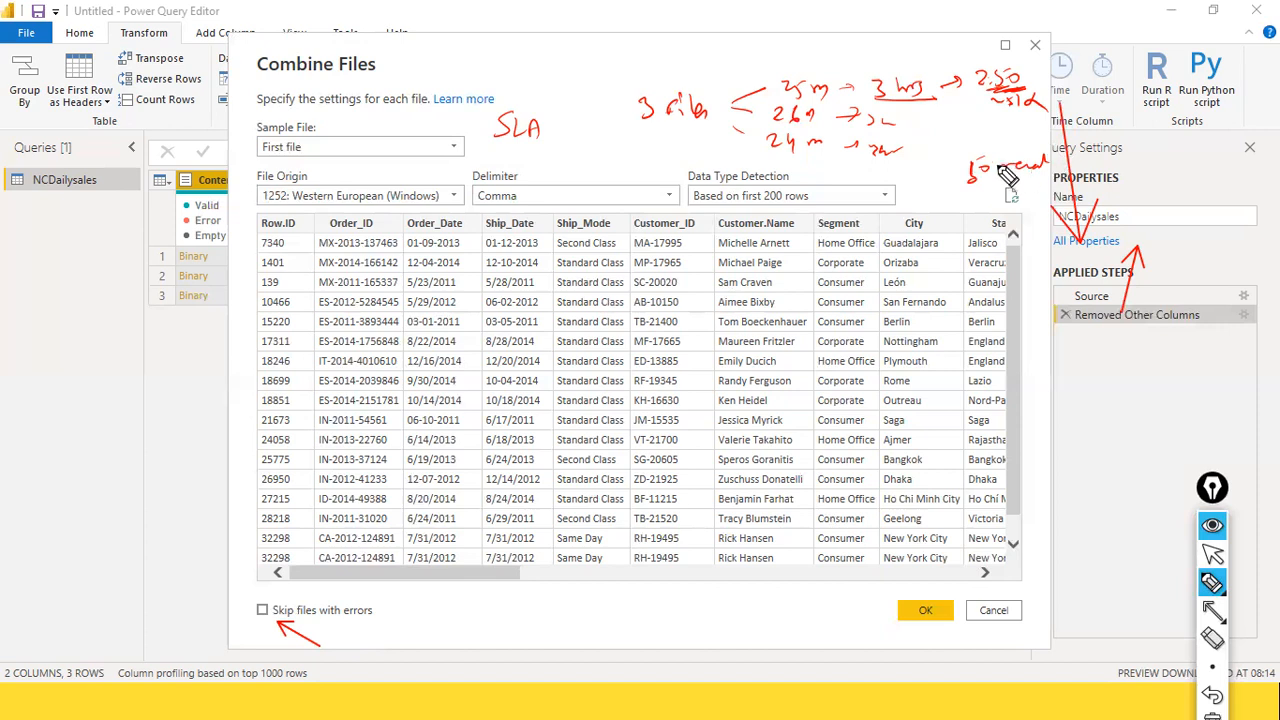
drag(966, 168, 966, 184)
- Combine the files using the first file as sample without skipping files with errors, and clear the drawn annotations
key(ctrl+shift+2)
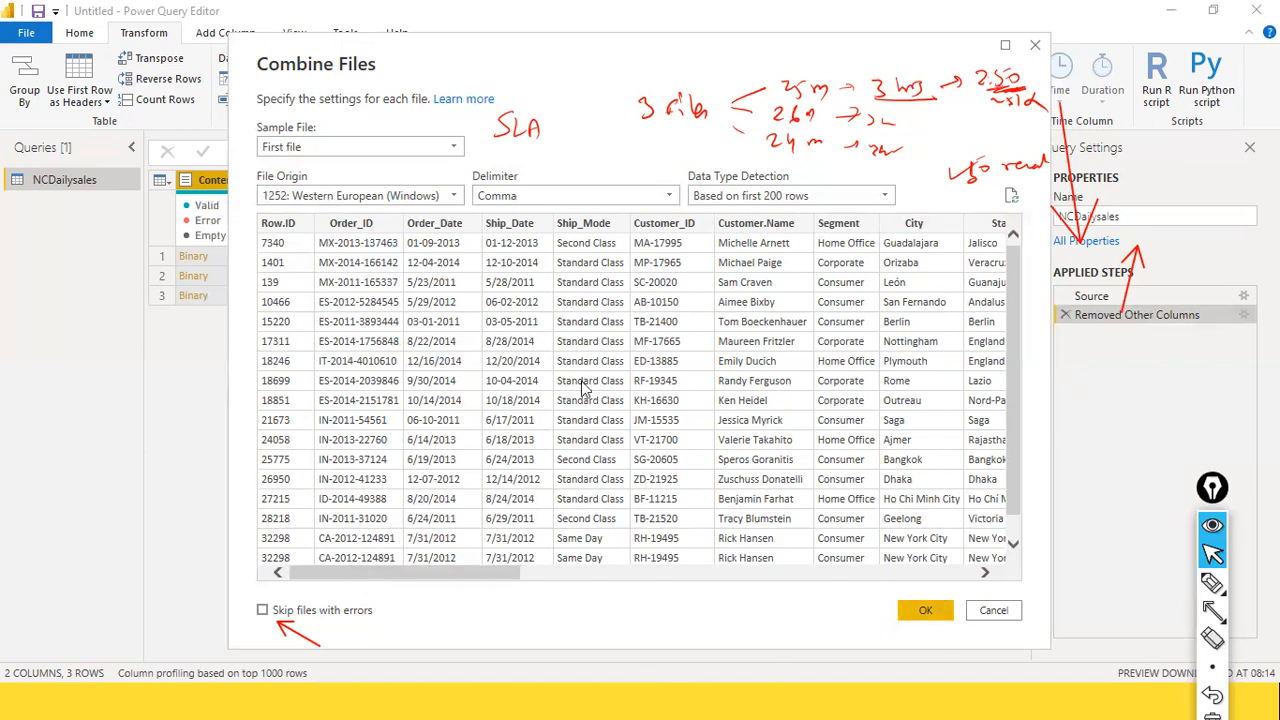
click(926, 611)
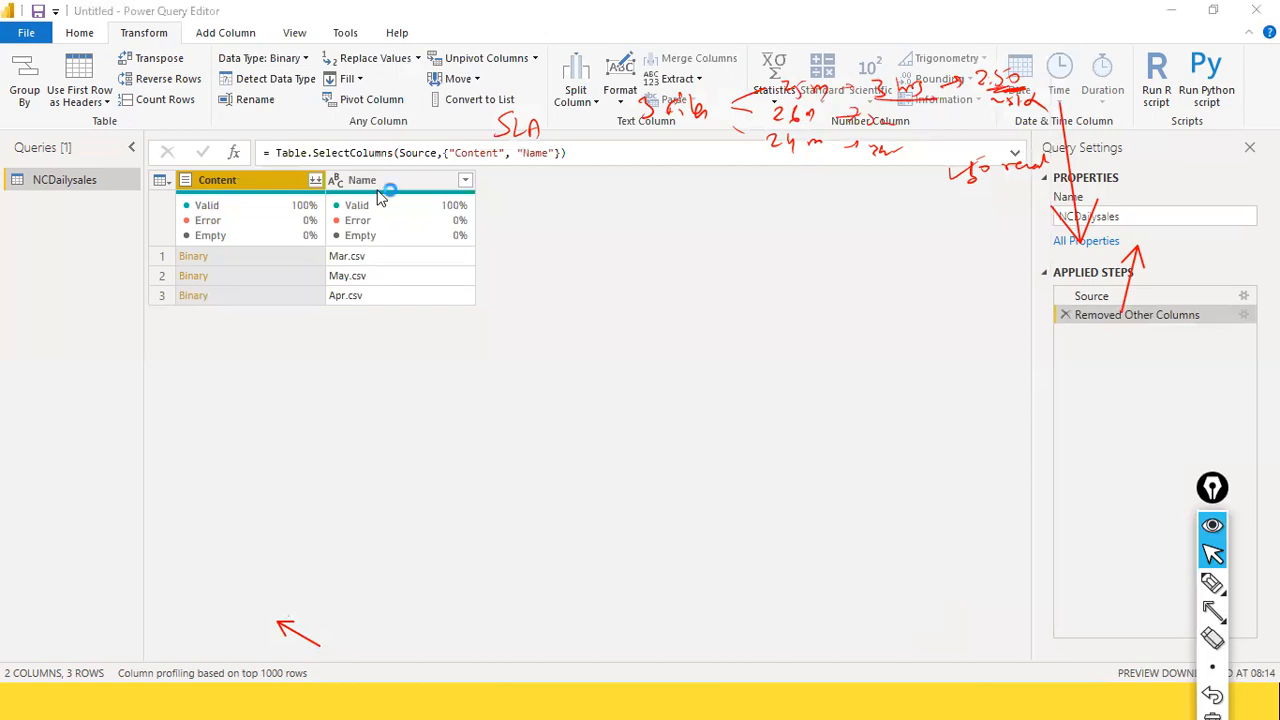
key(ctrl+shift+7)
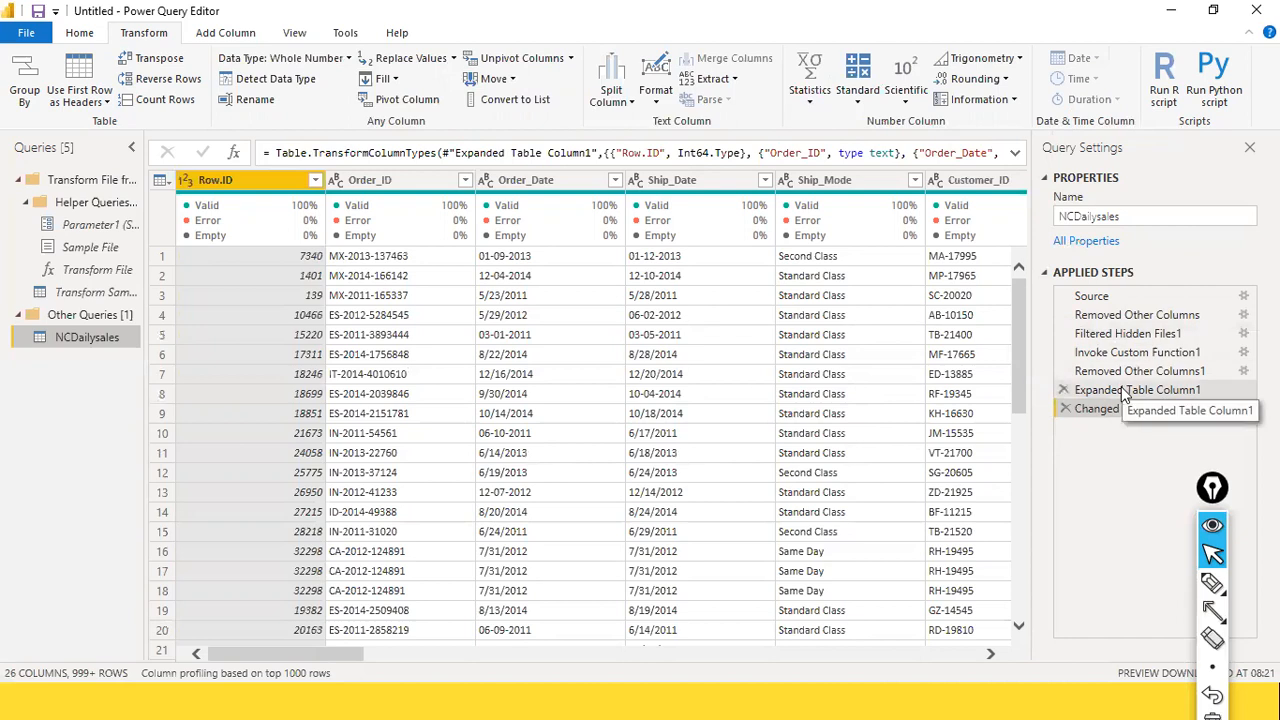
- Switch to Power BI Desktop and view the loaded NCDailysales table in Data view
key(alt+Tab)
key(alt+Tab)
key(alt+Tab)
key(alt+Tab)
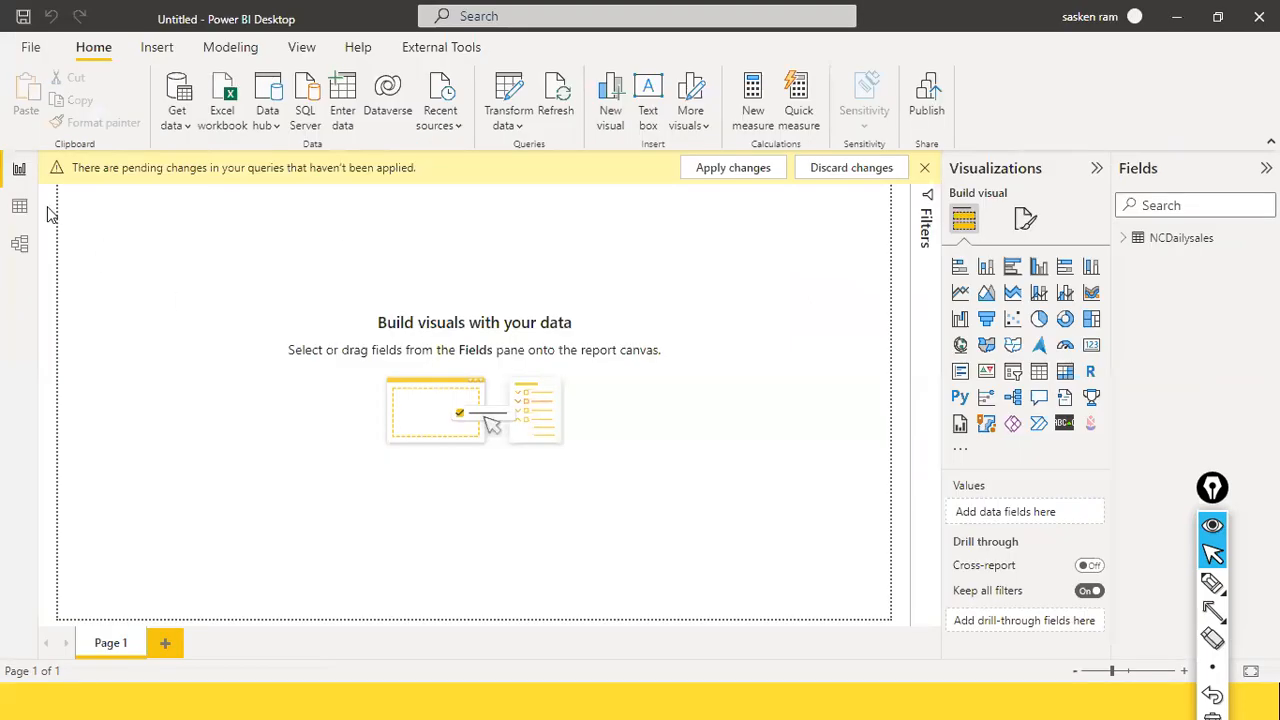
click(22, 208)
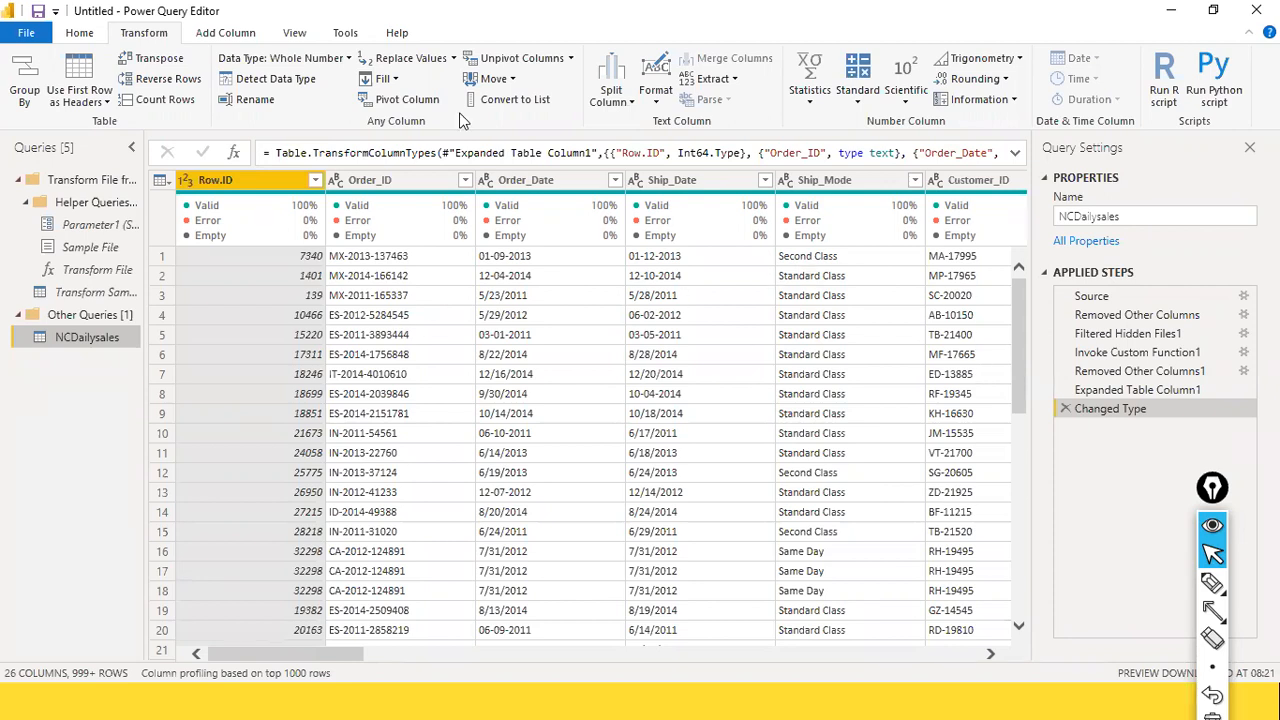
- Count the rows of the combined NCDailysales query in Power Query Editor
click(84, 37)
click(128, 40)
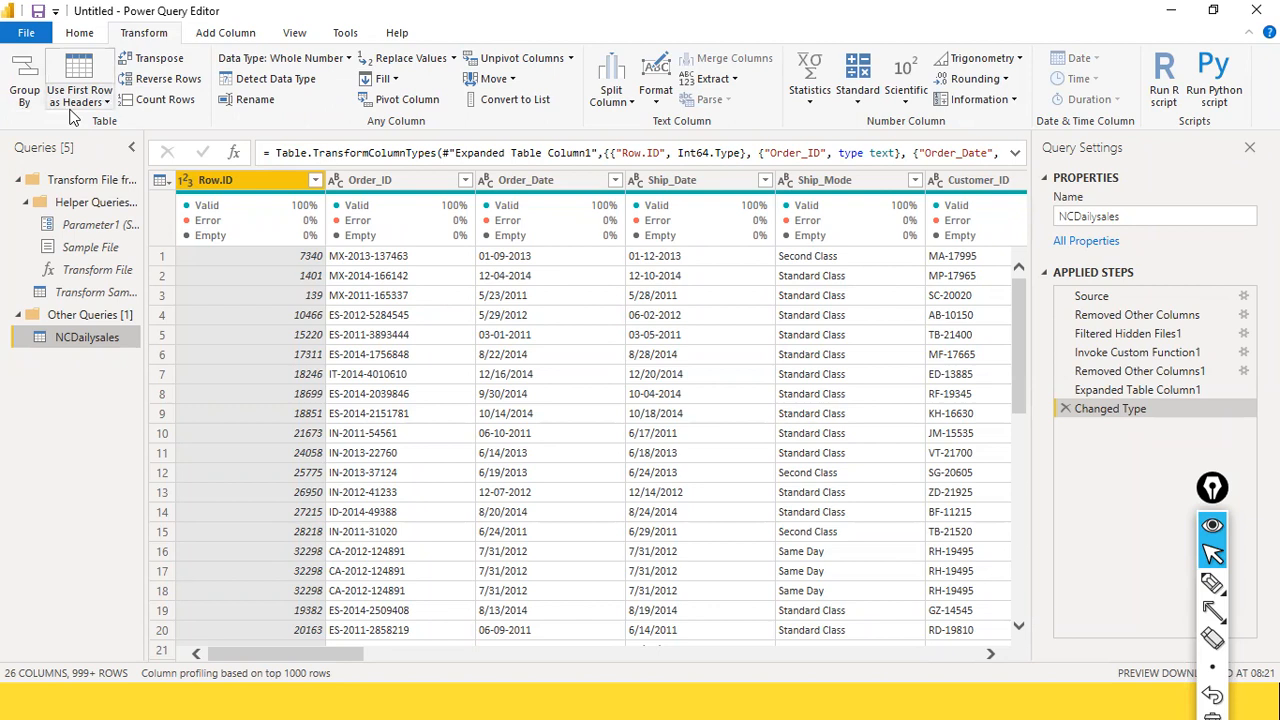
click(181, 107)
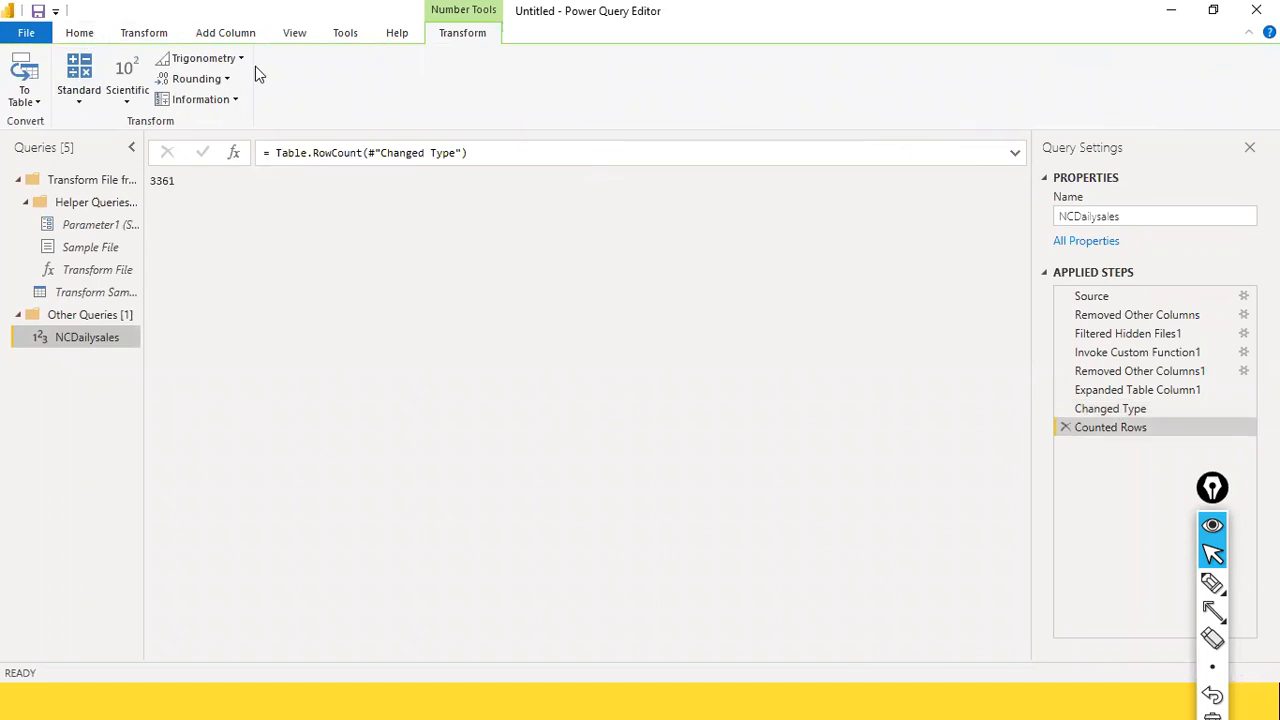
- Compare the row count in Power Query Editor with the NCDailysales table in Power BI Desktop, returning Desktop to Report view
key(alt+Tab)
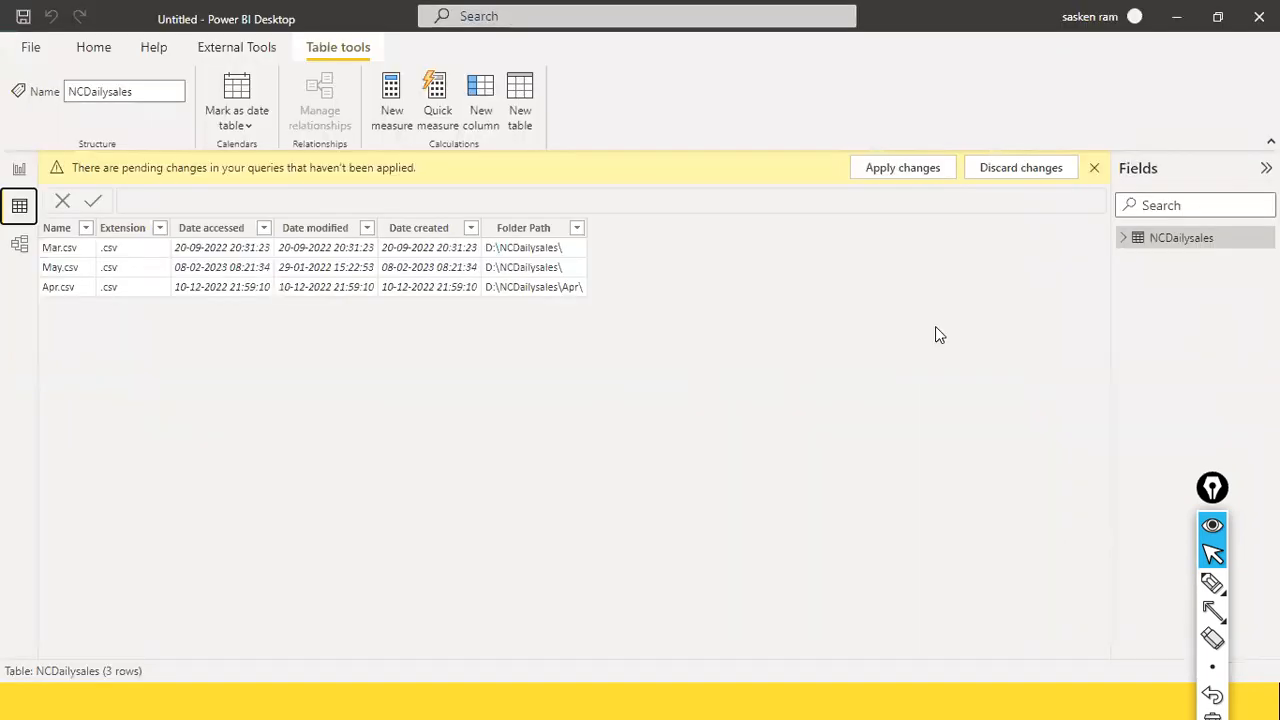
key(alt+Tab)
key(alt+Tab)
click(18, 172)
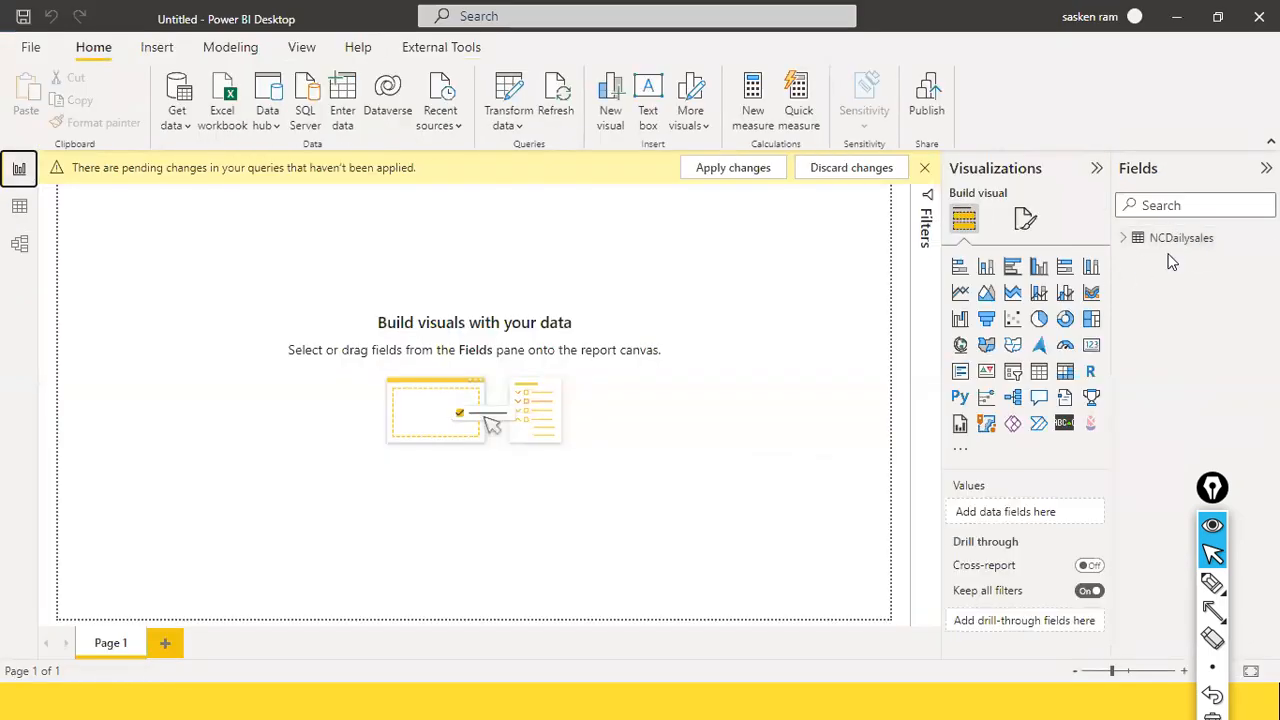
key(alt+Tab)
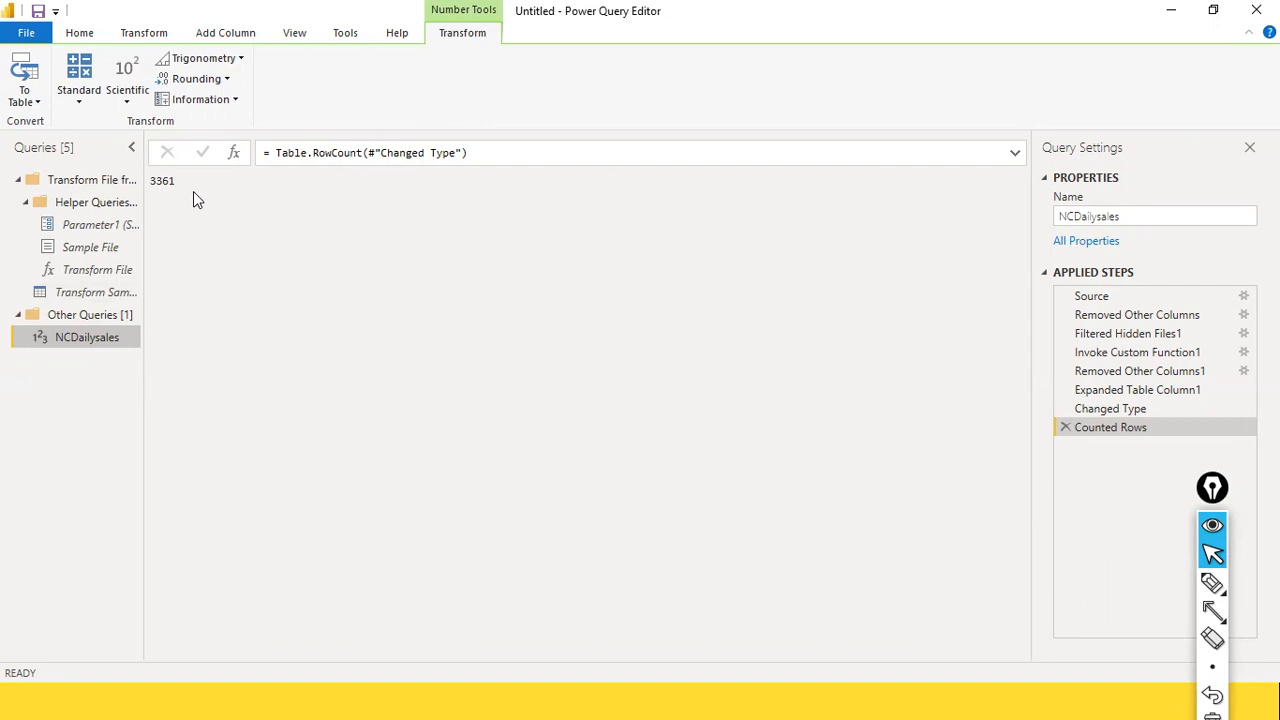
key(alt+Tab)
key(alt+Tab)
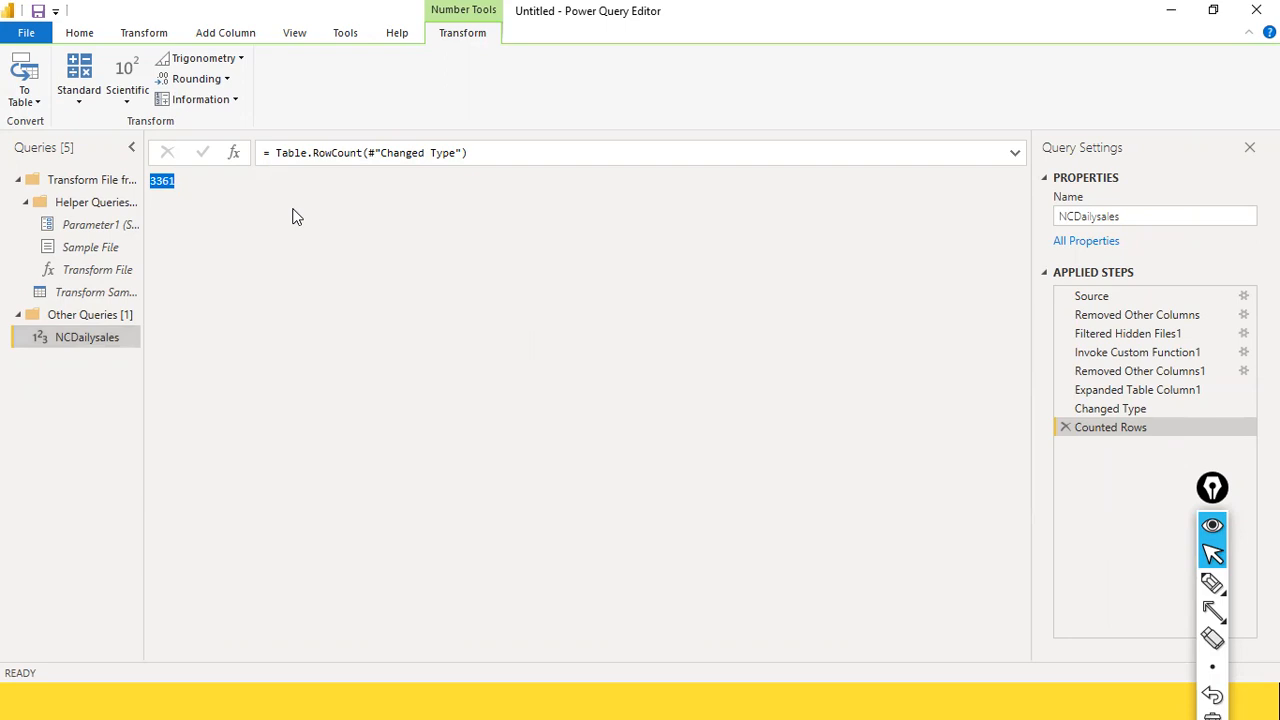
- Delete the Counted Rows step from the NCDailysales query
click(1066, 428)
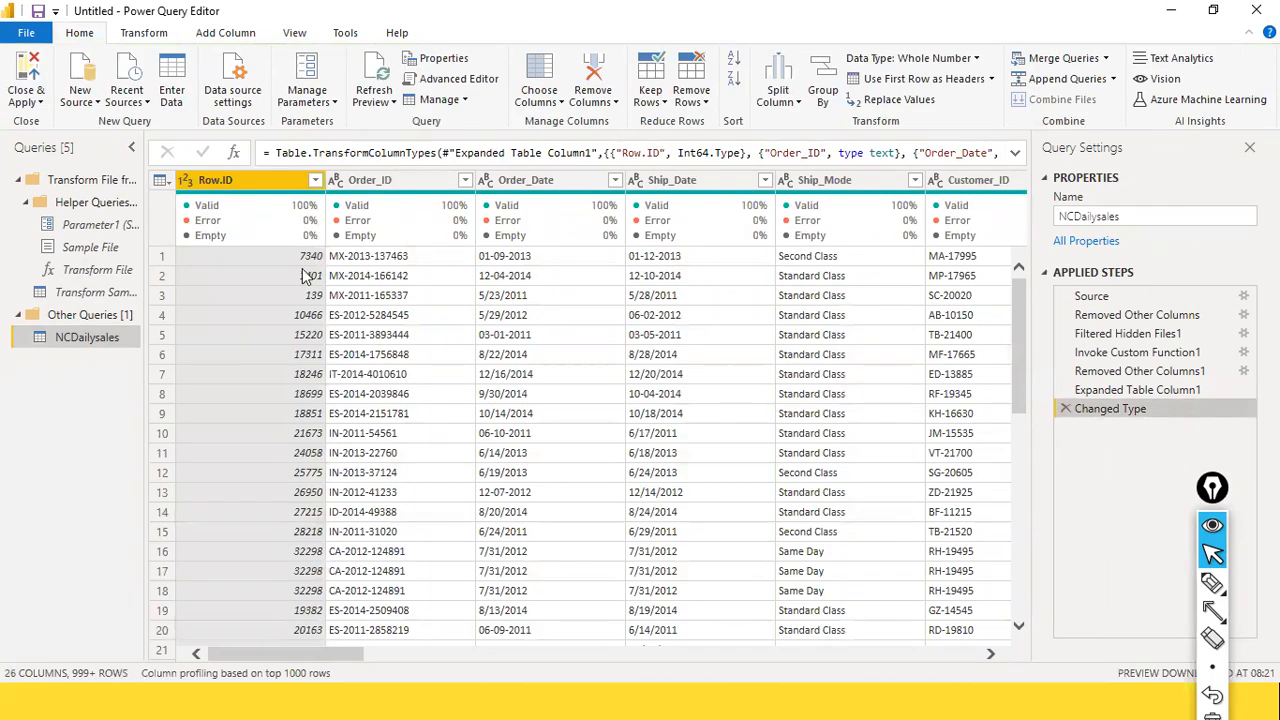
mouse_move(779, 245)
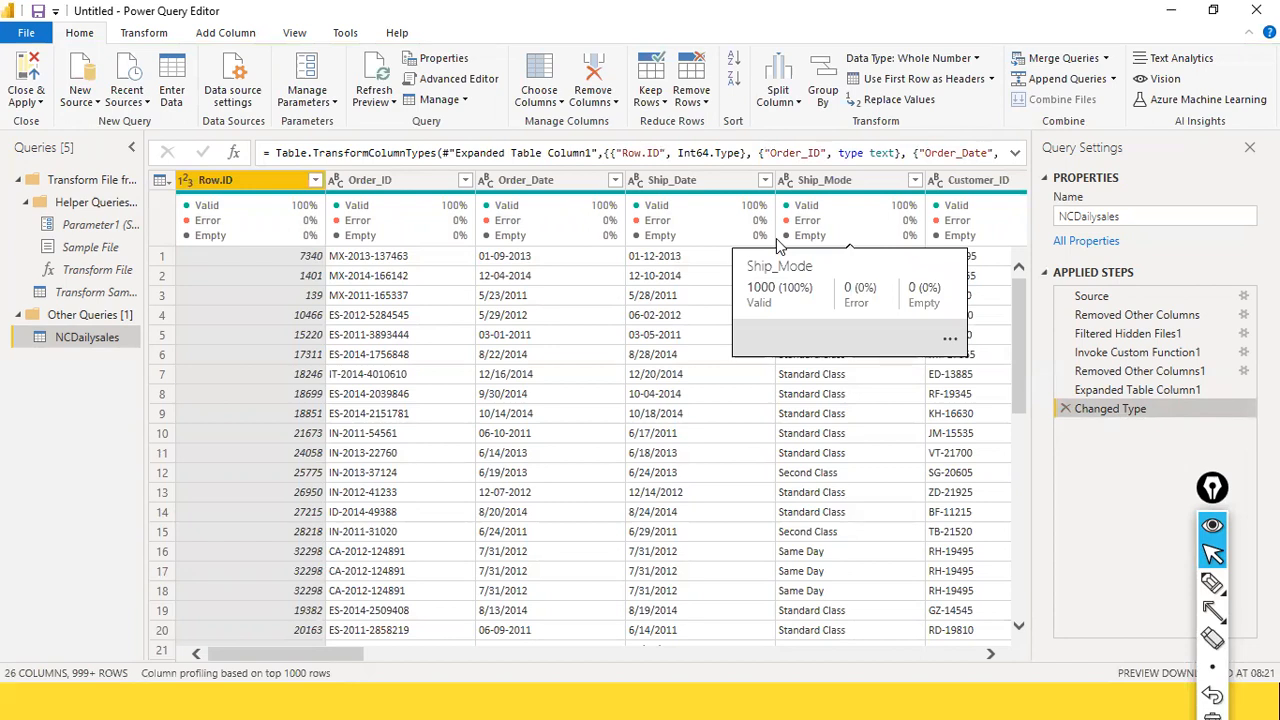
key(alt+Tab)
key(alt+Tab)
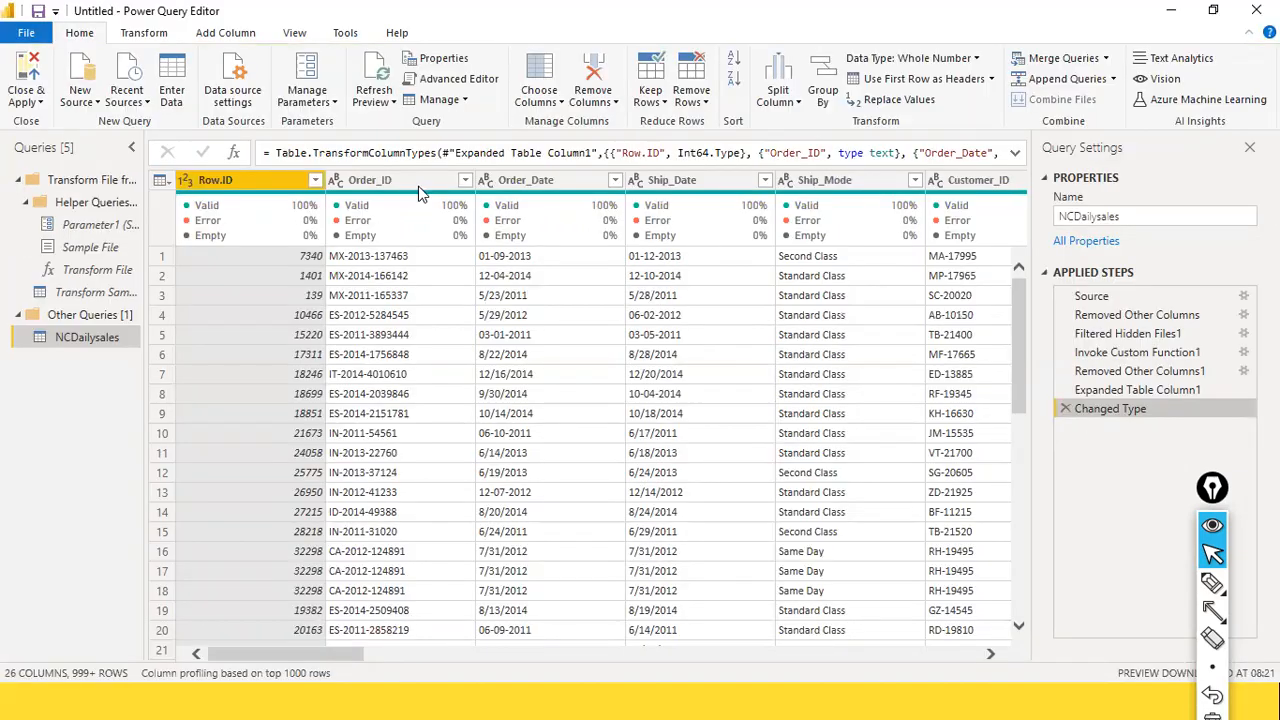
- View the editor's apply and close options without choosing one, and mark the Applied Steps list with a red arrow
click(36, 42)
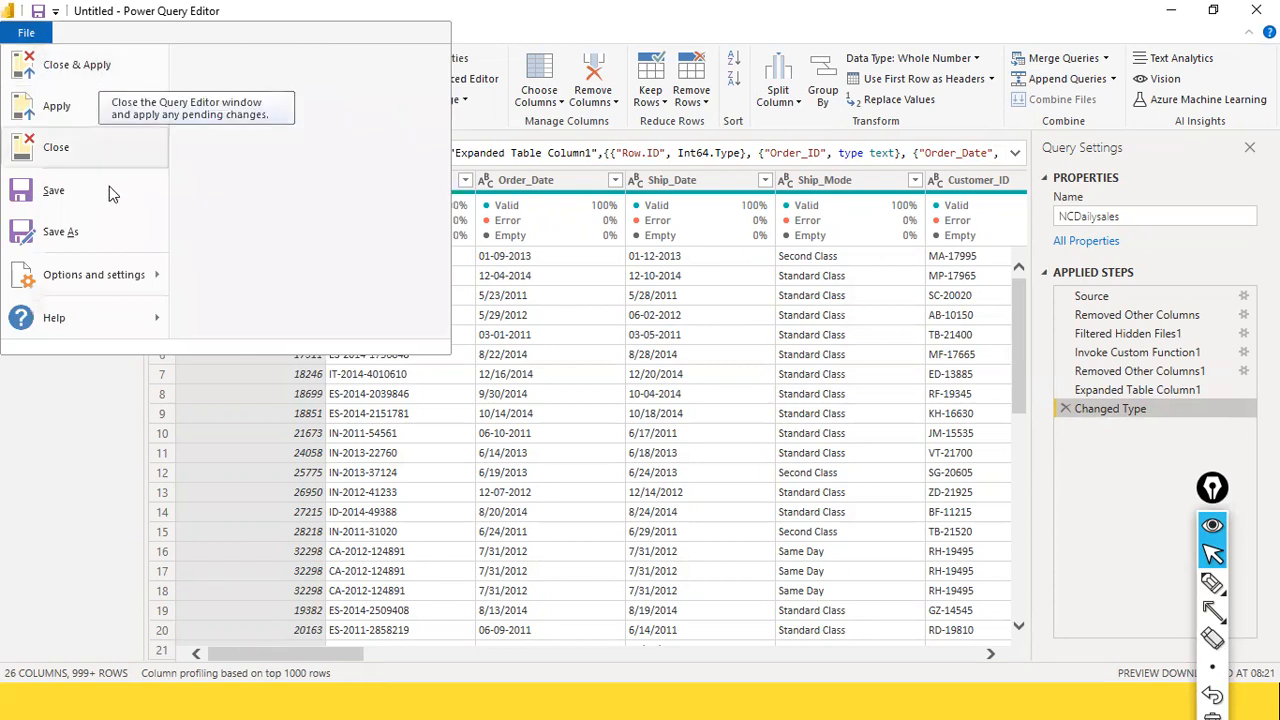
click(34, 467)
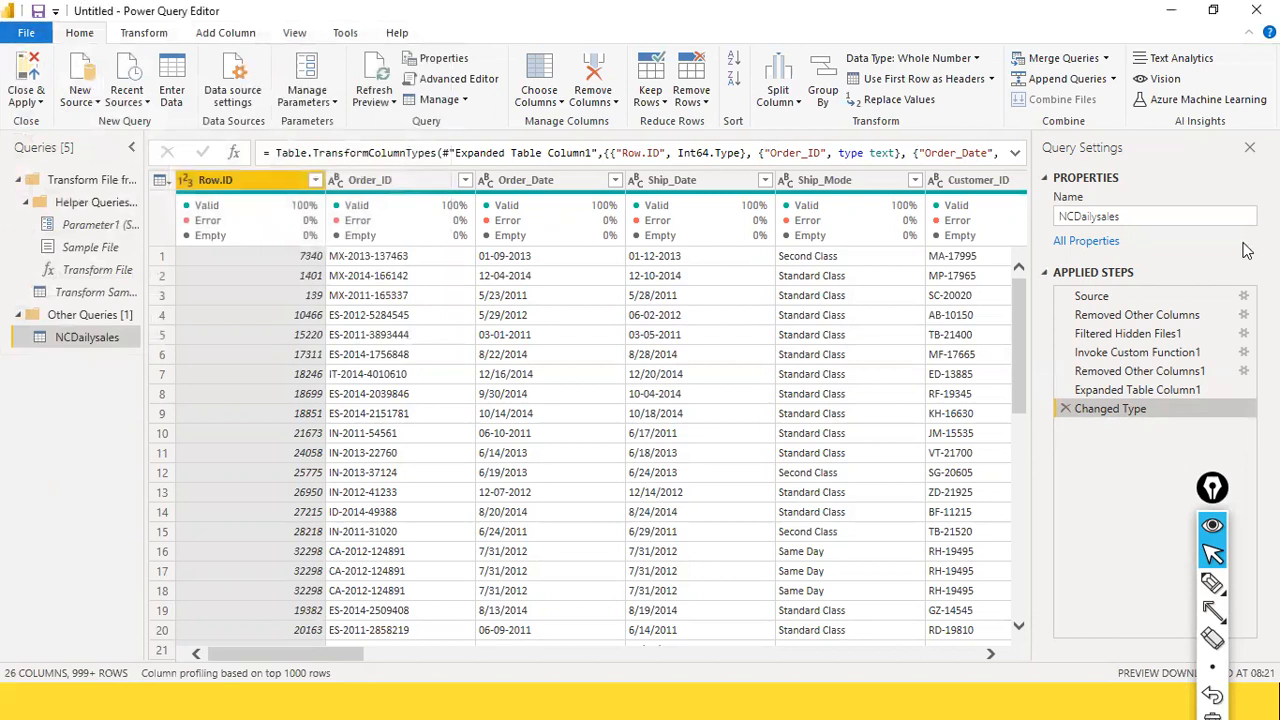
key(ctrl+shift+a)
drag(1103, 182, 1103, 265)
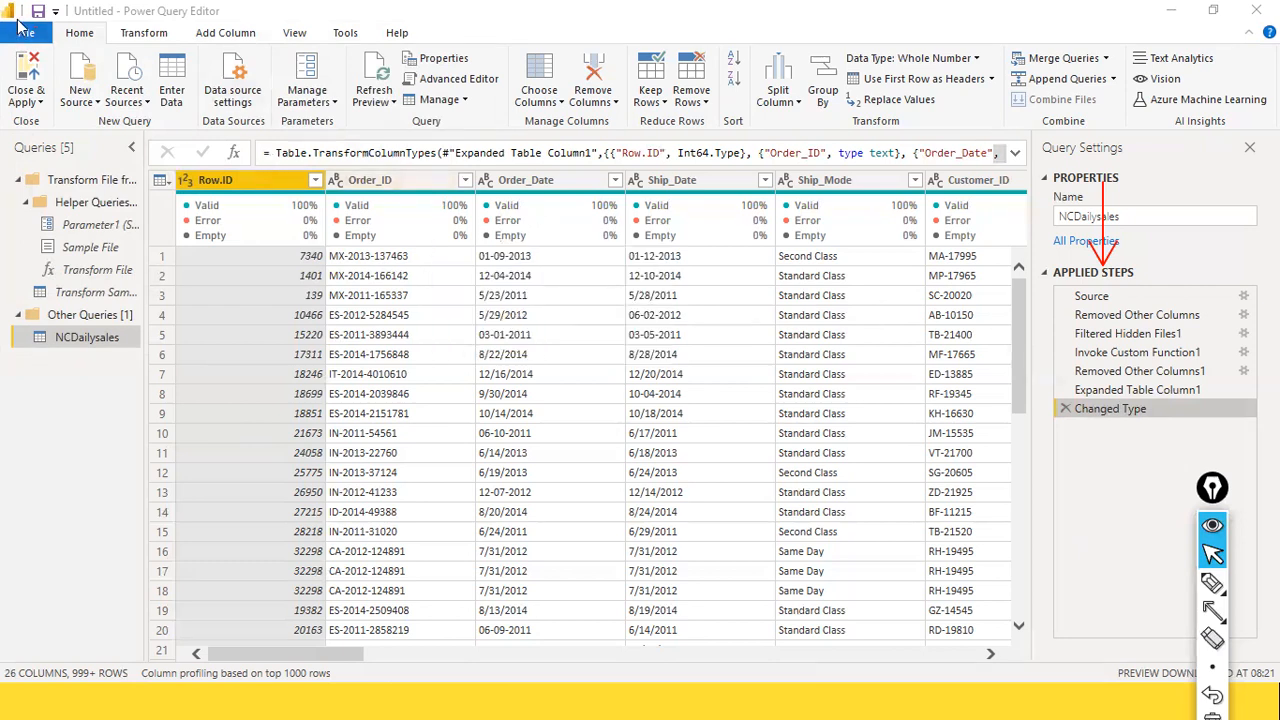
- Close Power Query Editor with the pending changes applied, and open the NCDailysales table in Data view
click(22, 31)
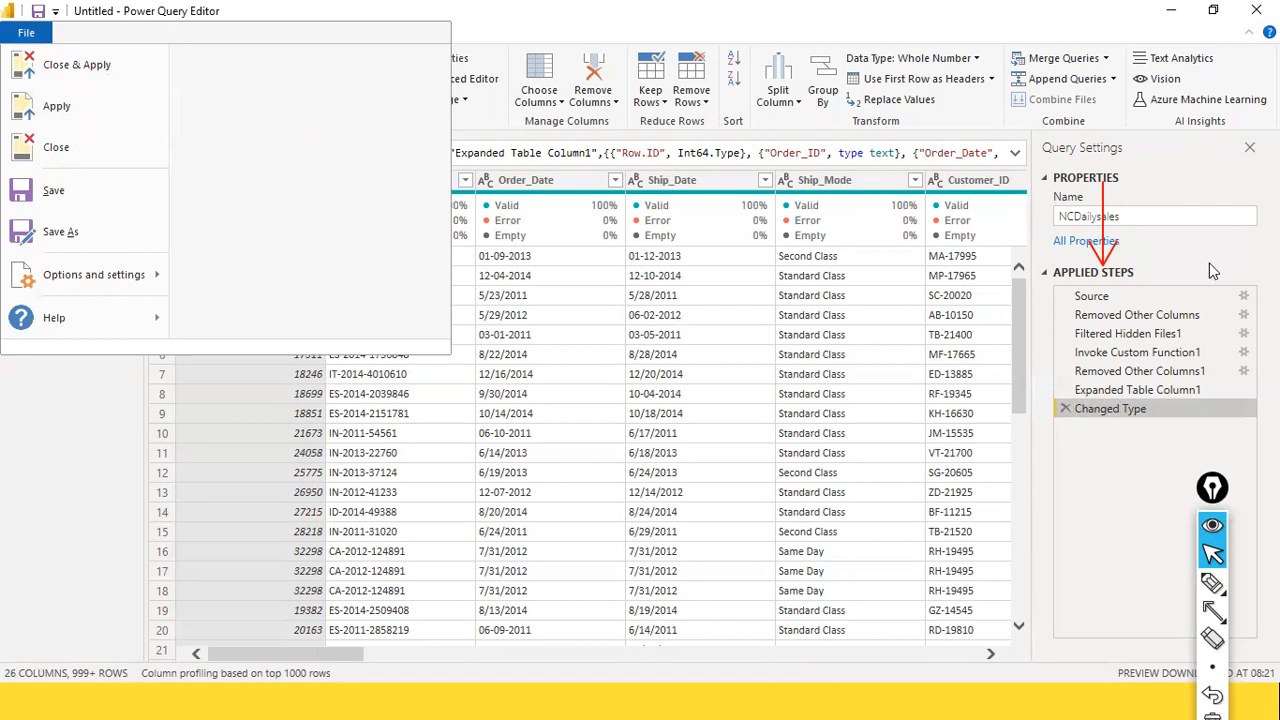
click(110, 76)
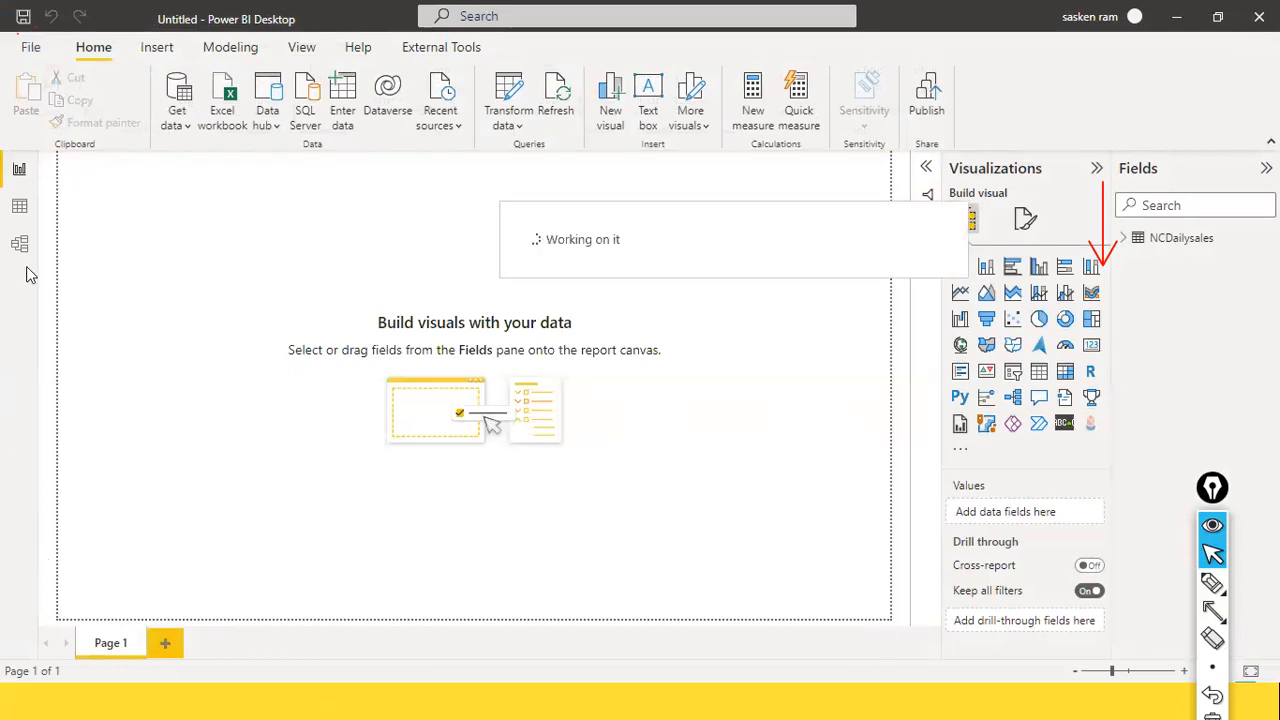
click(22, 210)
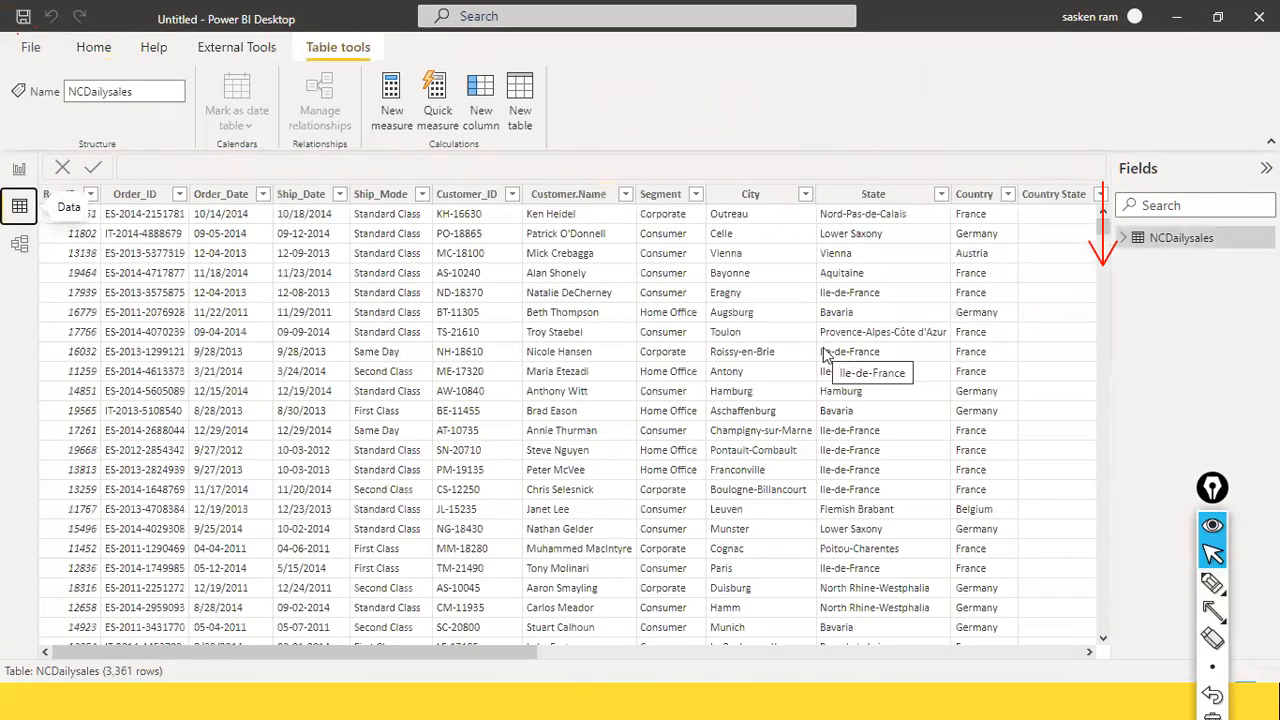
- Alternate between Report view and the NCDailysales table in Data view, ending in Report view
click(19, 169)
click(18, 178)
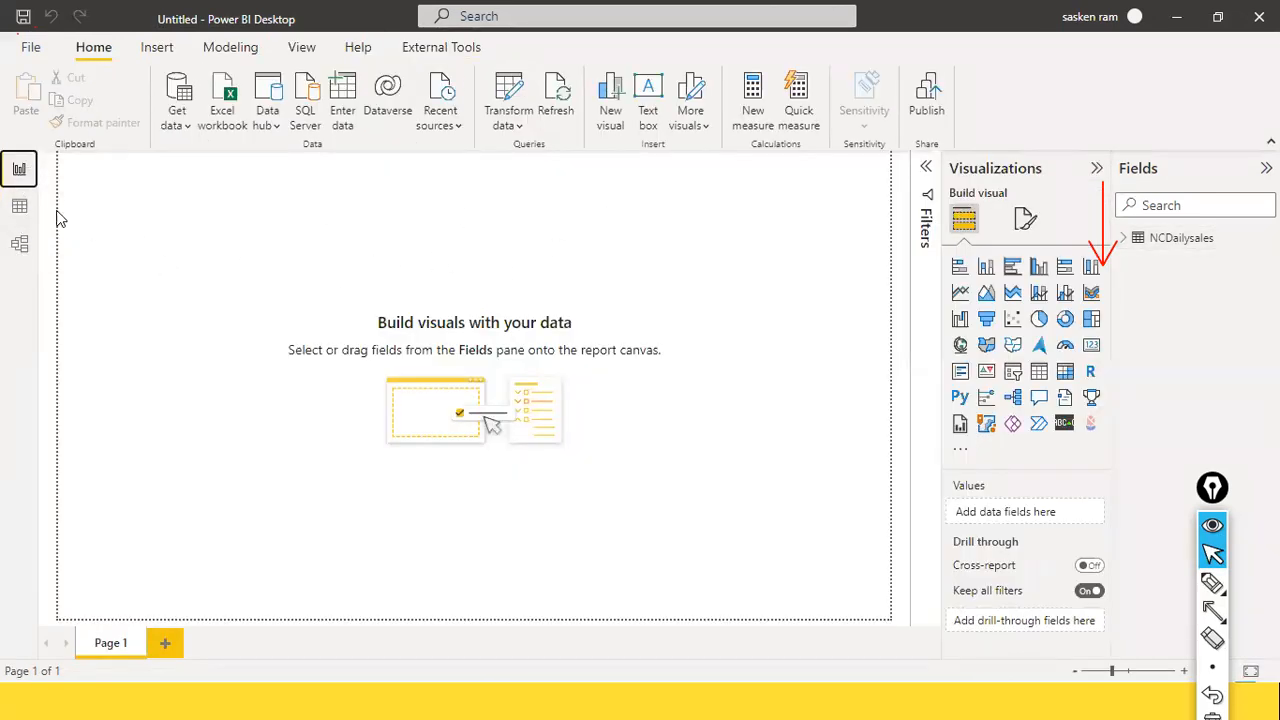
click(26, 212)
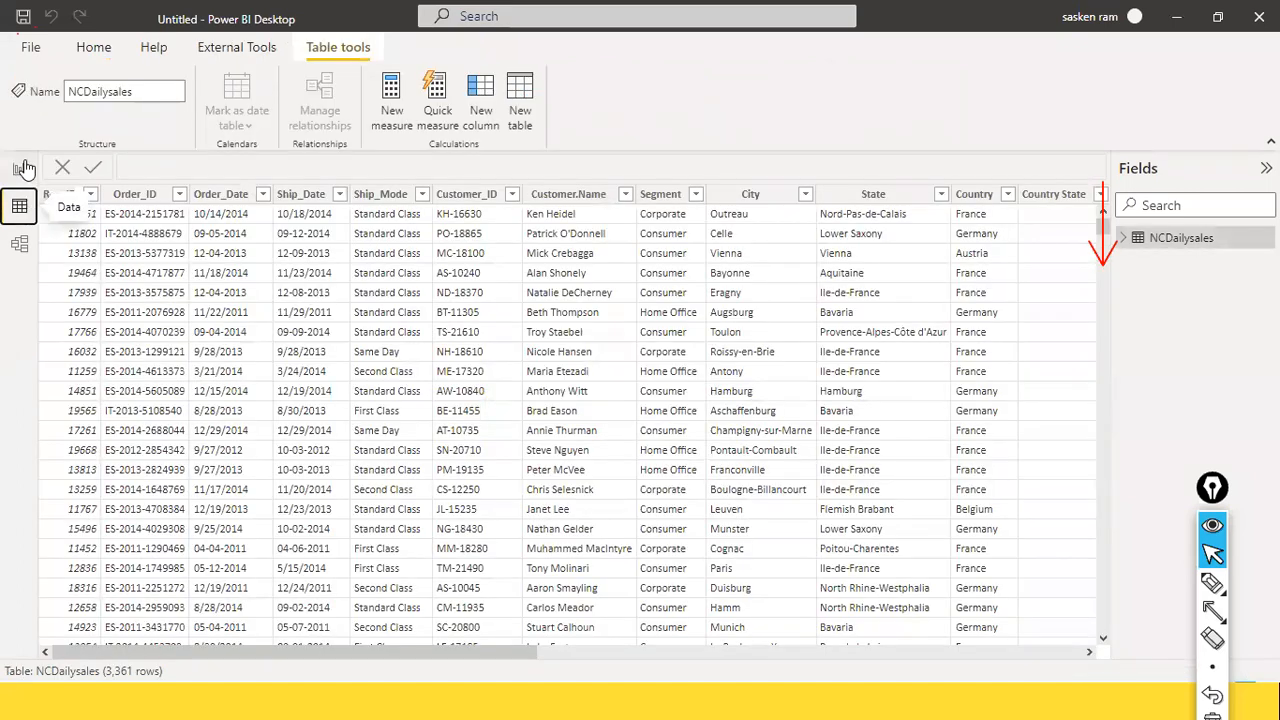
click(19, 169)
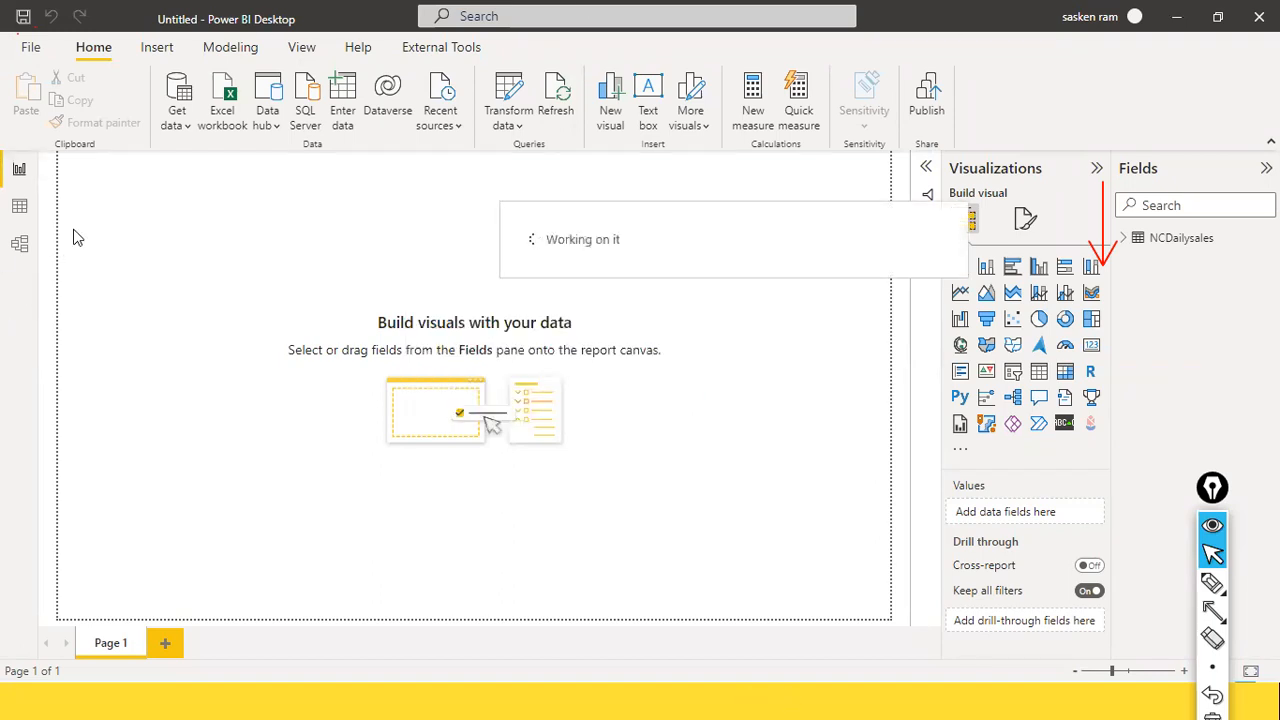
- View the Transform data options without choosing one, and select the NCDailysales table among the report's fields
click(506, 124)
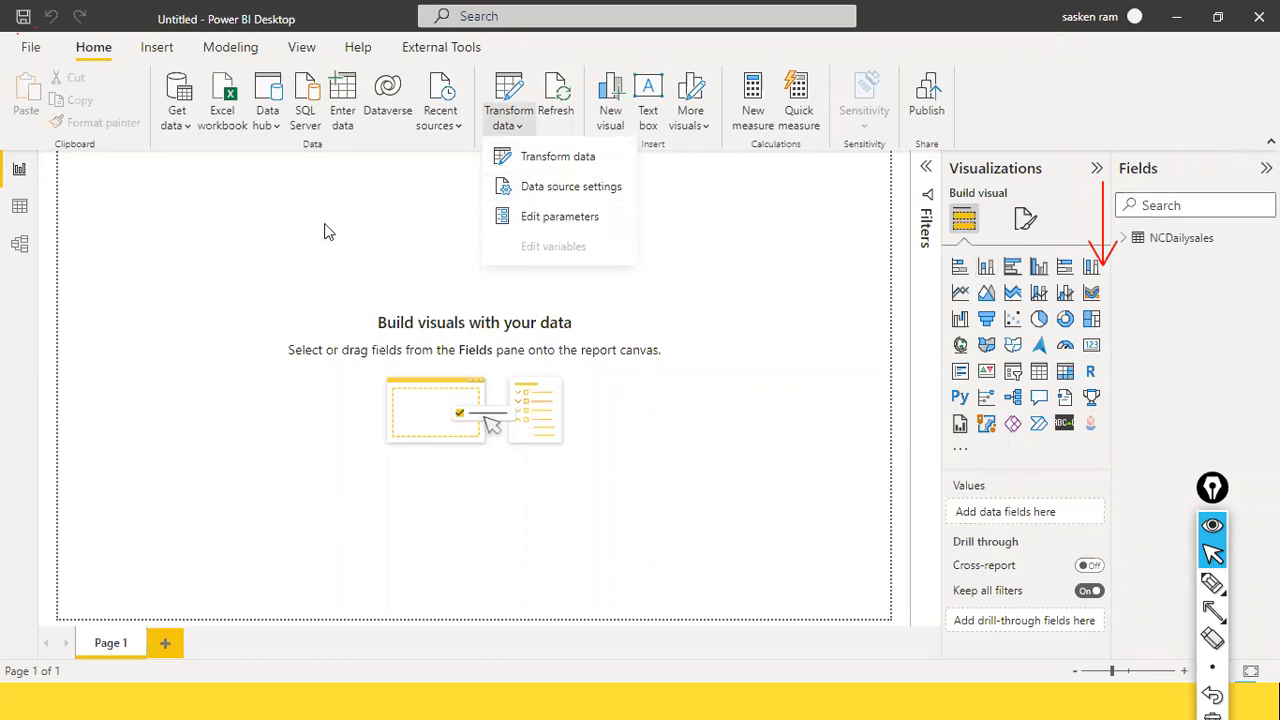
click(448, 168)
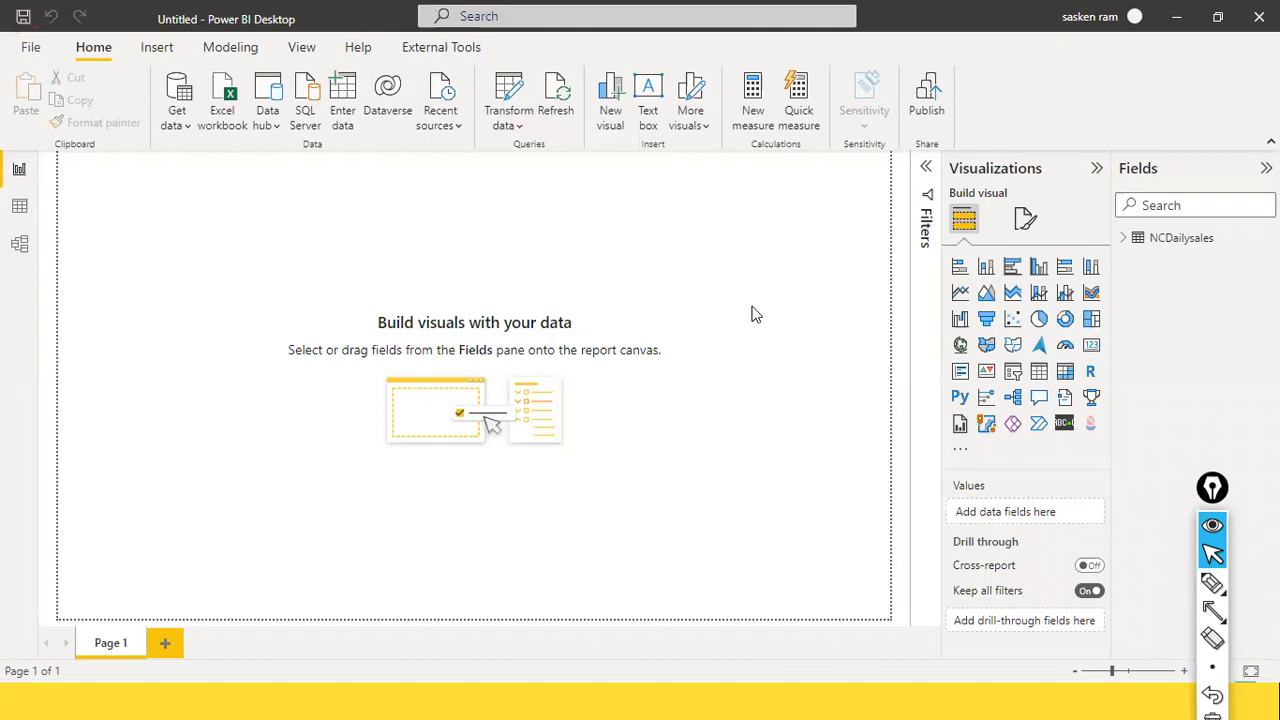
click(1120, 250)
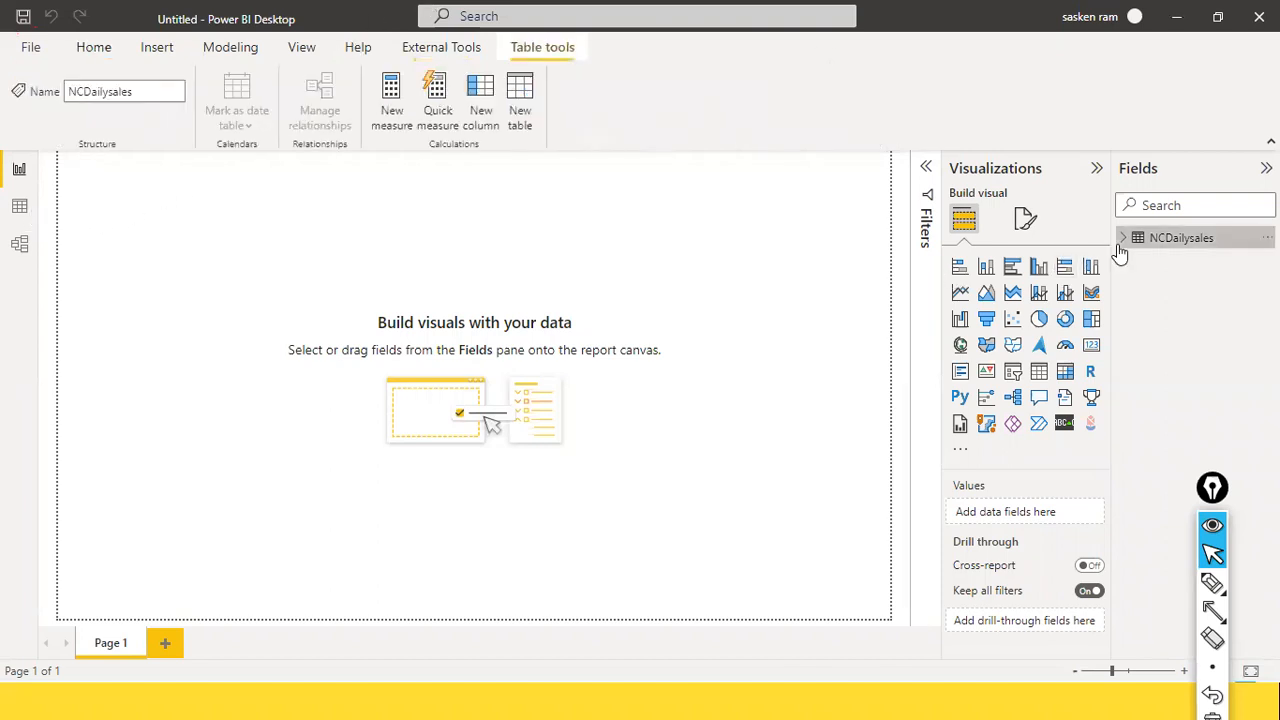
- Expand the NCDailysales table to show its list of fields
click(736, 315)
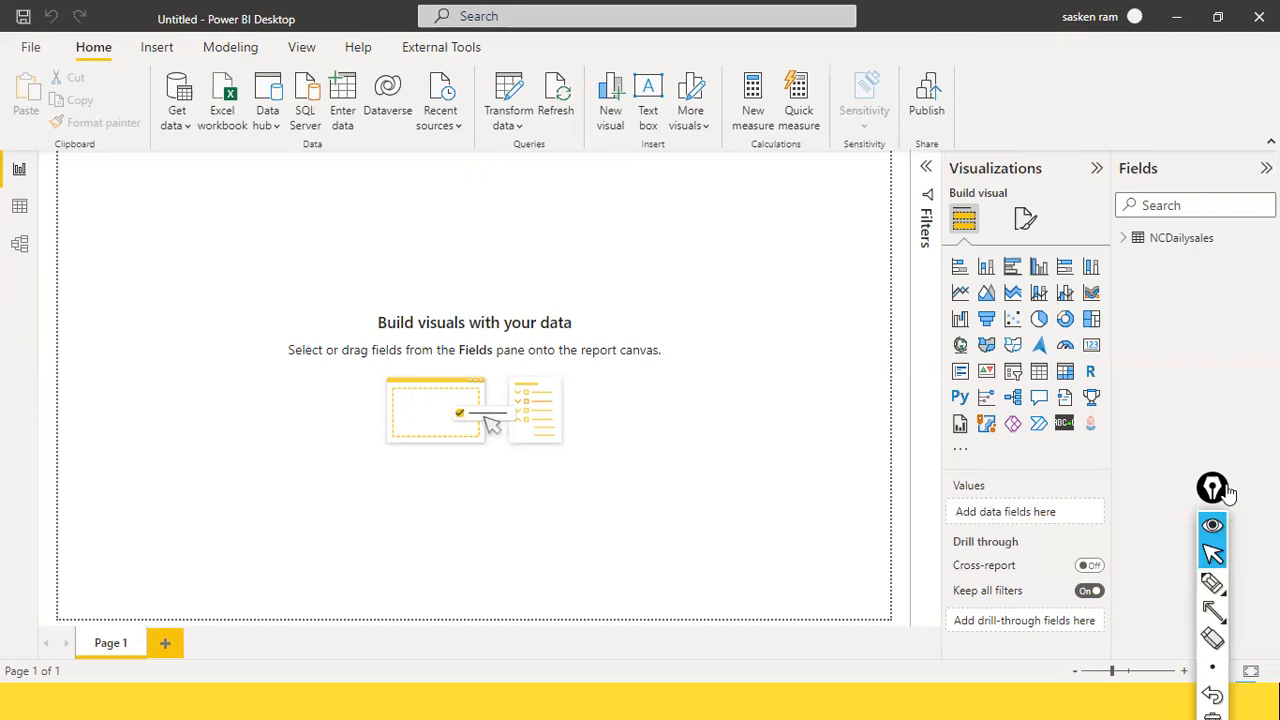
click(1133, 242)
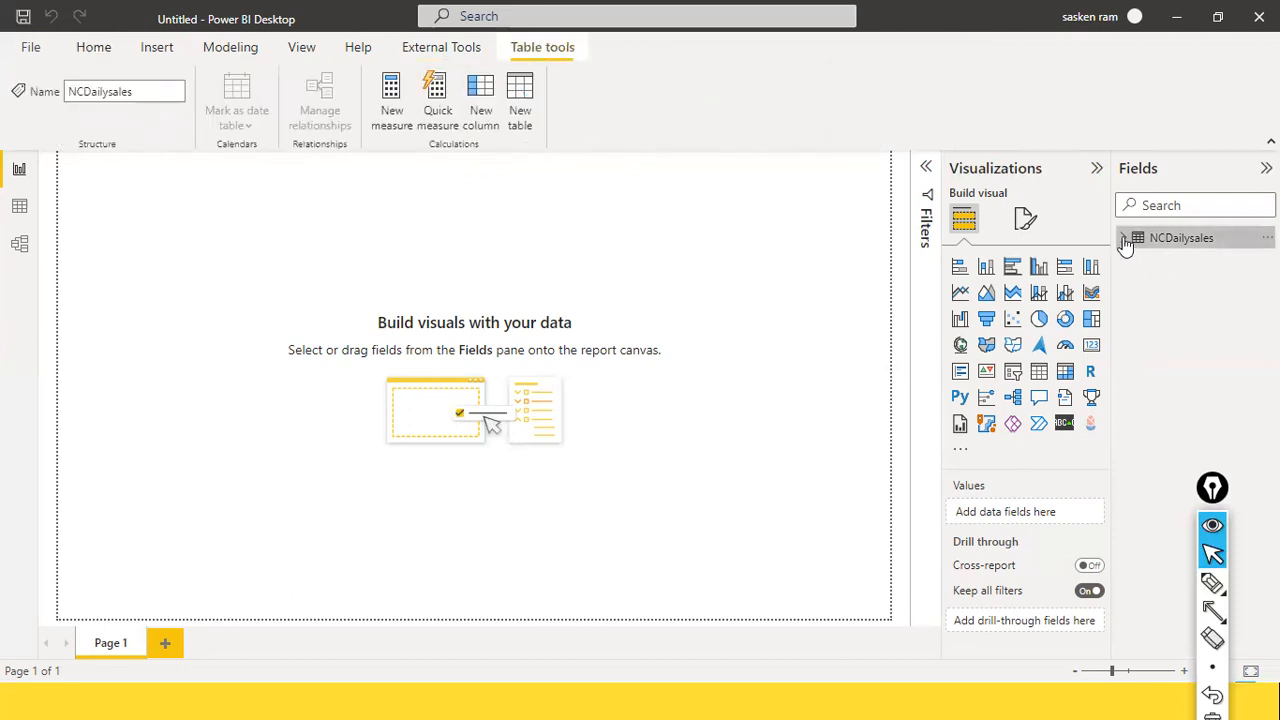
click(1124, 240)
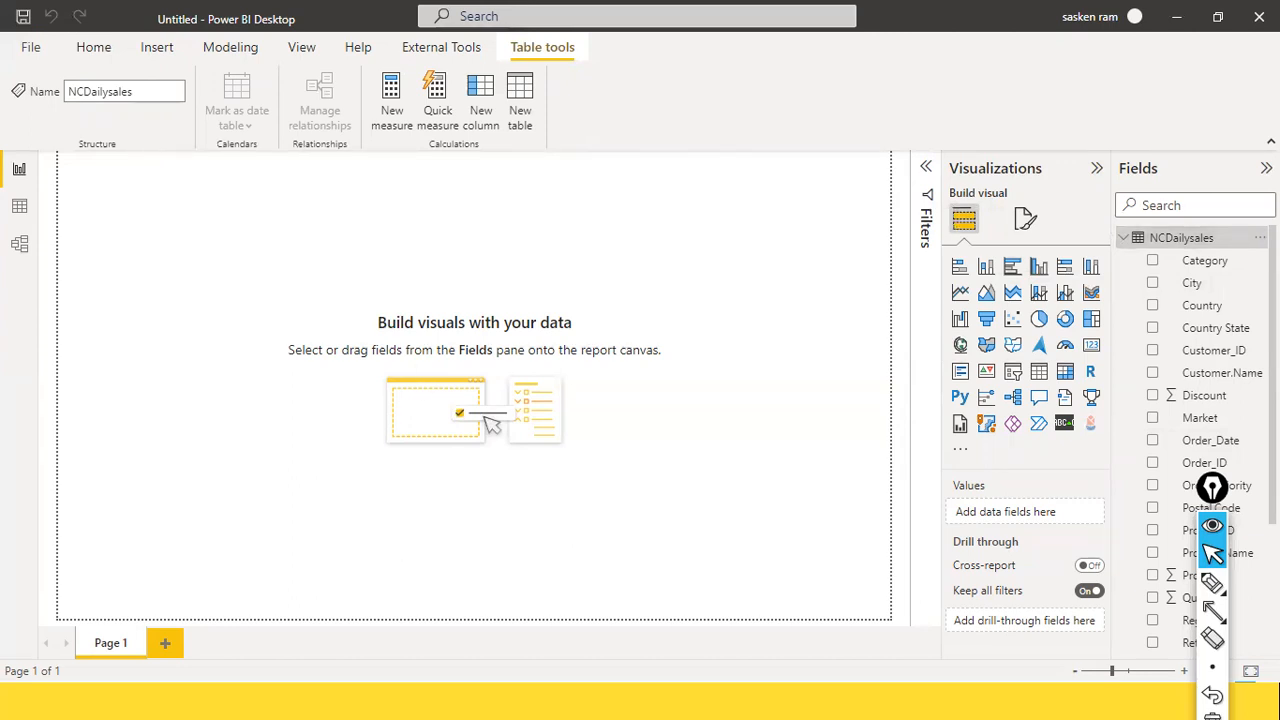
- Insert an empty table visual, move it toward the middle of the report page and widen it
click(1039, 371)
drag(211, 176, 356, 302)
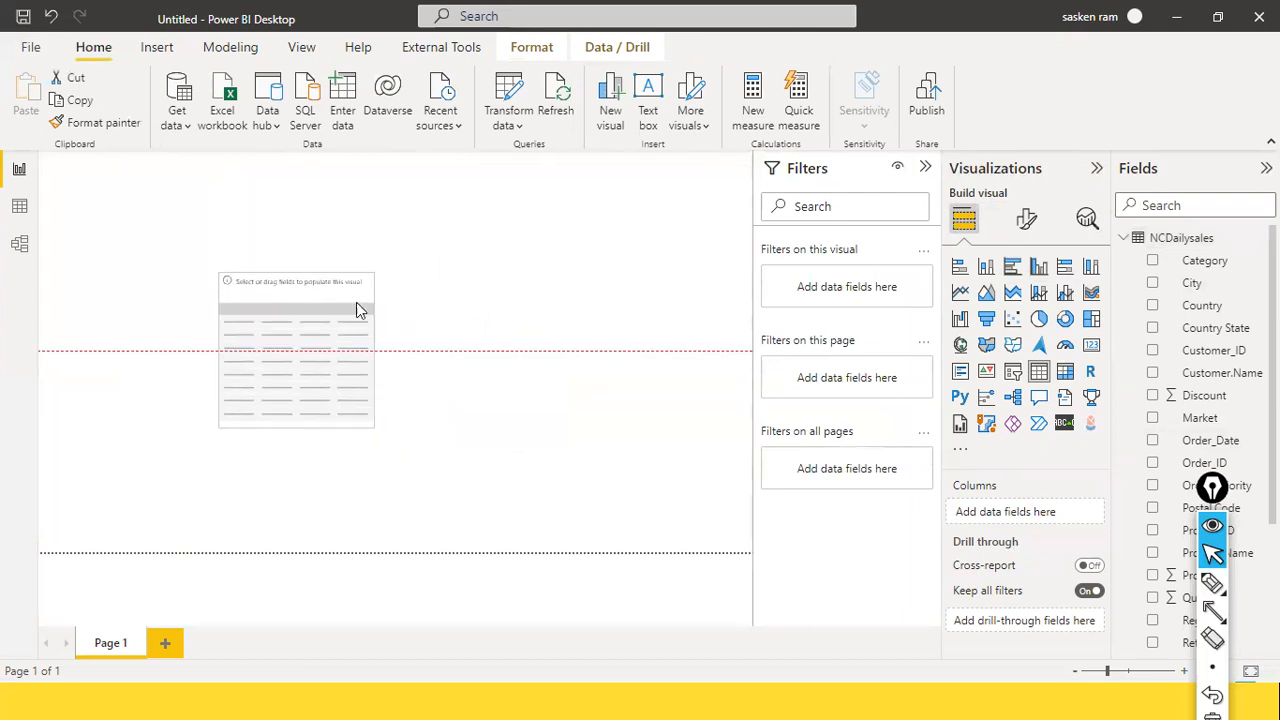
drag(372, 349, 509, 372)
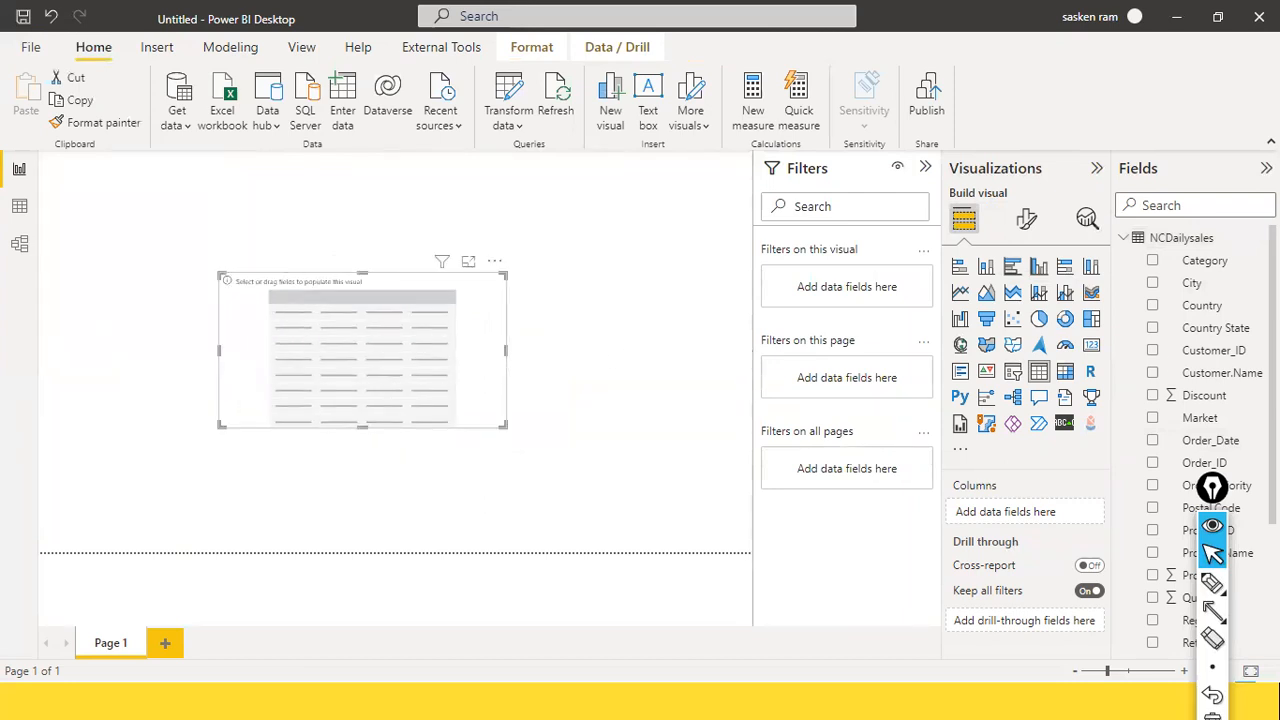
- Add the Category and Sales fields to the table visual, and shift the visual slightly on the page
drag(1200, 261, 392, 336)
scroll(1195, 395, down, 3)
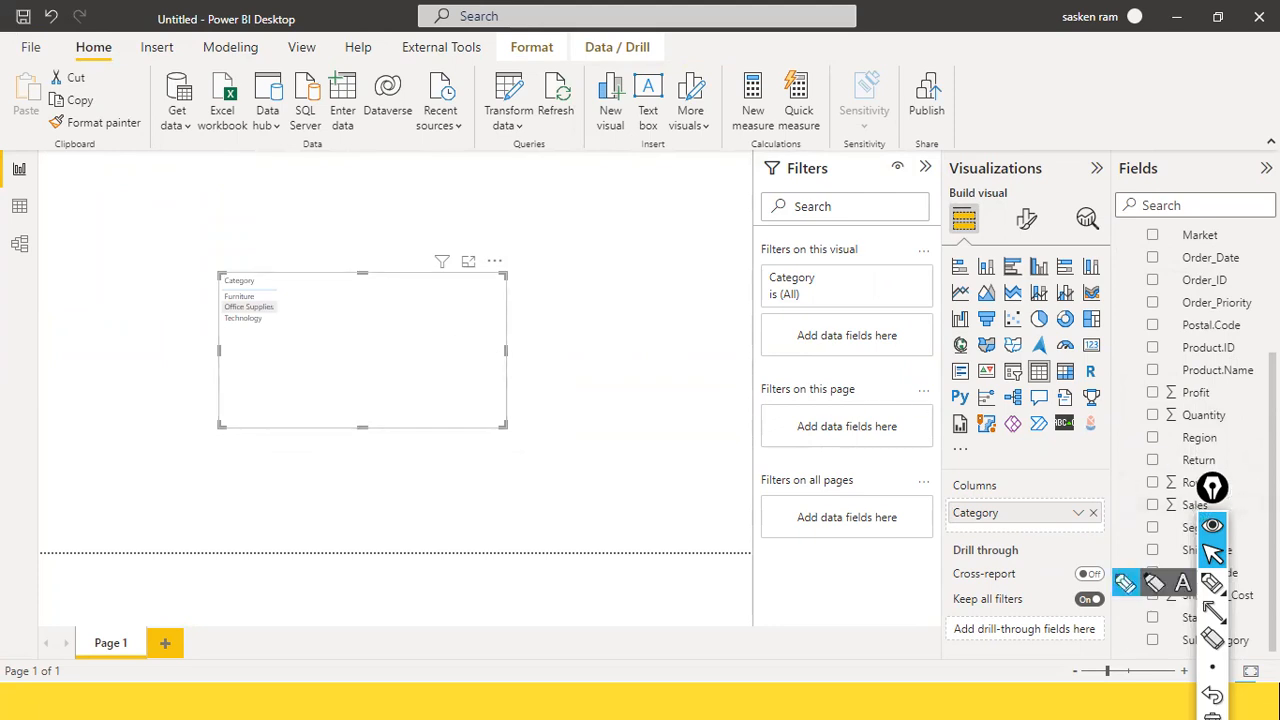
drag(1190, 505, 386, 289)
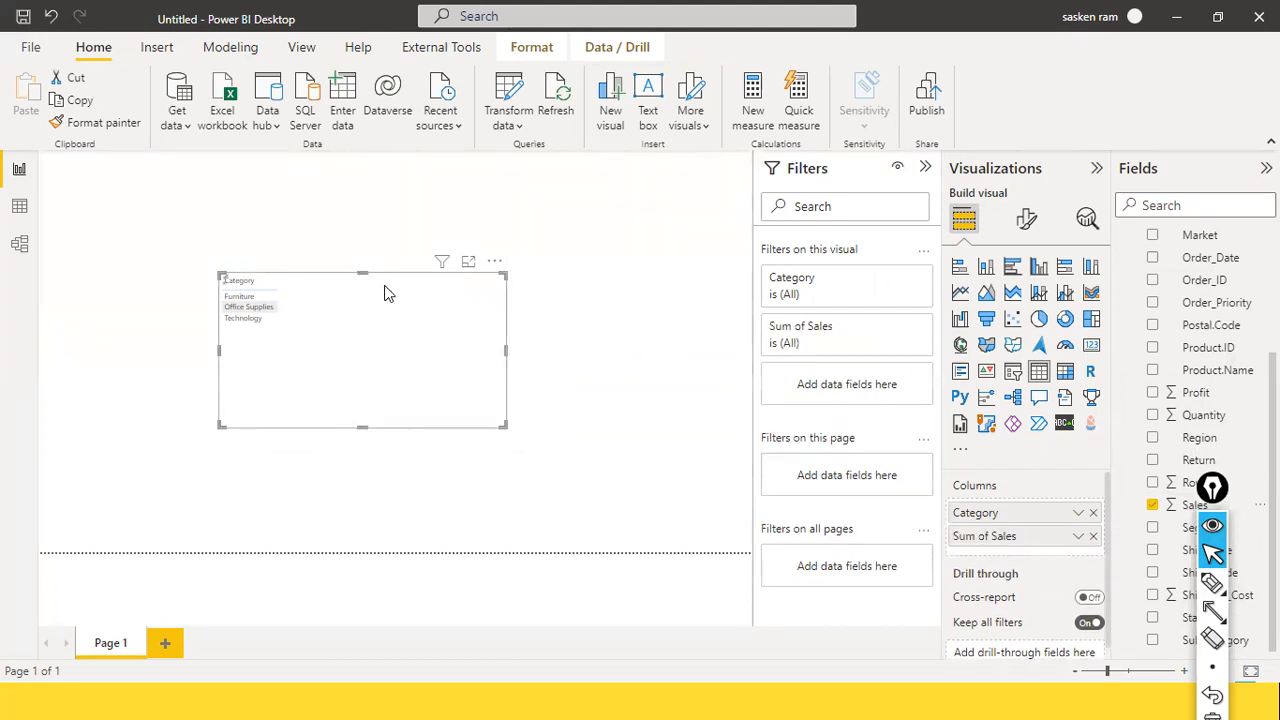
drag(472, 308, 453, 321)
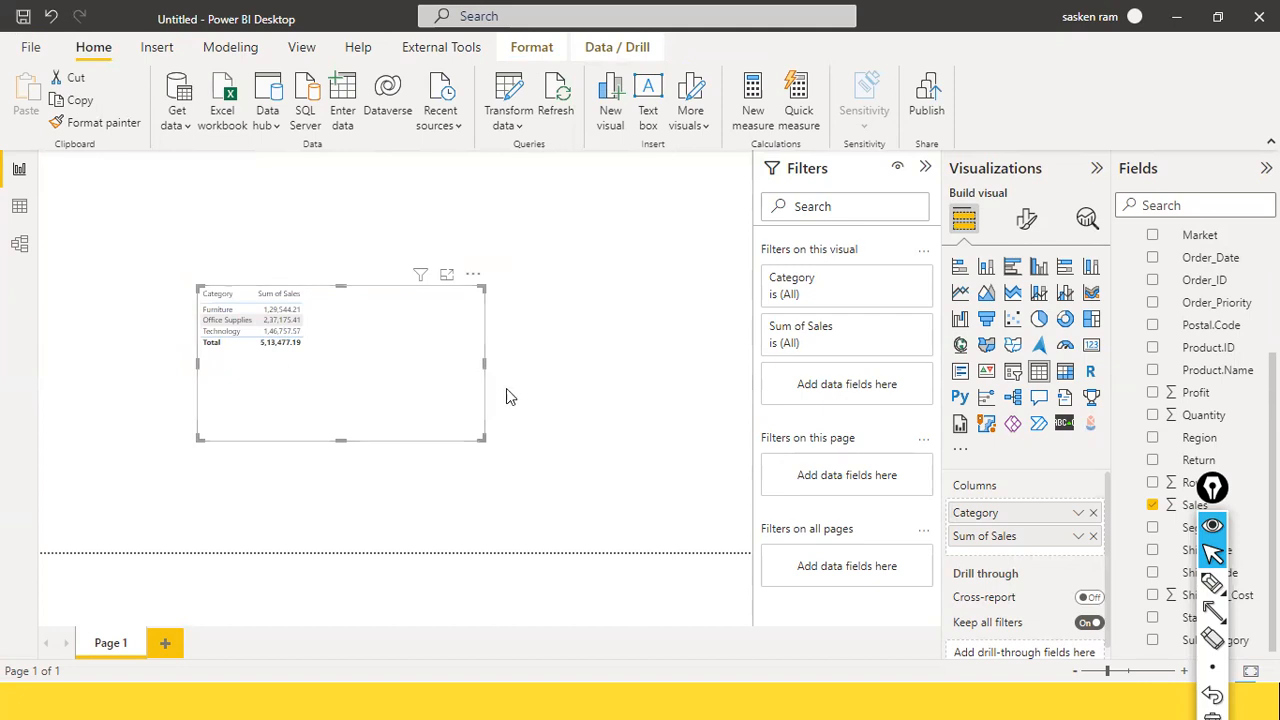
- Remove Category from the table visual, and mark the NCDailysales table with a temporary red arrow
click(1093, 514)
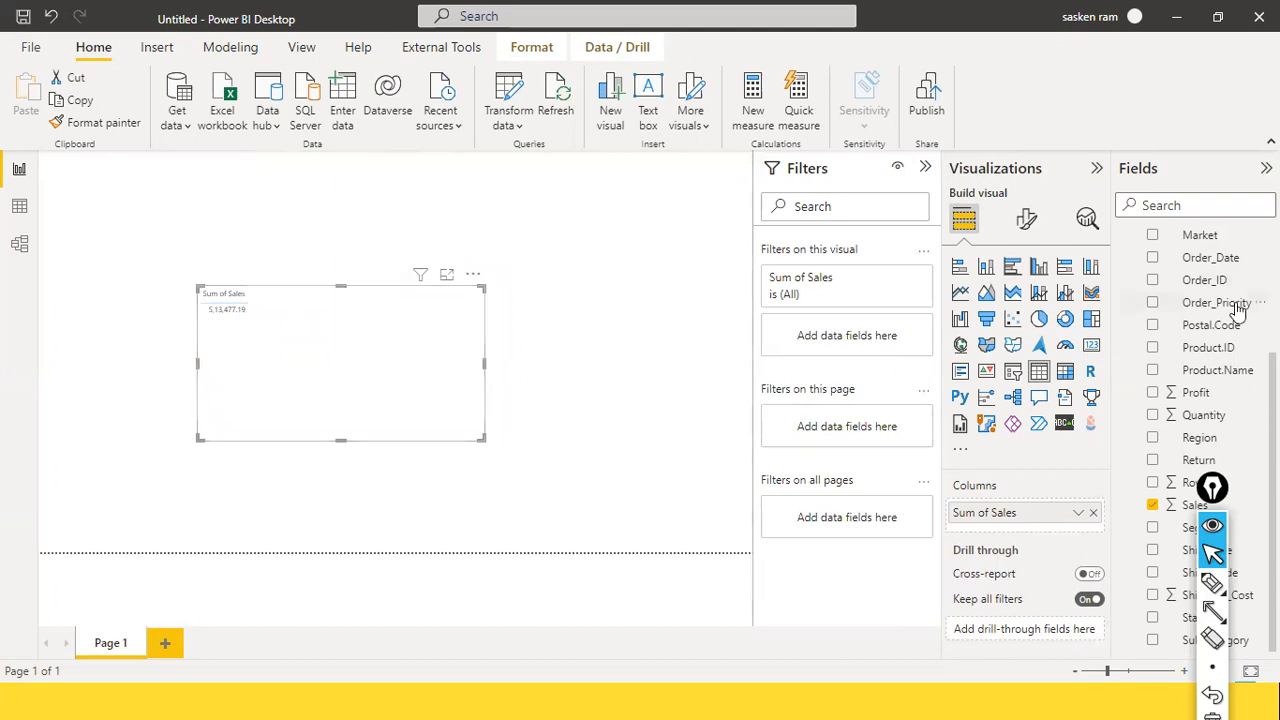
scroll(1238, 314, up, 5)
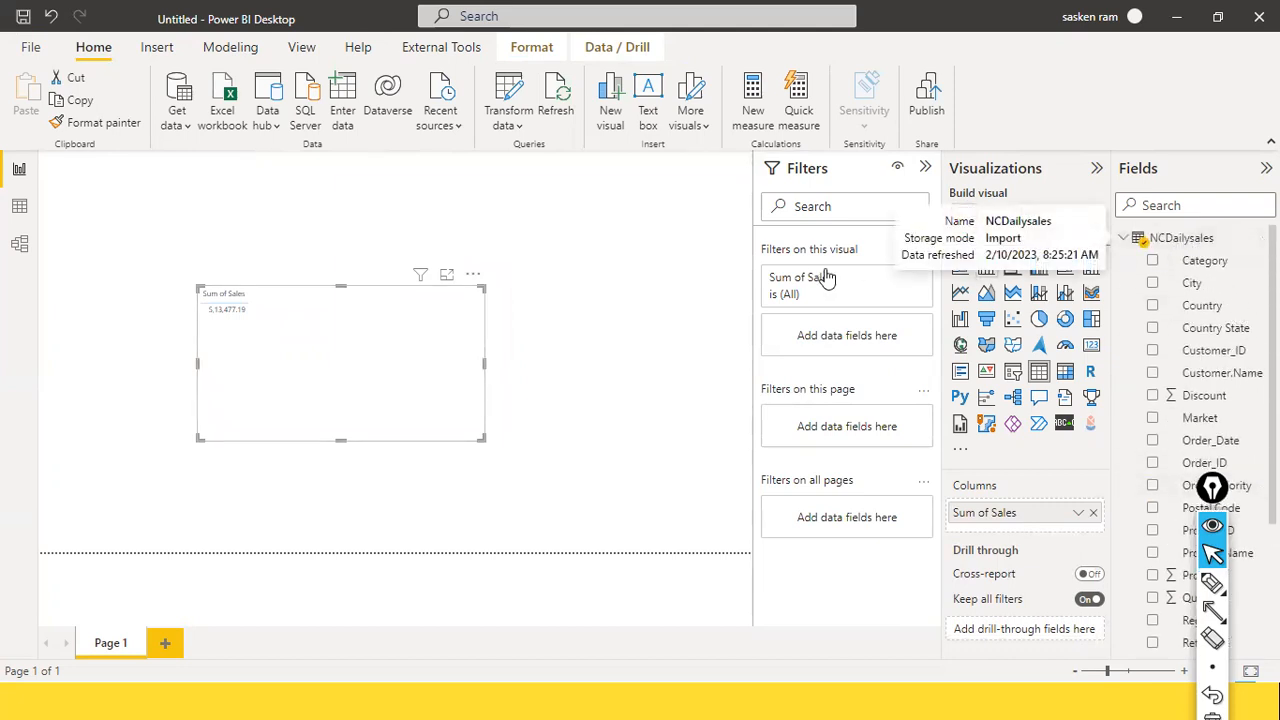
key(ctrl+shift+a)
drag(704, 256, 1142, 244)
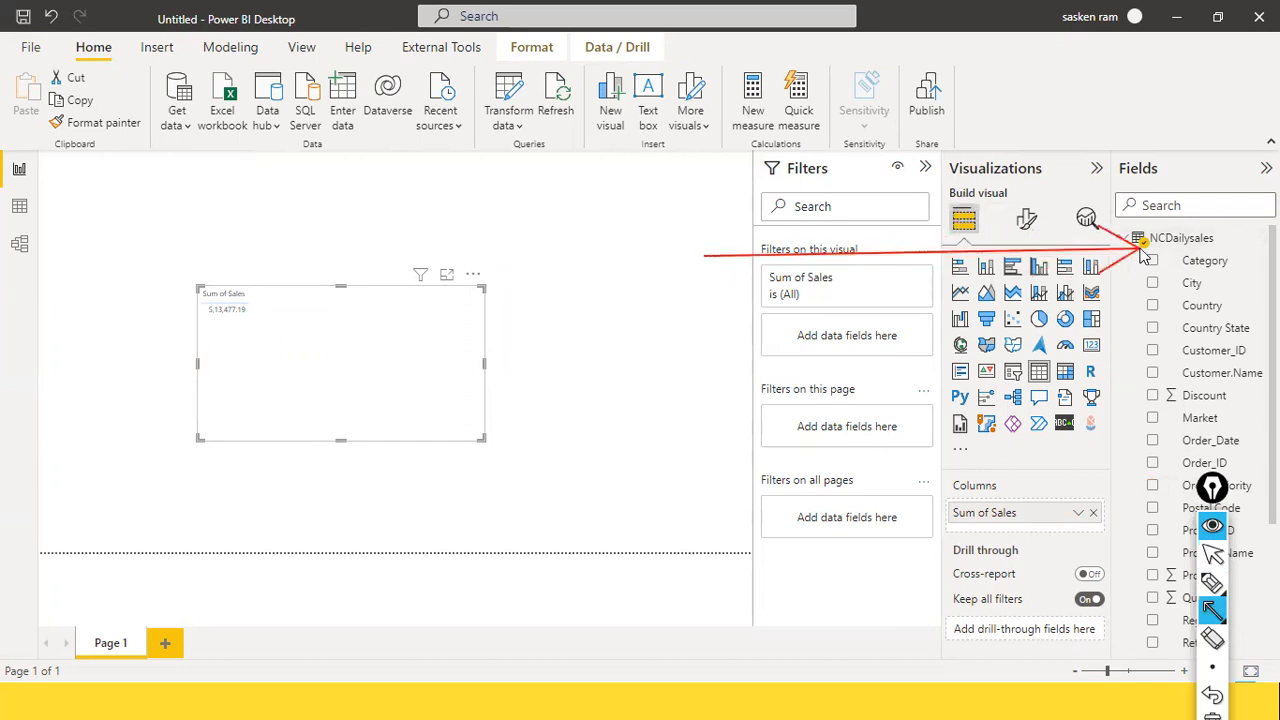
key(ctrl+shift+2)
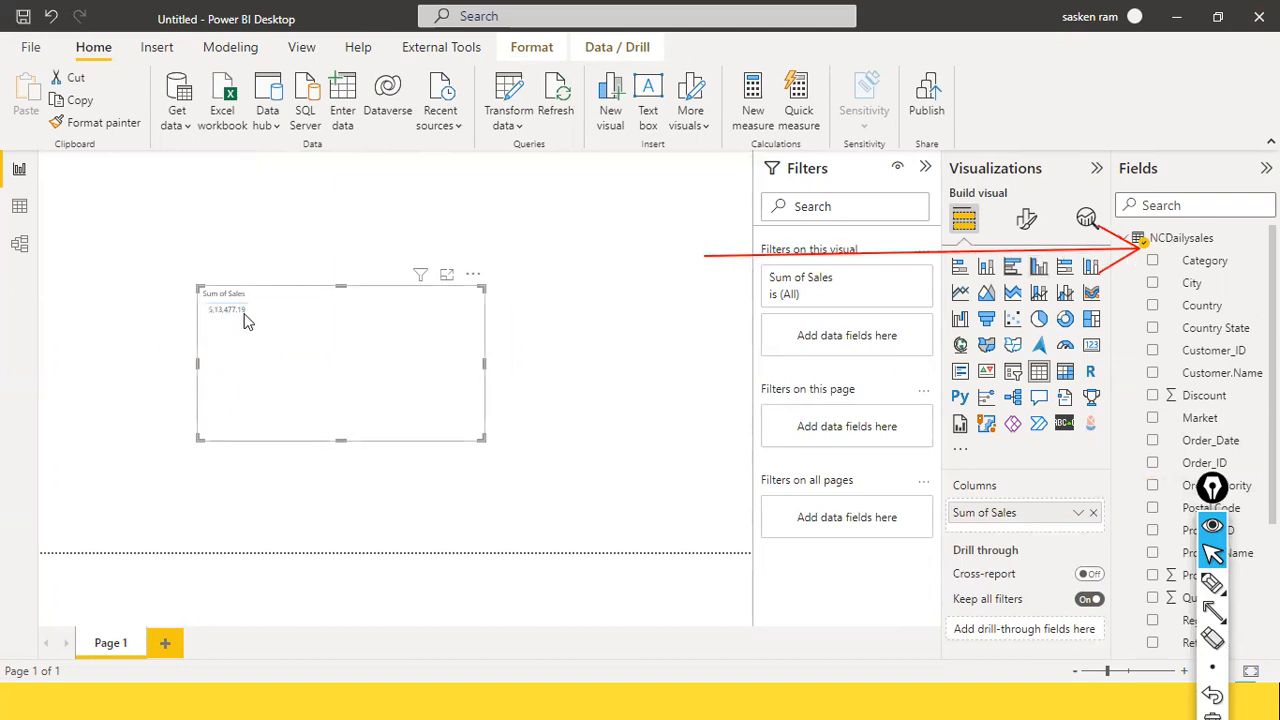
key(ctrl+shift+7)
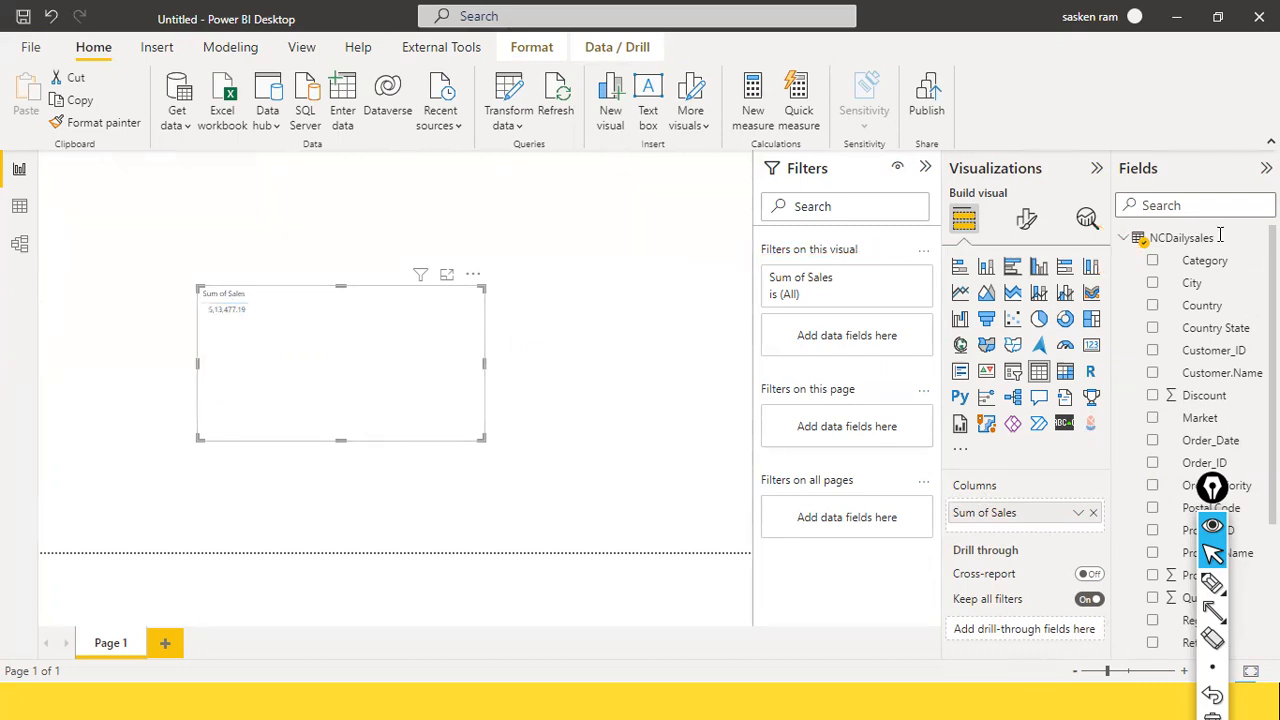
- Move the pen toolbar off the field list, and examine which NCDailysales fields are numeric and which are descriptive
drag(1199, 498, 988, 631)
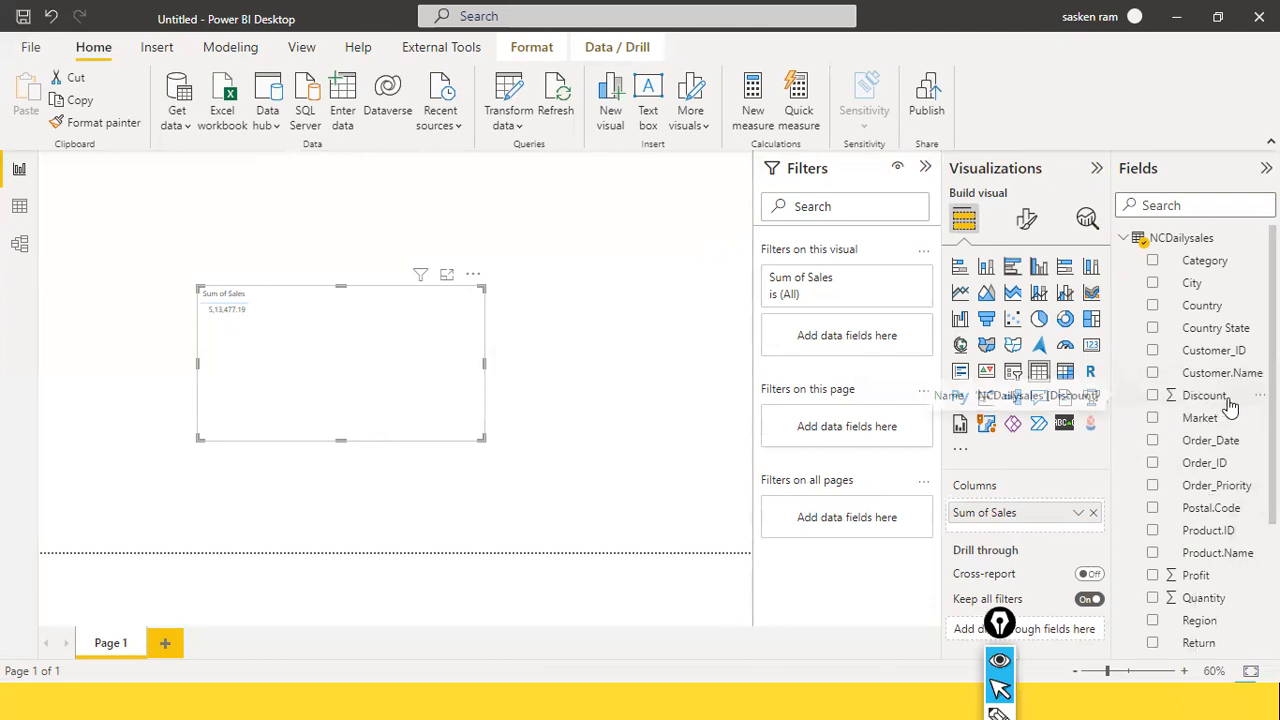
scroll(1192, 562, down, 3)
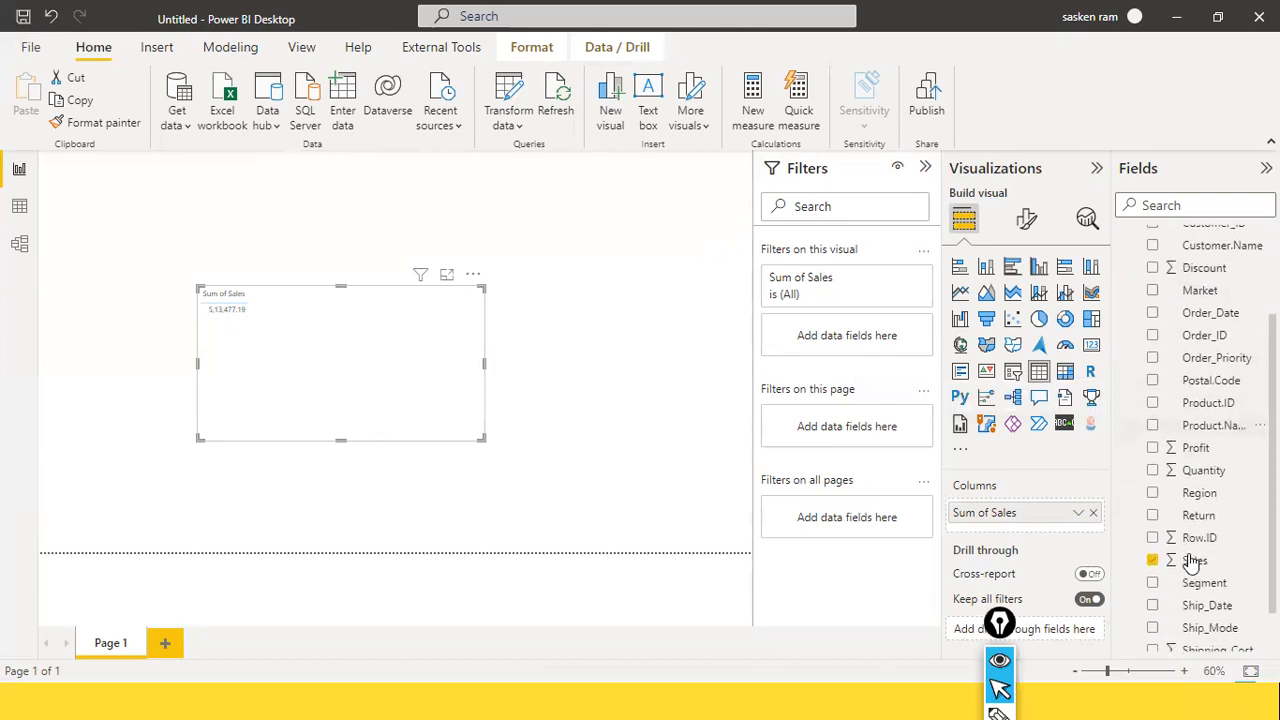
scroll(1195, 555, up, 1)
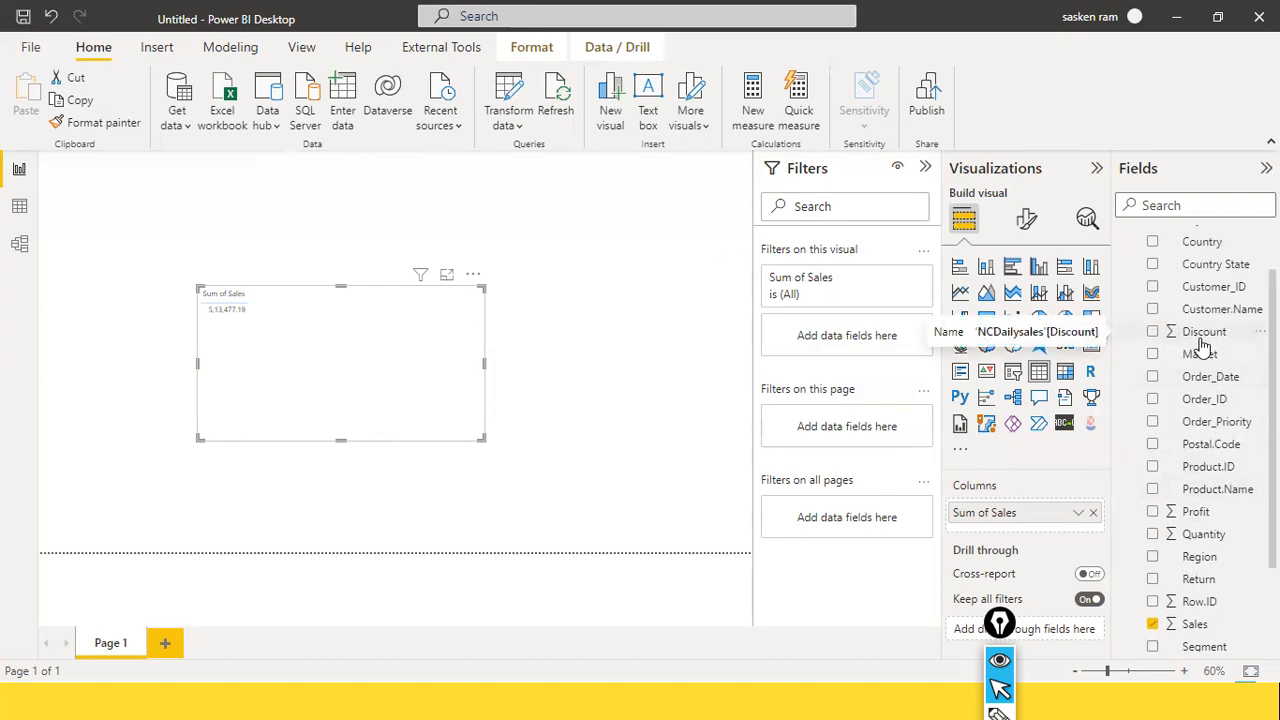
scroll(1228, 612, down, 3)
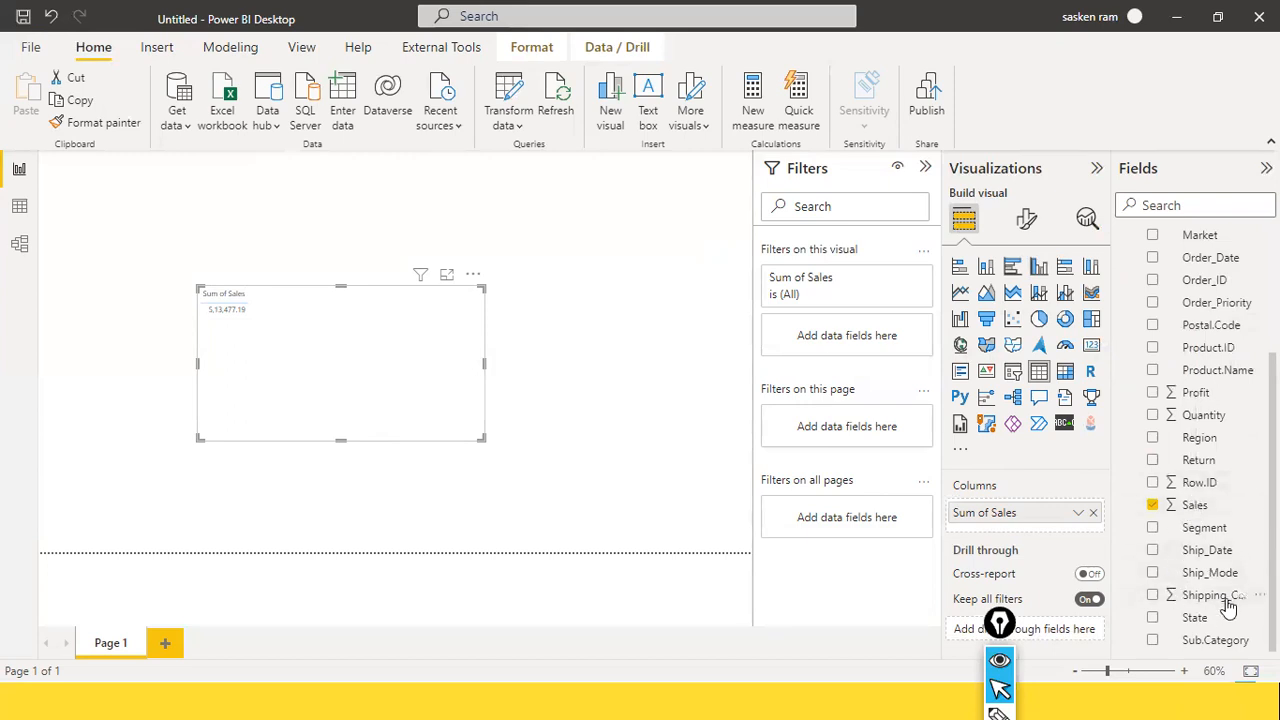
scroll(1240, 590, up, 2)
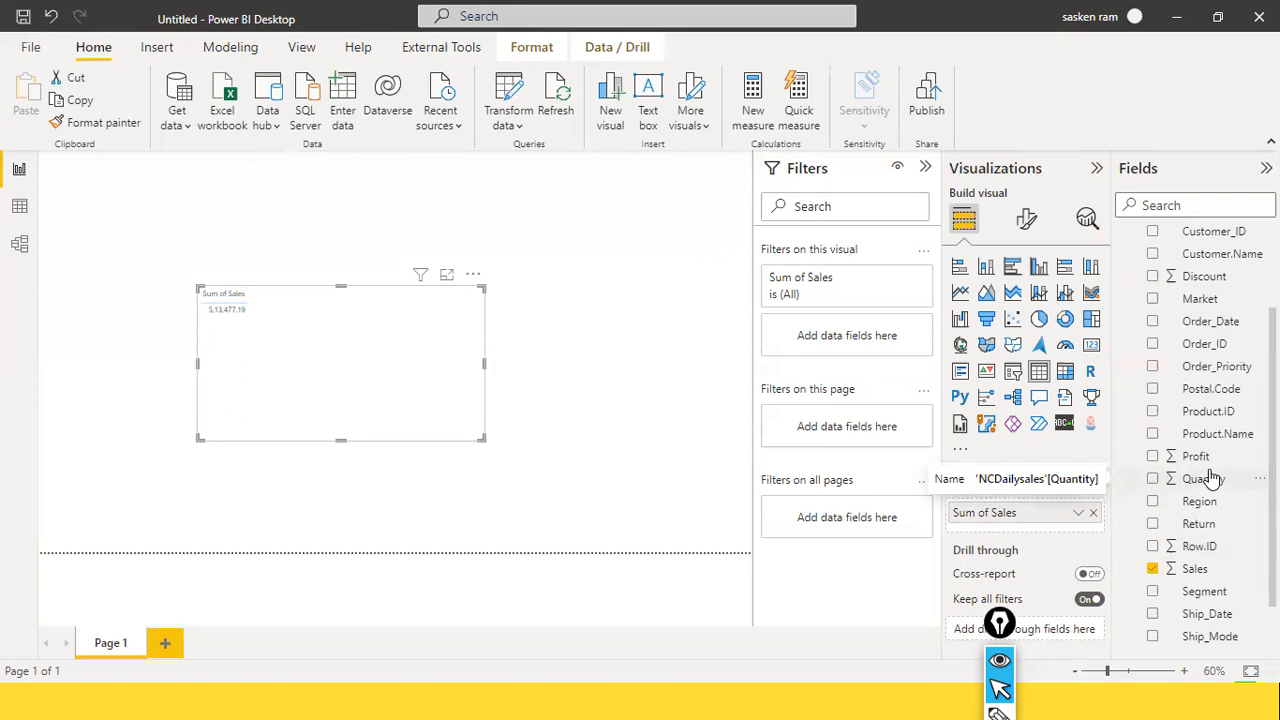
scroll(1206, 490, up, 3)
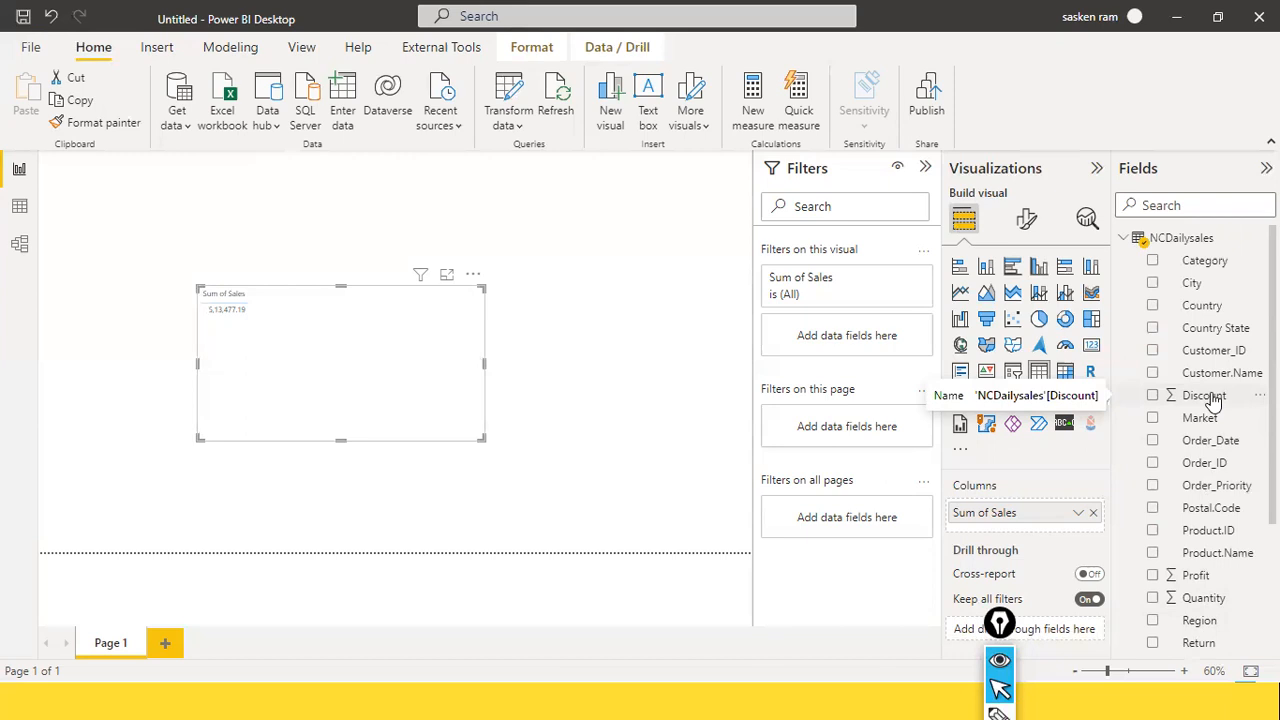
scroll(1200, 465, down, 4)
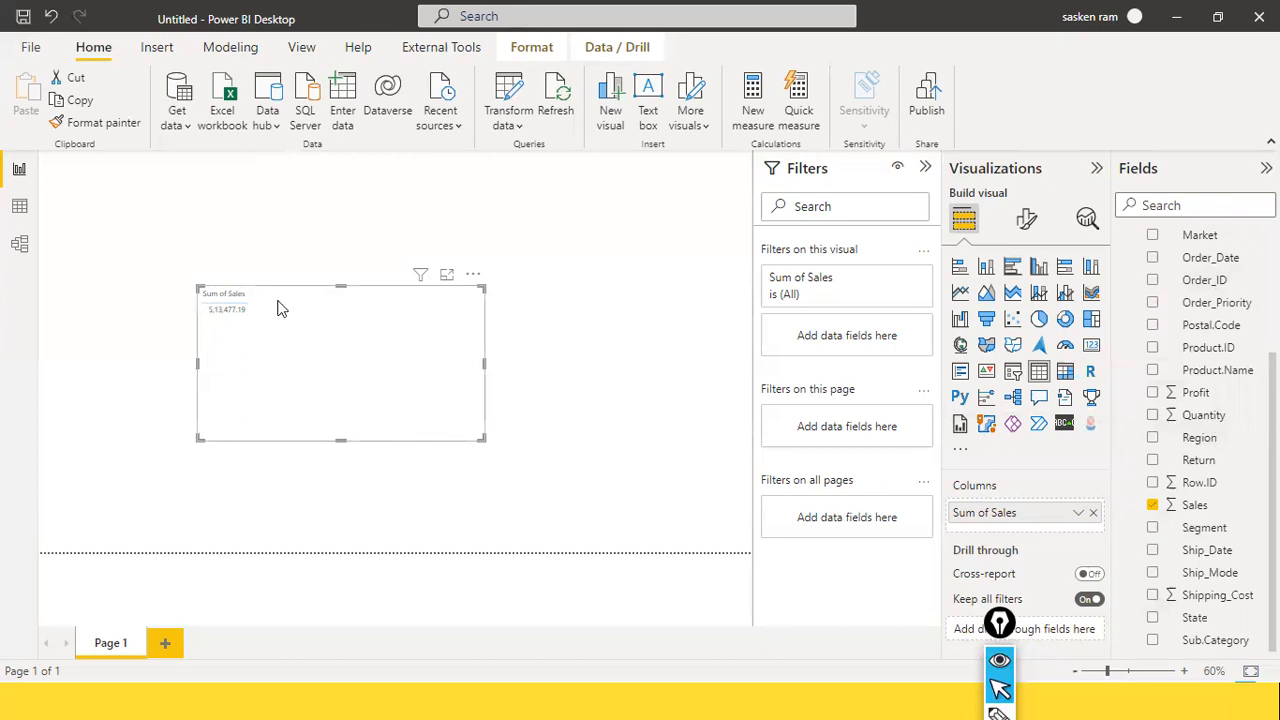
scroll(1202, 285, up, 3)
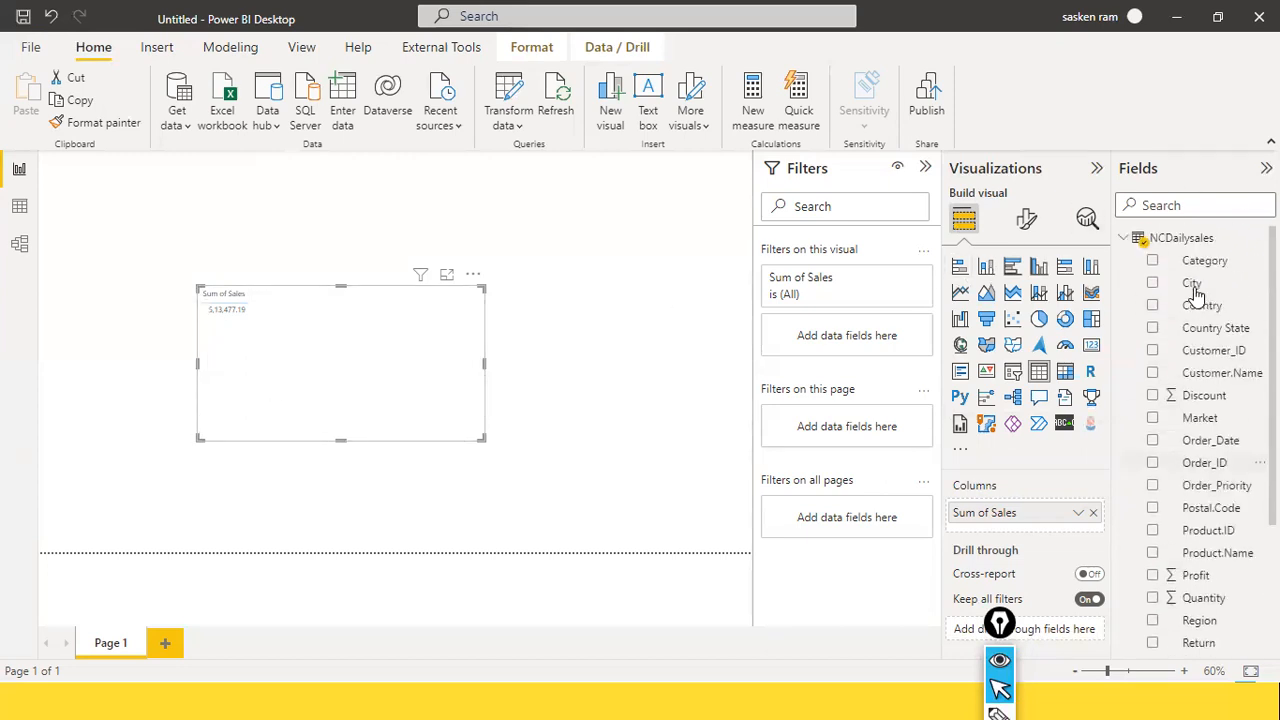
scroll(1196, 291, down, 3)
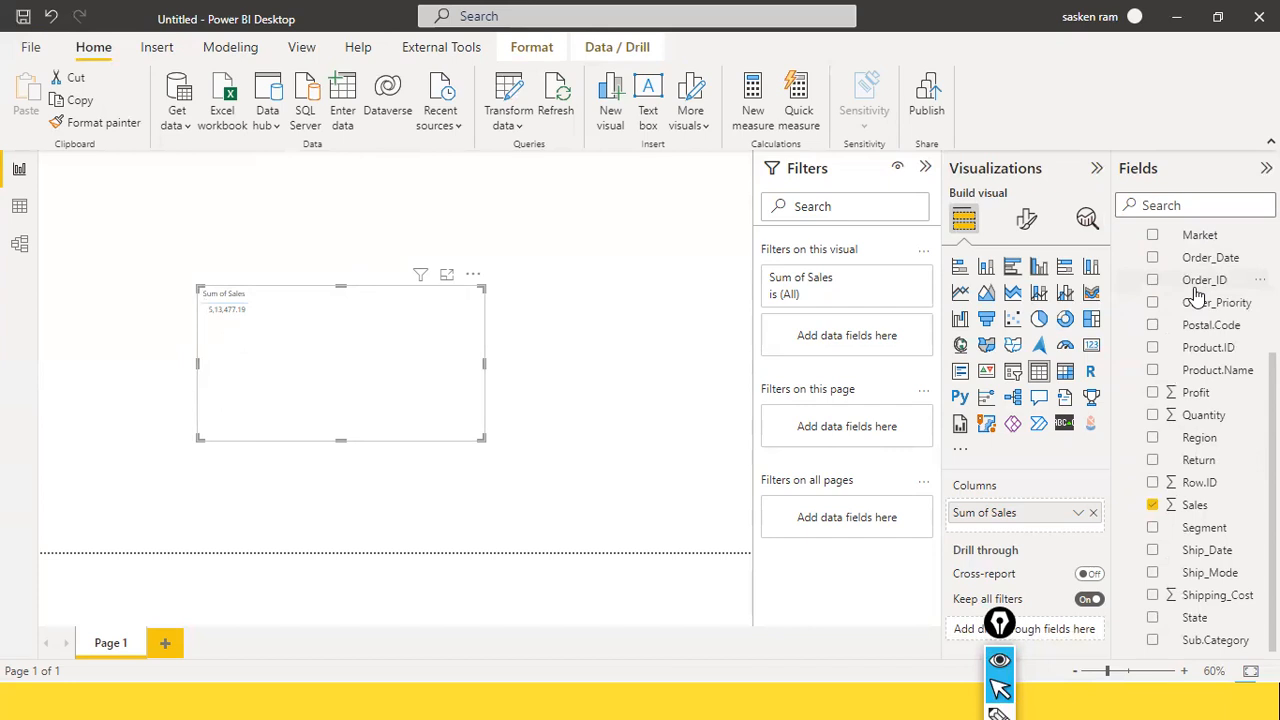
scroll(1194, 280, up, 3)
scroll(1194, 286, down, 3)
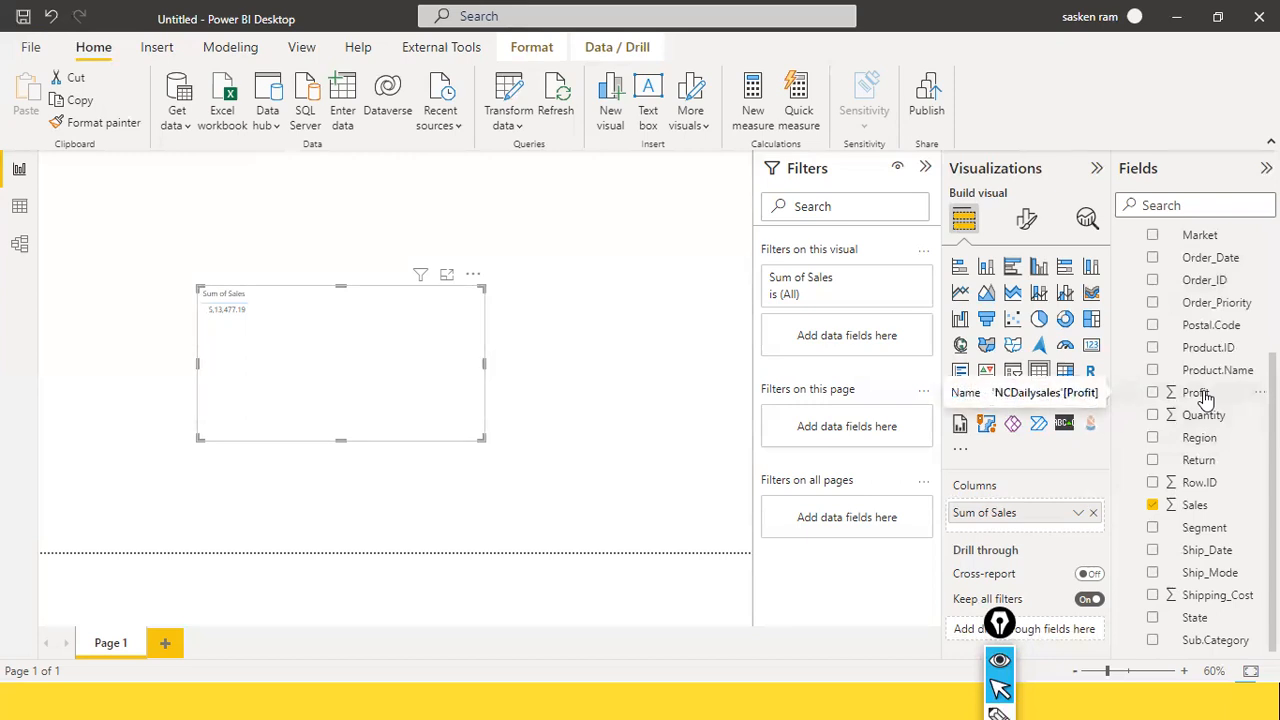
scroll(1205, 398, up, 3)
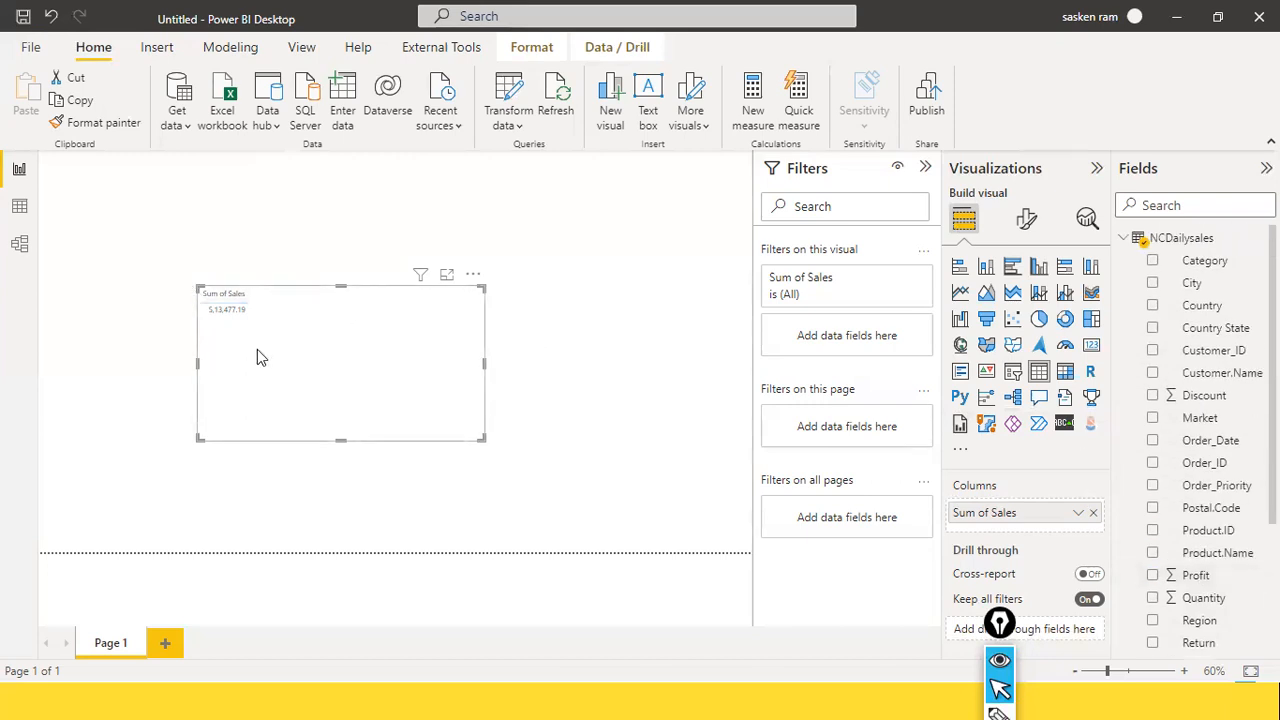
- Add the Category field to the table visual and place it ahead of Sum of Sales
drag(1224, 270, 285, 306)
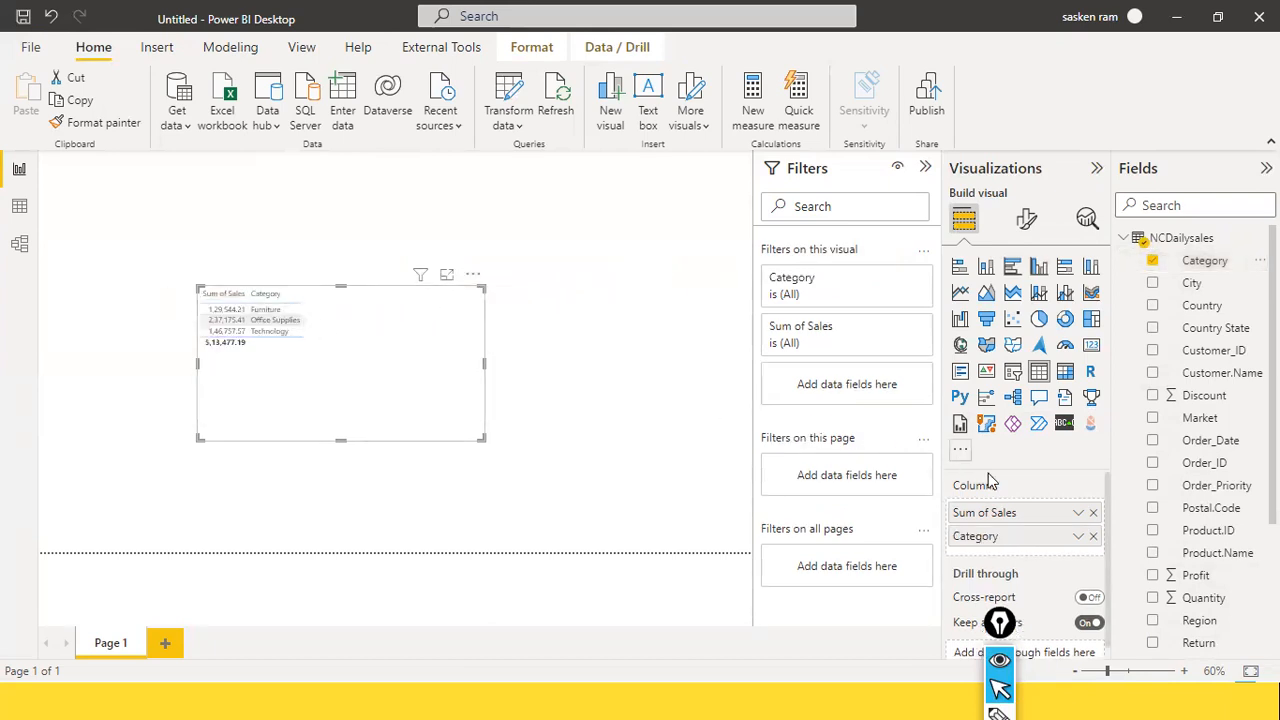
drag(1003, 536, 1010, 513)
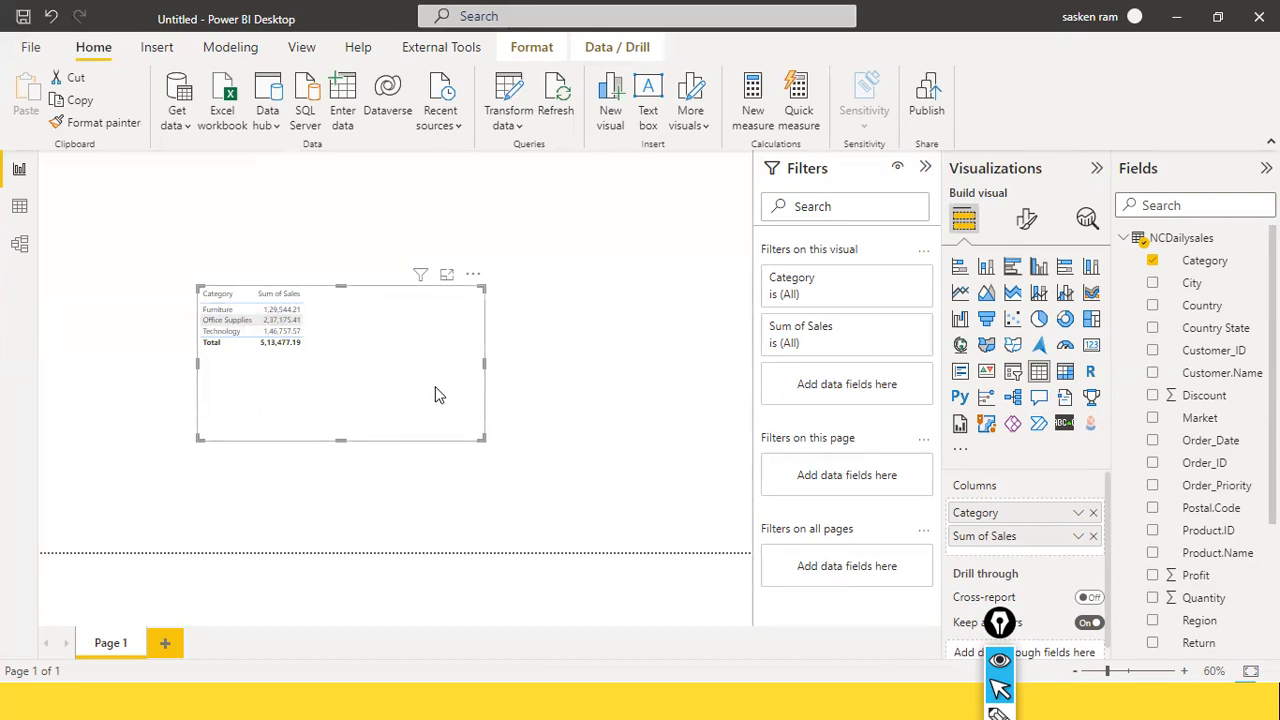
- Reposition the table visual on the page, deselect it and mark its Total row with a red arrow
drag(429, 391, 361, 425)
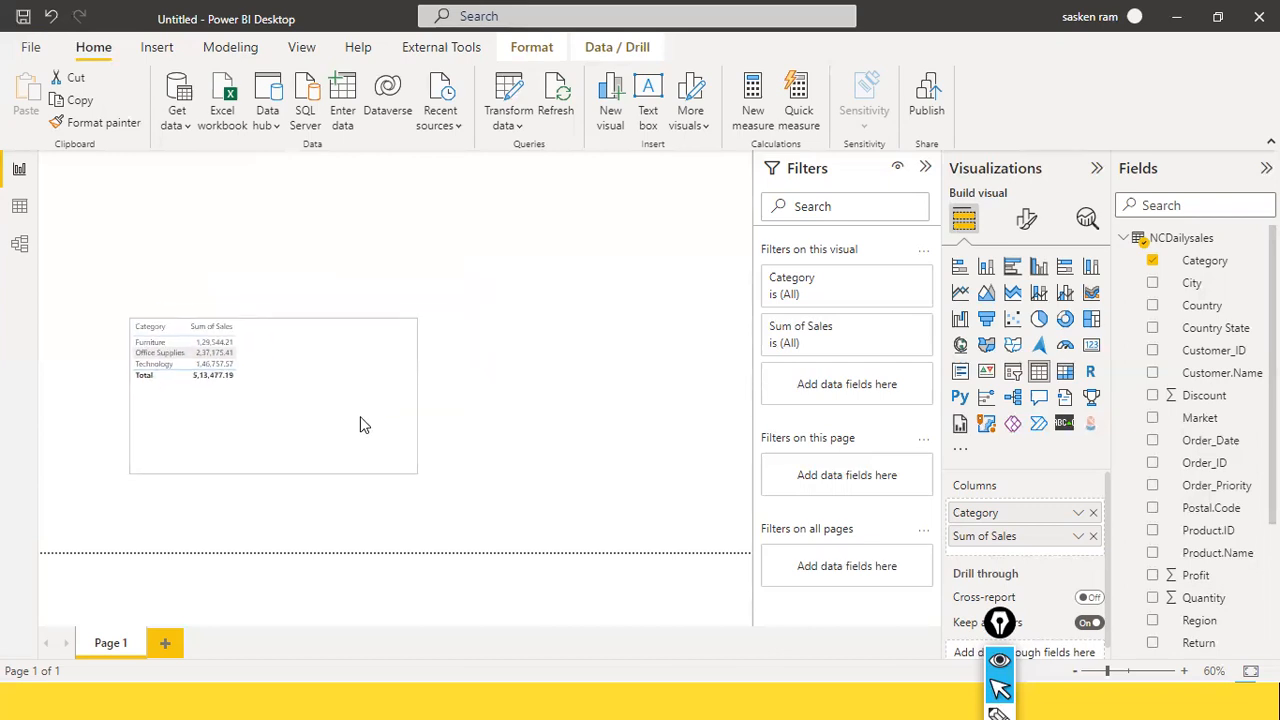
drag(287, 374, 371, 343)
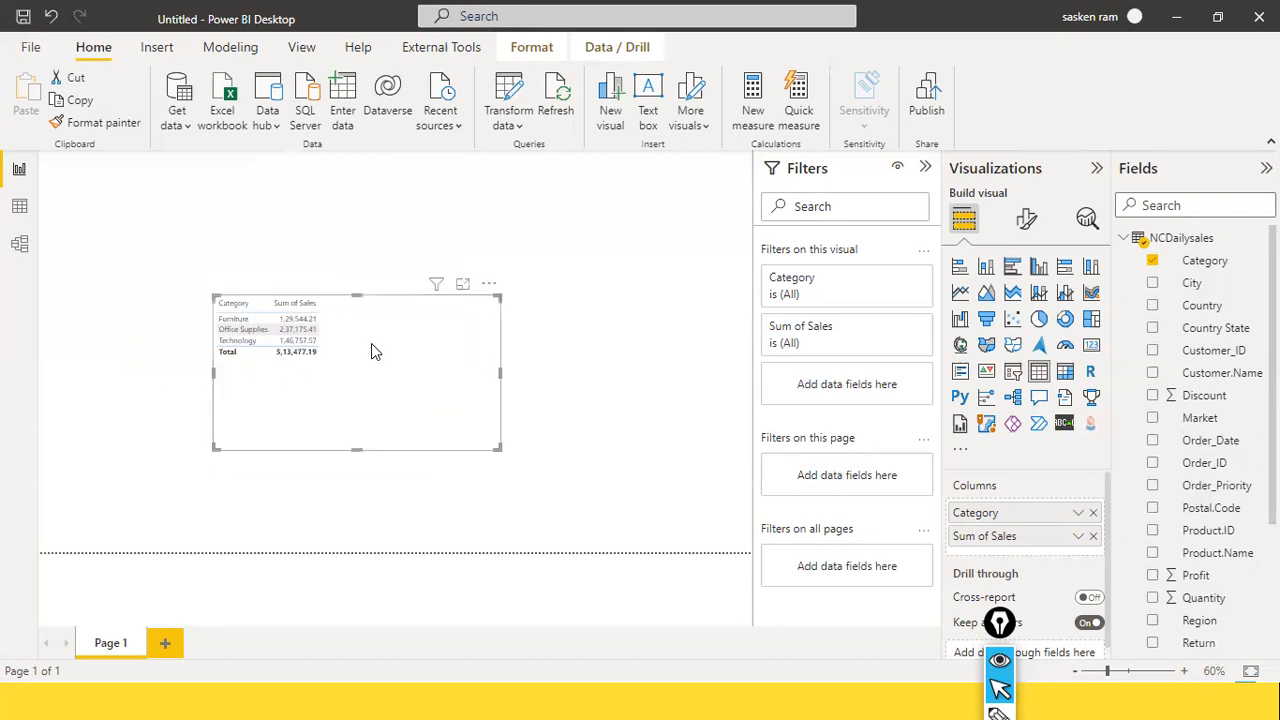
click(656, 409)
drag(695, 383, 334, 353)
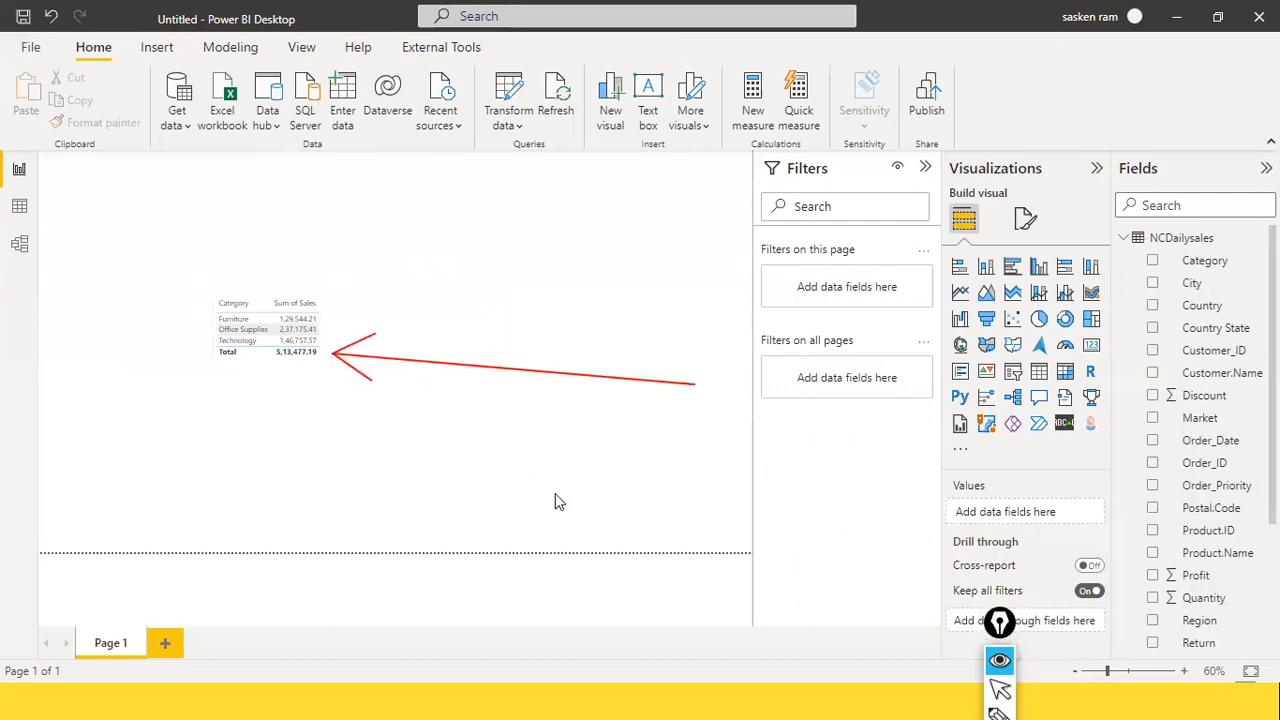
- Switch to the NCDailysales folder in File Explorer, view the contents of the Apr subfolder and return to NCDailysales
key(alt+Tab)
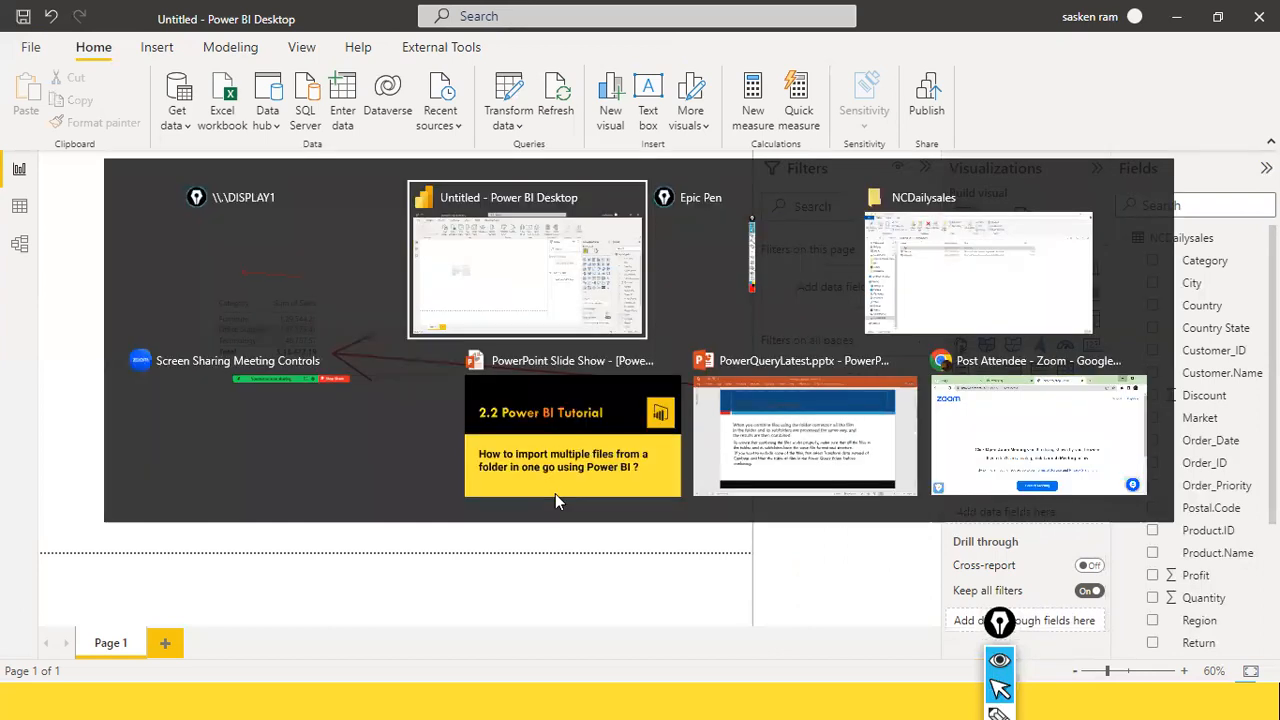
key(alt+Tab)
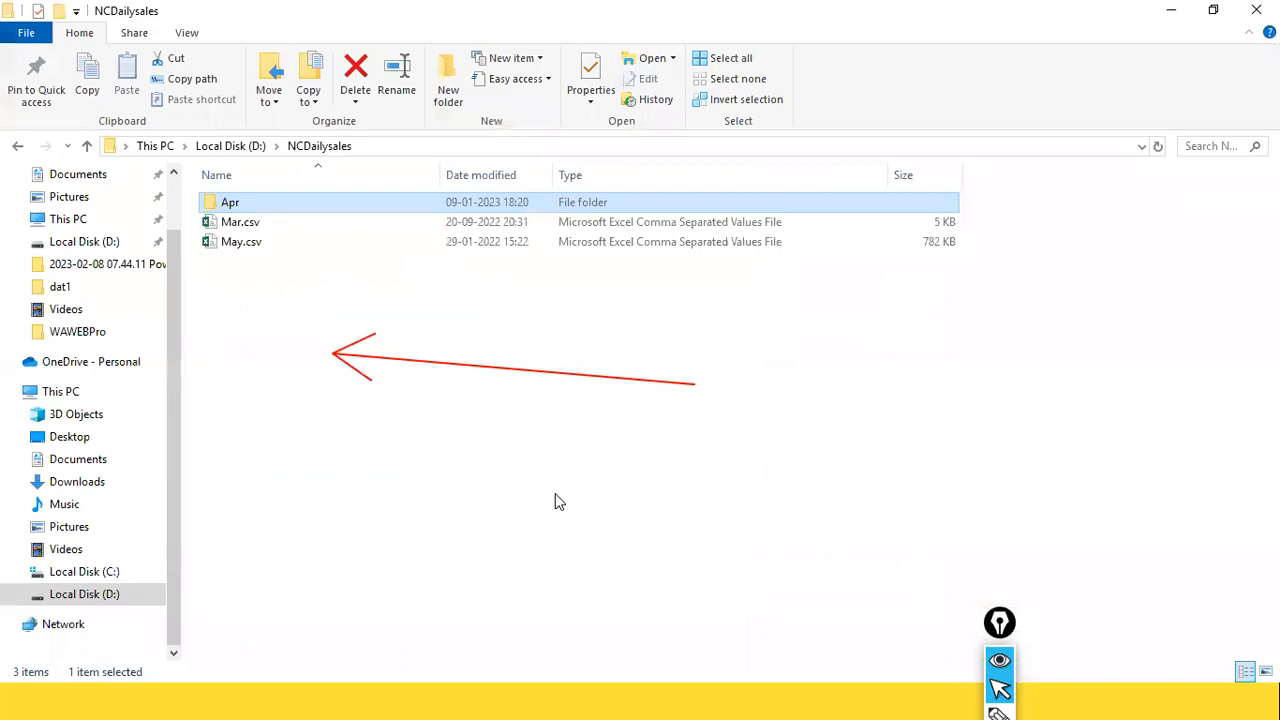
click(220, 242)
double_click(228, 205)
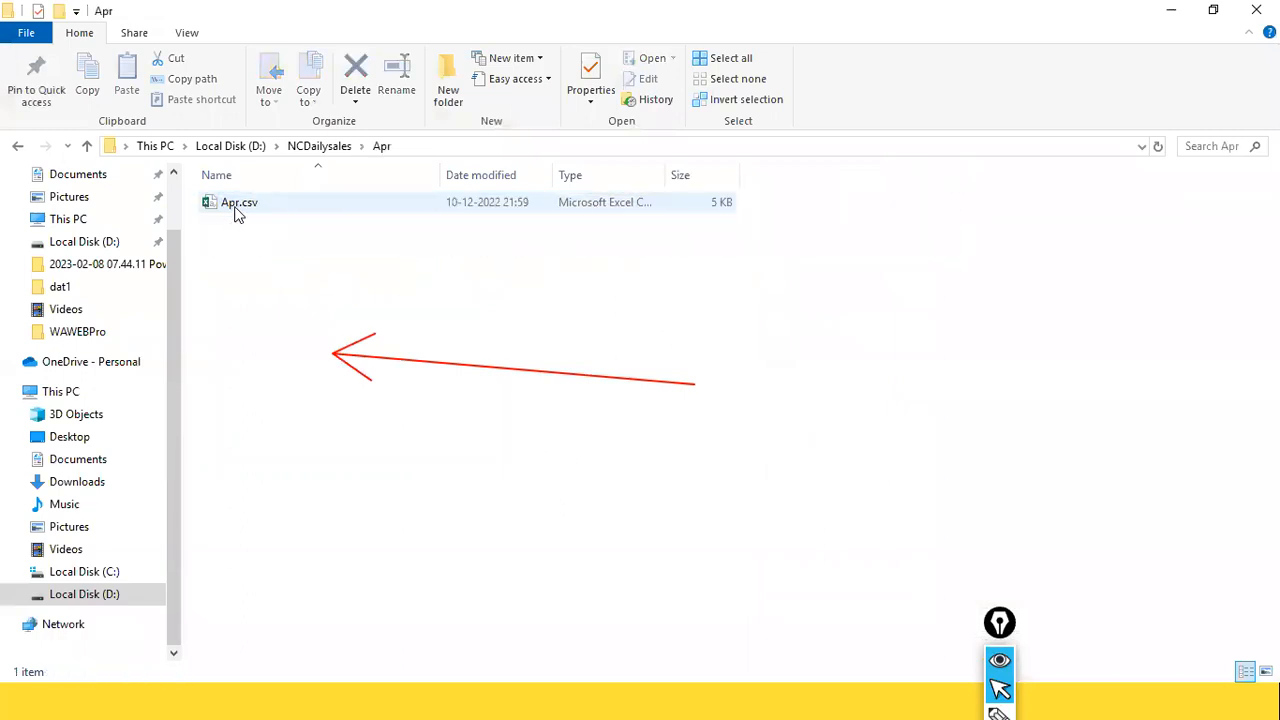
click(319, 147)
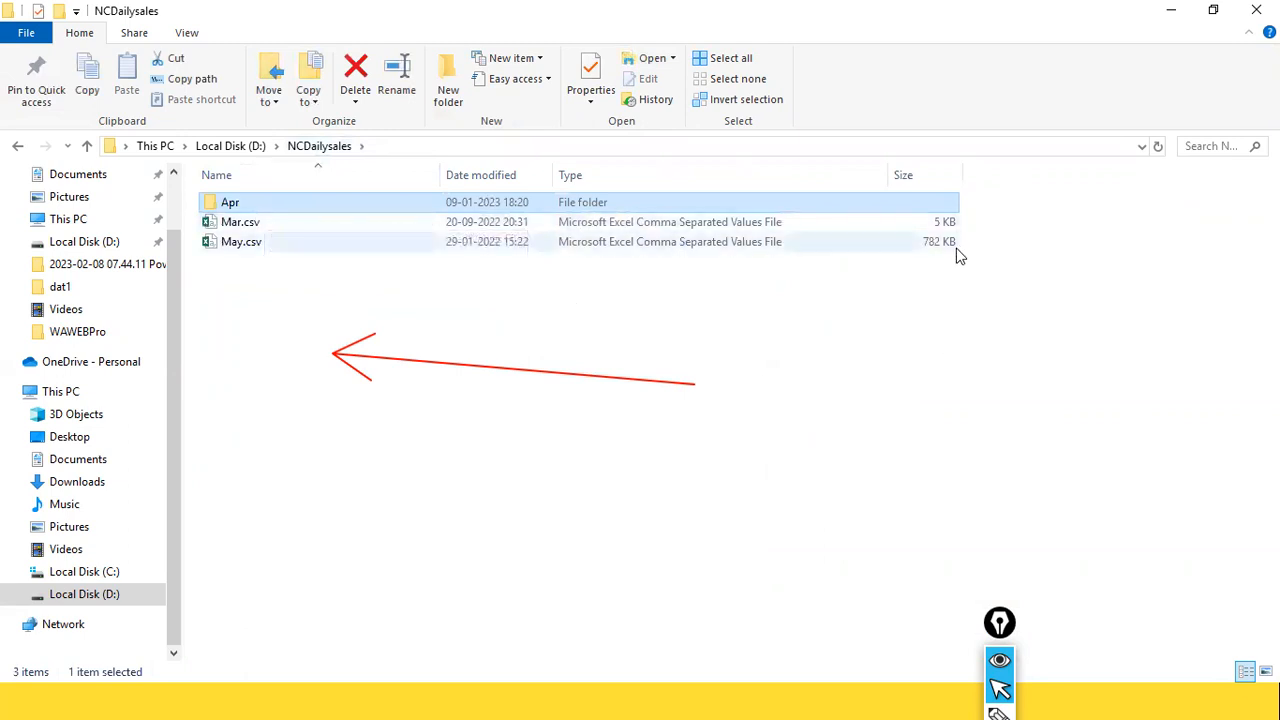
- Delete May.csv from the NCDailysales folder
click(238, 246)
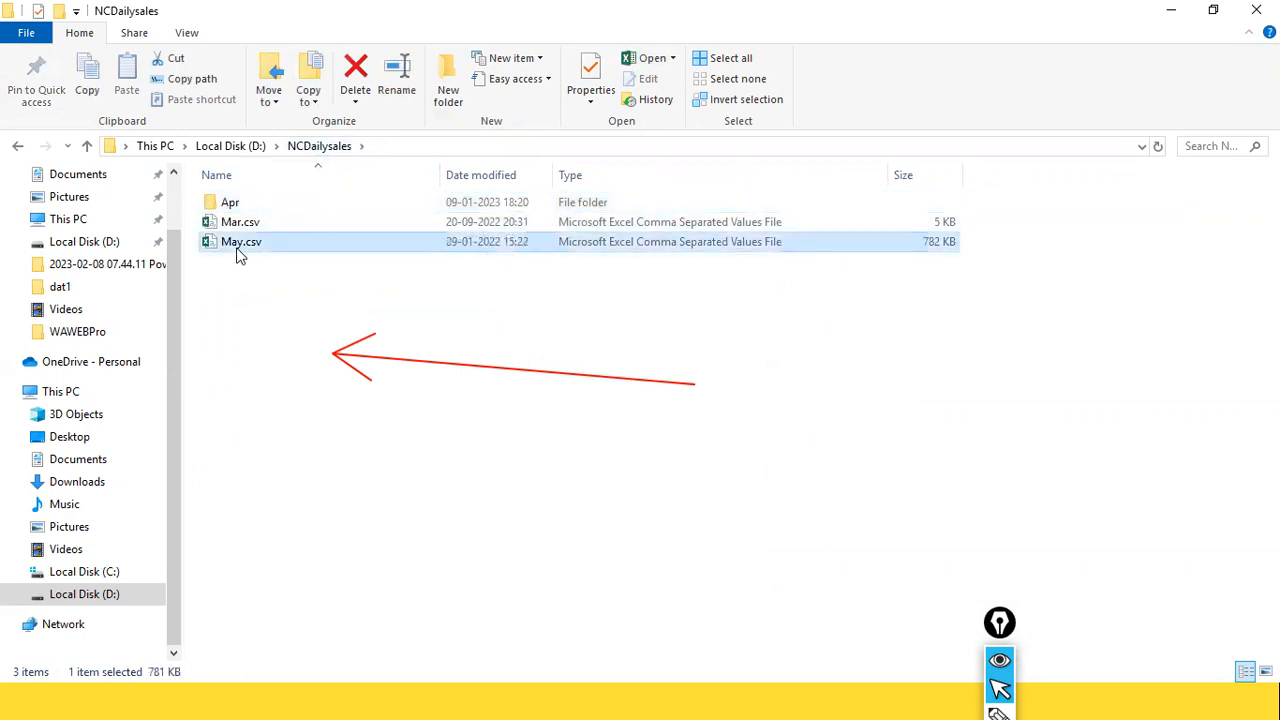
key(Delete)
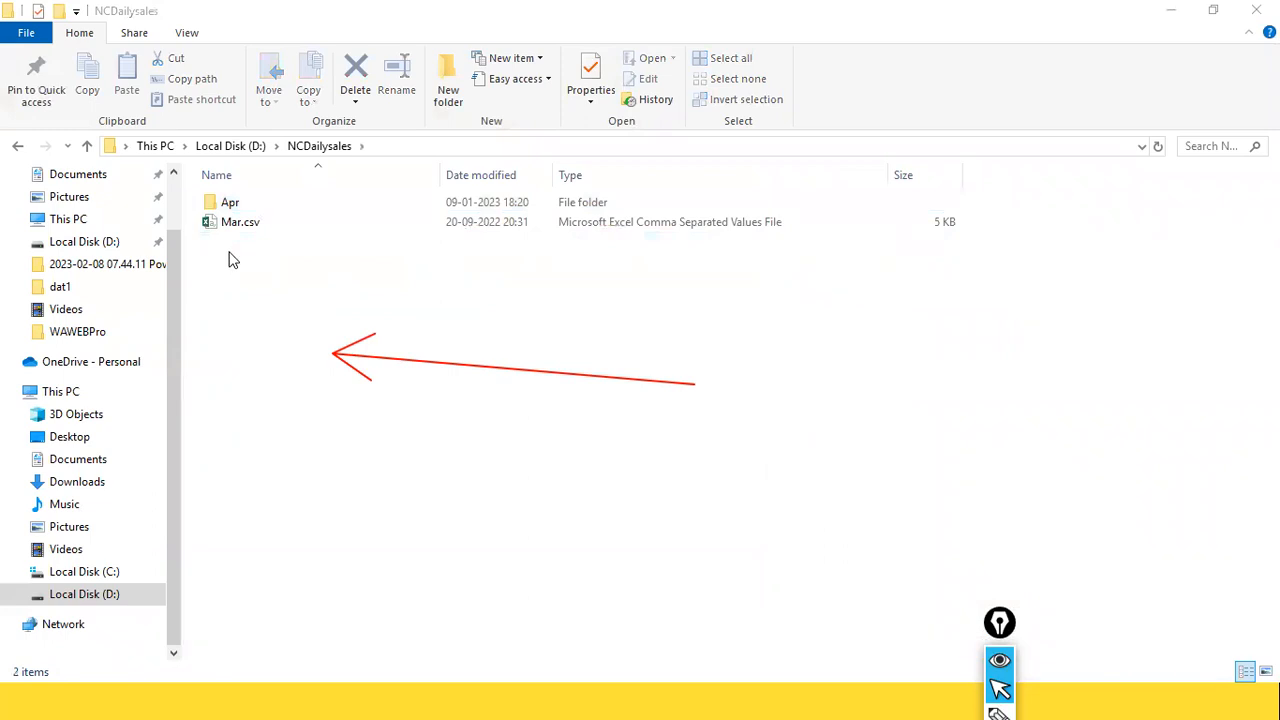
- Switch to Power BI Desktop and refresh the report data to reflect the removal of May.csv
key(alt+Tab)
key(alt+Tab)
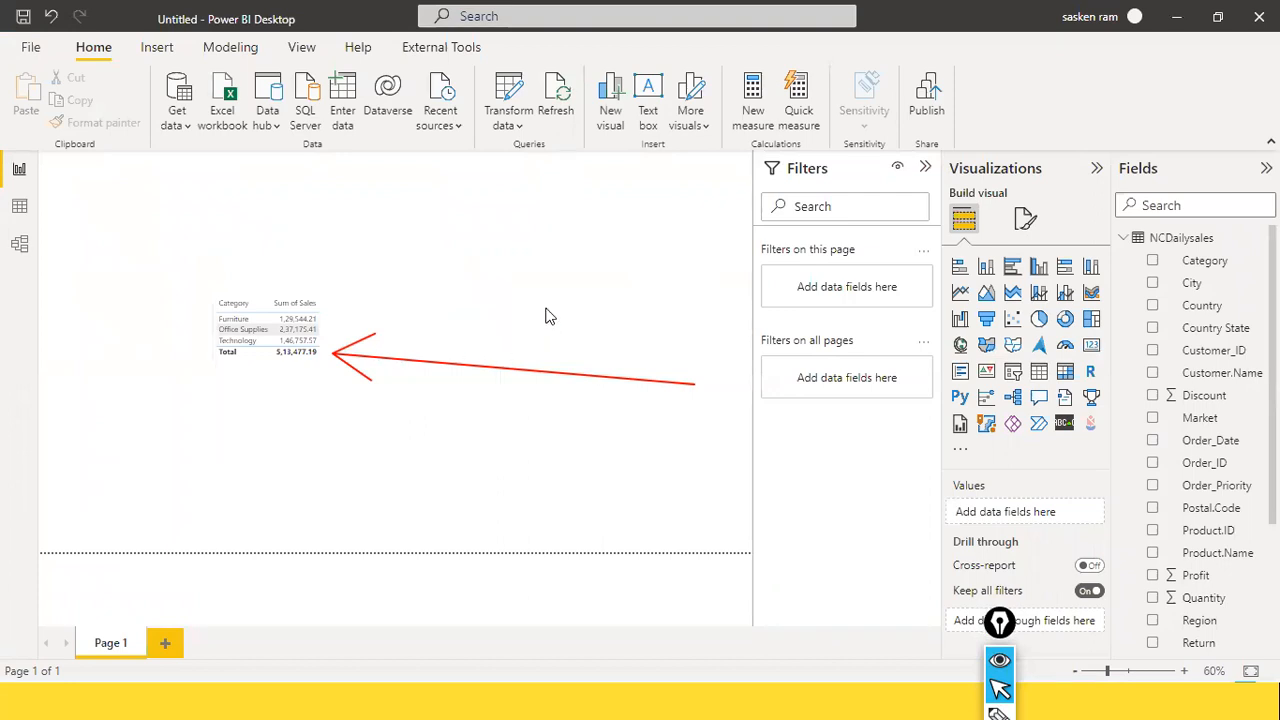
key(alt+Tab)
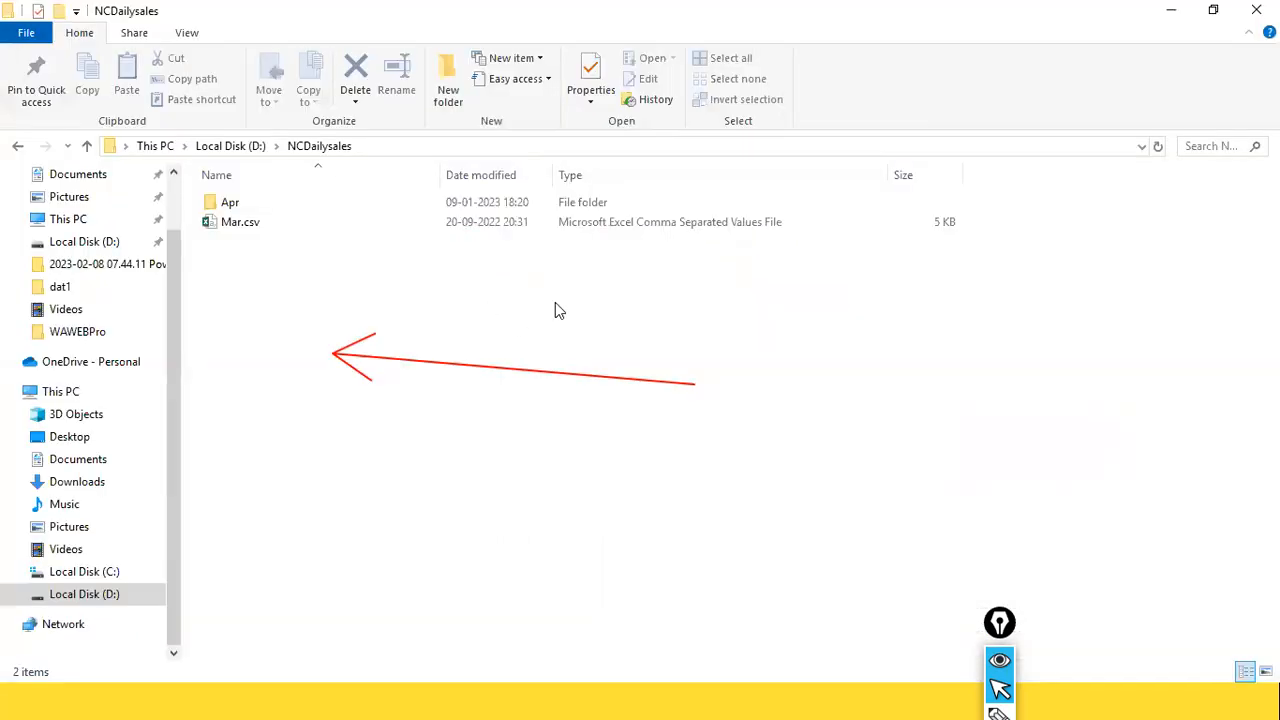
key(alt+Tab)
key(alt+Tab)
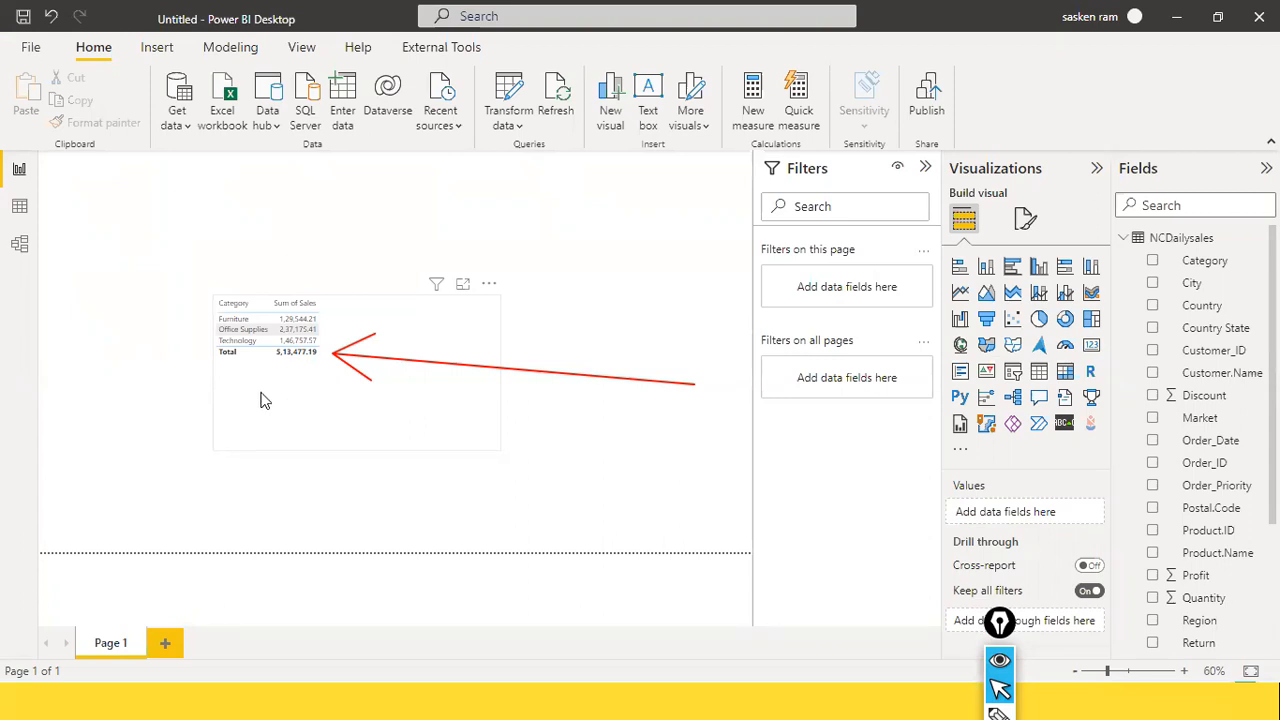
click(556, 97)
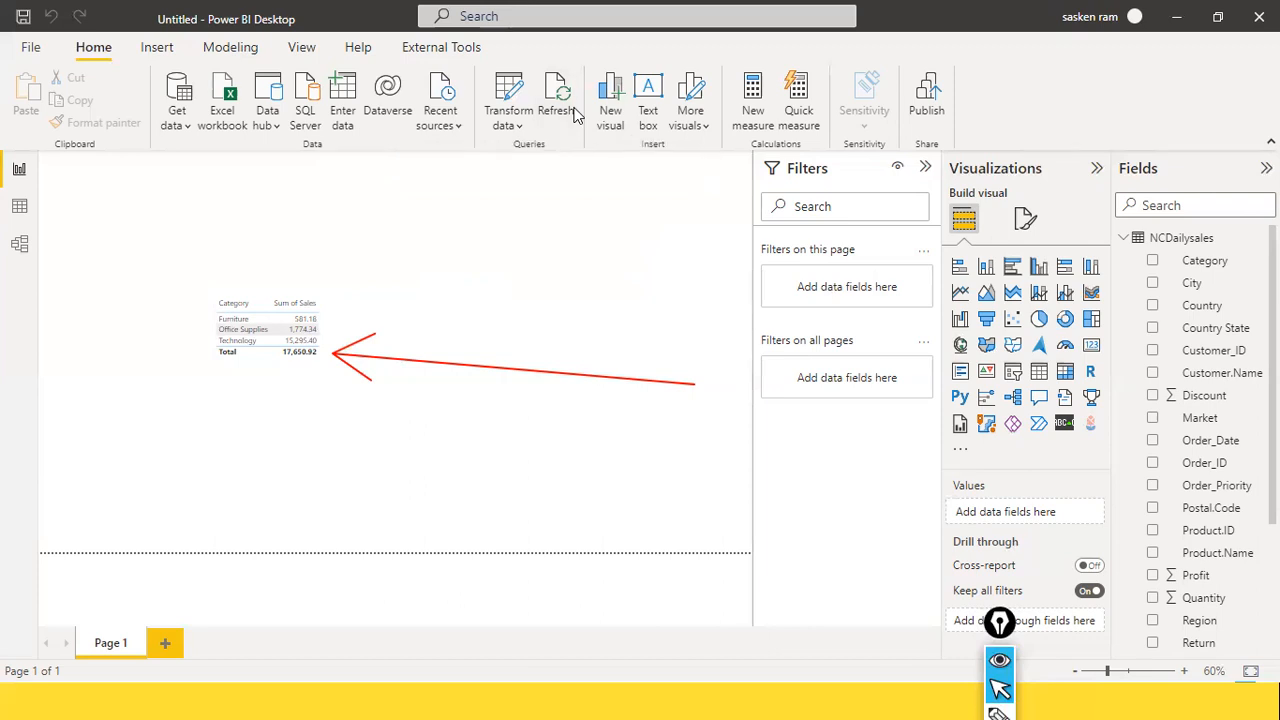
- Compare the files in the NCDailysales folder in File Explorer with the refreshed table visual in Power BI Desktop
key(alt+Tab)
key(alt+Tab)
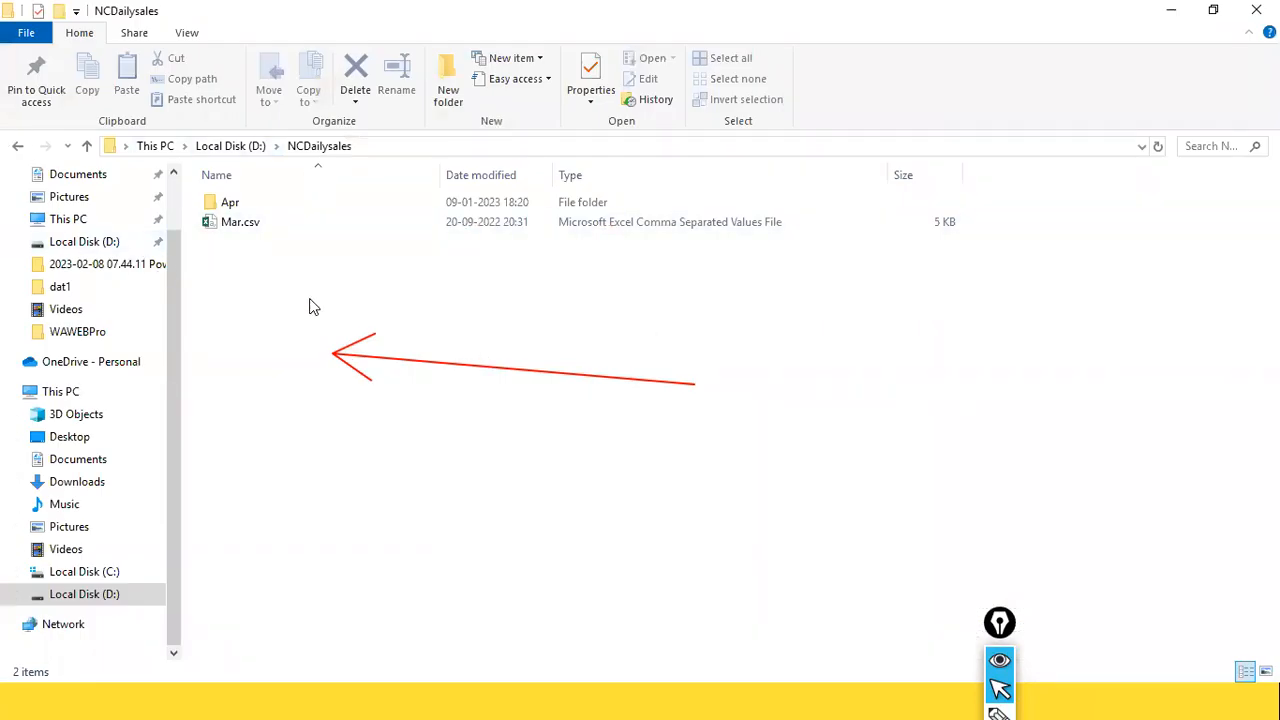
key(alt+Tab)
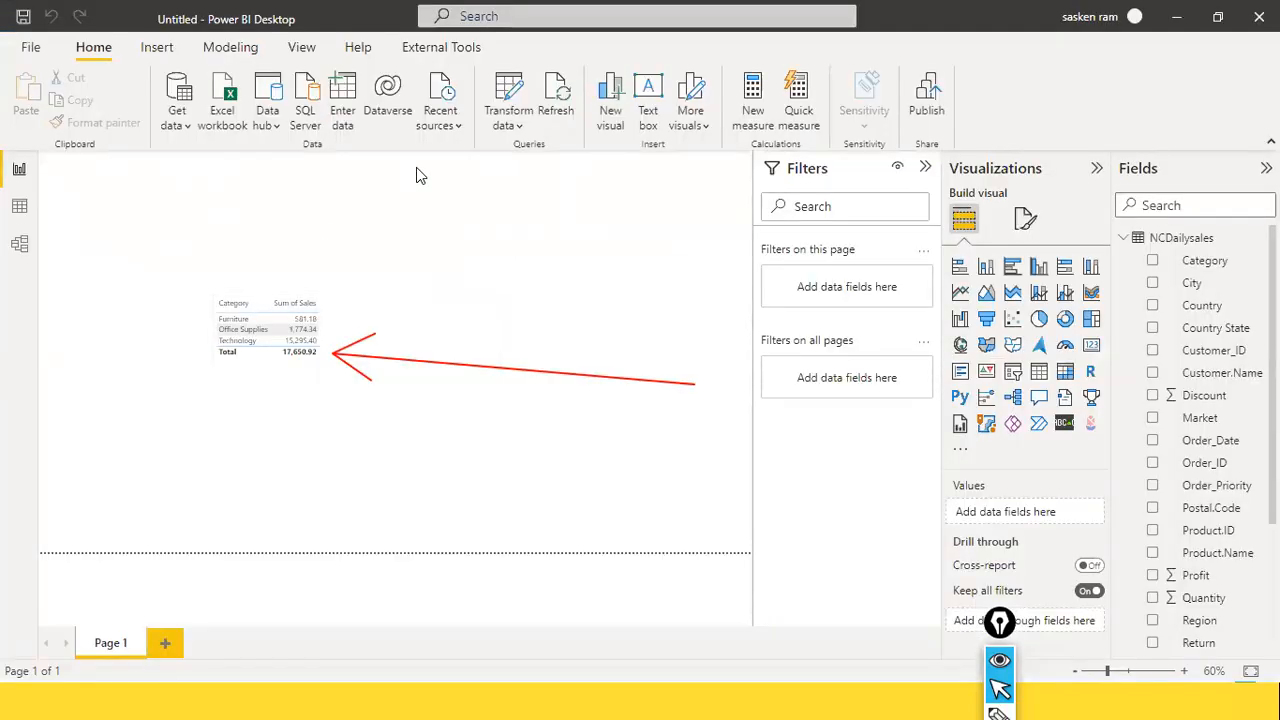
key(alt+Tab)
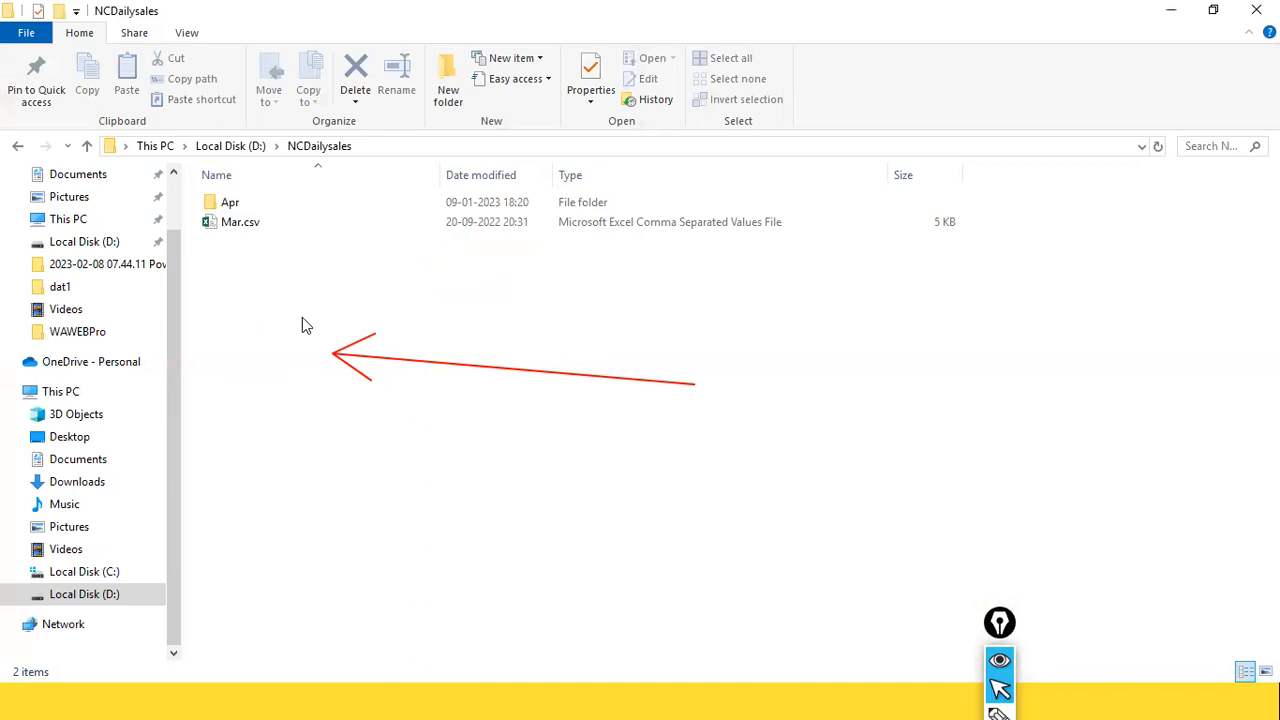
key(alt+Tab)
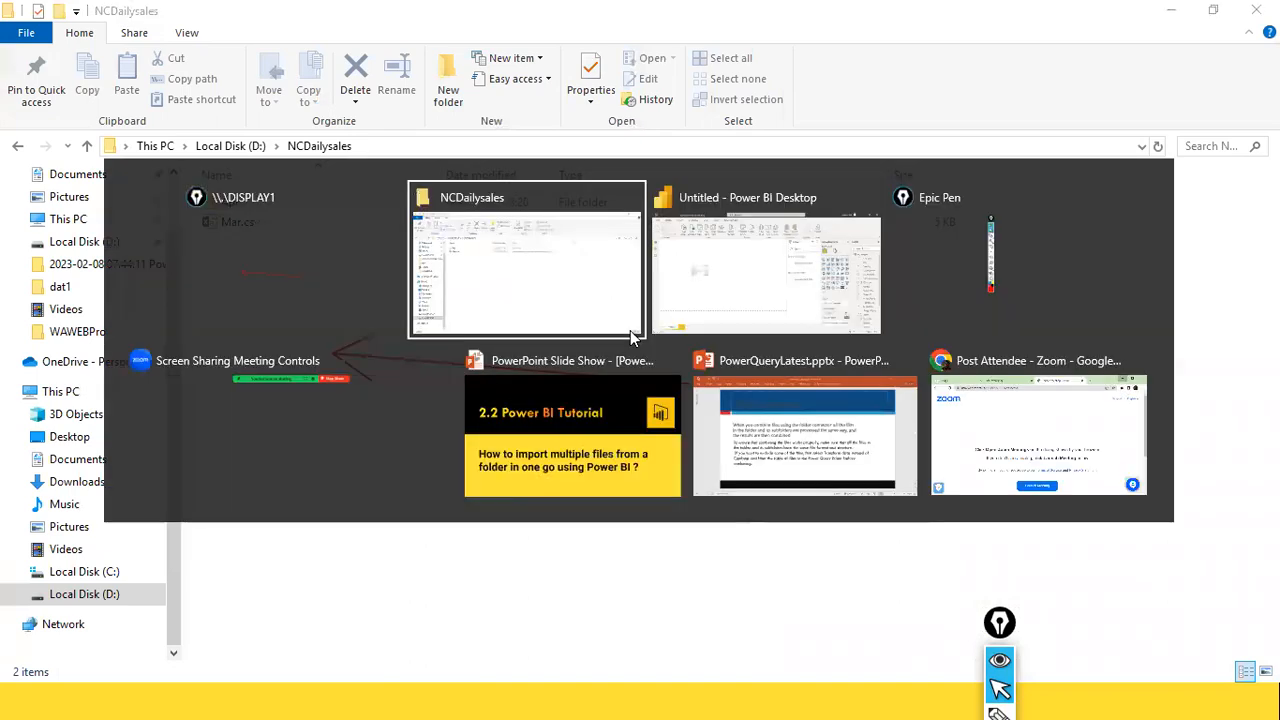
key(alt+Tab)
key(alt+Tab)
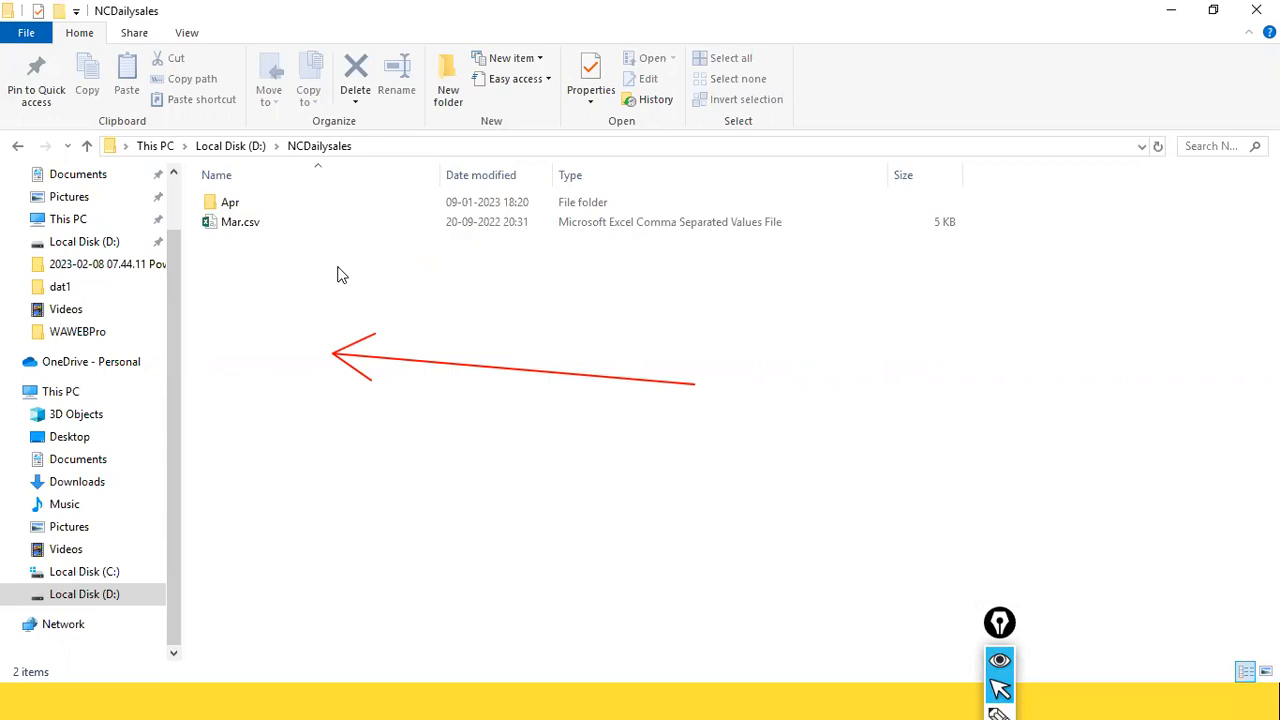
key(alt+Tab)
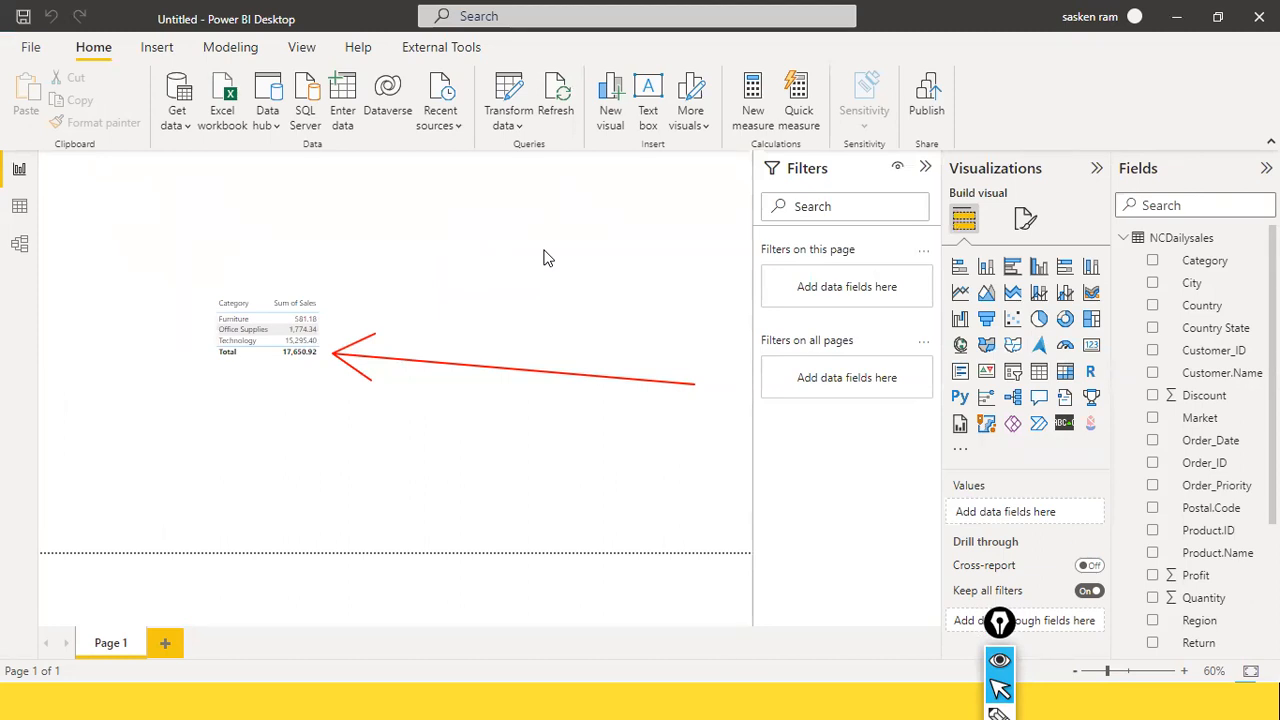
- Switch to File Explorer, open the stu folder on Local Disk (D:) and copy May.csv
key(alt+Tab)
key(alt+Tab)
key(alt+Tab)
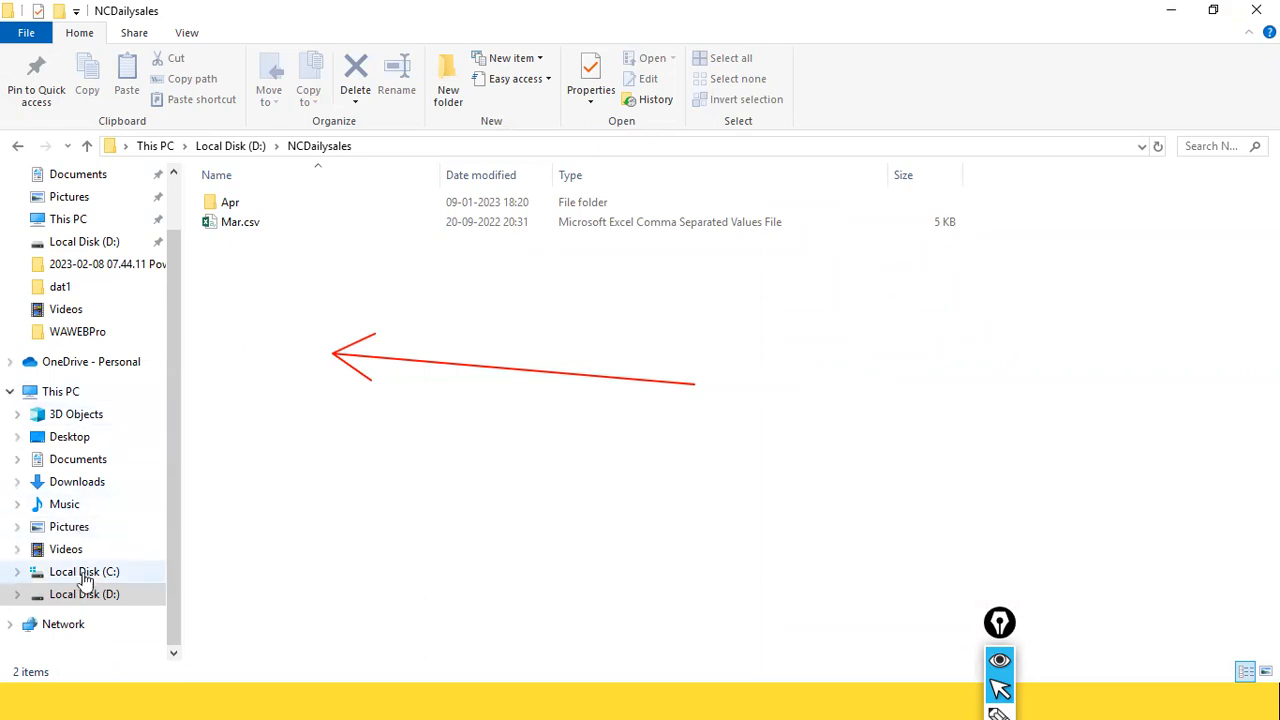
click(106, 594)
click(266, 395)
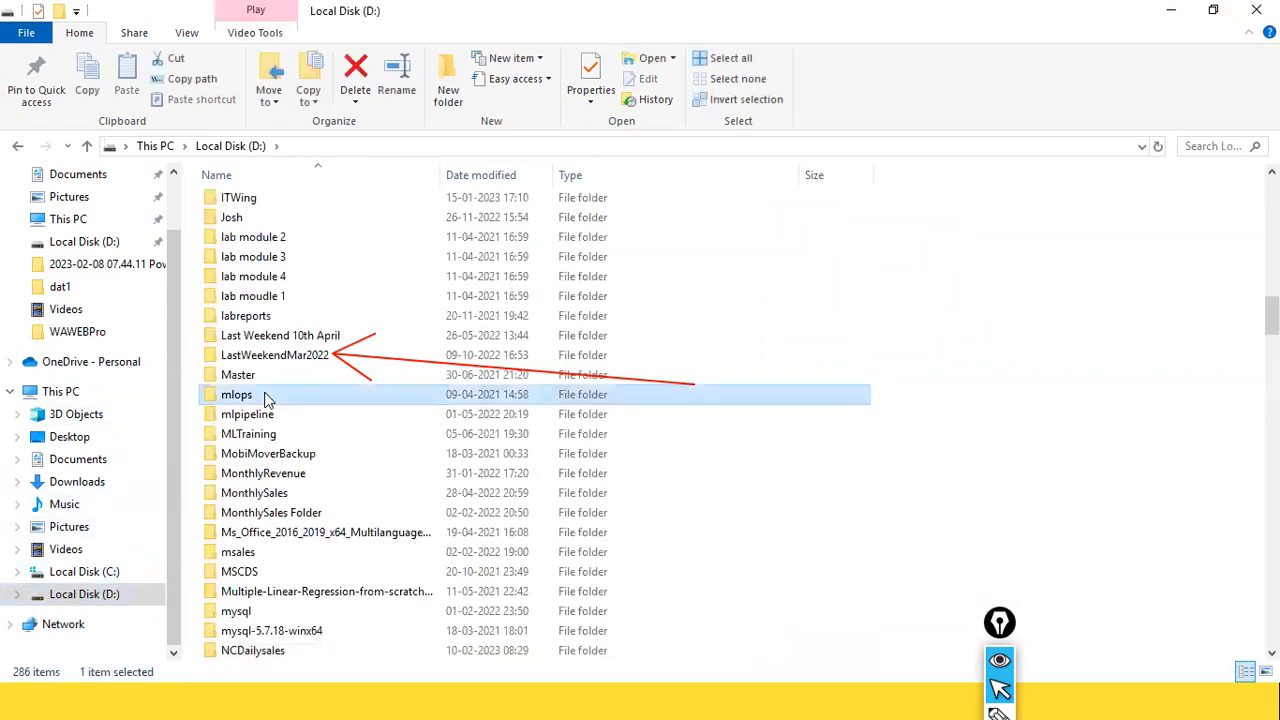
scroll(268, 397, down, 5)
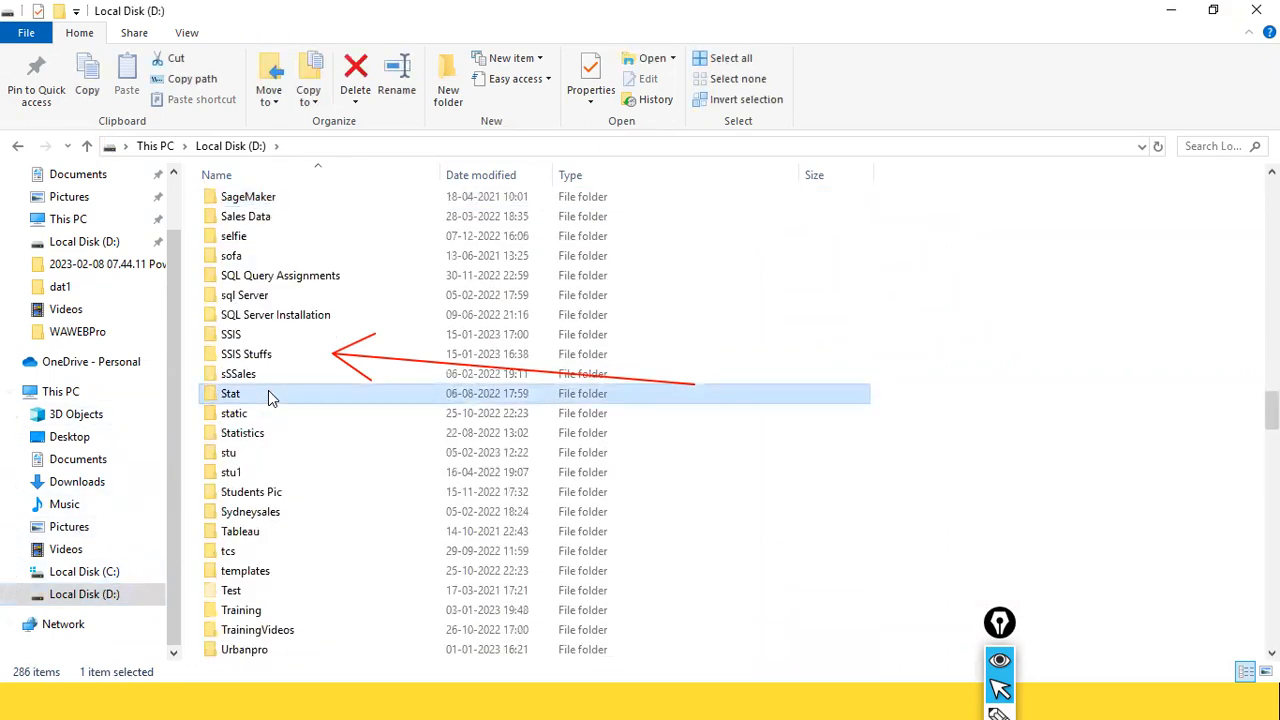
double_click(248, 455)
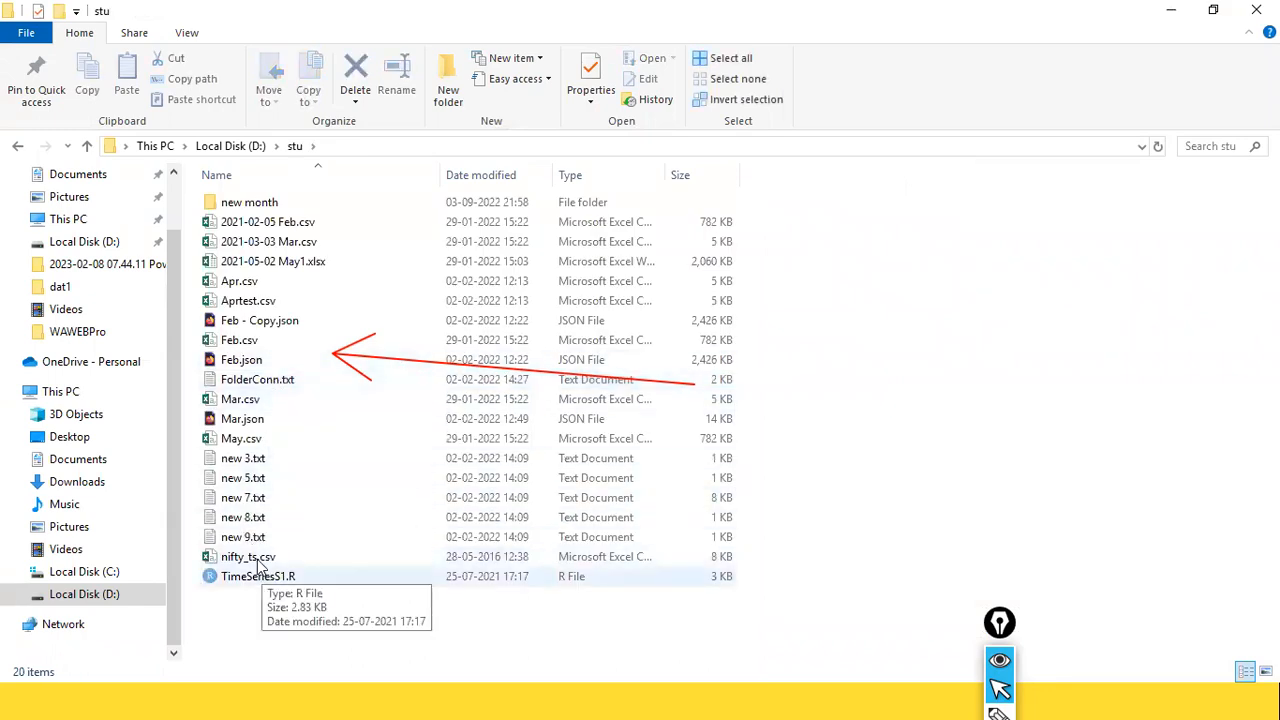
click(257, 442)
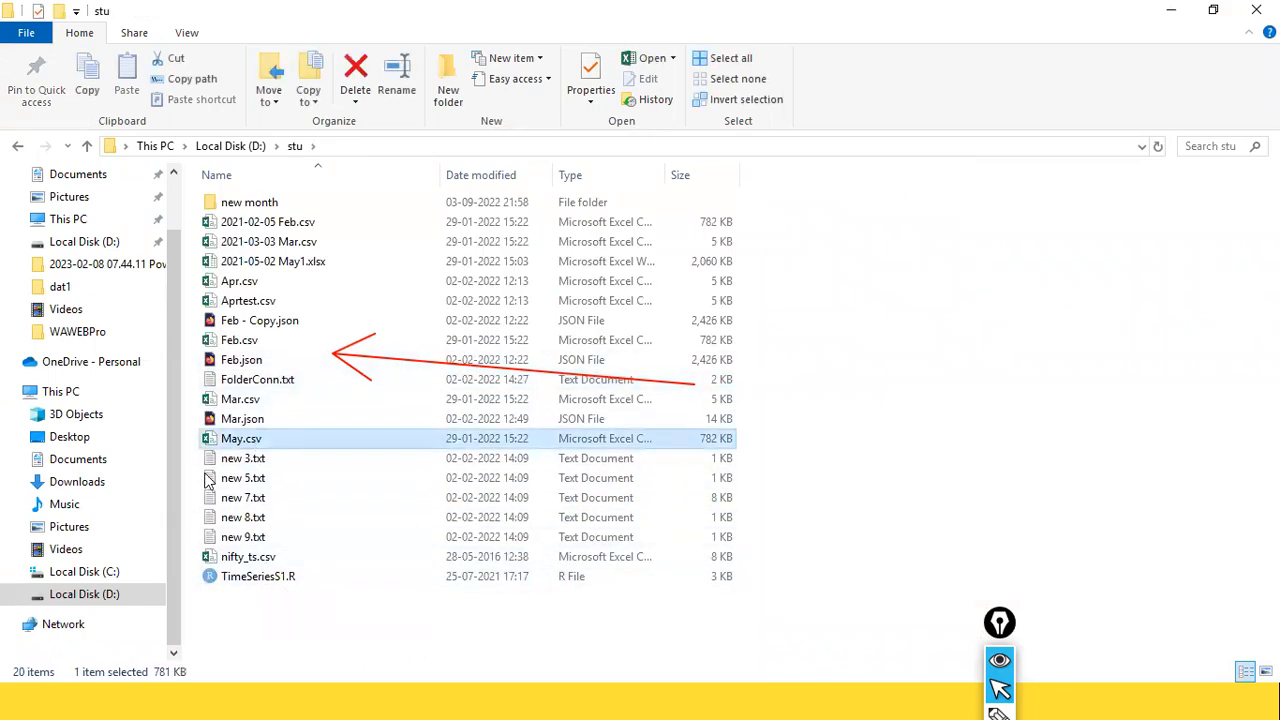
- Open the NCDailysales folder on Local Disk (D:) and paste May.csv into it
click(80, 594)
click(212, 514)
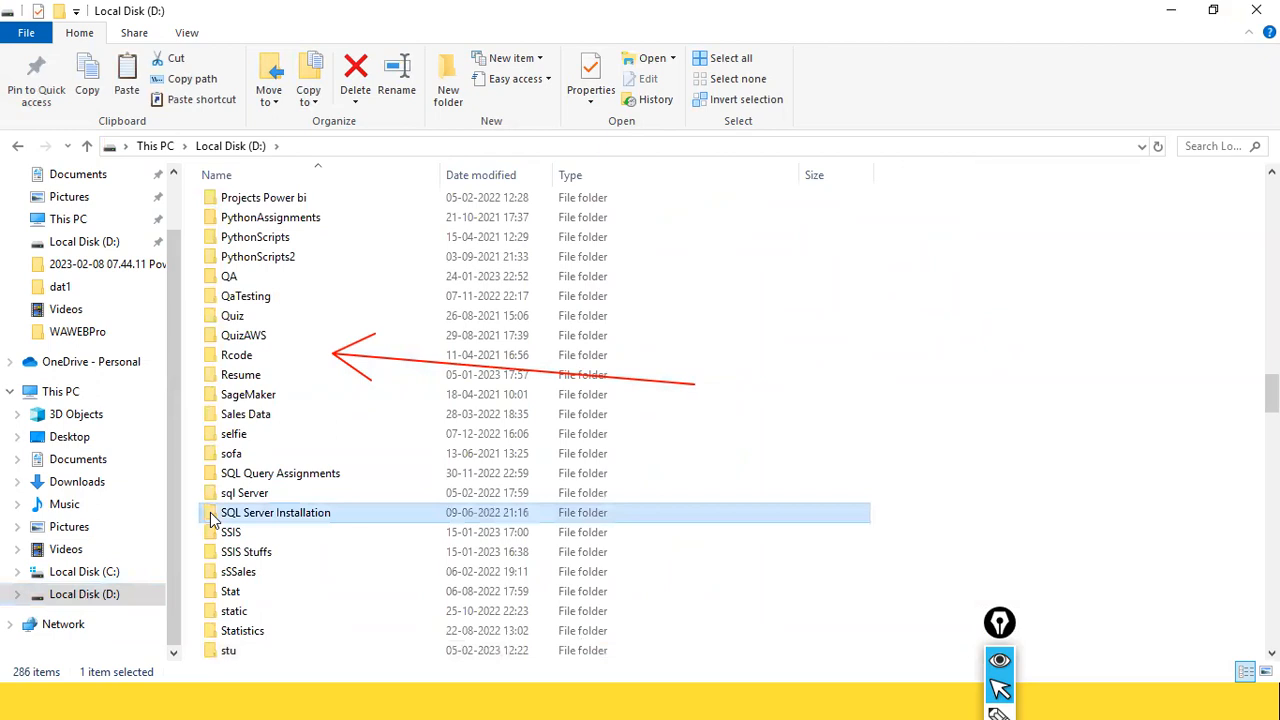
key(n)
key(Return)
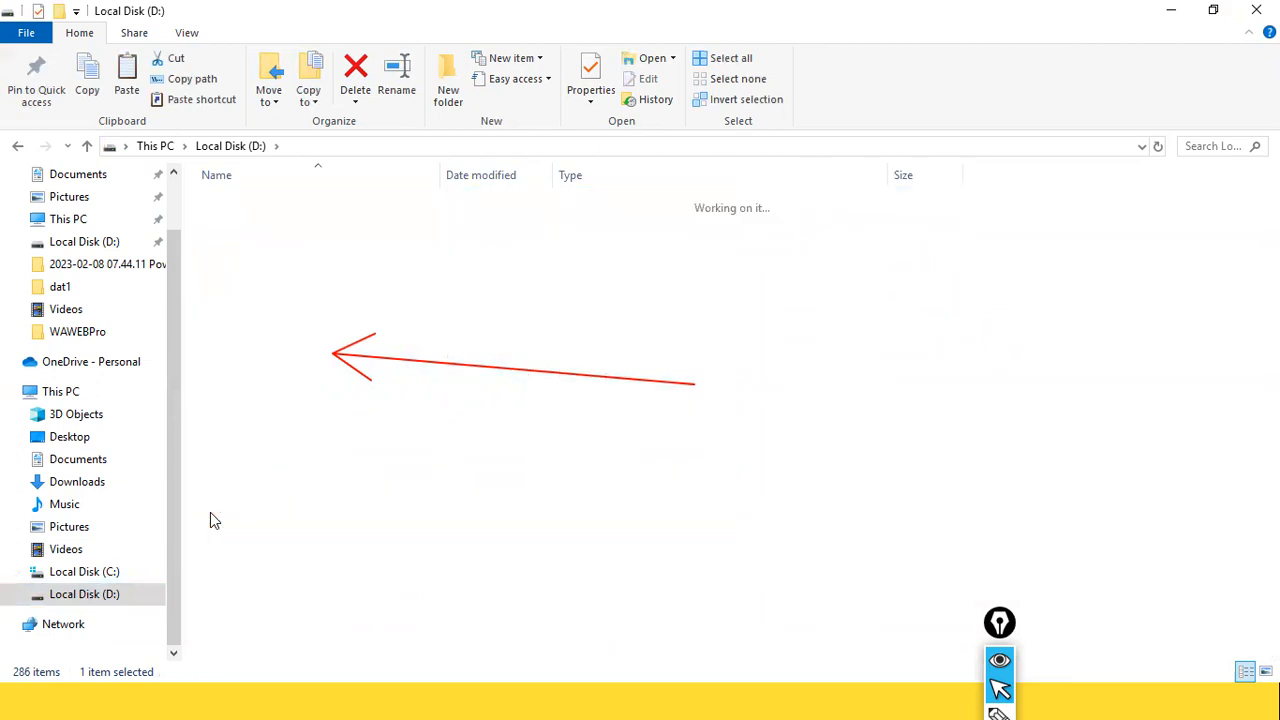
key(ctrl+v)
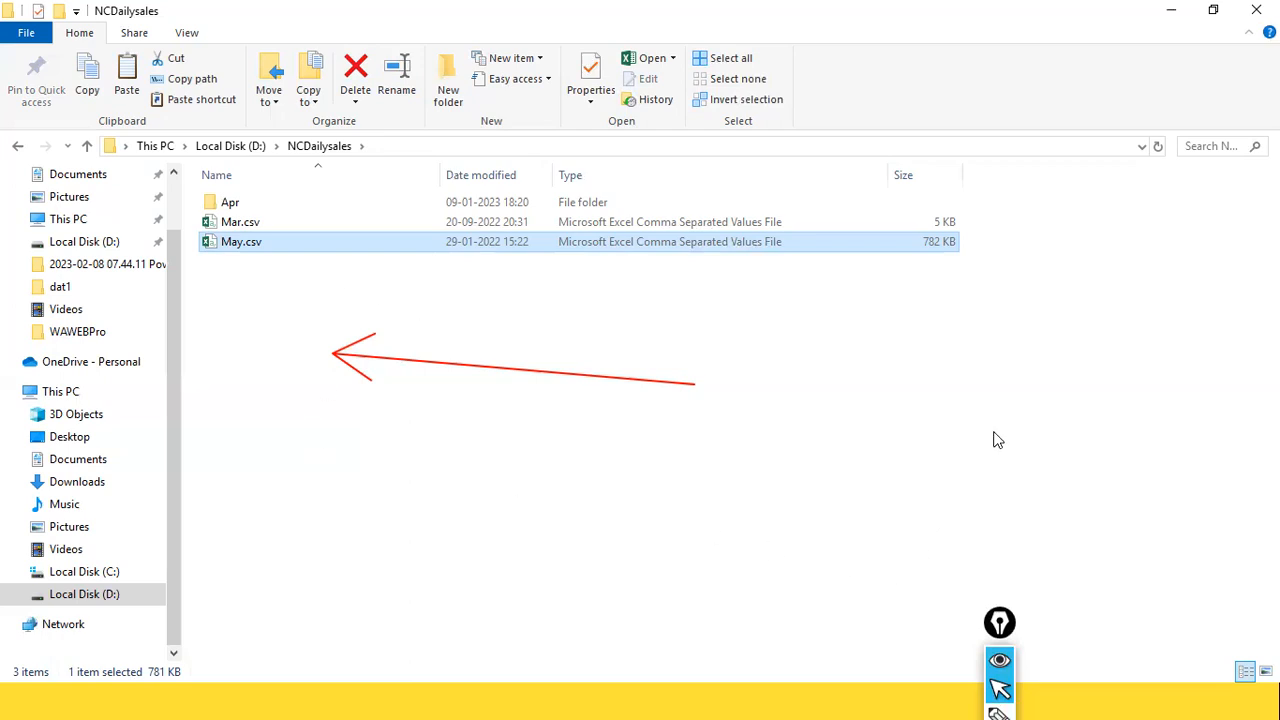
- Switch to Power BI Desktop, refresh the report data with May.csv back in the source folder and select the table visual
key(alt+Tab)
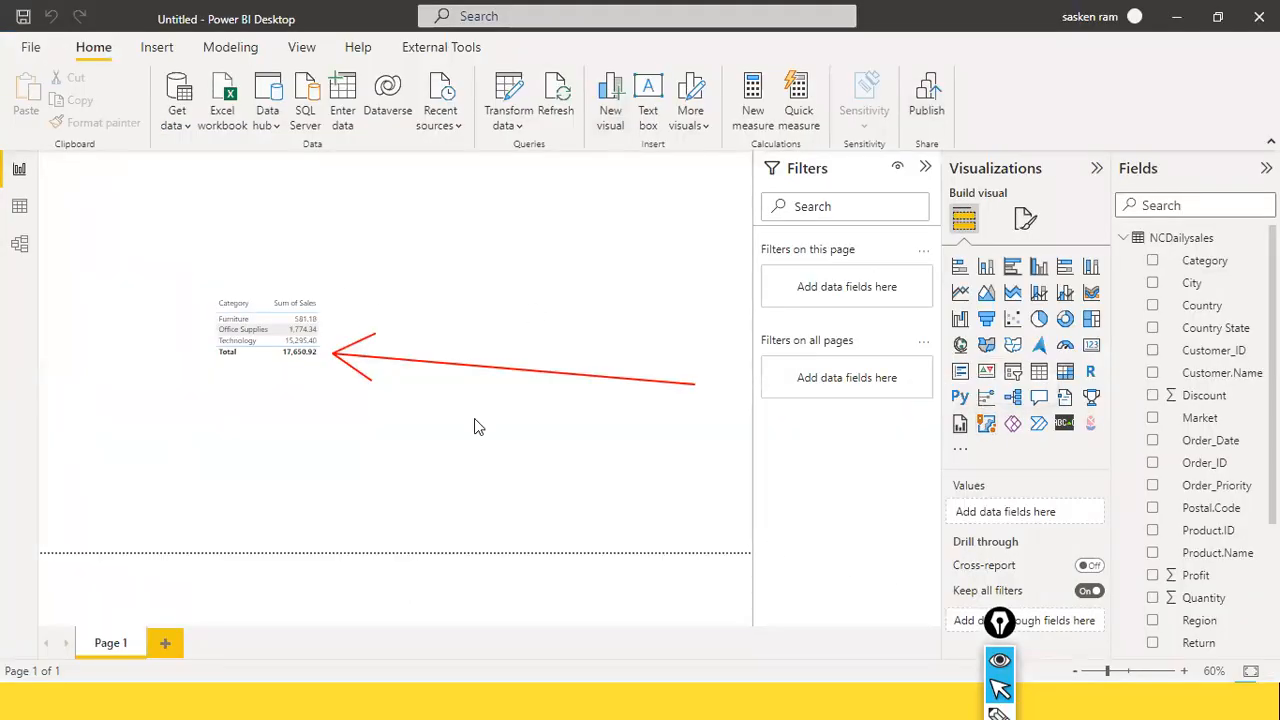
key(alt+Tab)
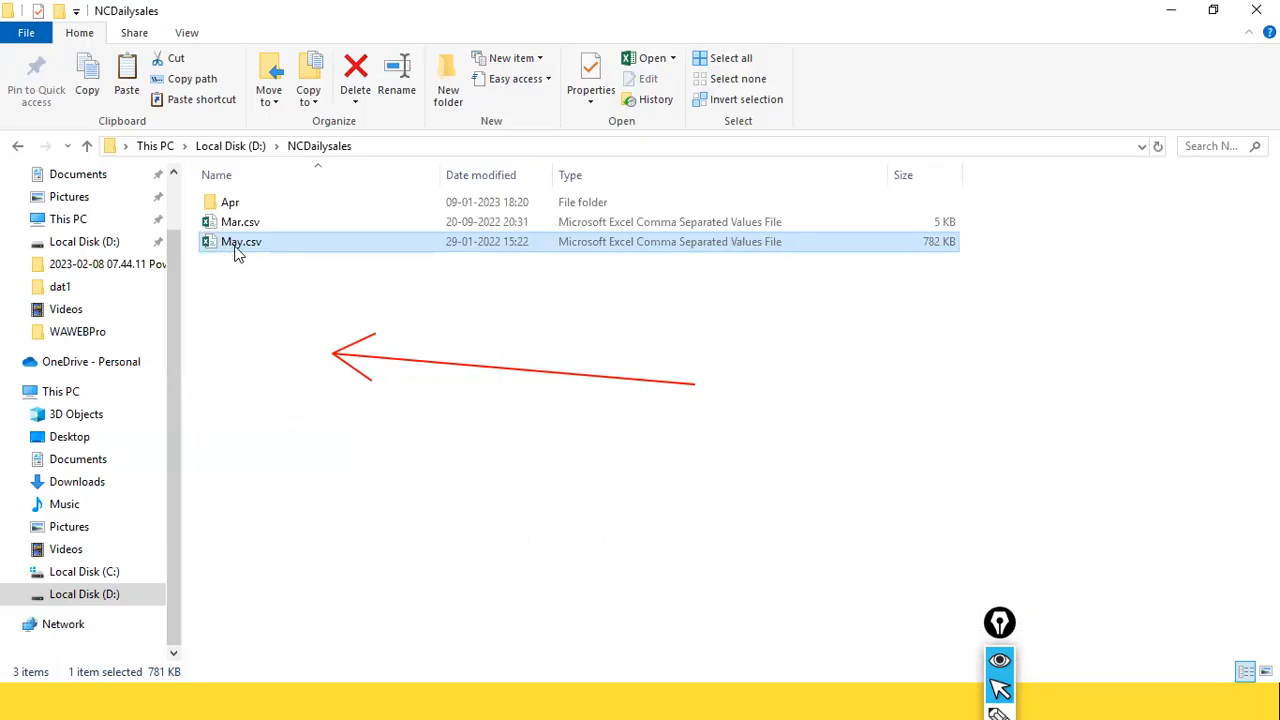
key(alt+Tab)
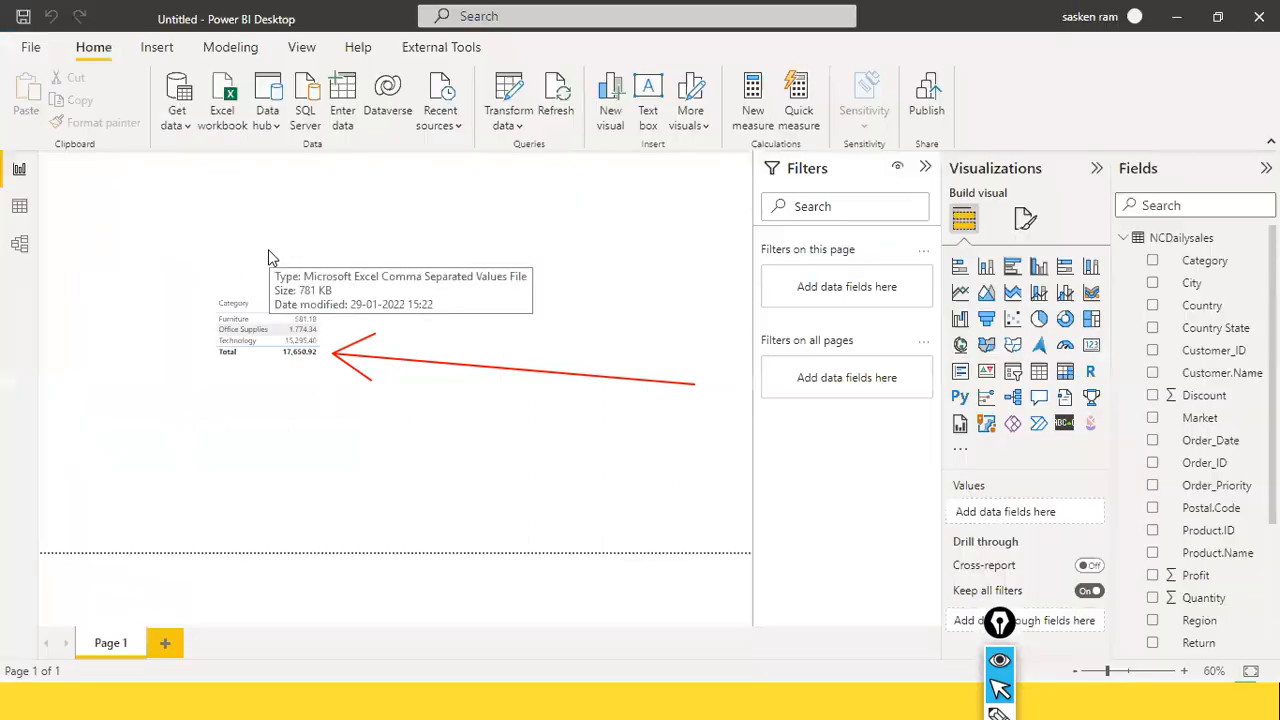
click(554, 87)
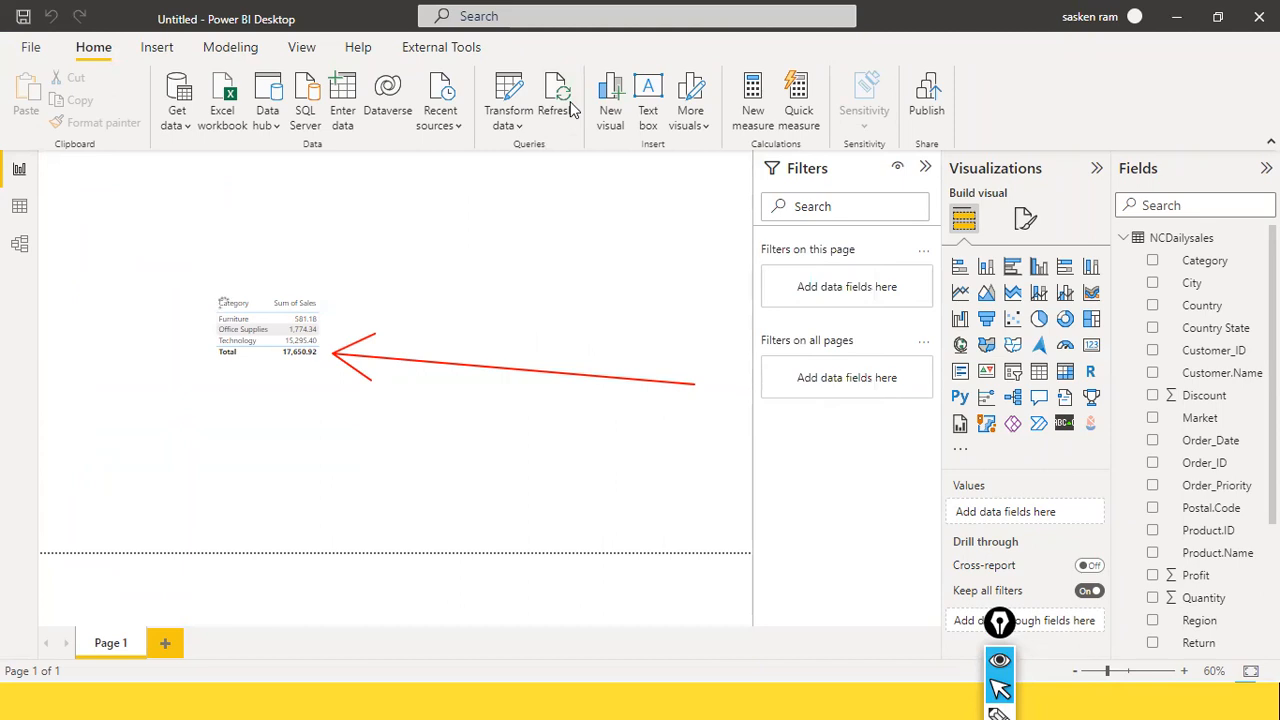
click(572, 108)
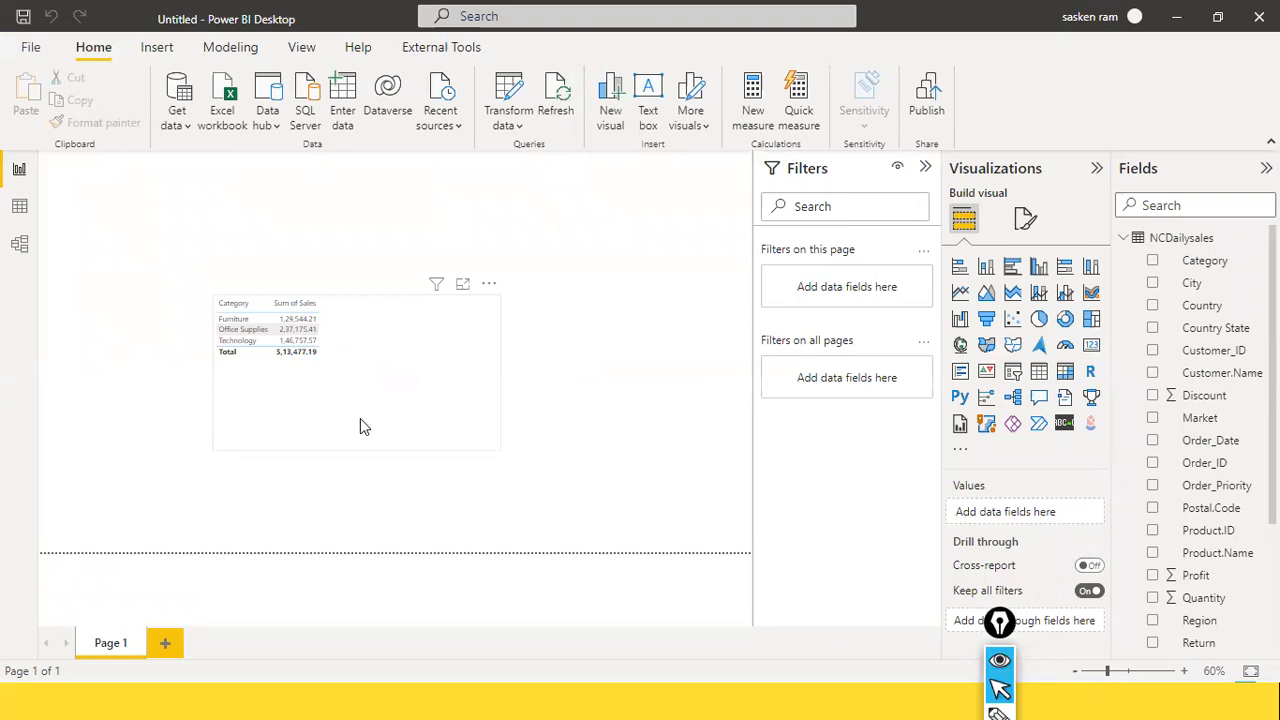
key(alt+Tab)
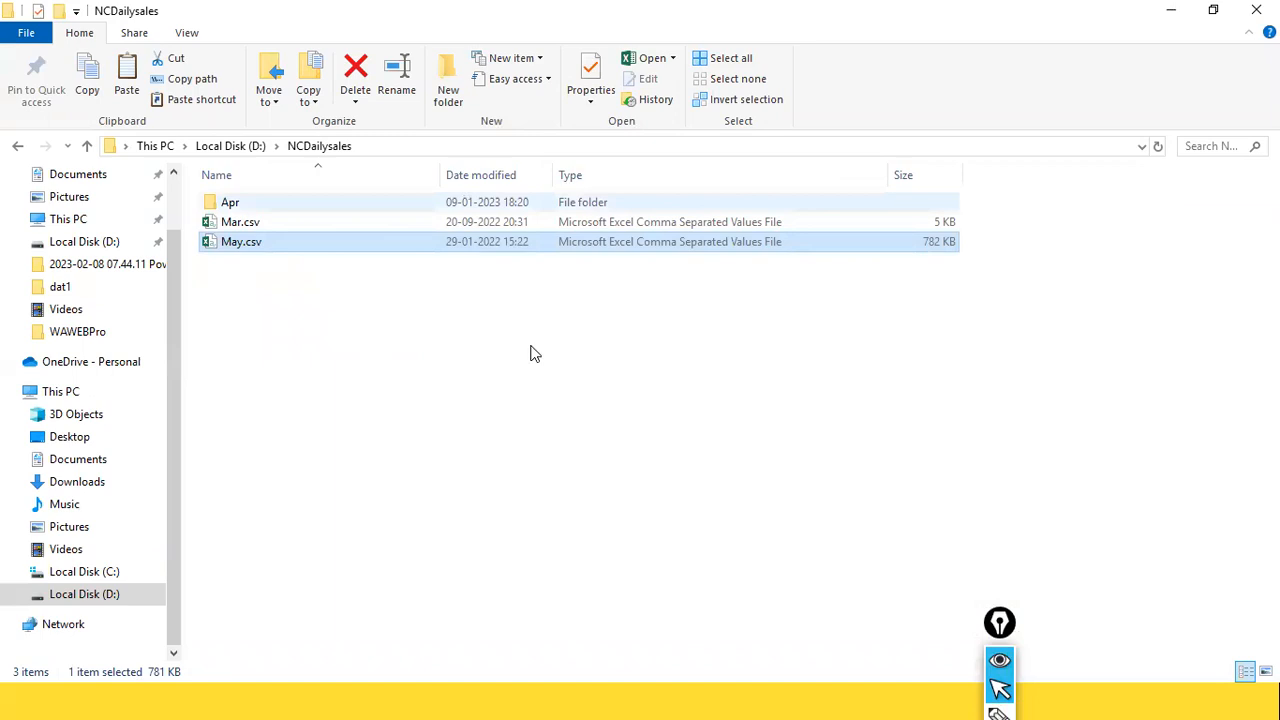
key(alt+Tab)
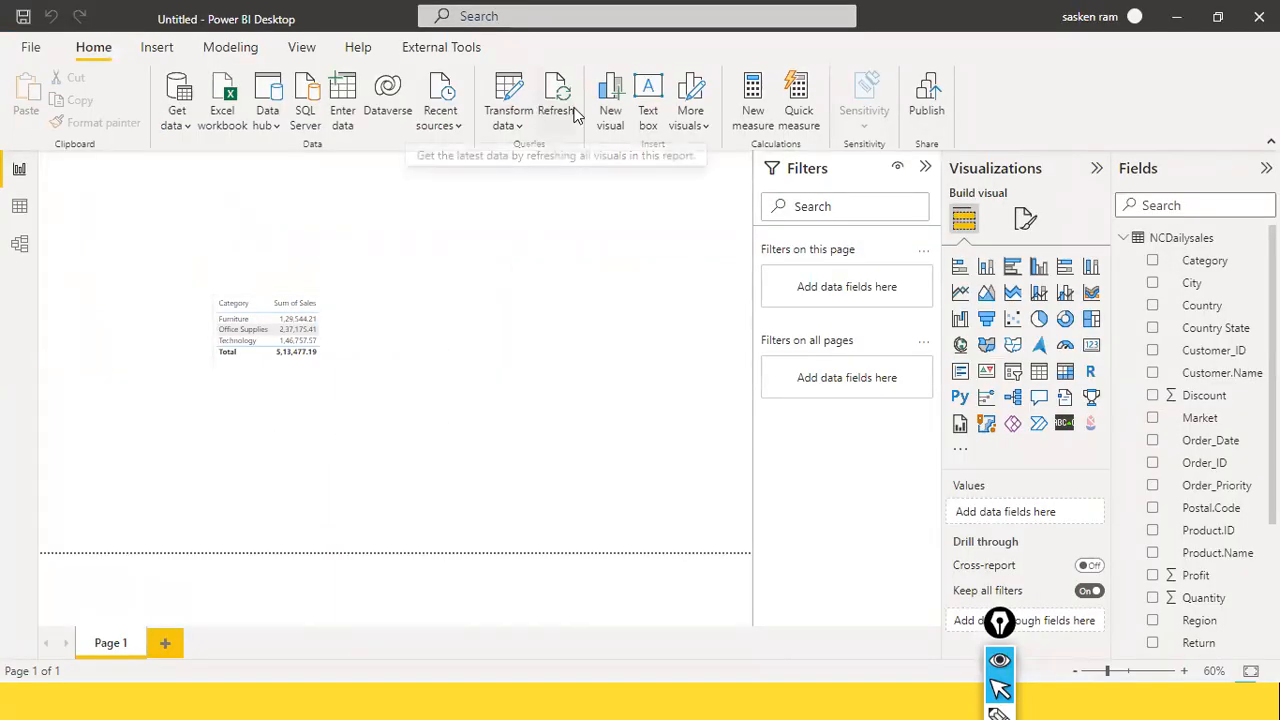
click(390, 390)
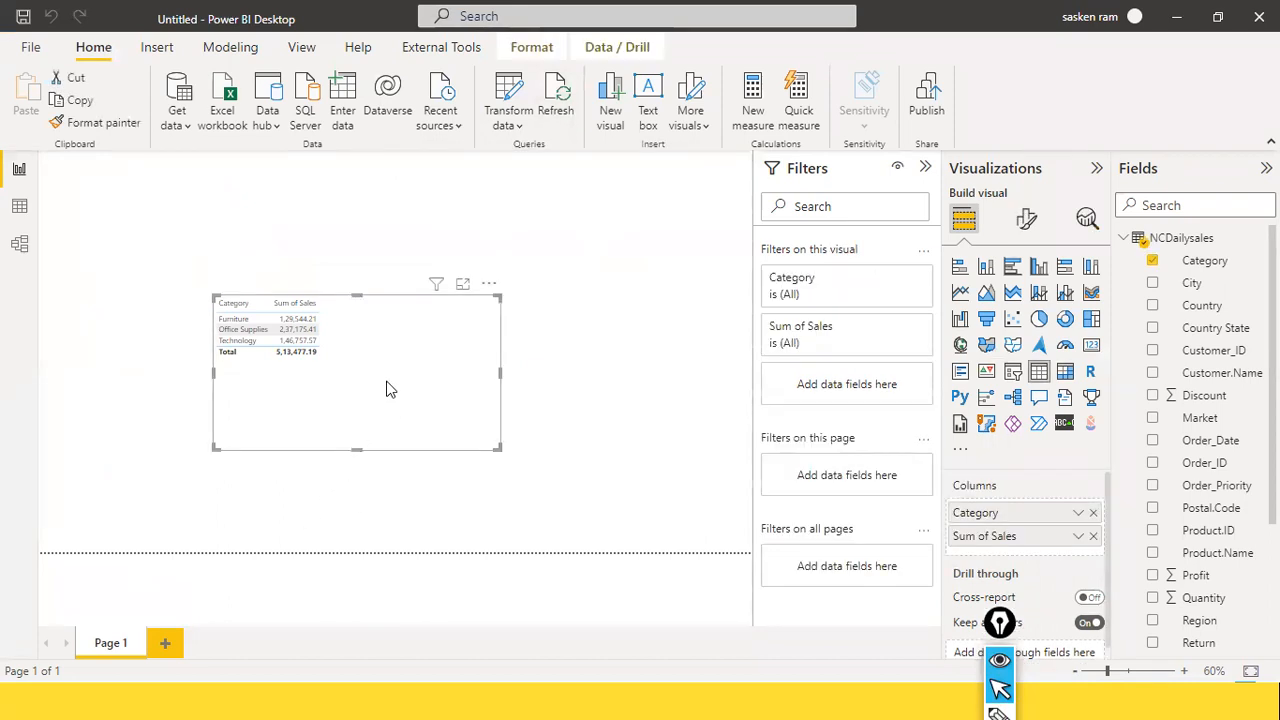
- Switch to File Explorer, delete the NCDailysales folder from Local Disk (D:) and open the NCDSales folder
key(alt+Tab)
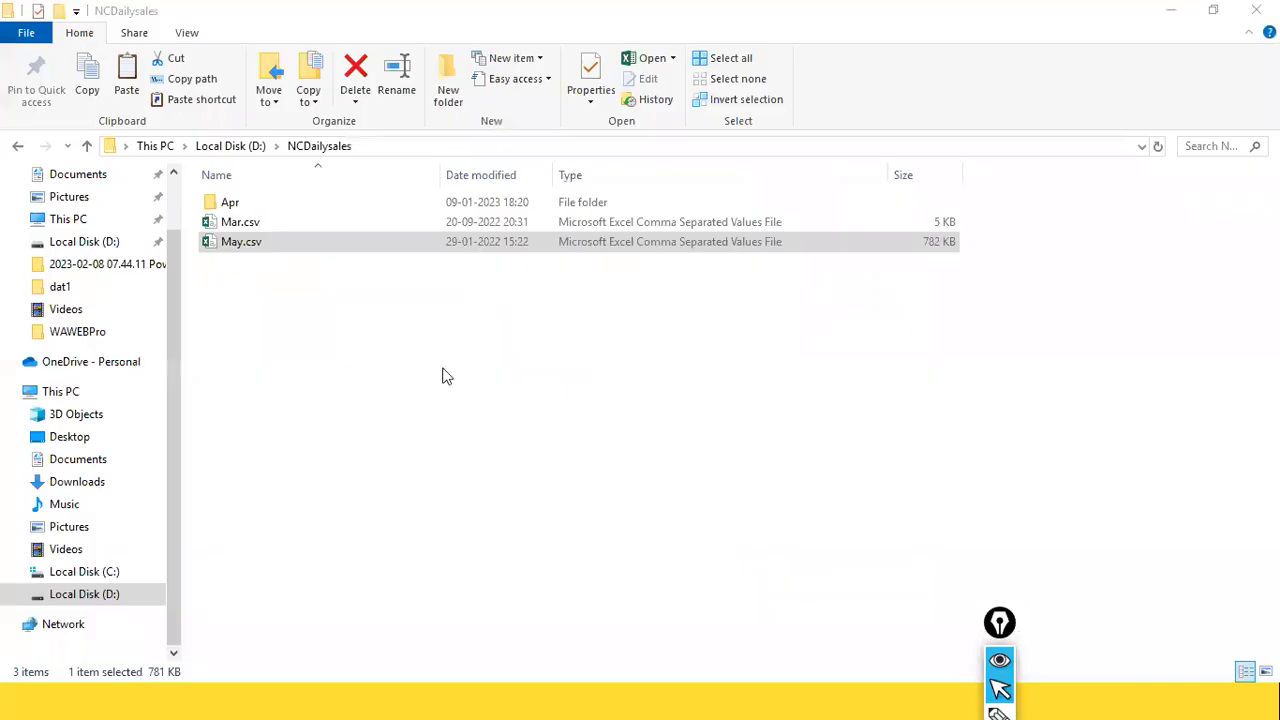
key(alt+Up)
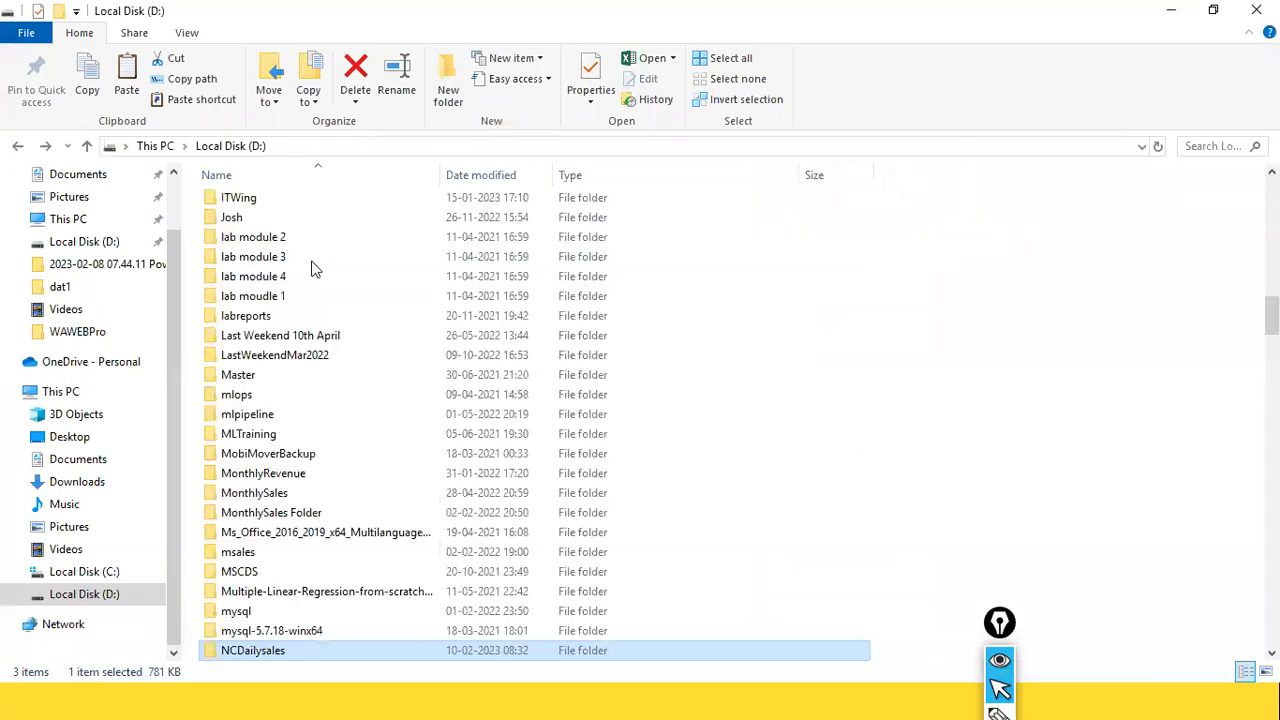
key(Delete)
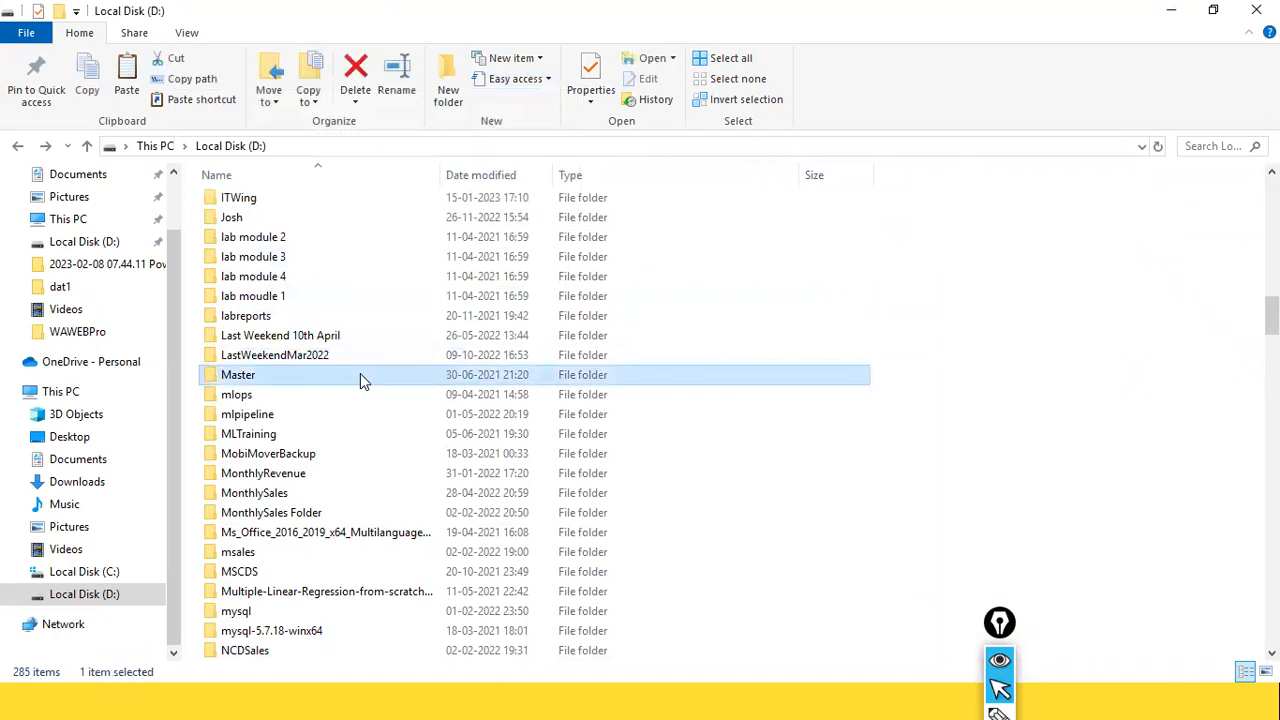
key(Return)
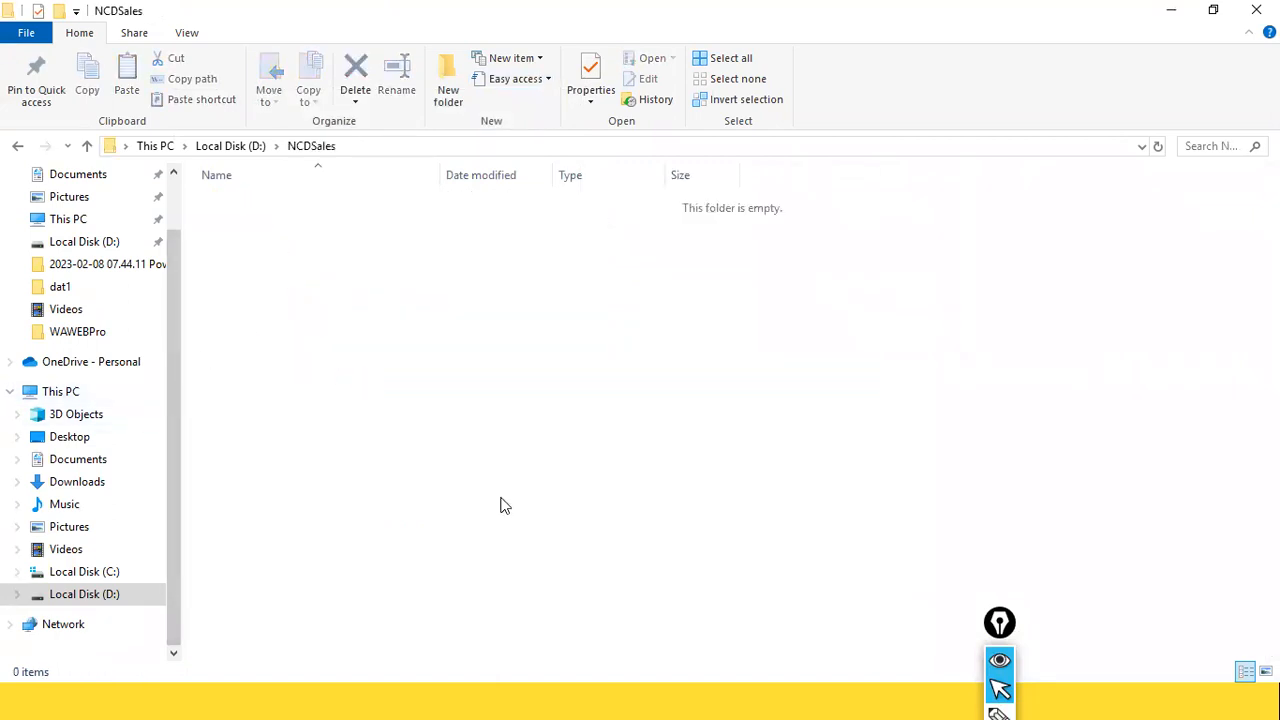
- Restore the deleted NCDailysales folder on Local Disk (D:) and recheck the contents of the NCDSales folder
key(ctrl+v)
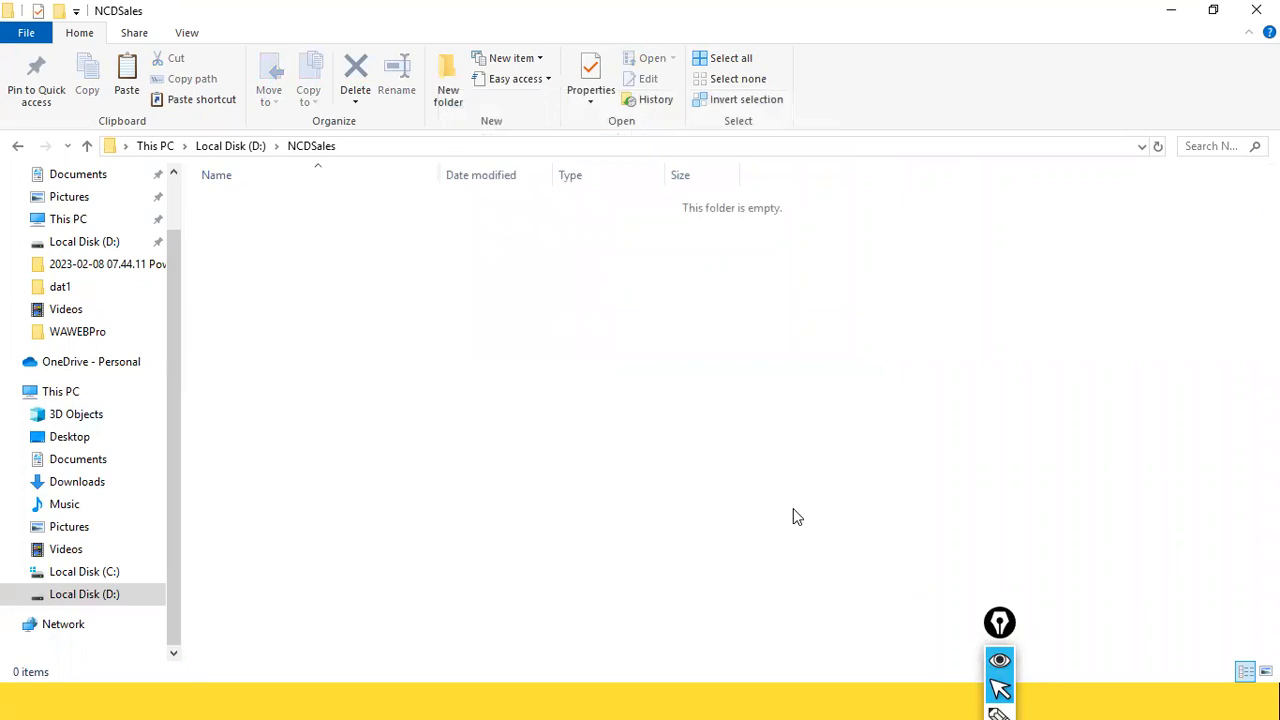
click(84, 594)
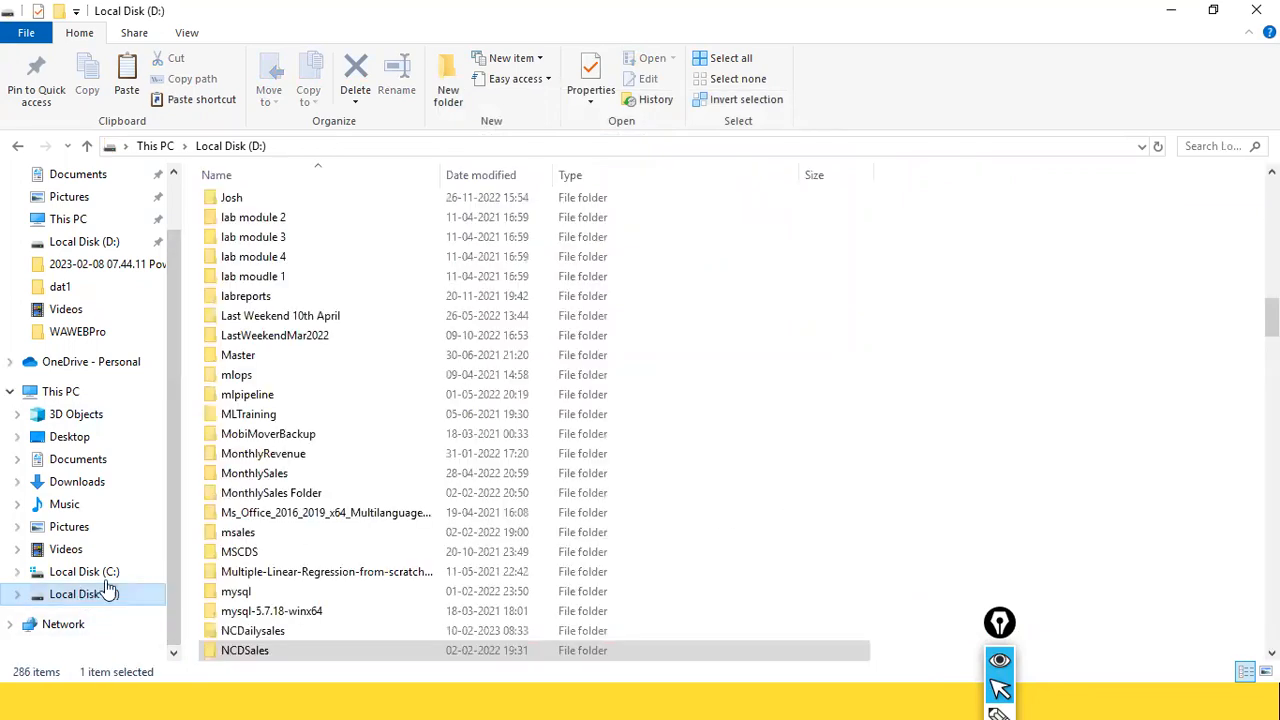
double_click(245, 650)
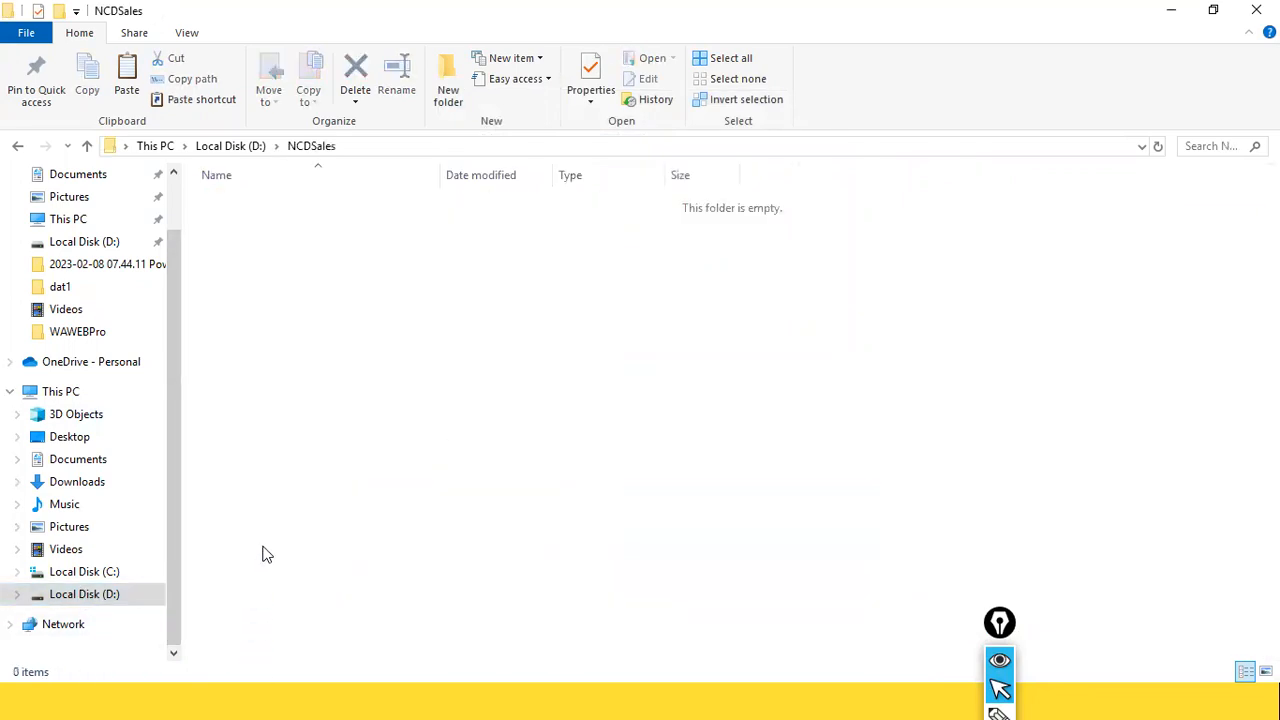
- Open the stu folder on Local Disk (D:) and copy Feb.csv, Mar.csv and May.csv
click(238, 147)
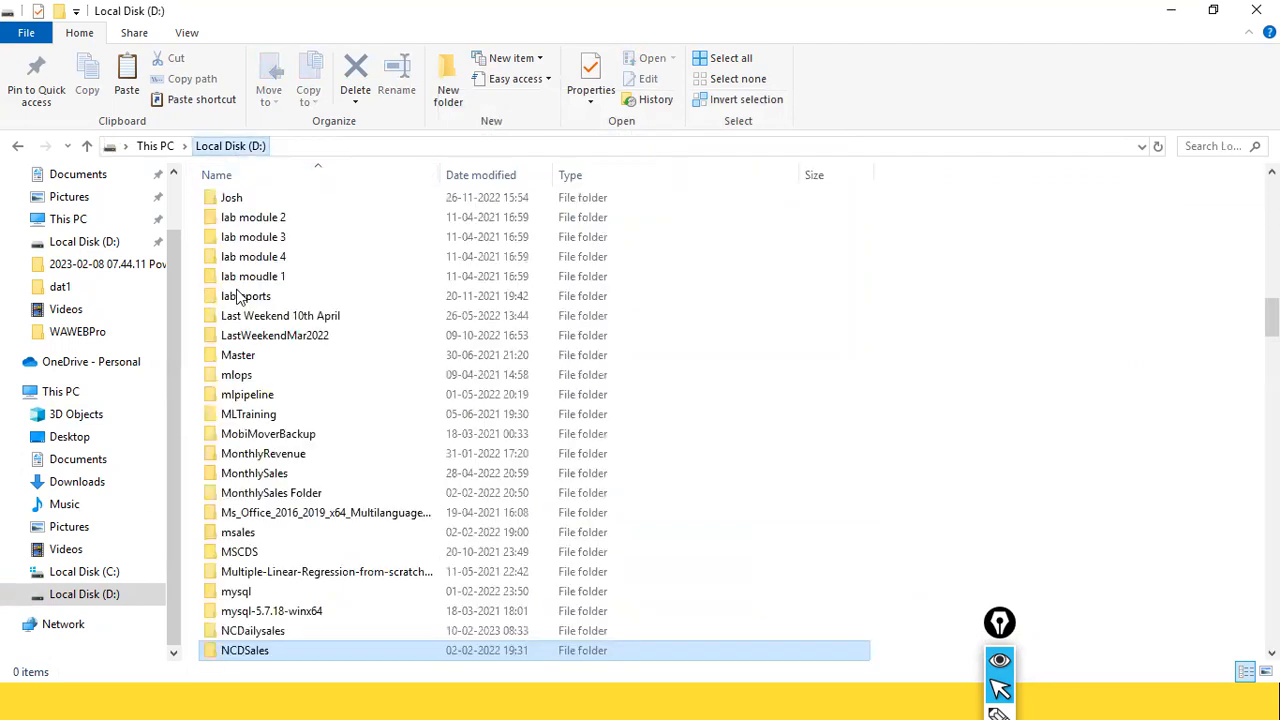
click(245, 315)
text(stu)
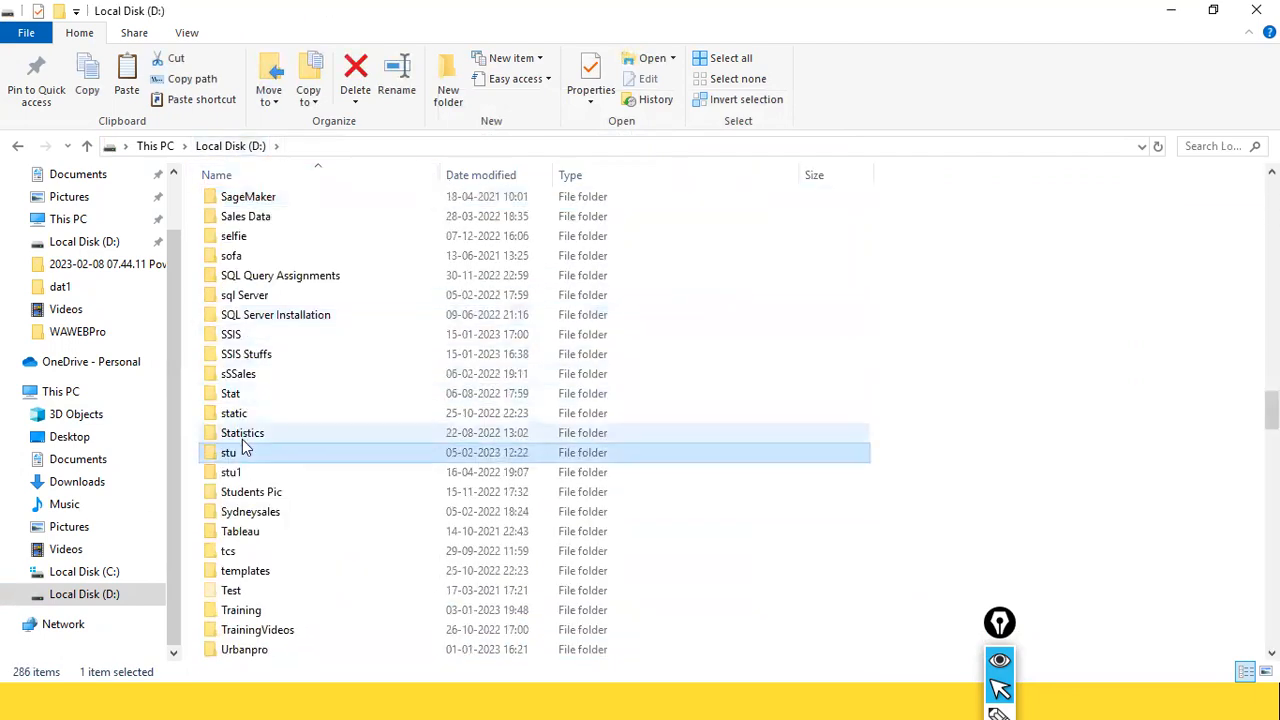
double_click(248, 455)
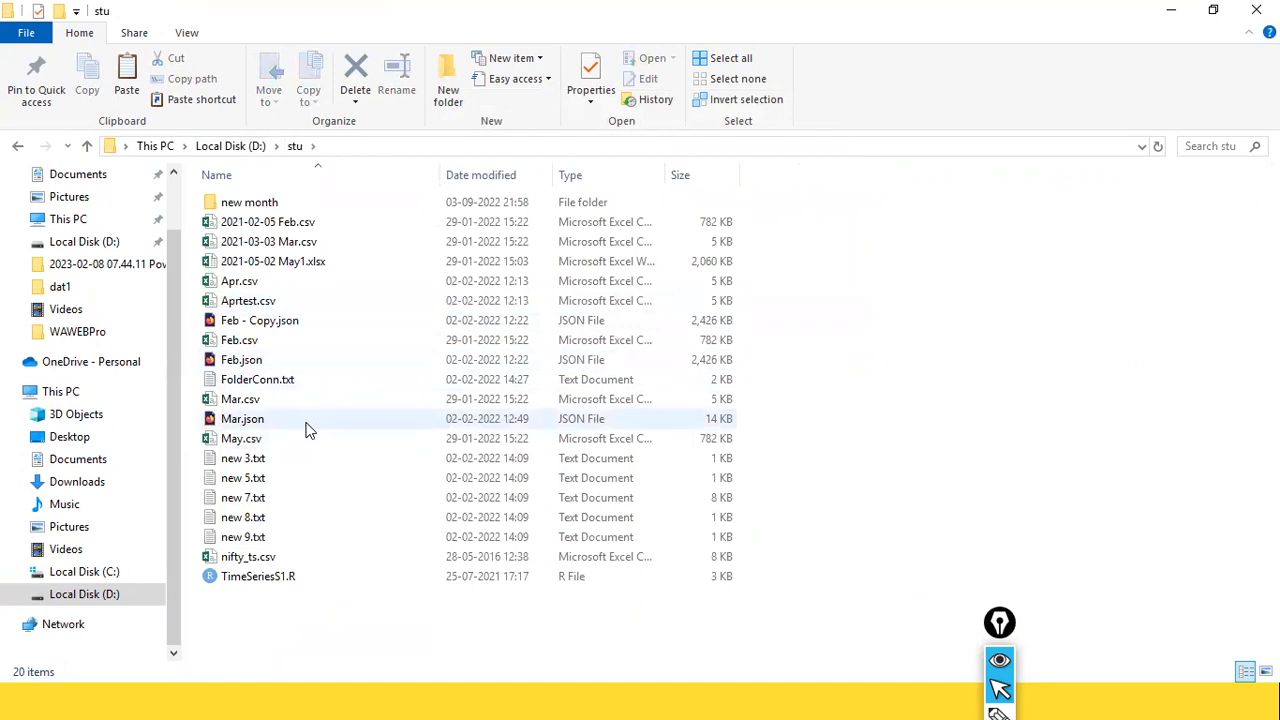
click(281, 401)
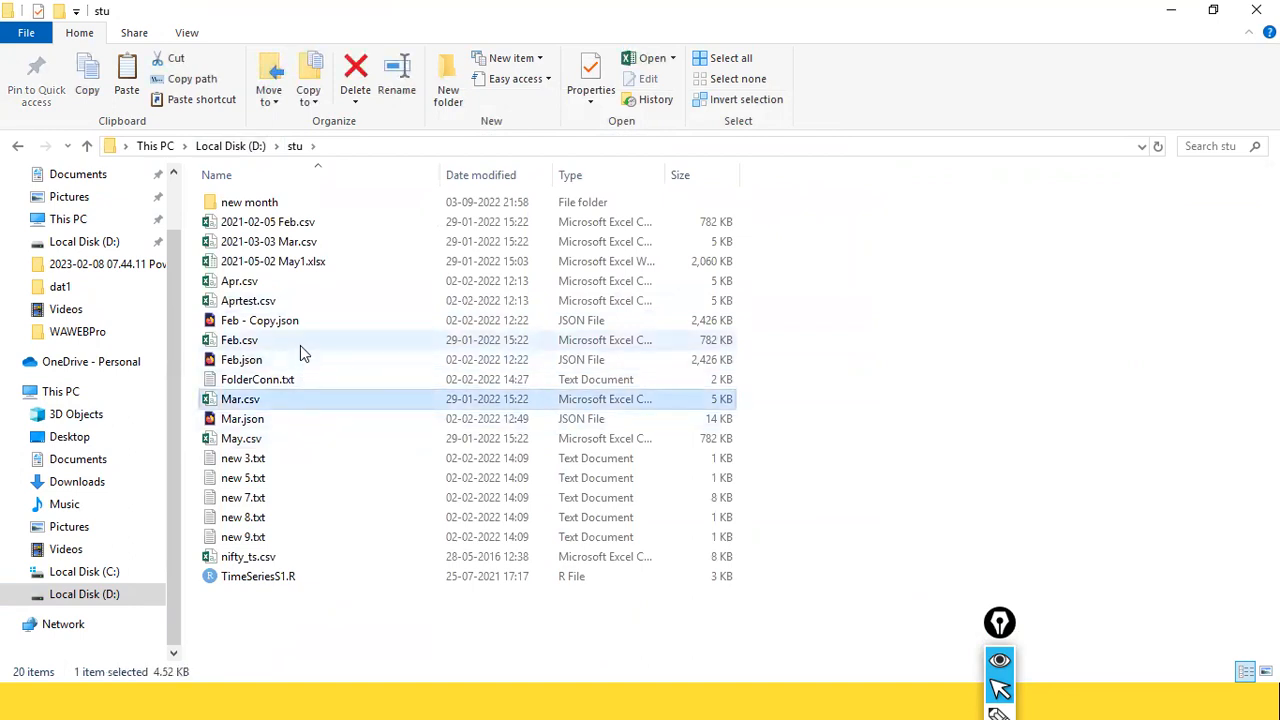
ctrl+click(300, 343)
ctrl+click(270, 439)
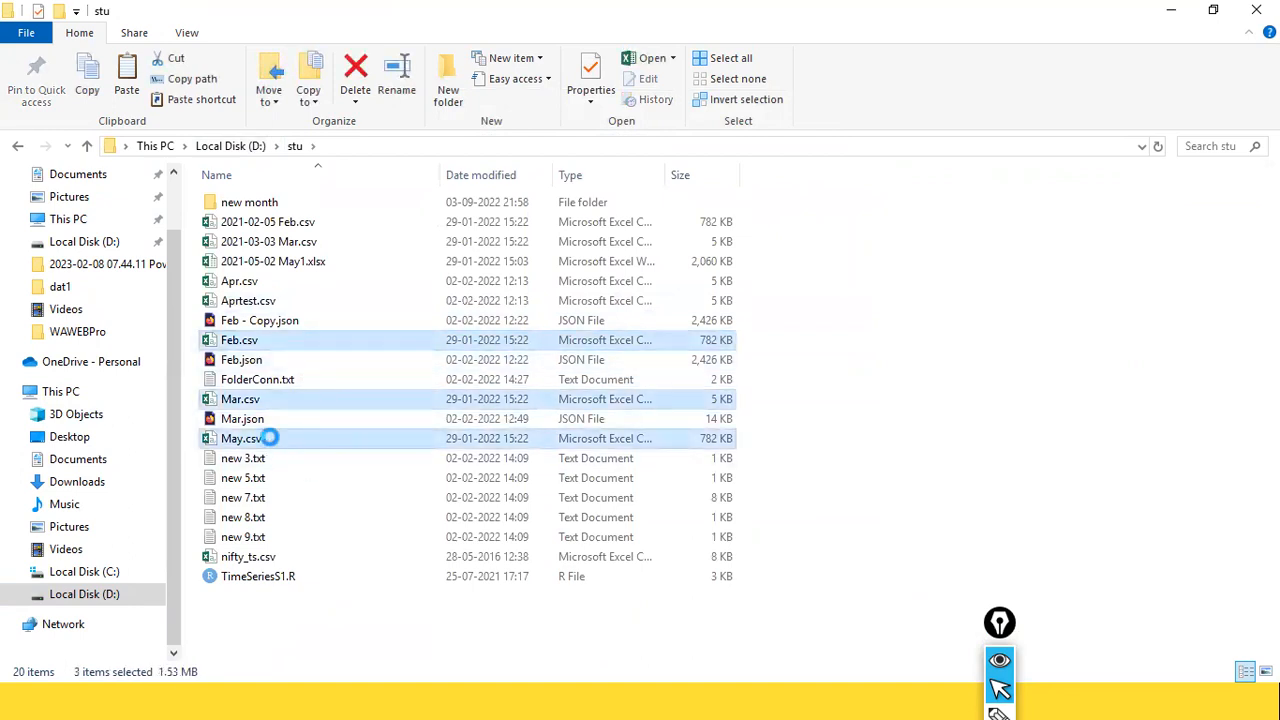
right_click(270, 438)
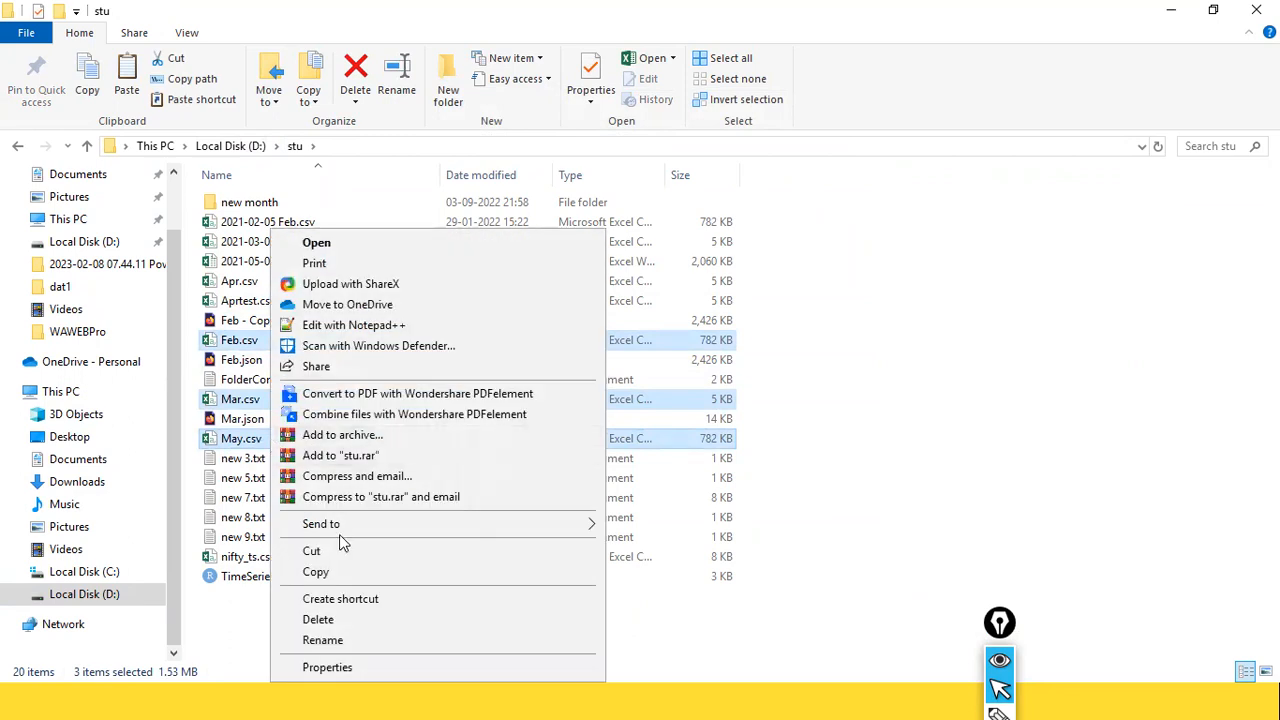
click(337, 578)
- Open the NCDailysales folder on Local Disk (D:), check its Apr subfolder and delete May.csv from NCDailysales
click(92, 602)
click(243, 376)
text(nc)
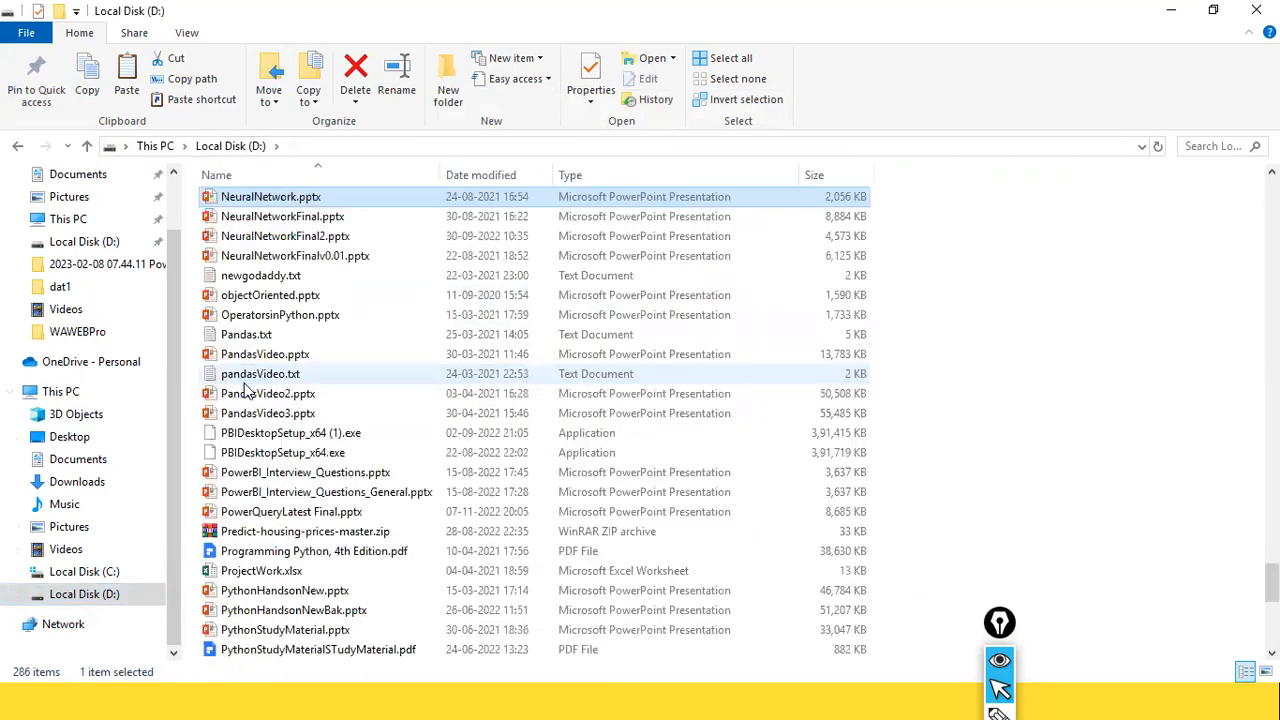
key(Return)
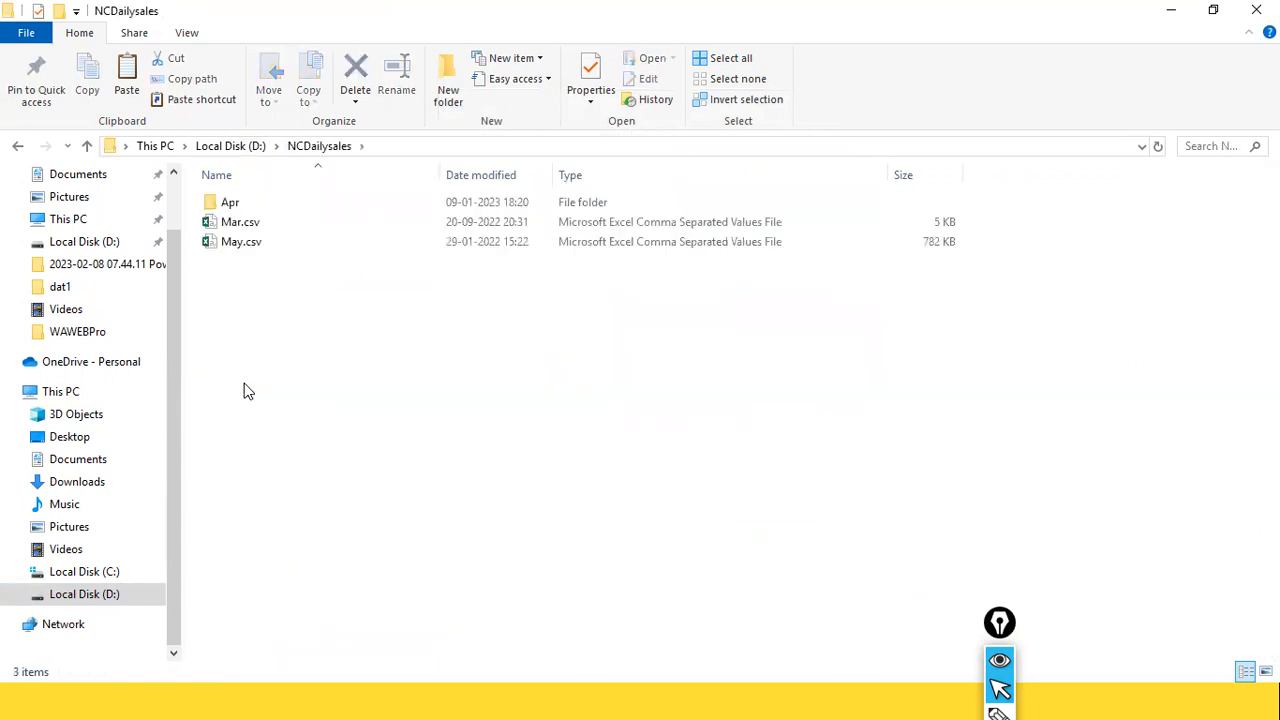
double_click(255, 201)
click(325, 147)
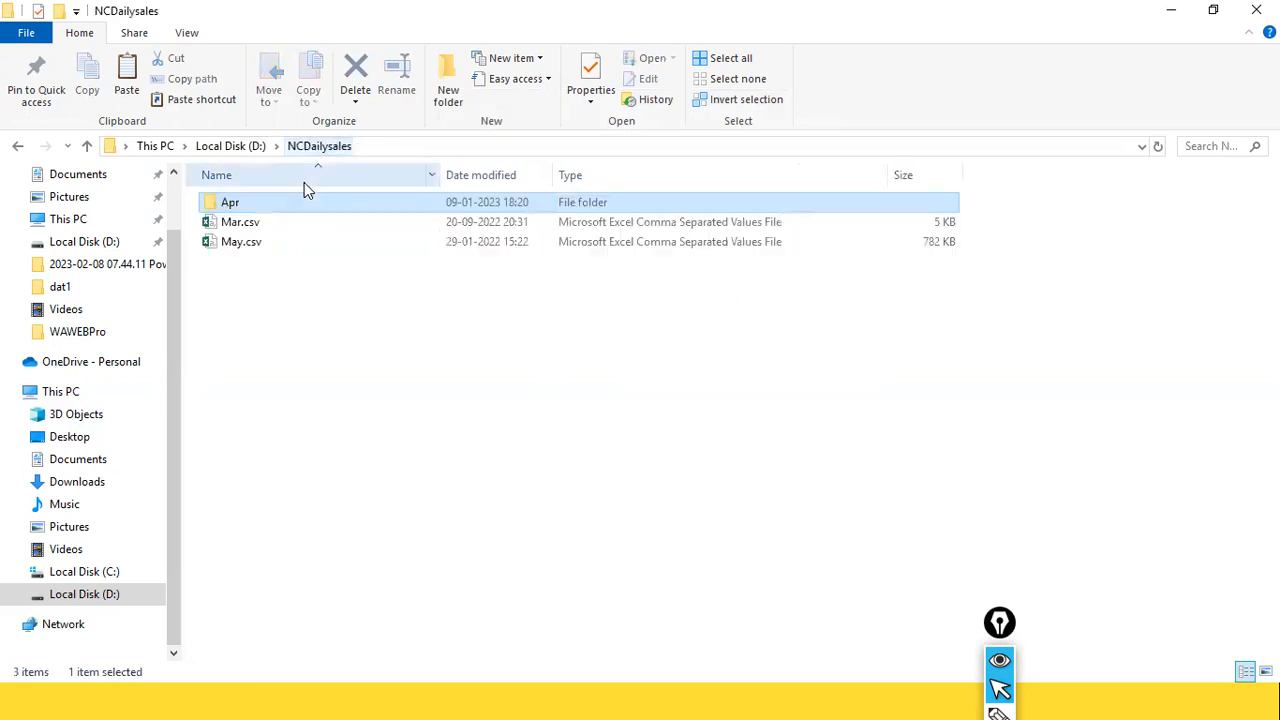
click(262, 243)
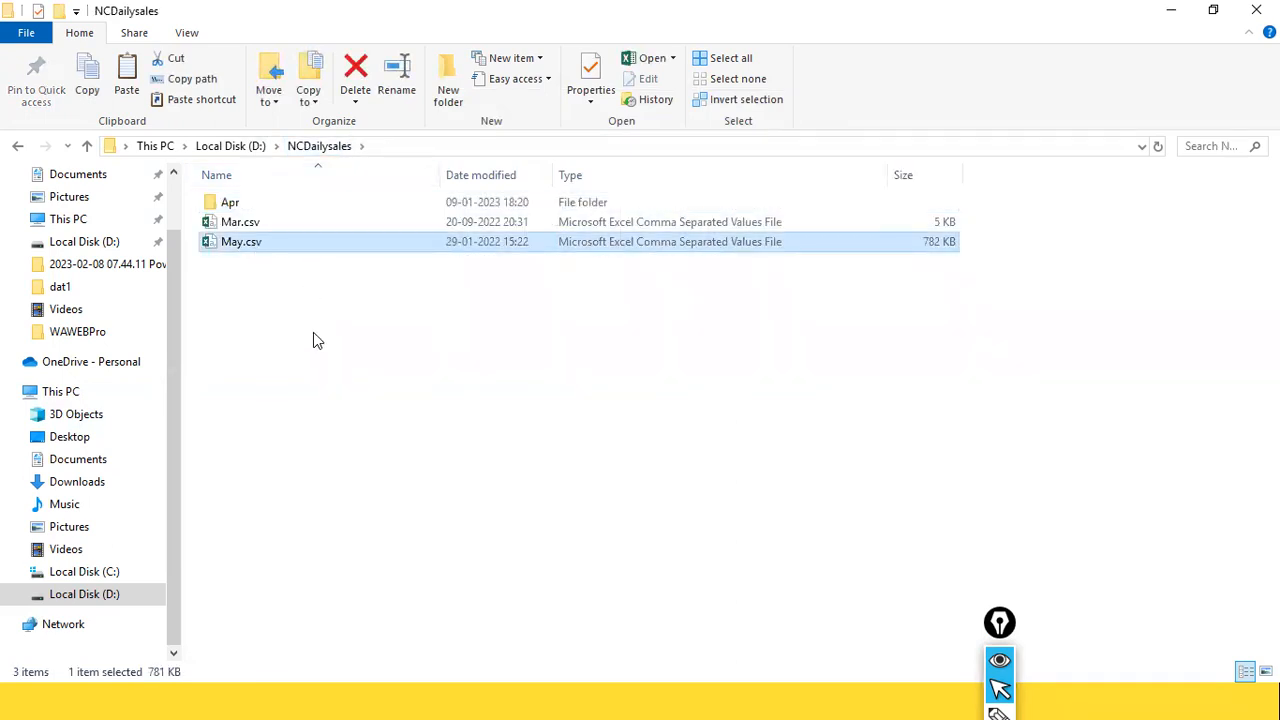
key(Delete)
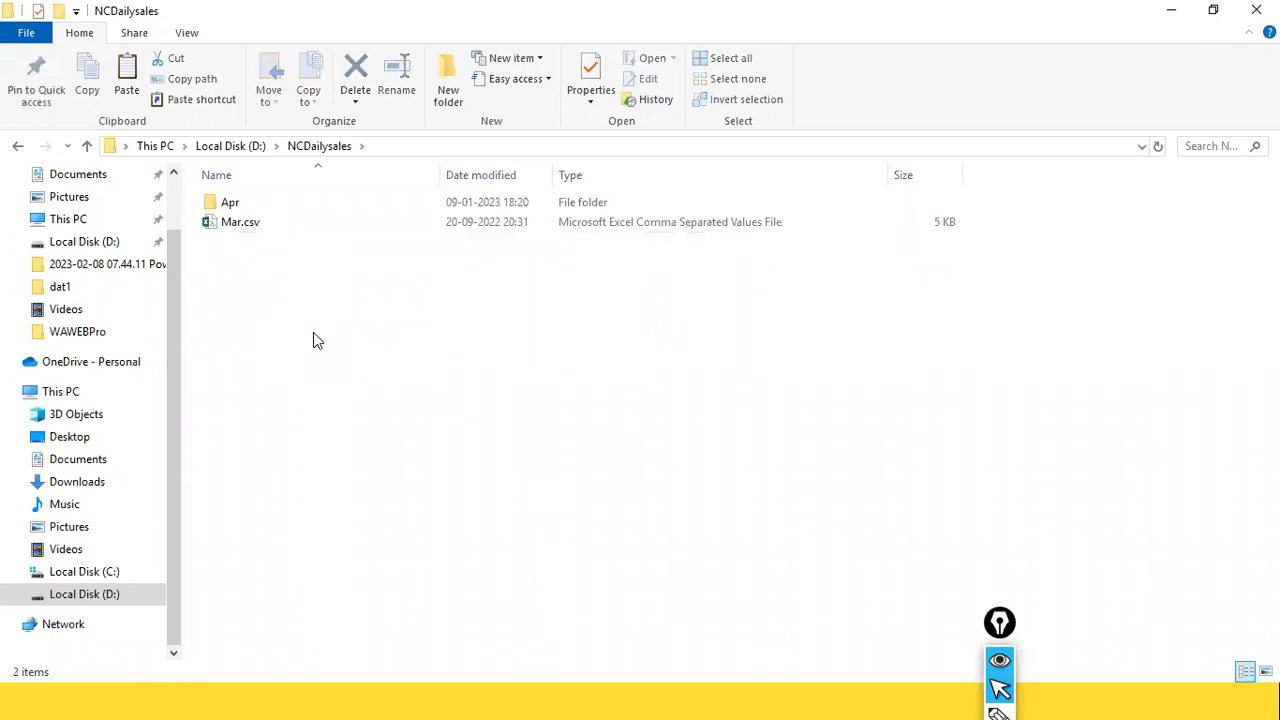
- Switch to Power BI Desktop, refresh the report data without May.csv and recheck the NCDailysales folder contents
key(alt+Tab)
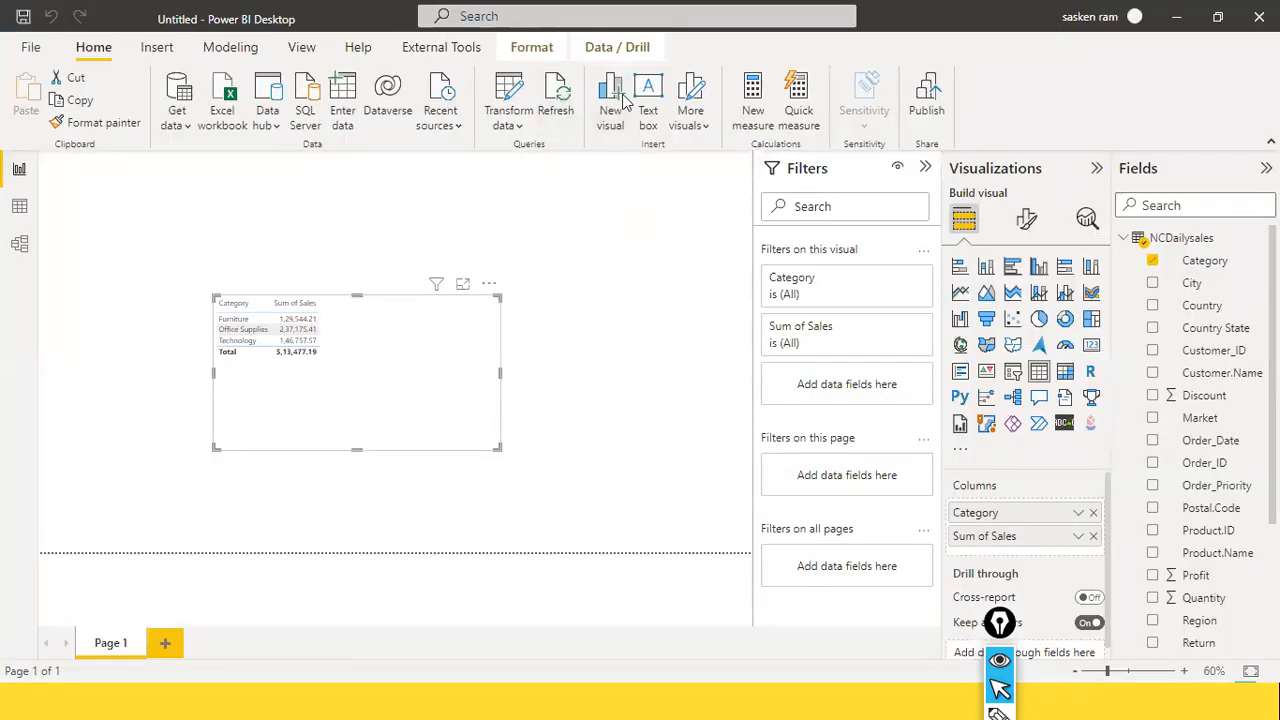
click(563, 92)
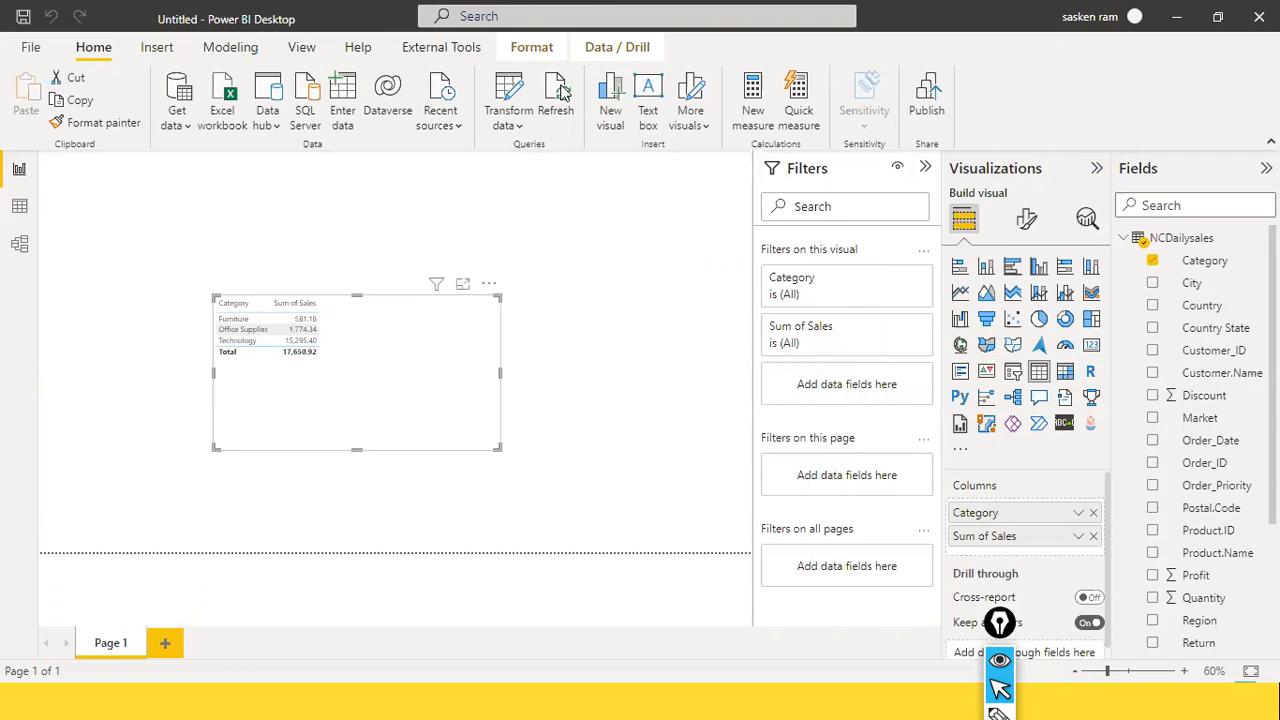
click(615, 392)
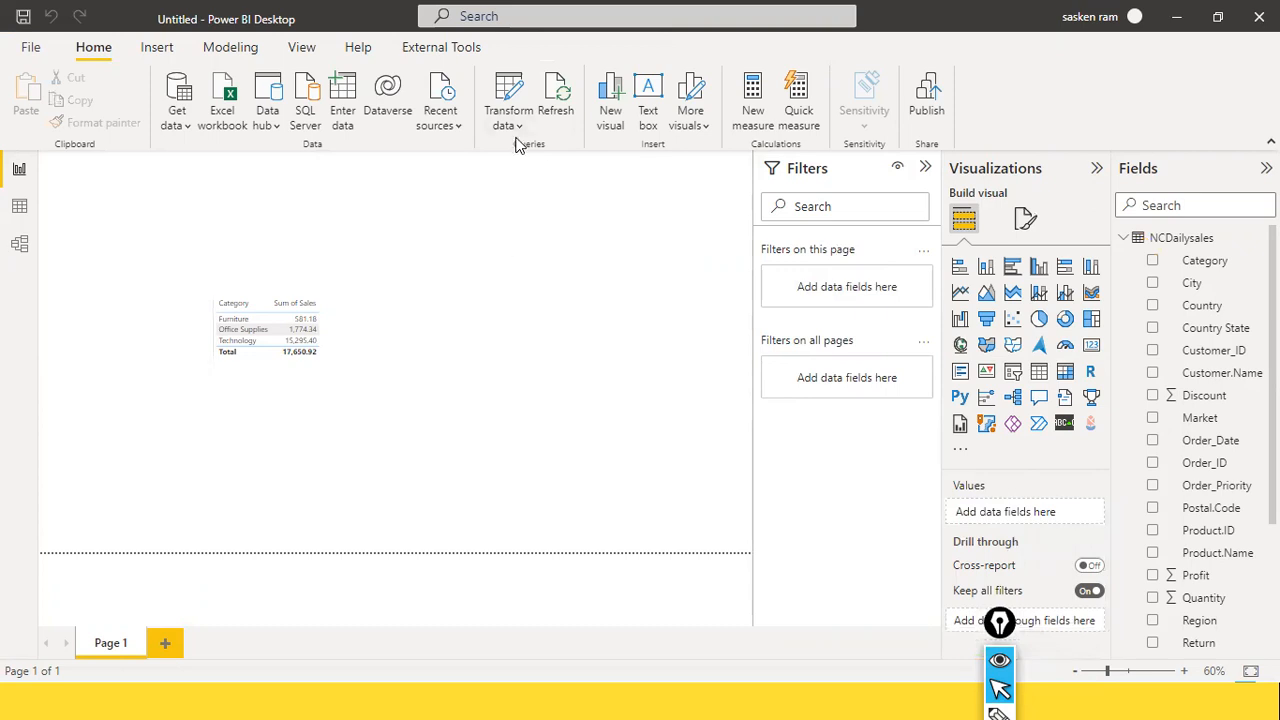
key(alt+Tab)
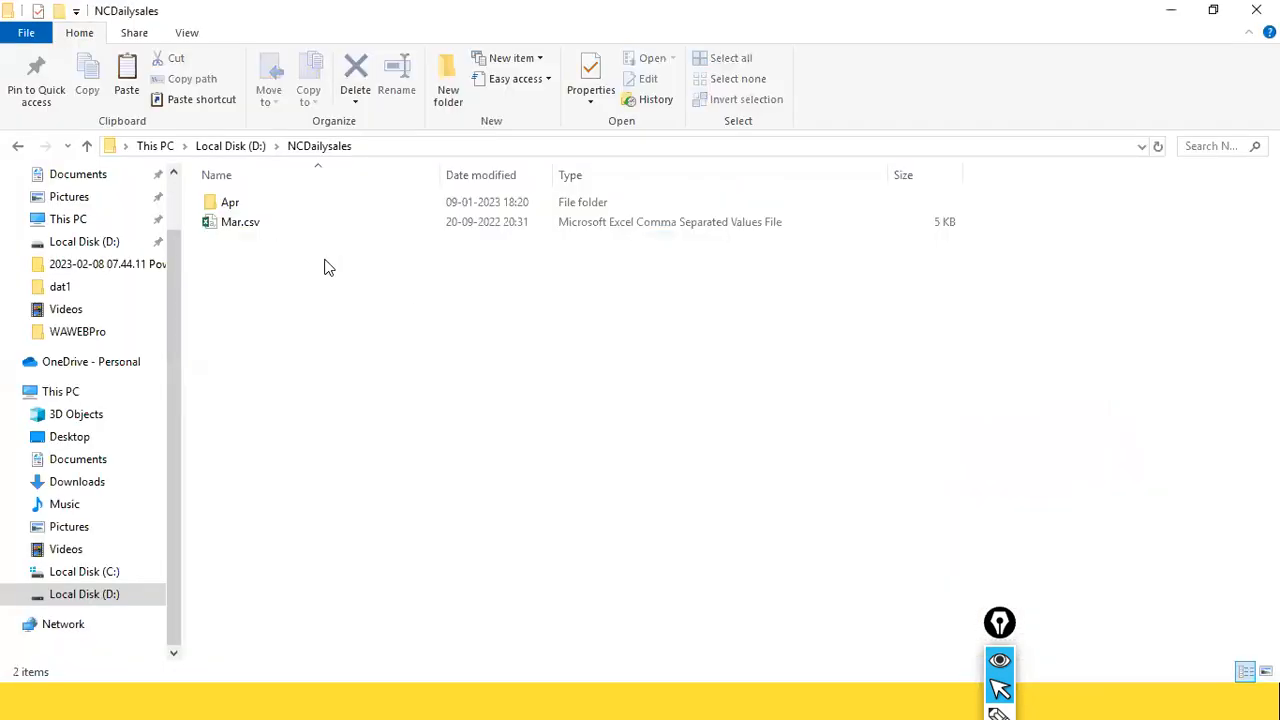
key(alt+Tab)
- Open the NCDailysales query in Power Query Editor and remove the Row.ID column
click(521, 127)
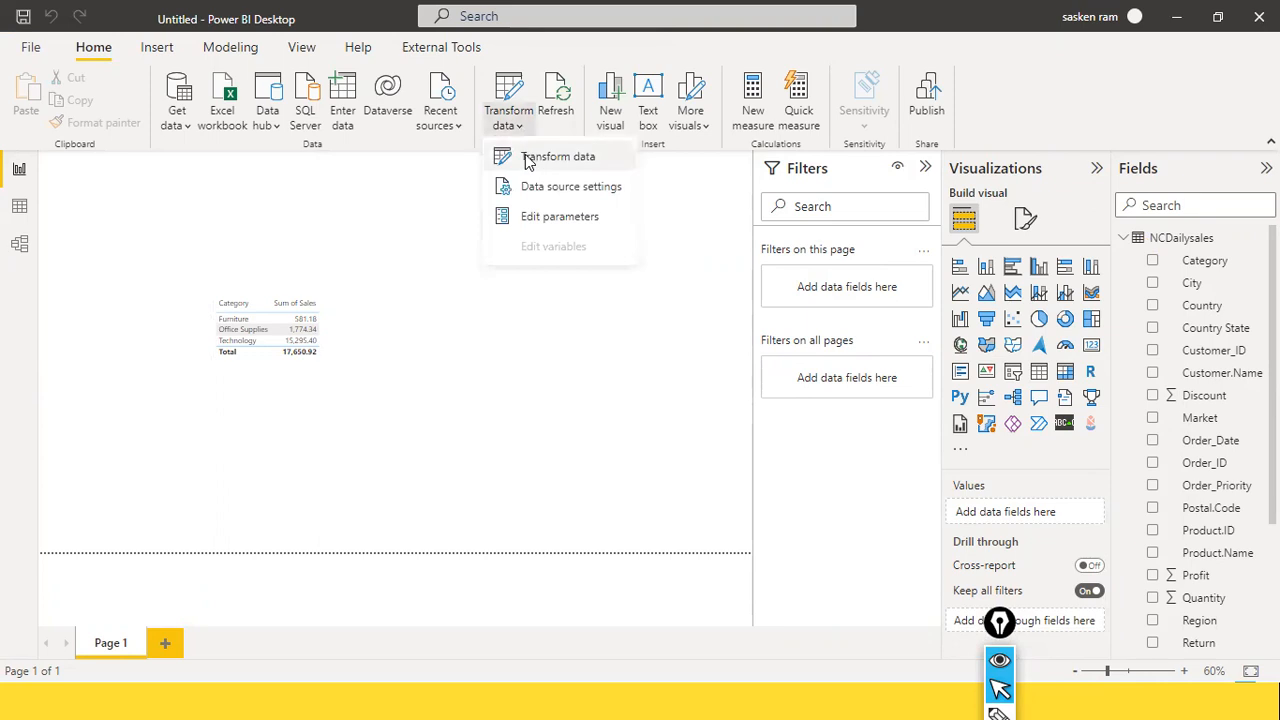
click(527, 160)
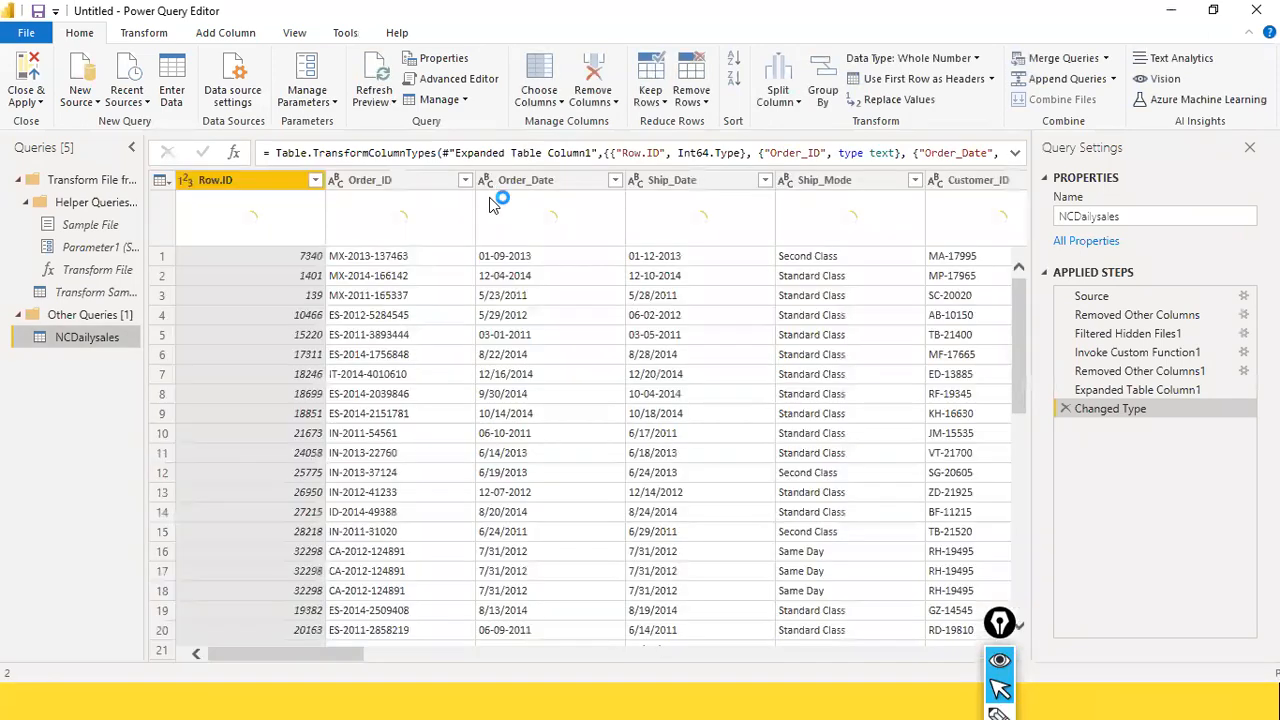
right_click(244, 184)
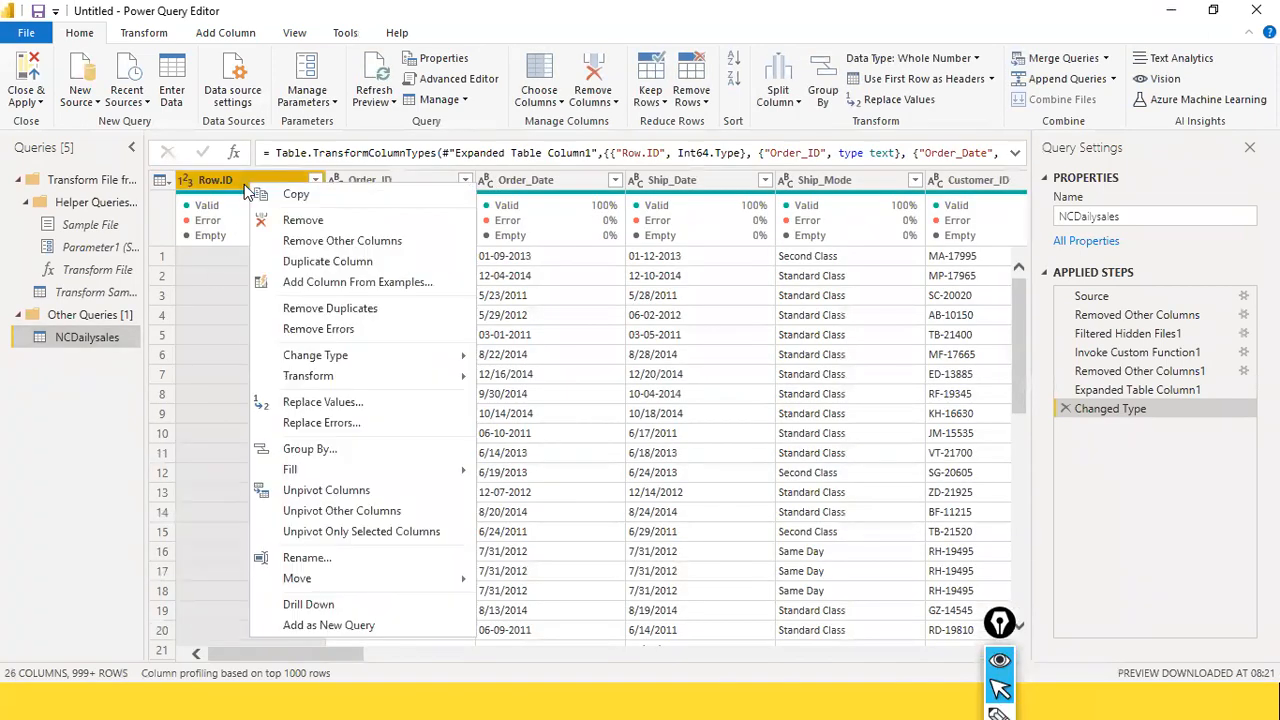
click(295, 220)
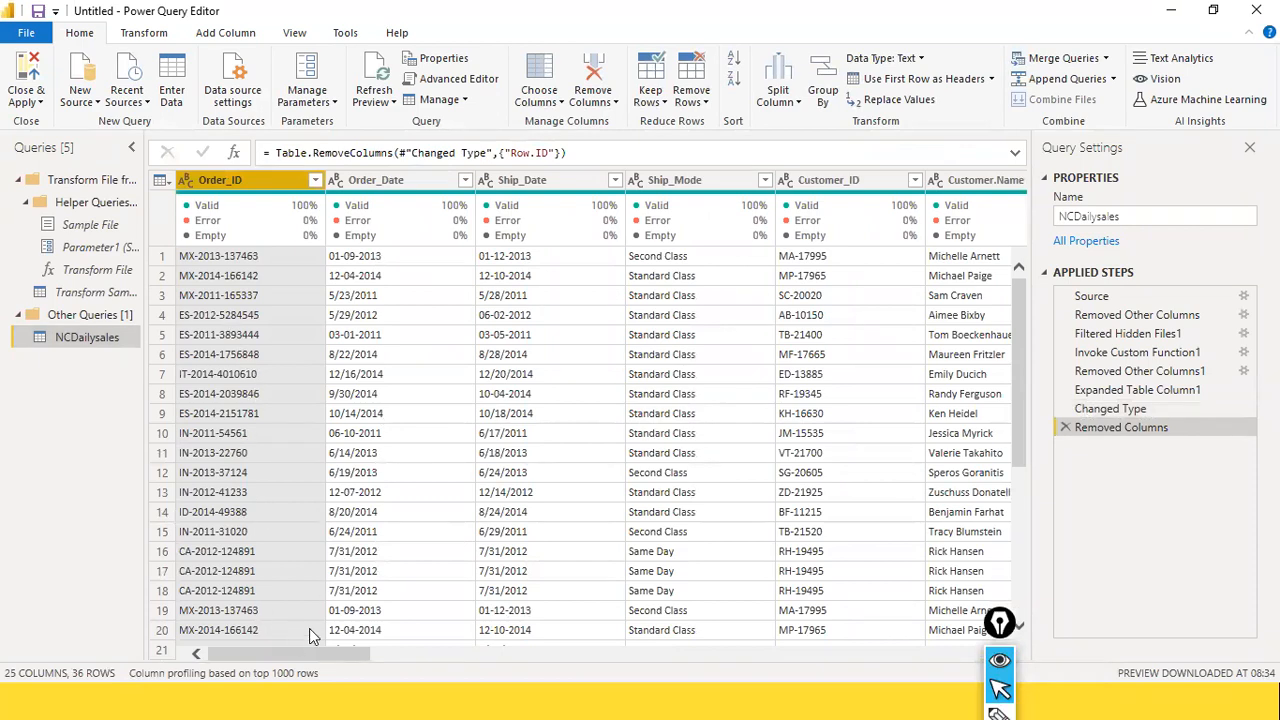
- Examine the remaining NCDailysales columns across to Sales, Quantity, Discount and Profit, and the available operations for Order_Date
drag(289, 658, 537, 658)
drag(658, 664, 163, 600)
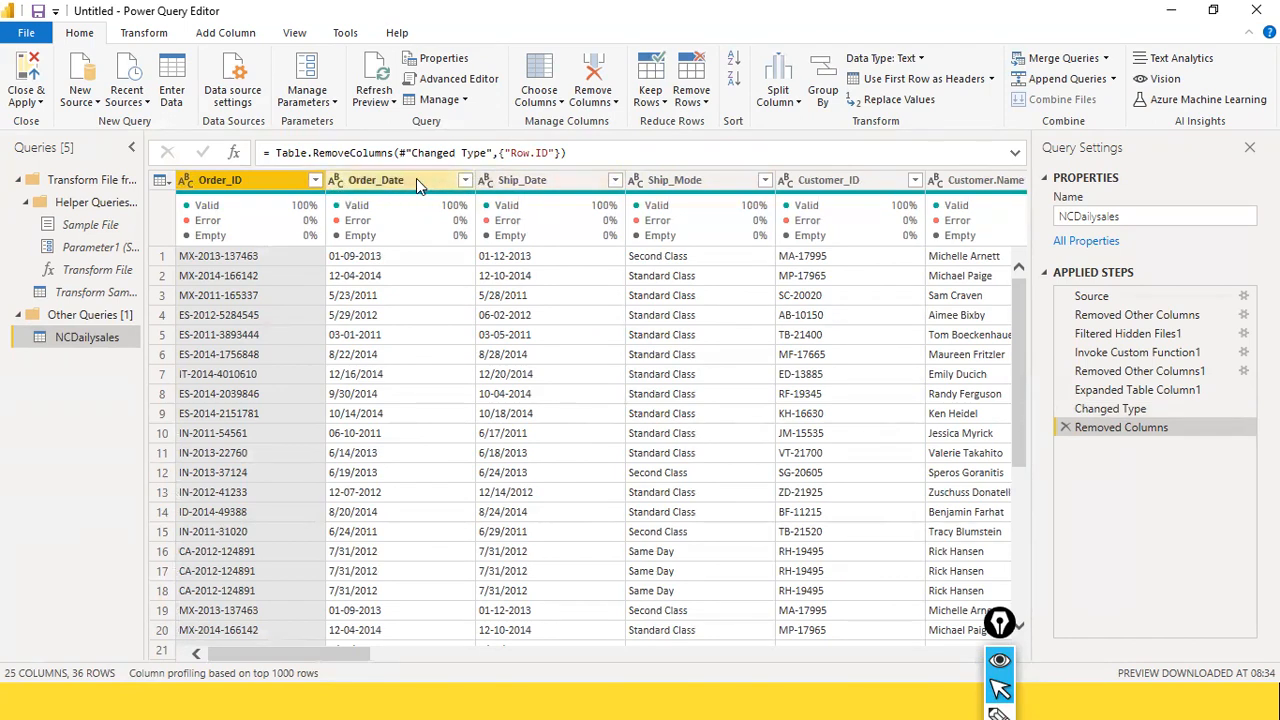
drag(345, 645, 847, 648)
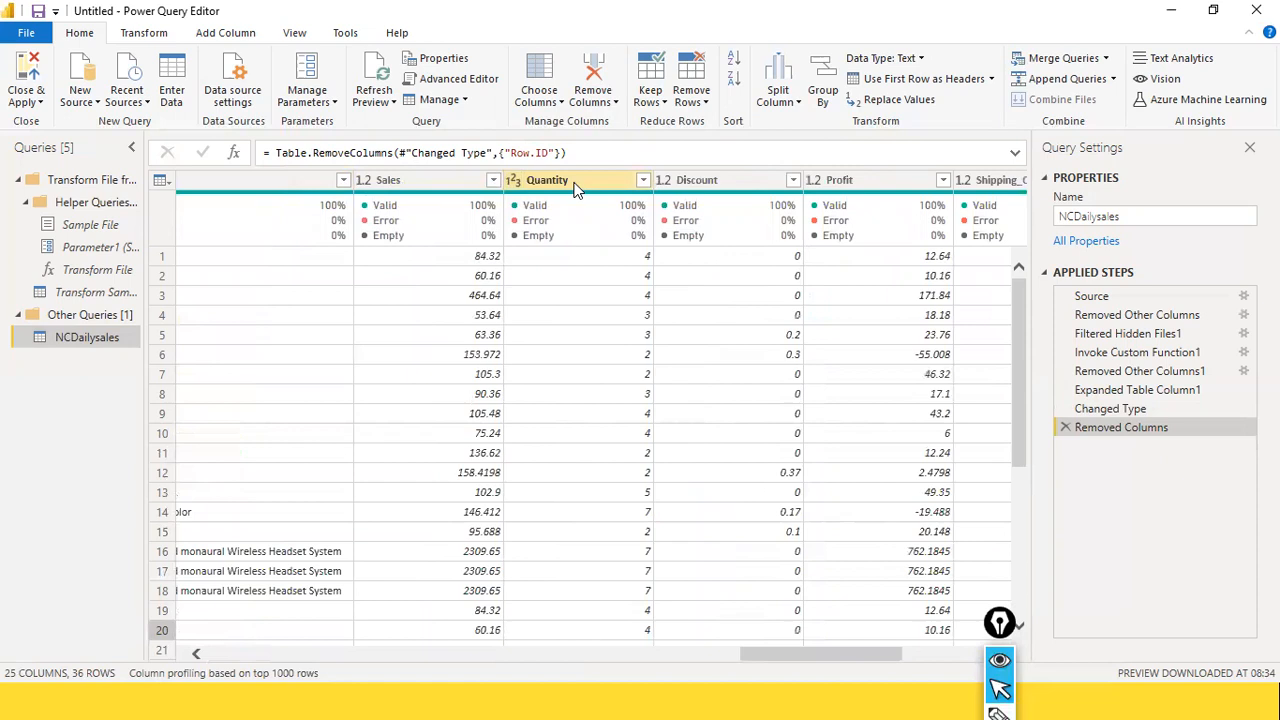
drag(800, 655, 225, 635)
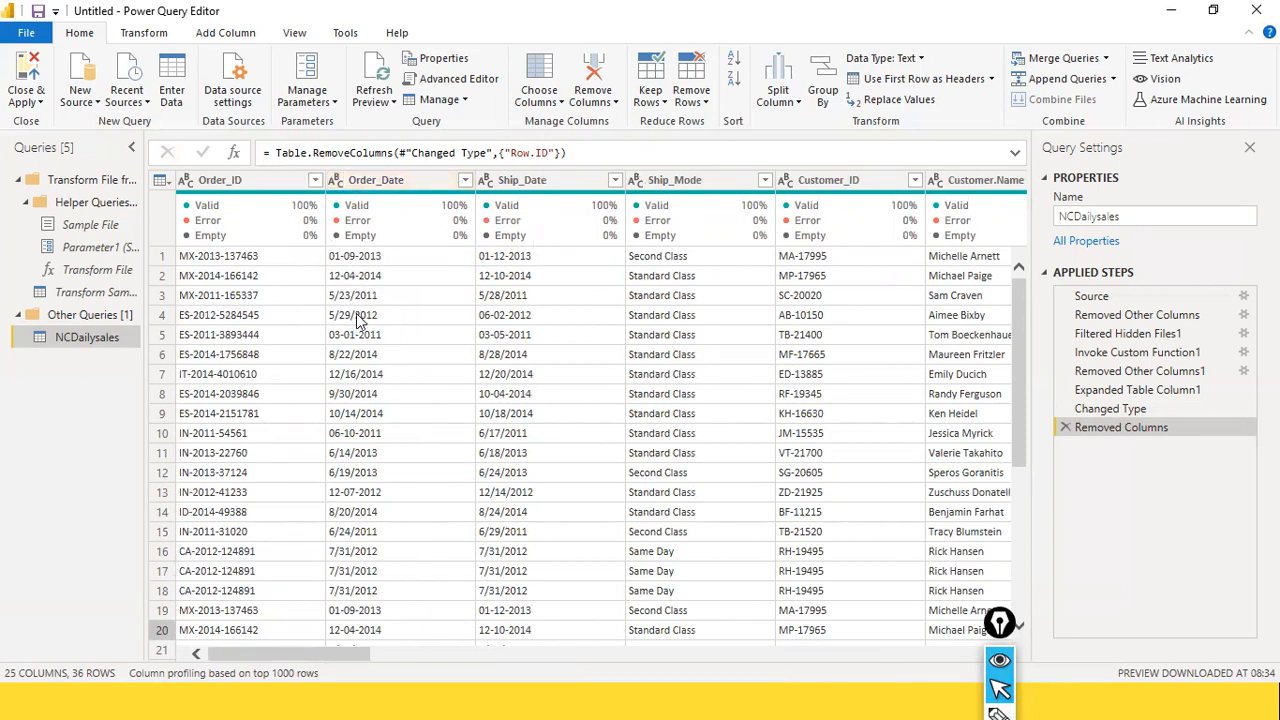
right_click(427, 193)
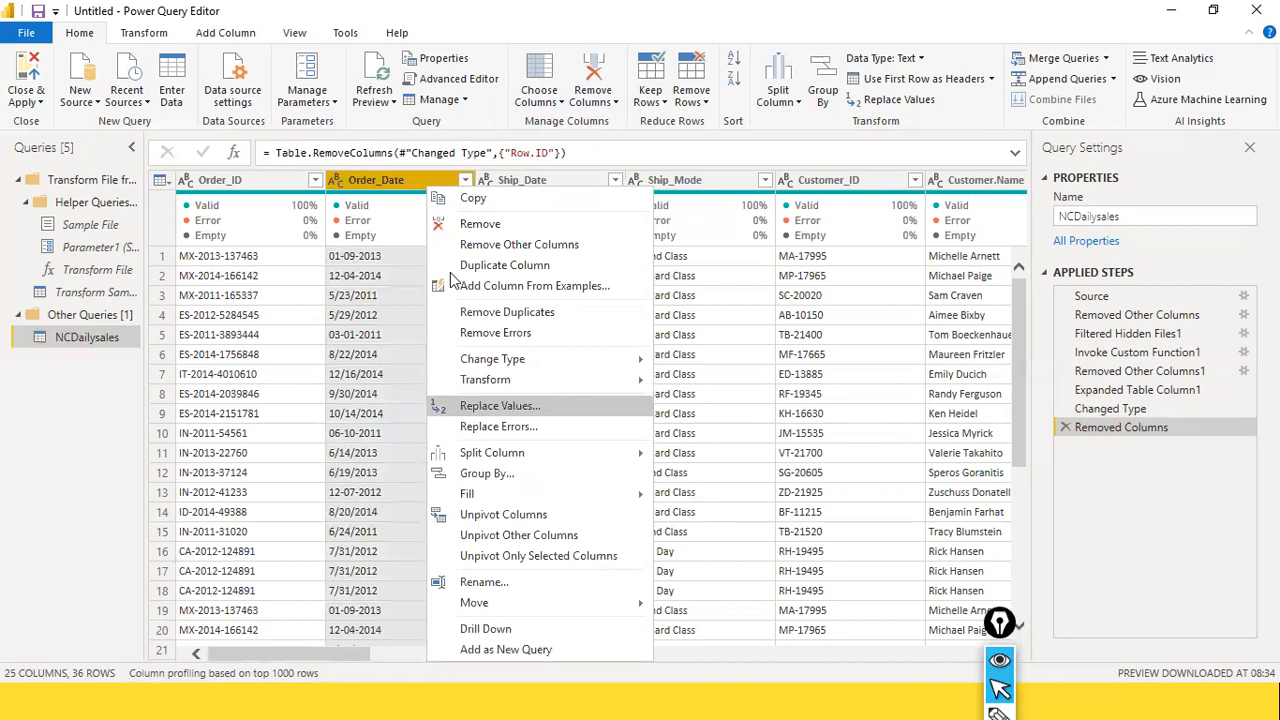
click(408, 5)
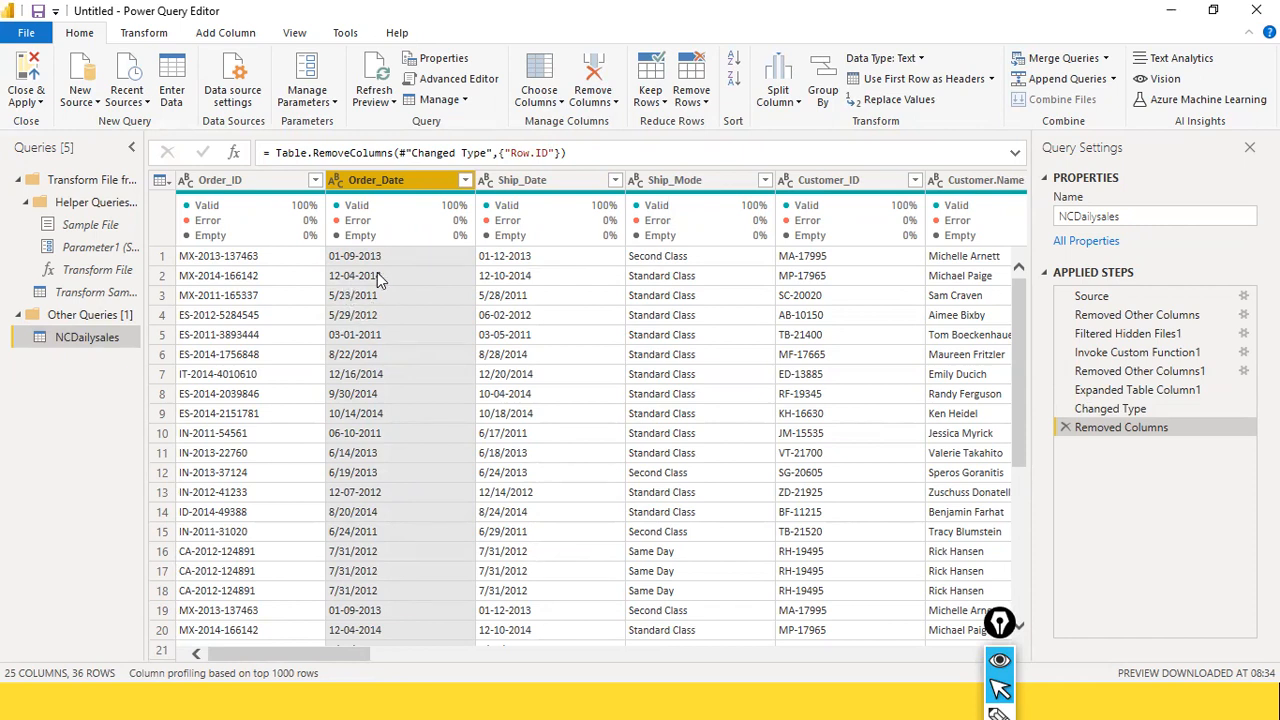
- Replace every "-" with "/" in the Order_Date column
right_click(410, 181)
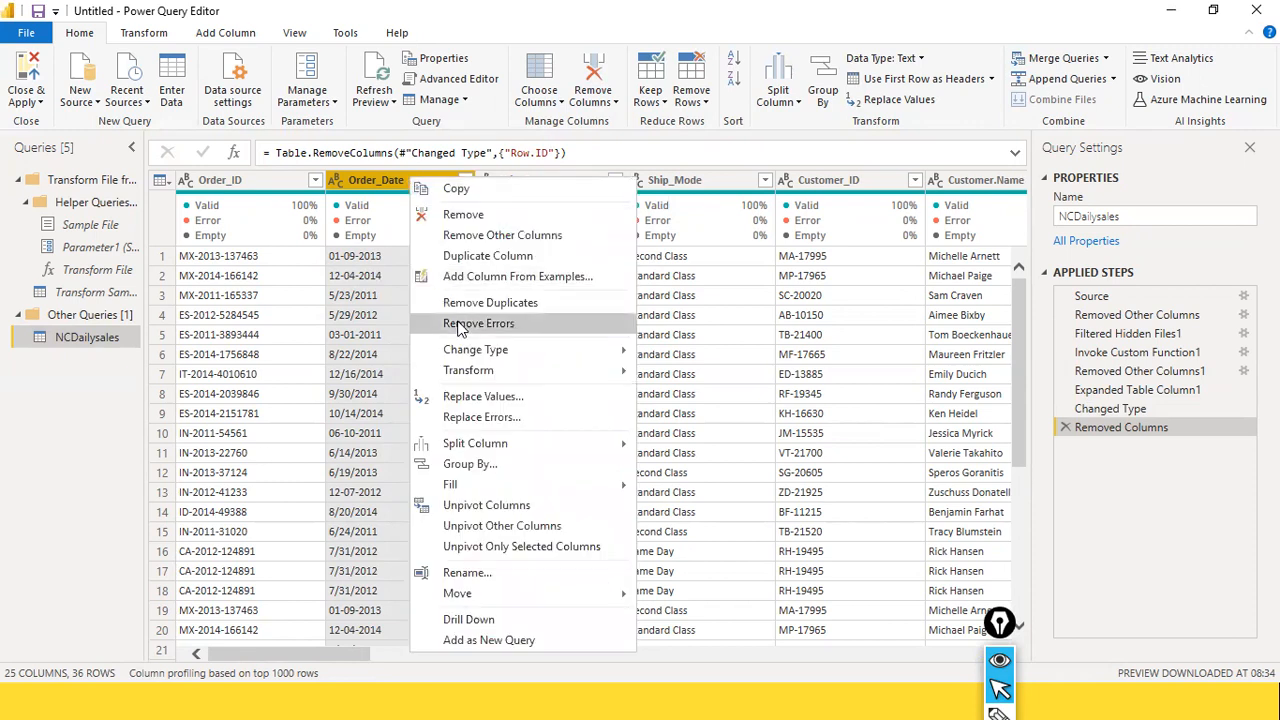
click(493, 396)
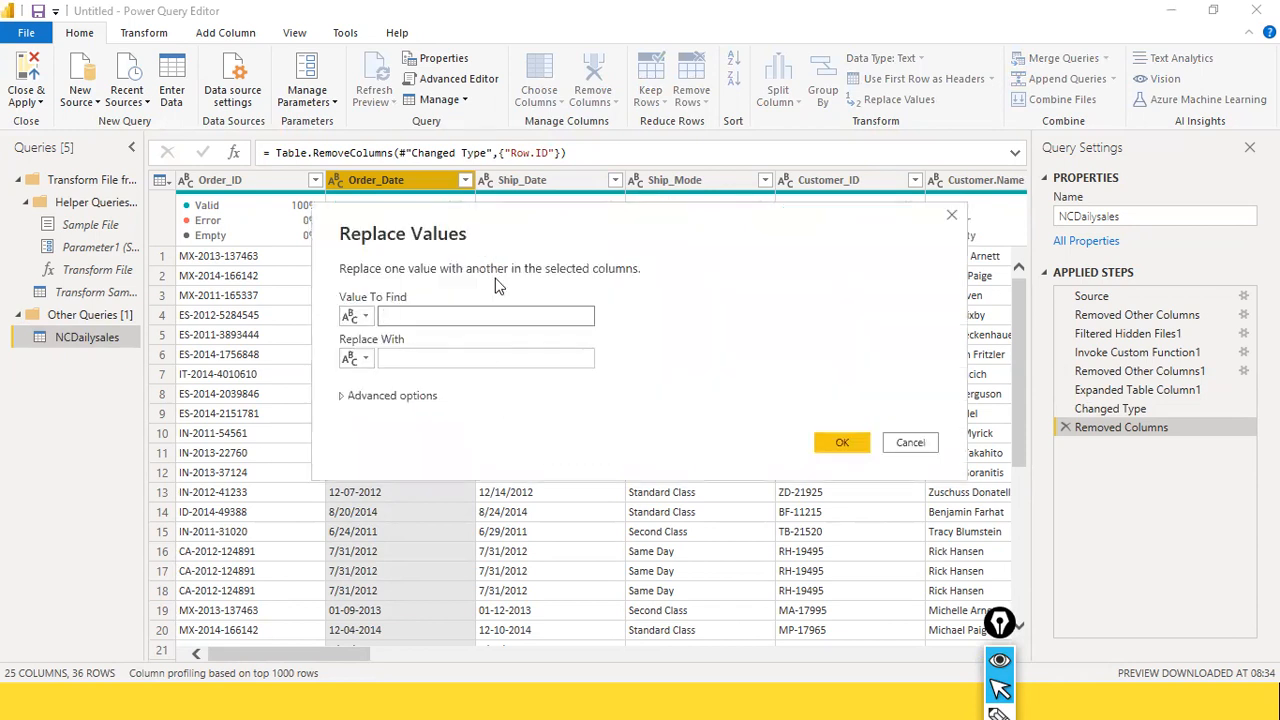
click(603, 301)
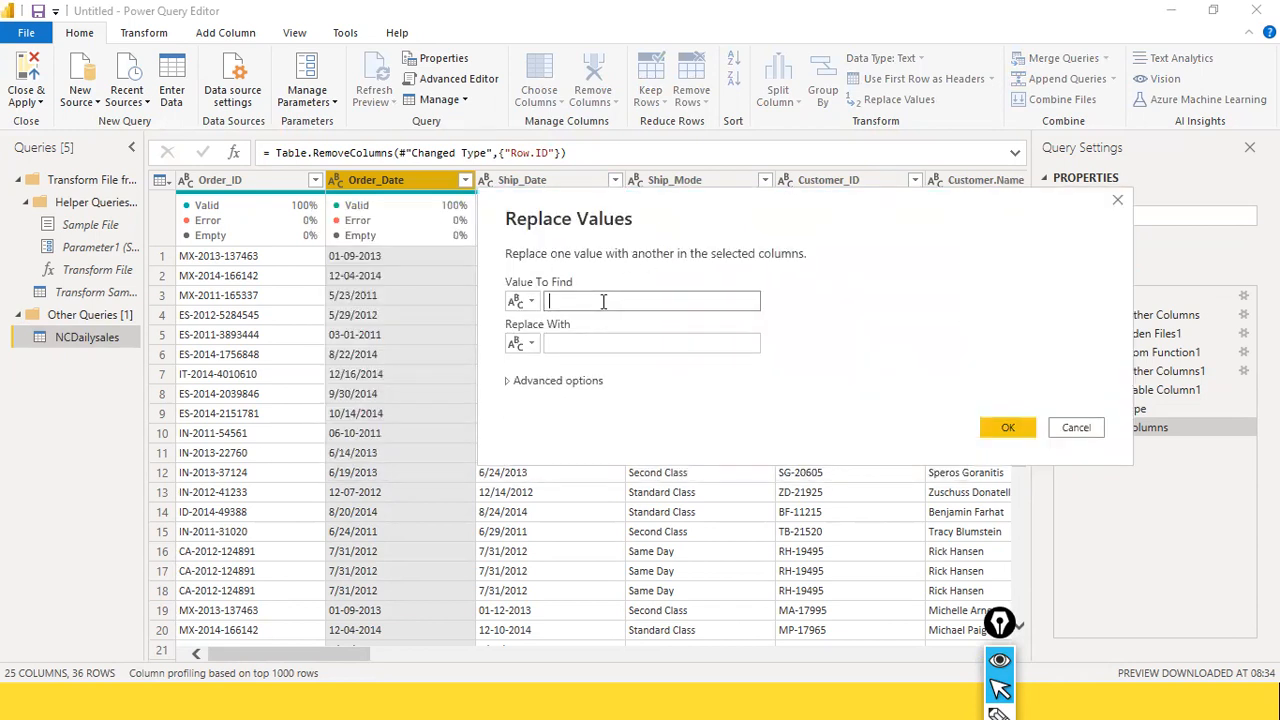
text(-)
click(585, 345)
text(/)
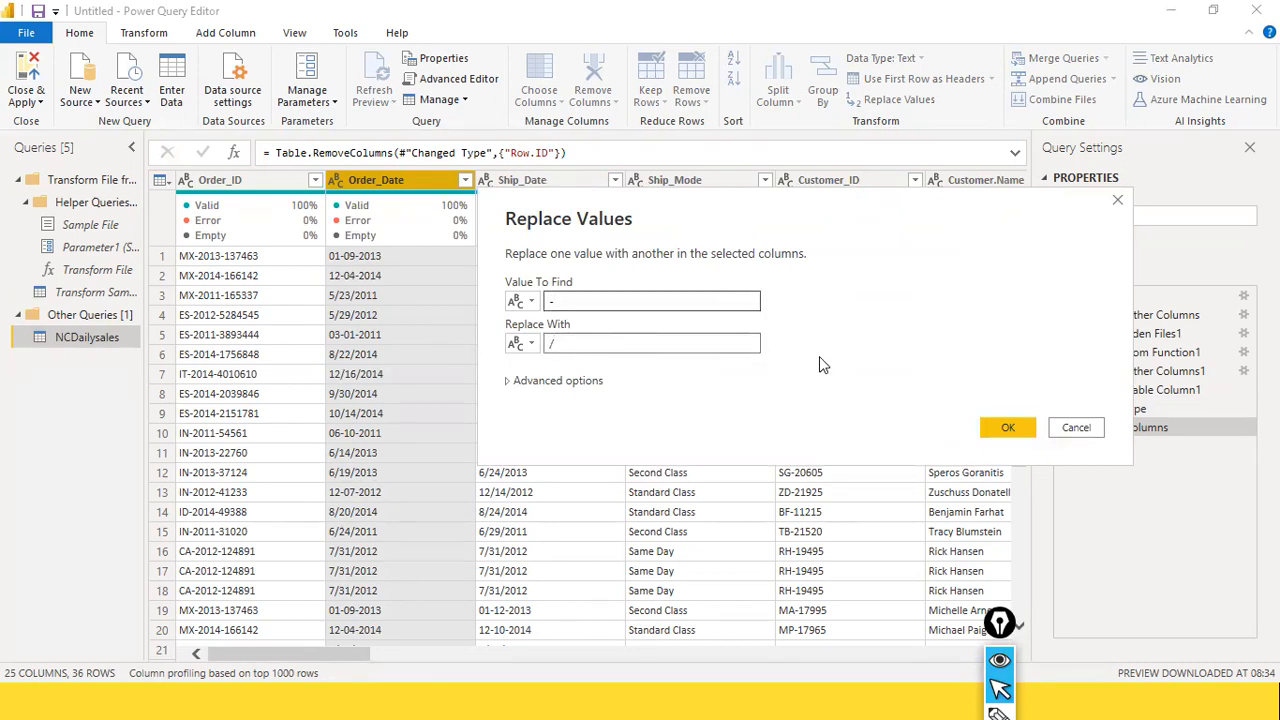
click(1006, 428)
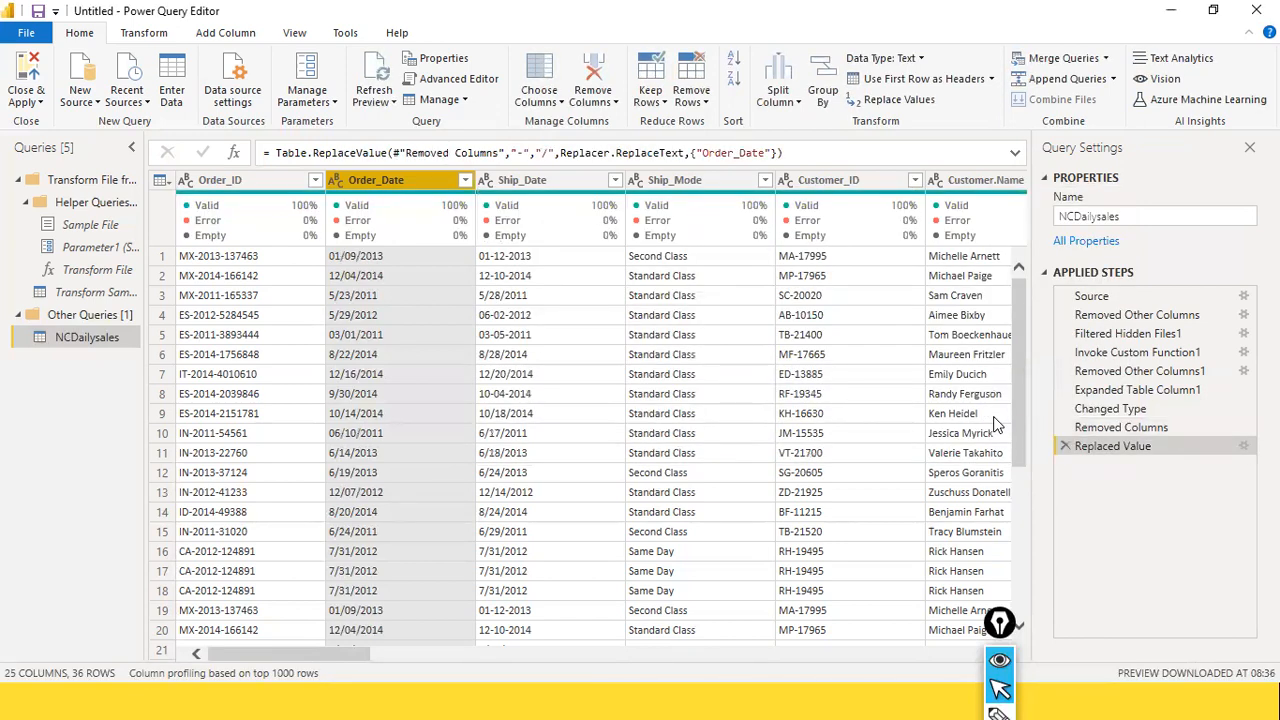
- Change the Order_Date column's type using locale, with data type Date and locale English (United States)
click(339, 183)
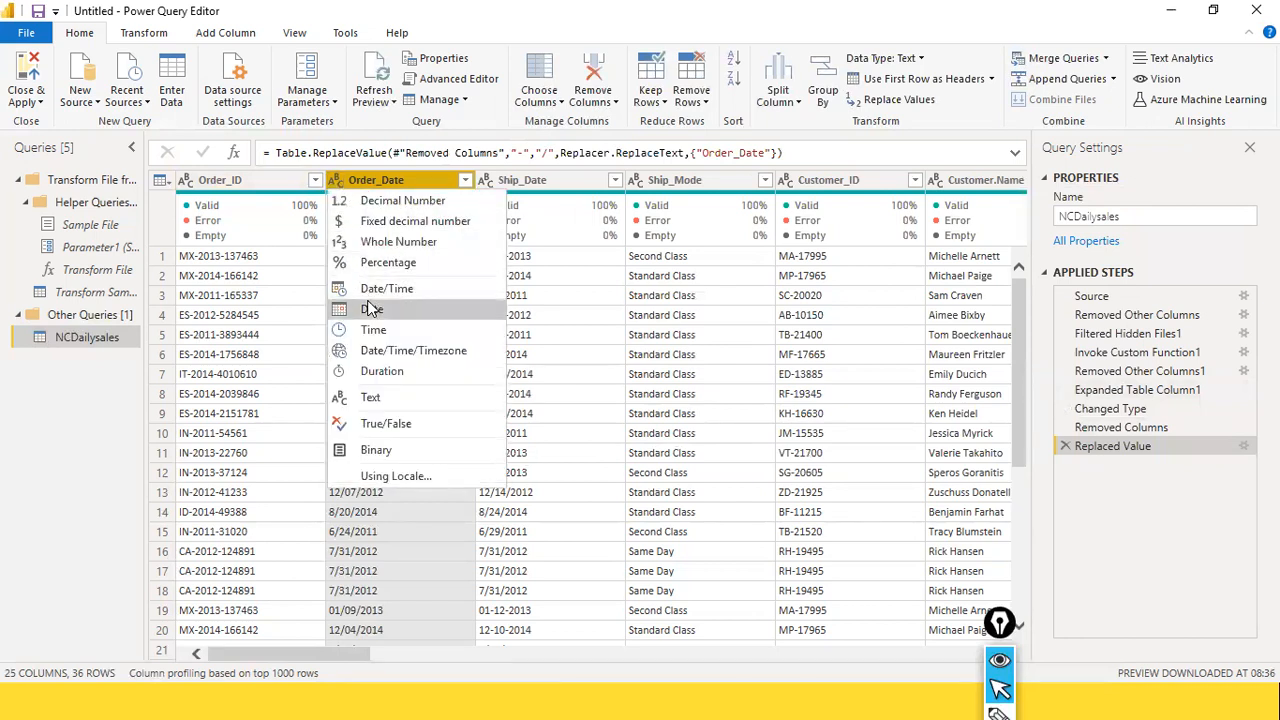
click(409, 479)
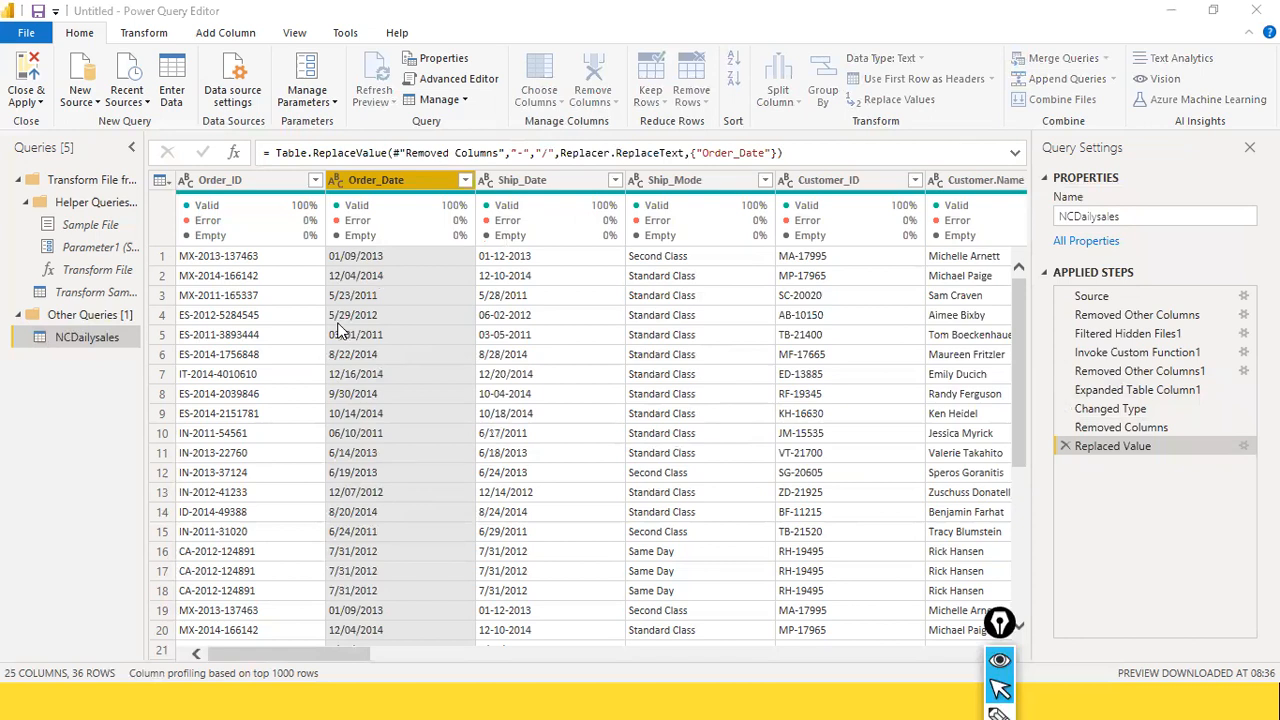
click(532, 338)
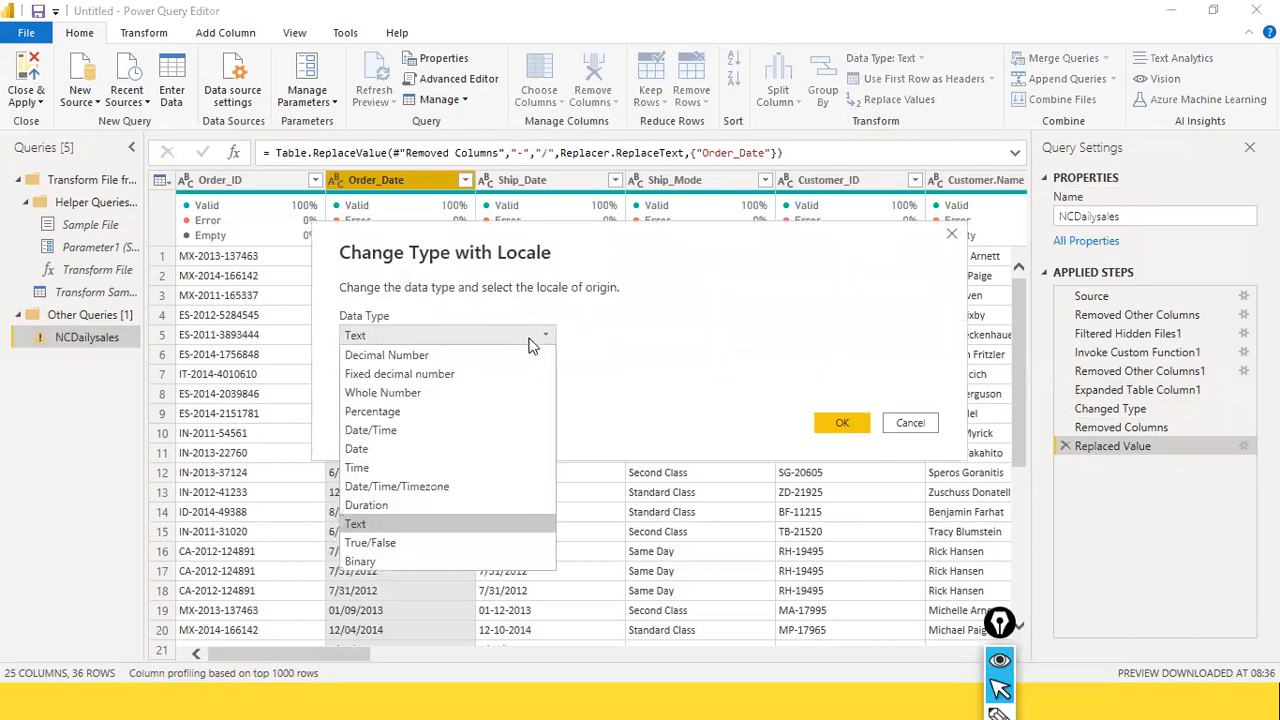
click(403, 446)
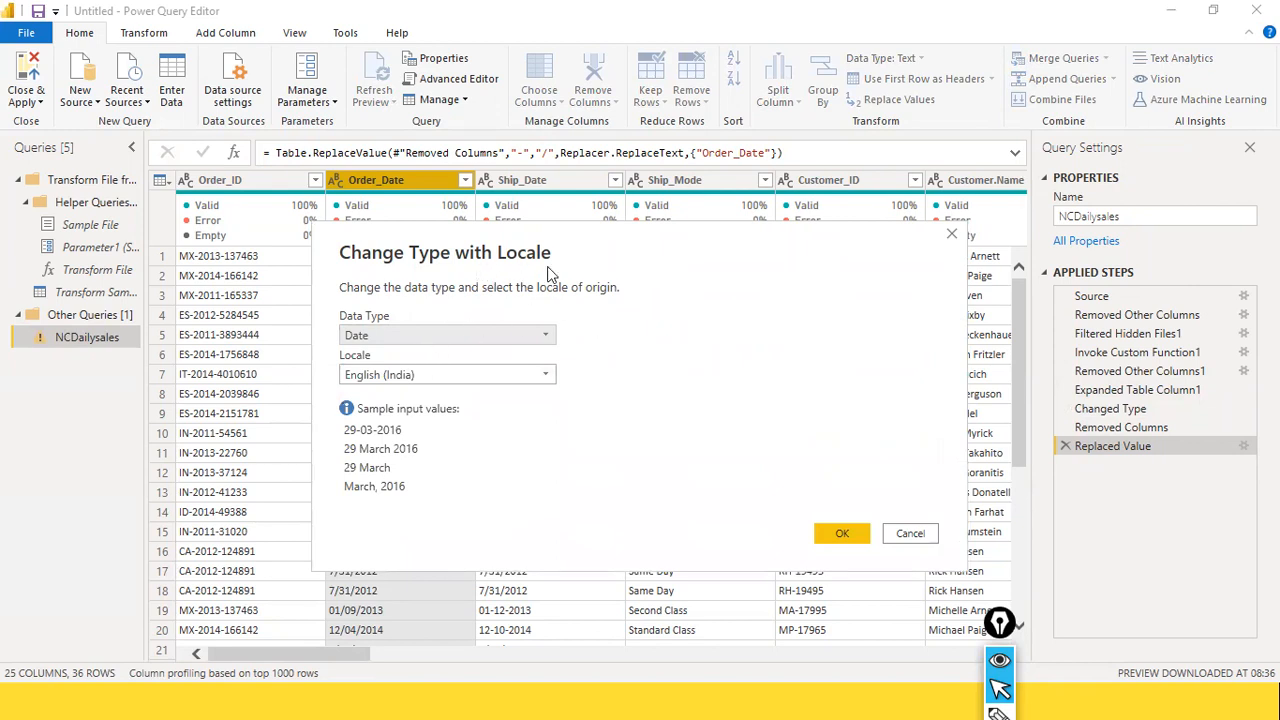
click(540, 375)
scroll(489, 570, down, 12)
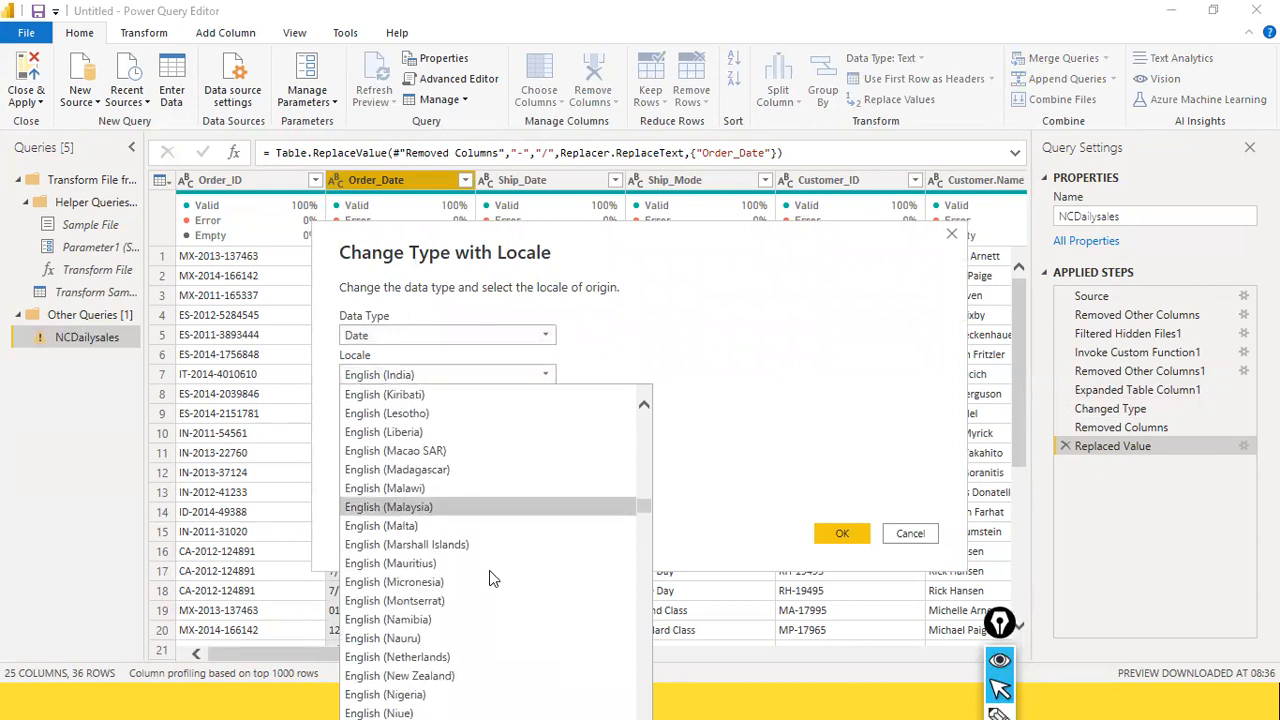
scroll(490, 575, down, 8)
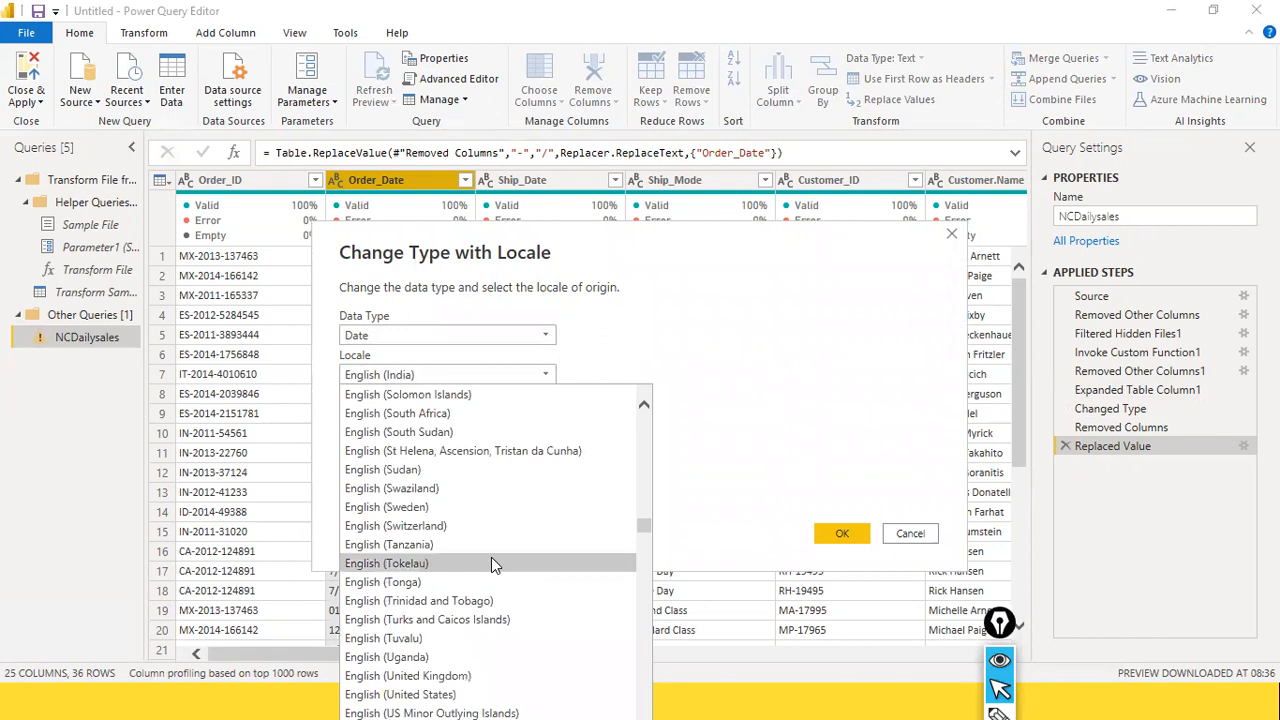
scroll(491, 560, down, 2)
click(440, 582)
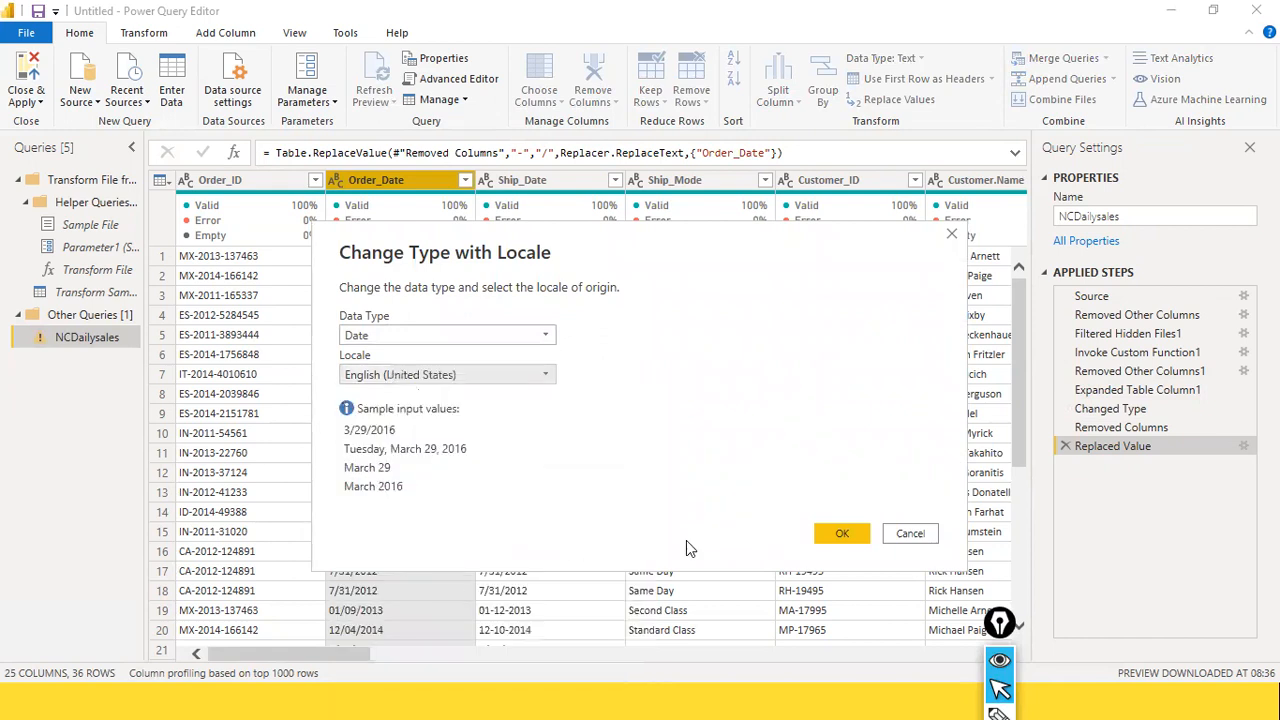
click(839, 536)
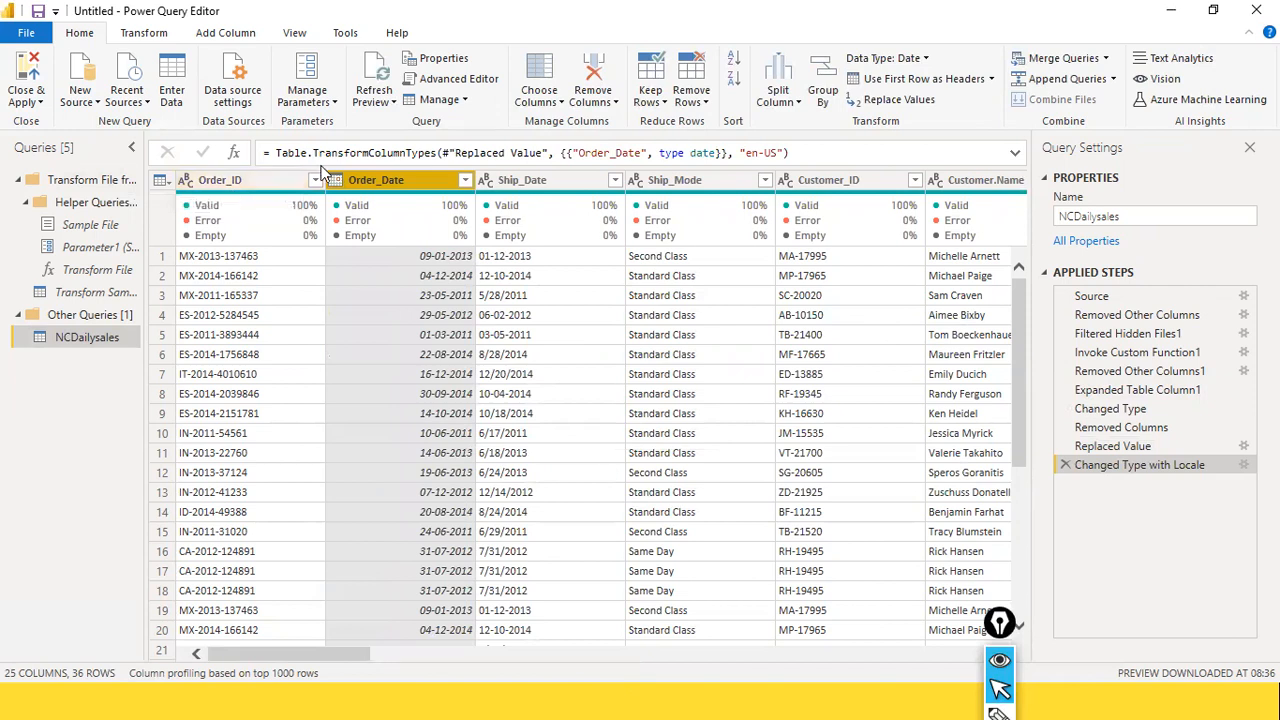
- Compare the Order_Date values at the Replaced Value and Changed Type with Locale applied steps
mouse_move(360, 200)
click(1157, 450)
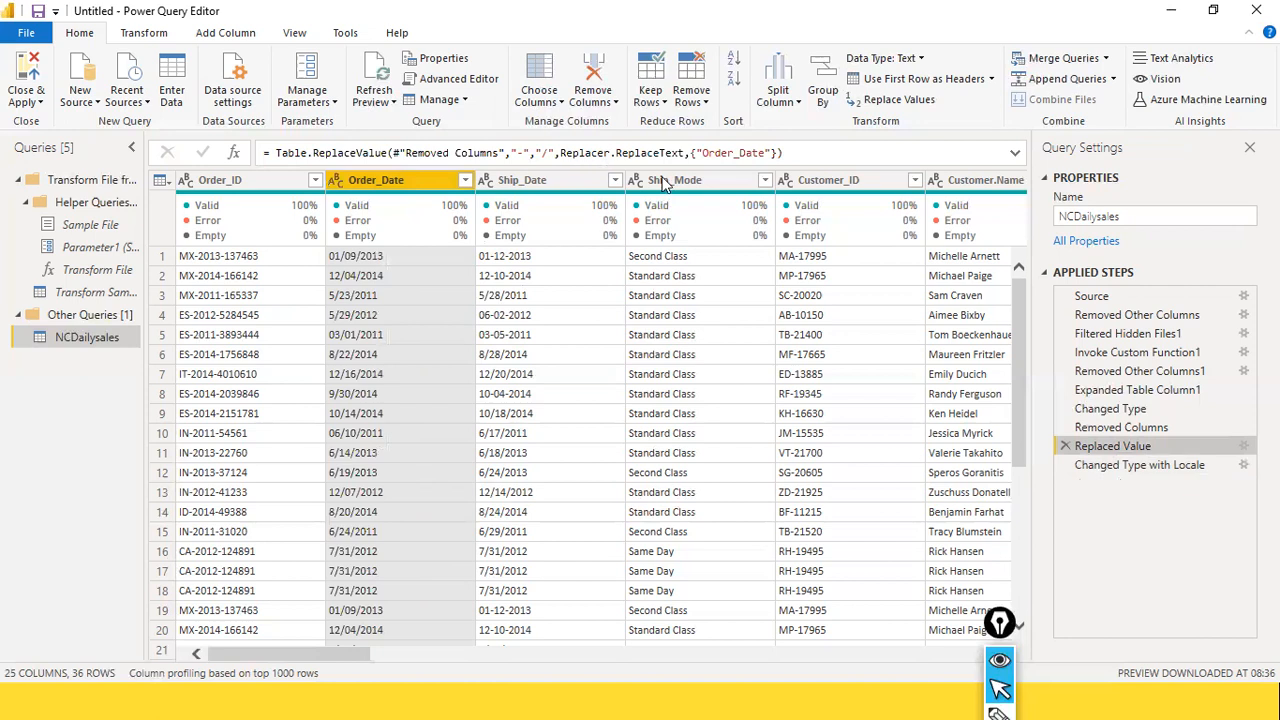
click(1128, 466)
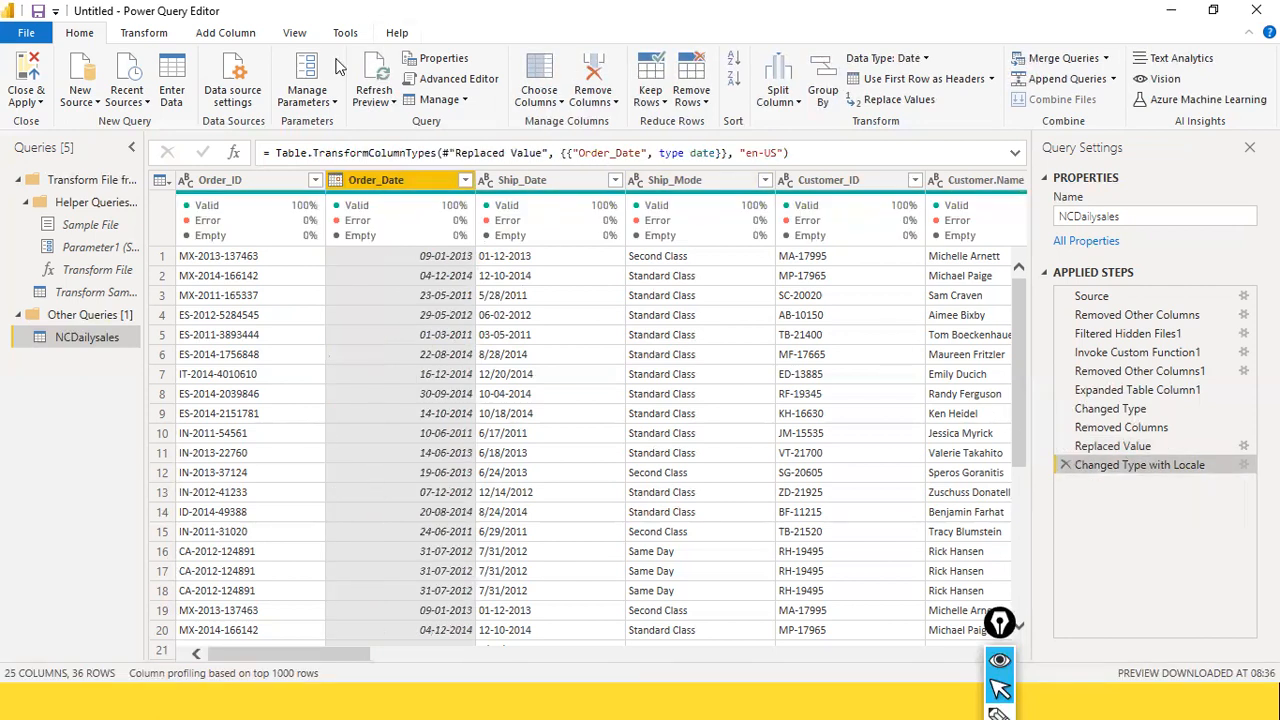
- Close the Power Query Editor and apply the pending query changes to the report
click(26, 33)
click(51, 65)
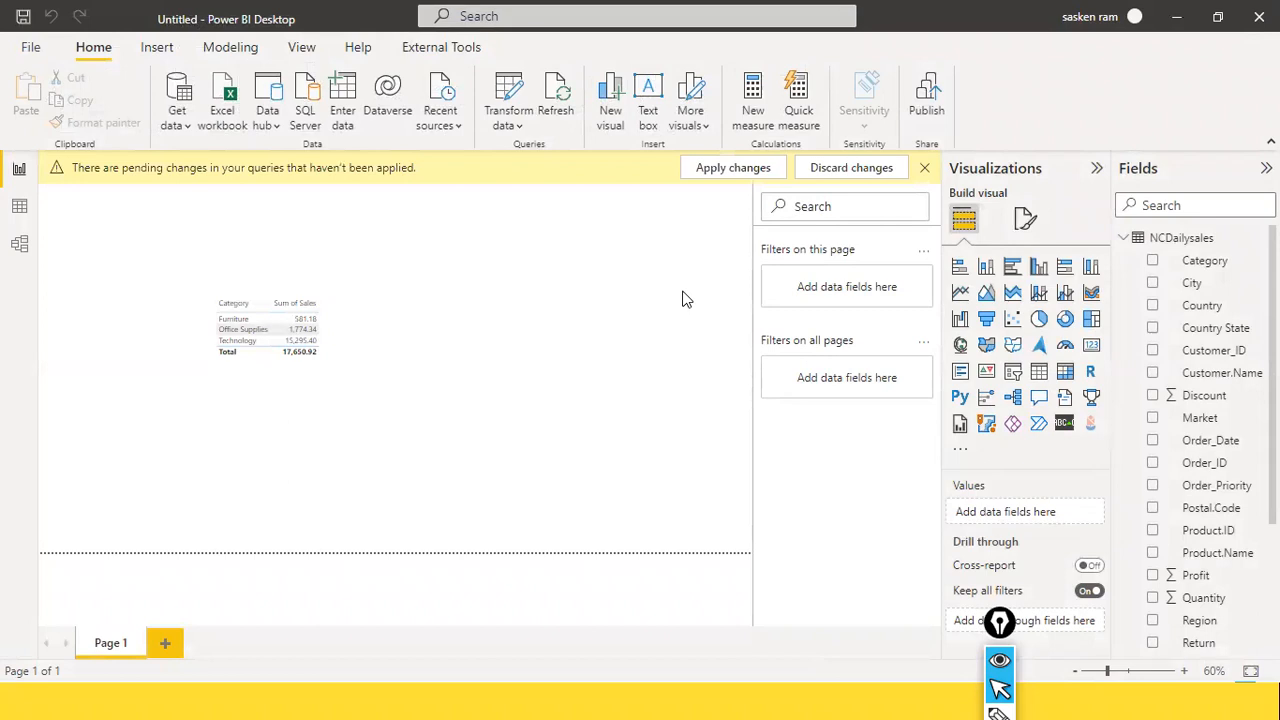
click(729, 167)
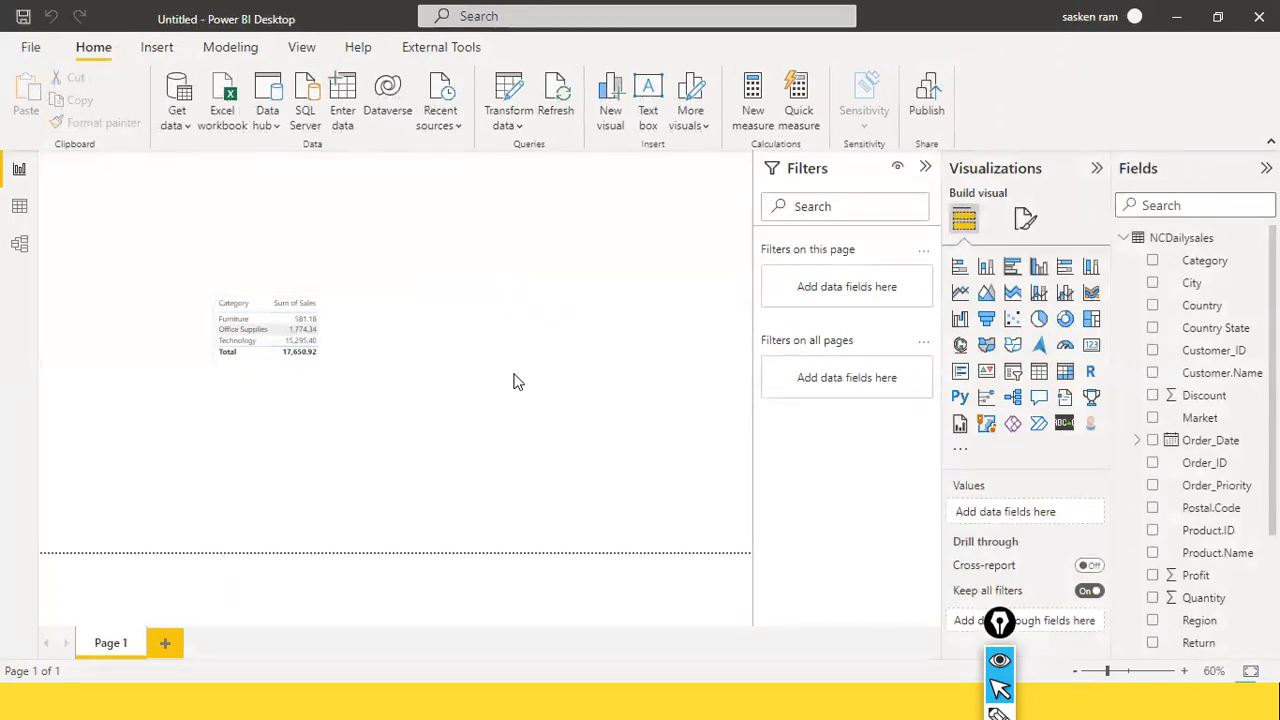
- Switch to File Explorer, check the NCDailysales folder, and copy May.csv from D:\stu
key(alt+Tab)
click(270, 208)
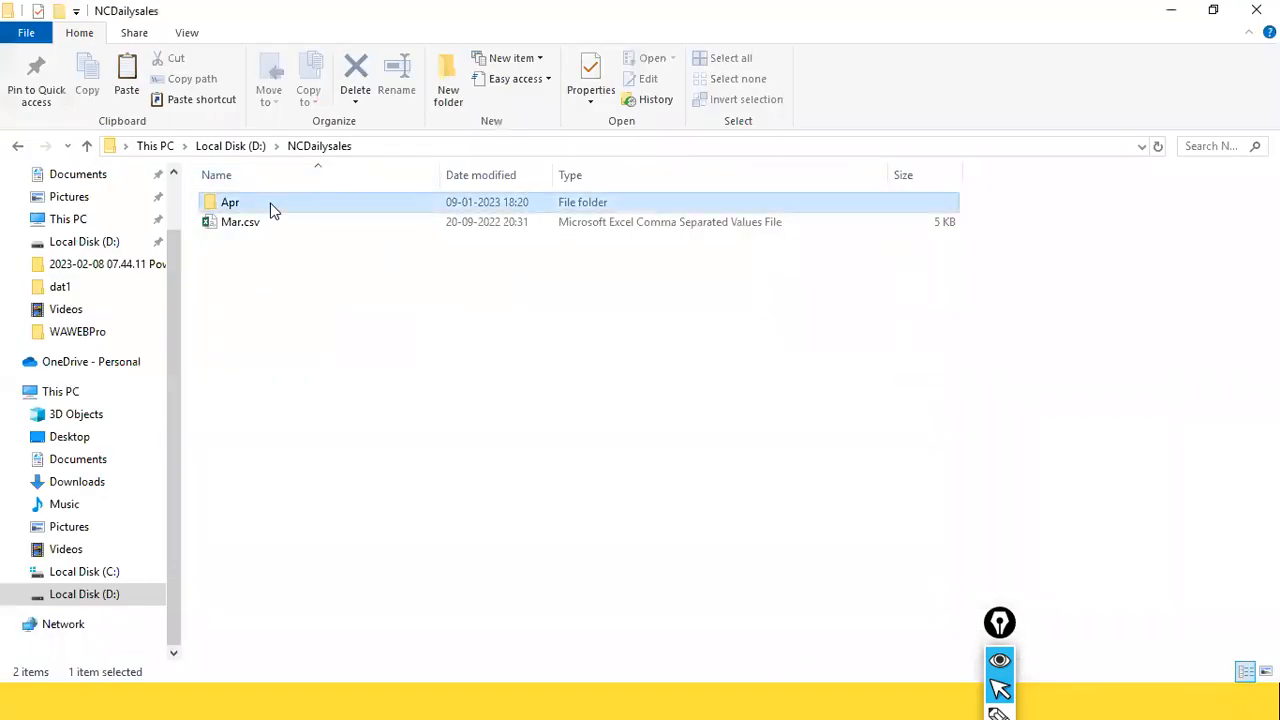
double_click(270, 208)
click(304, 150)
key(alt+Tab)
key(alt+Tab)
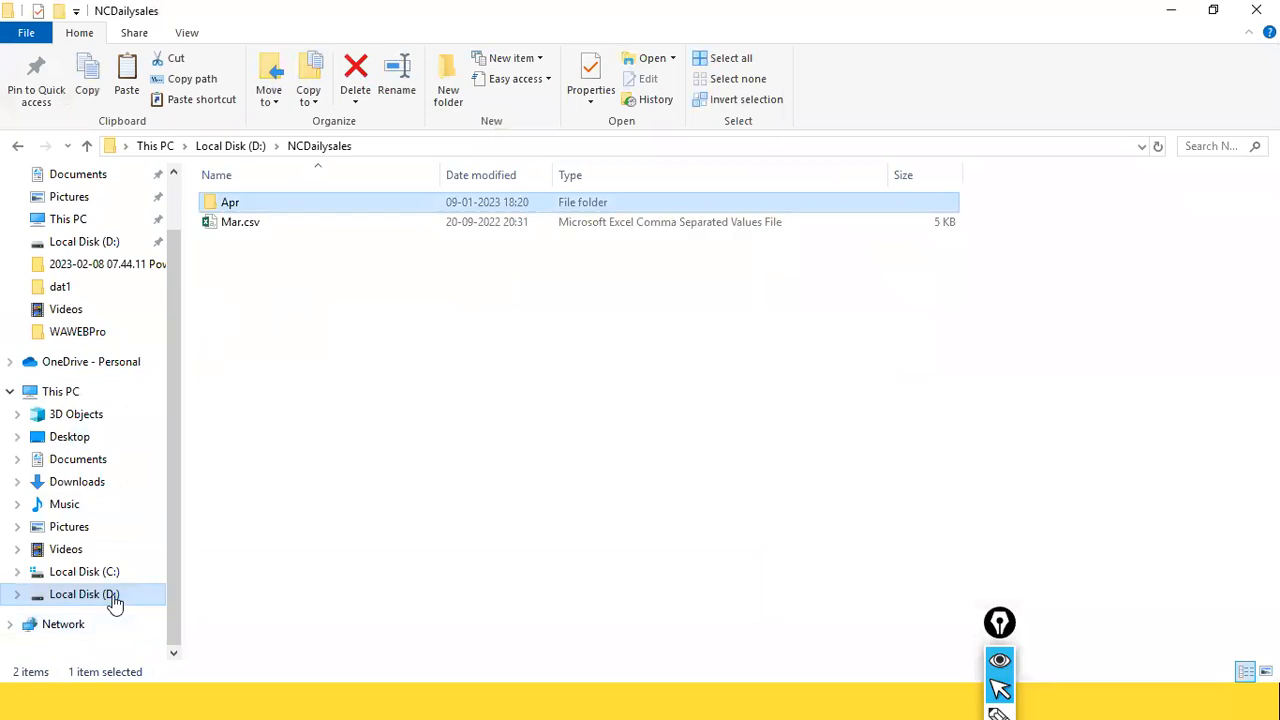
click(113, 598)
text(stu)
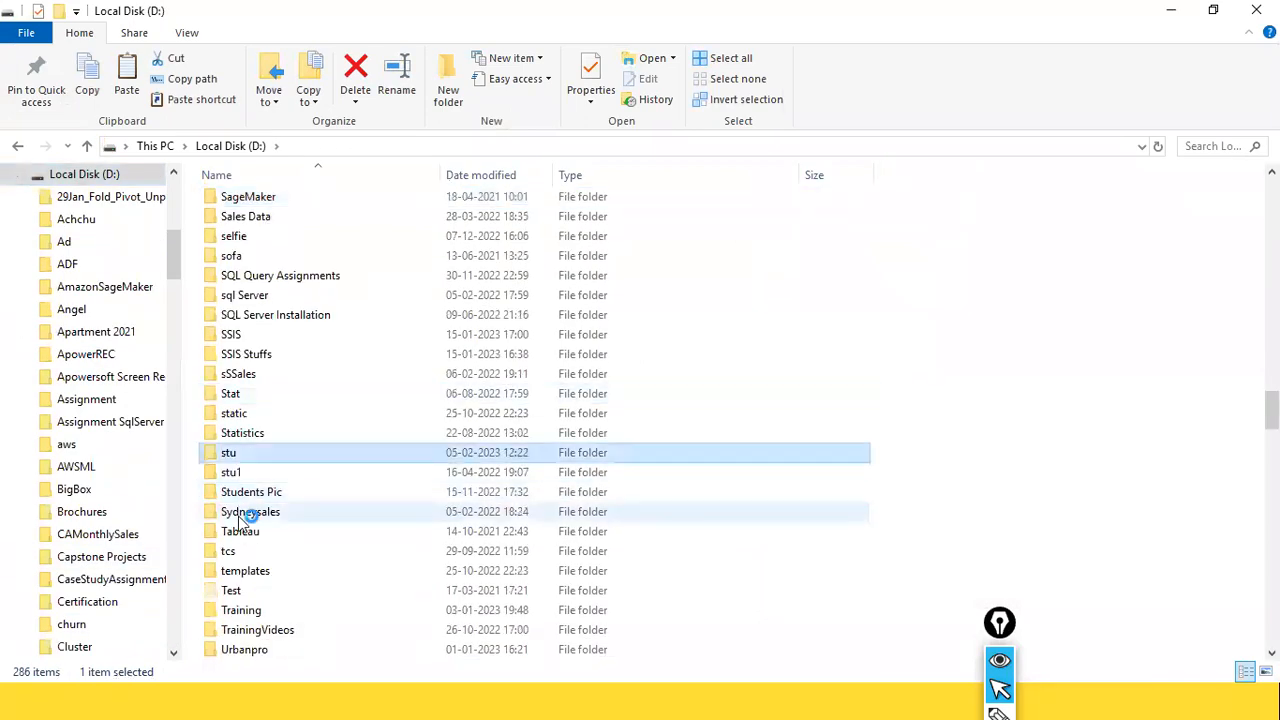
double_click(251, 457)
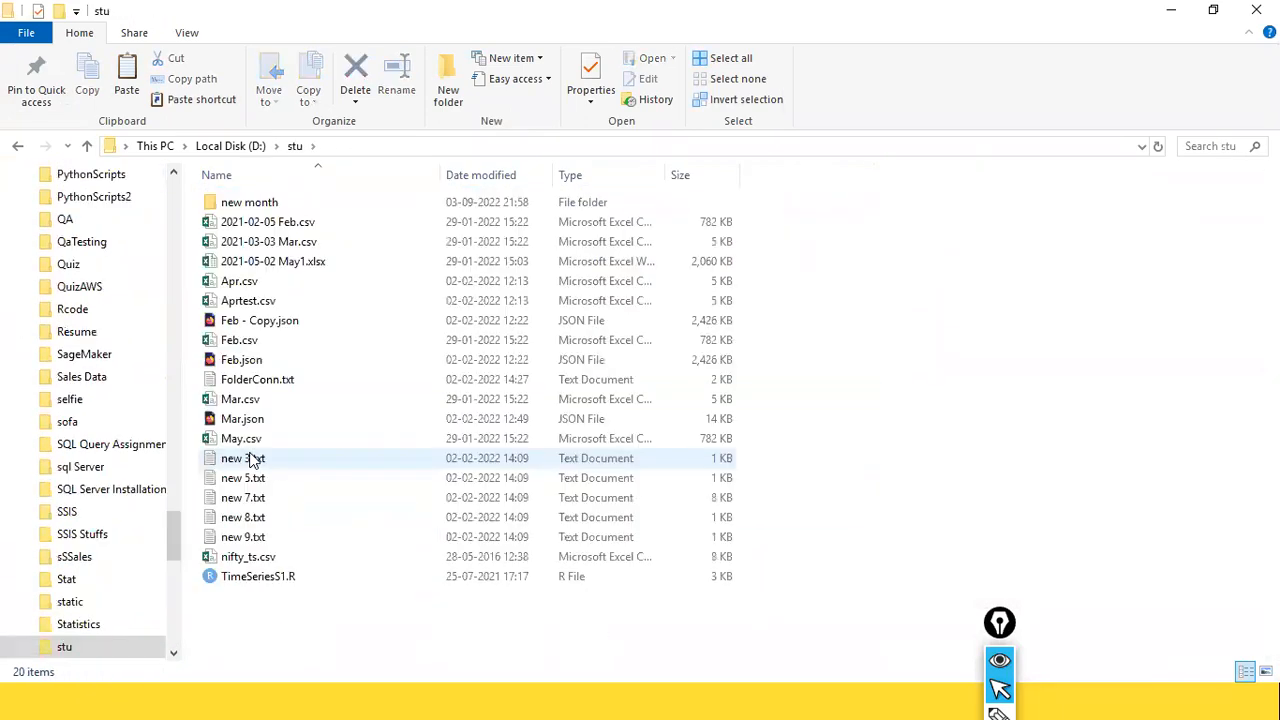
click(250, 446)
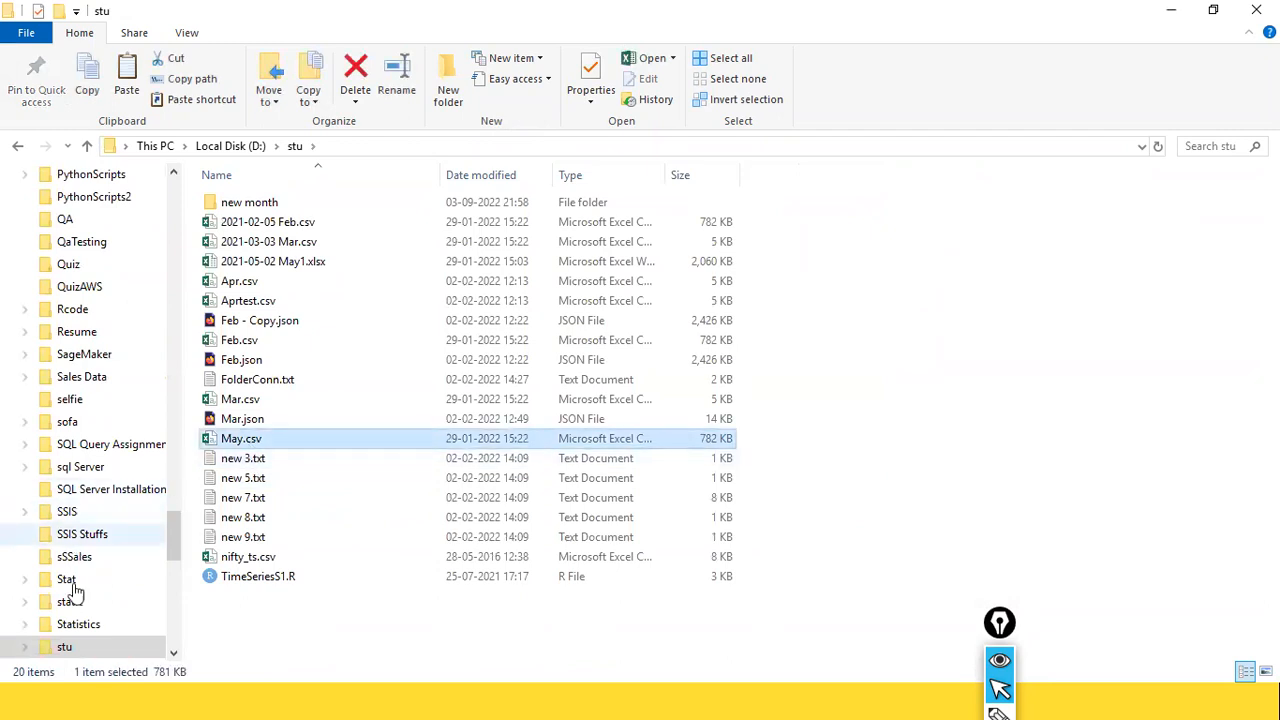
- Go to the D:\NCDailysales folder and paste the copied May.csv into it
scroll(94, 222, up, 1)
scroll(93, 218, up, 5)
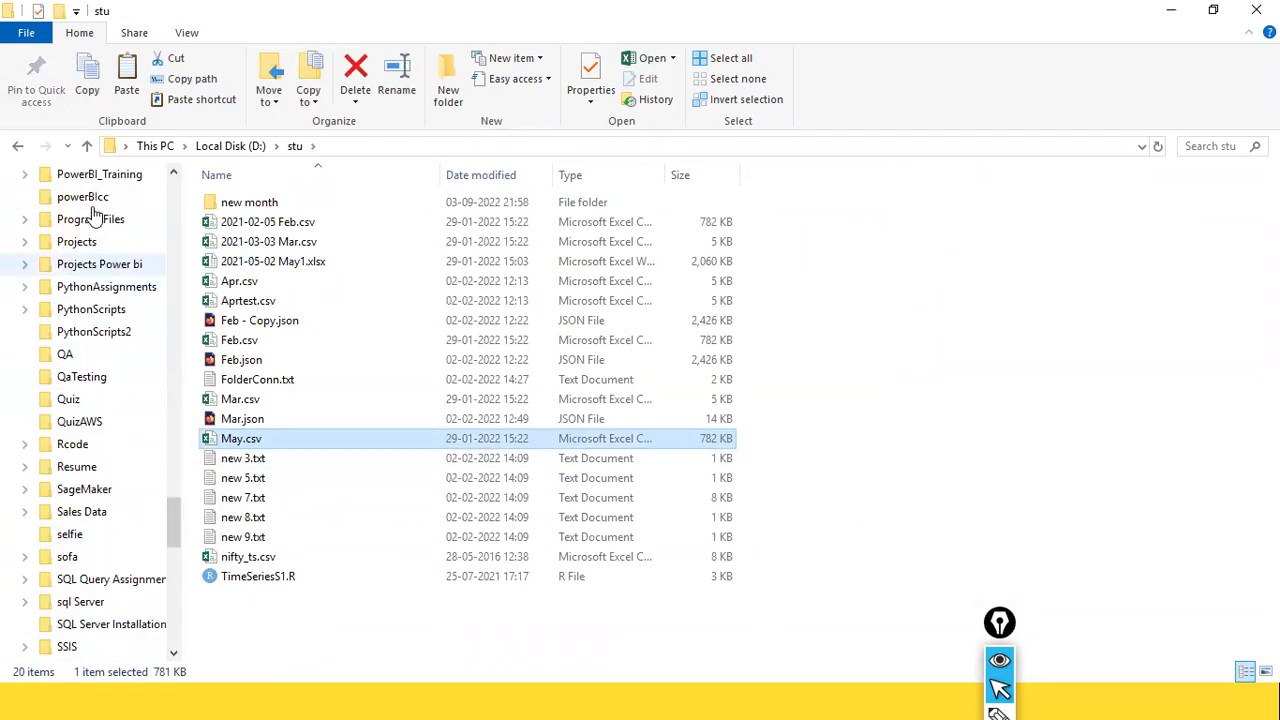
click(70, 241)
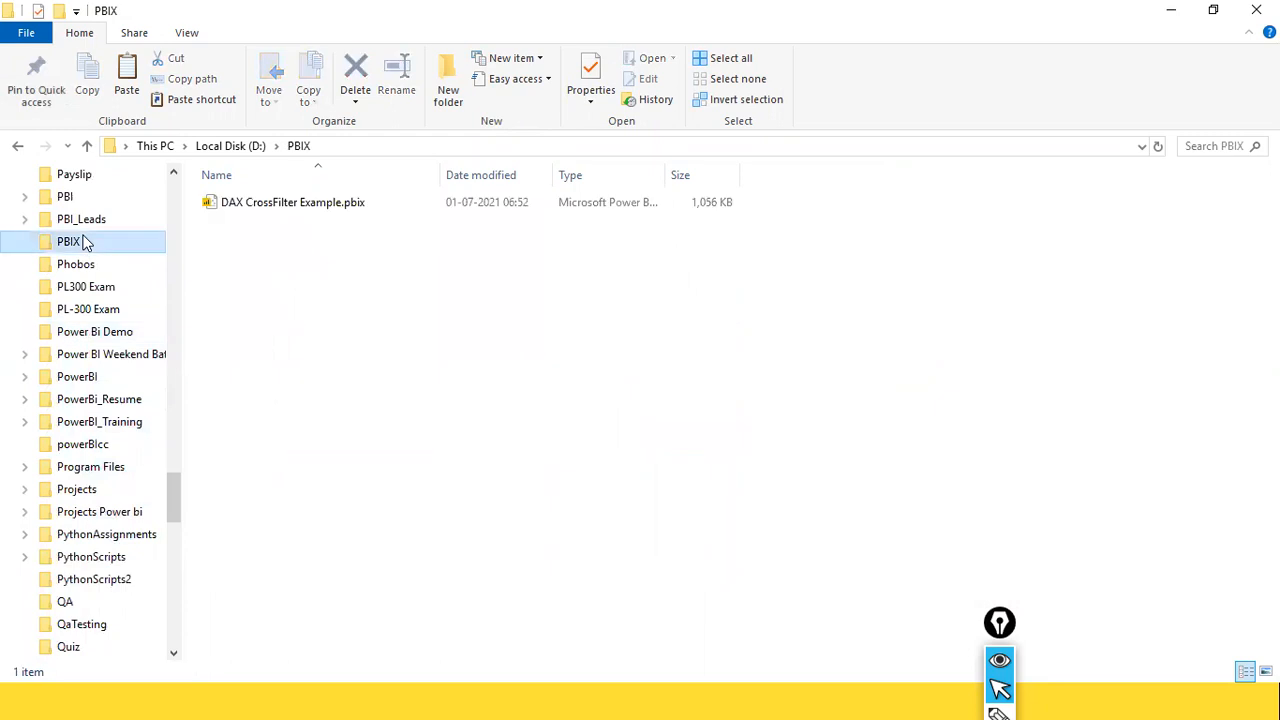
key(n)
key(c)
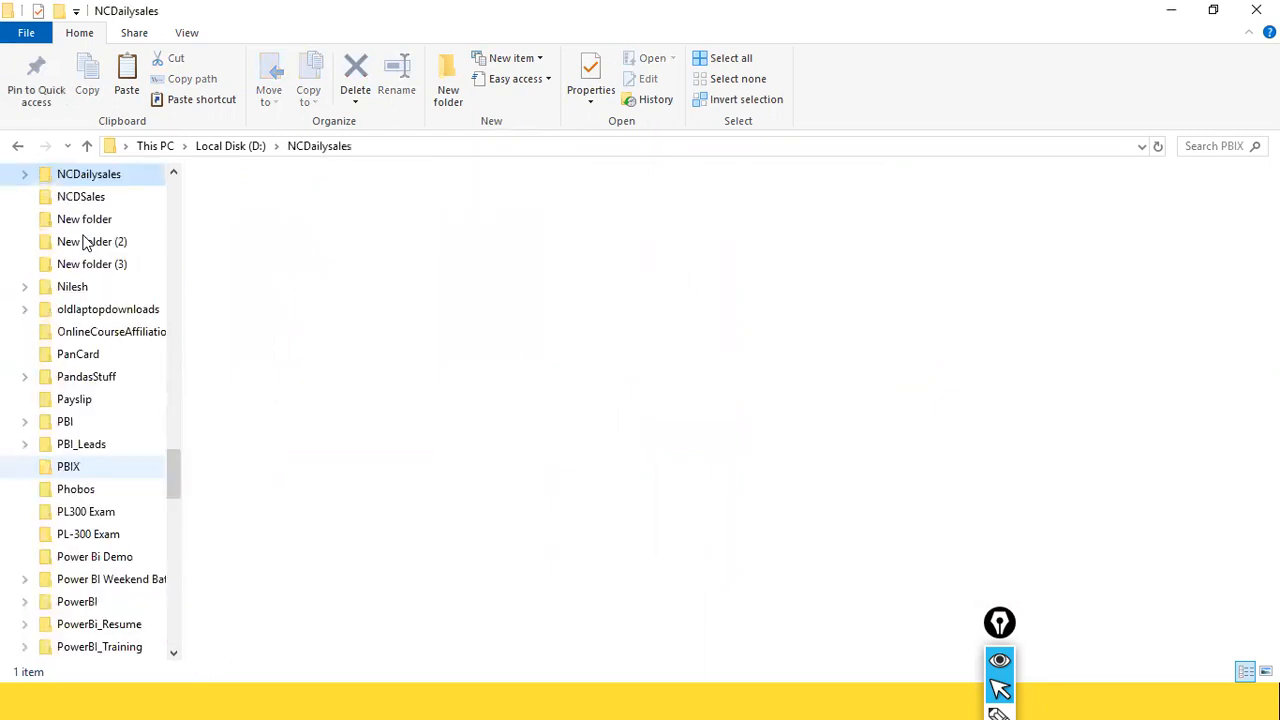
click(742, 523)
key(ctrl+v)
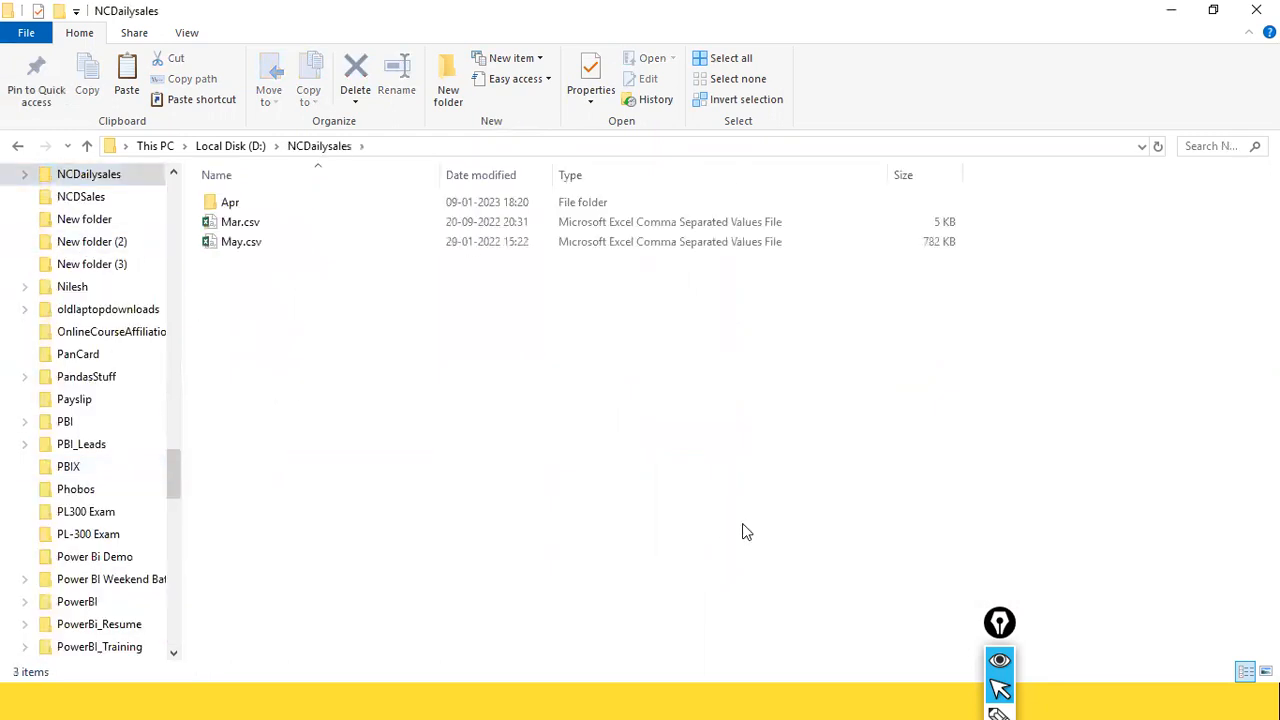
- Switch to Power BI Desktop, refresh the report data with May.csv included, and open the Power Query Editor
key(alt+Tab)
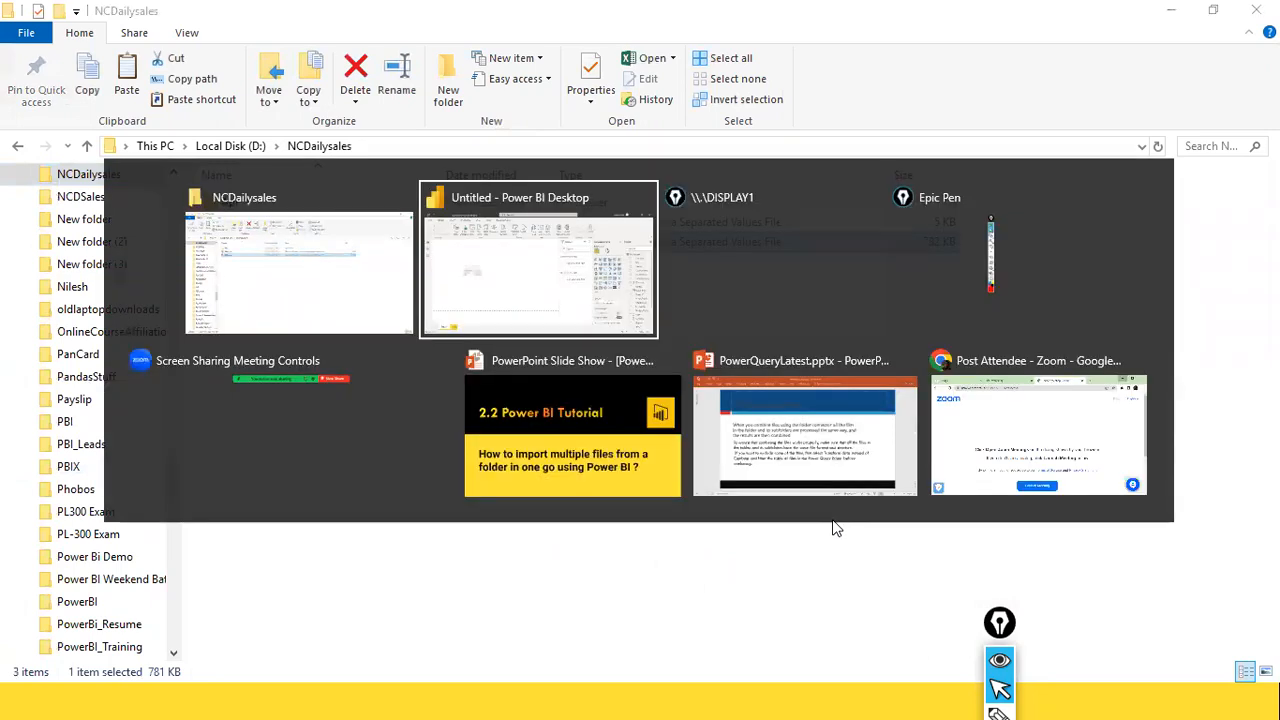
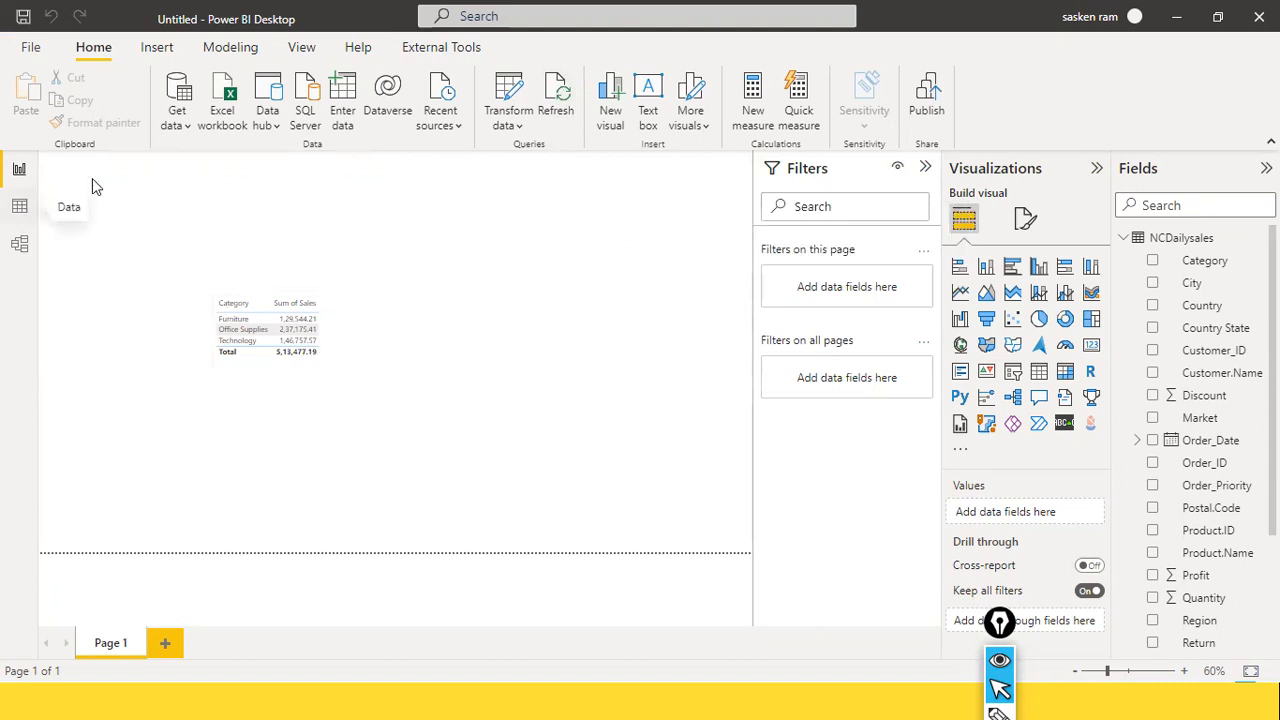
click(515, 128)
click(528, 157)
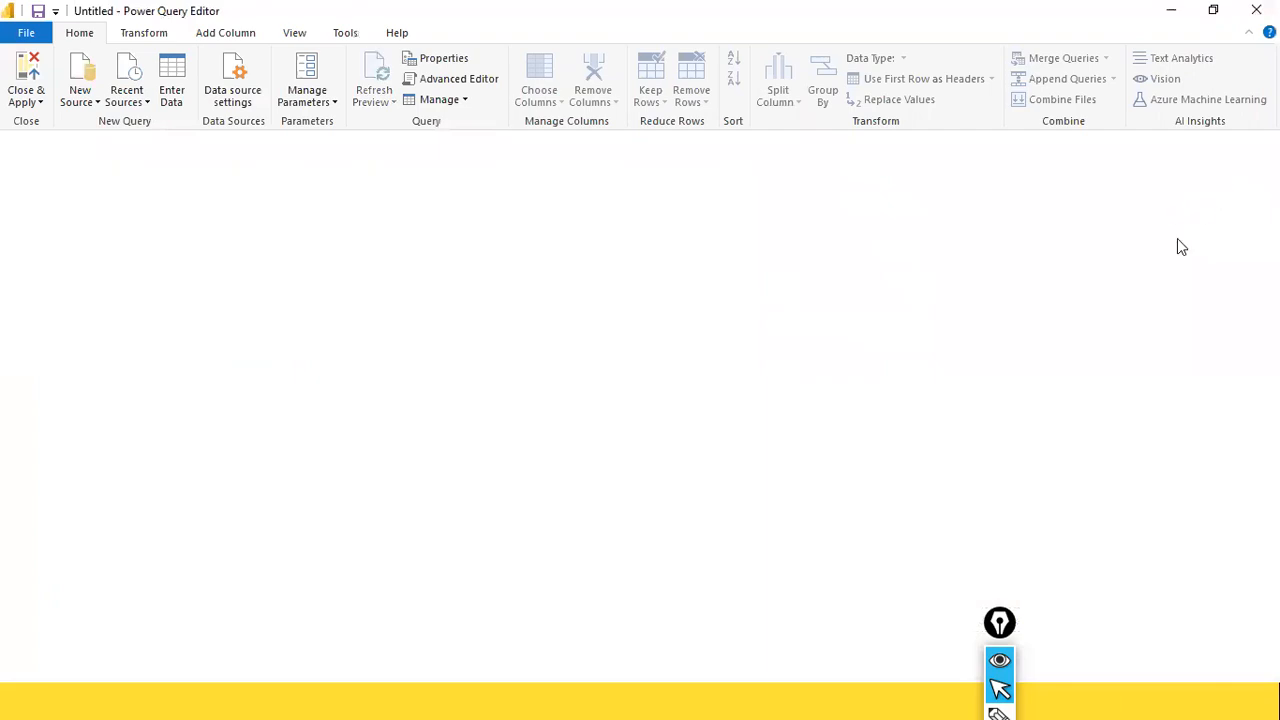
- Open May.csv from the NCDailysales folder in Excel, examine its raw columns and dates, and close it
key(alt+Tab)
key(alt+Tab)
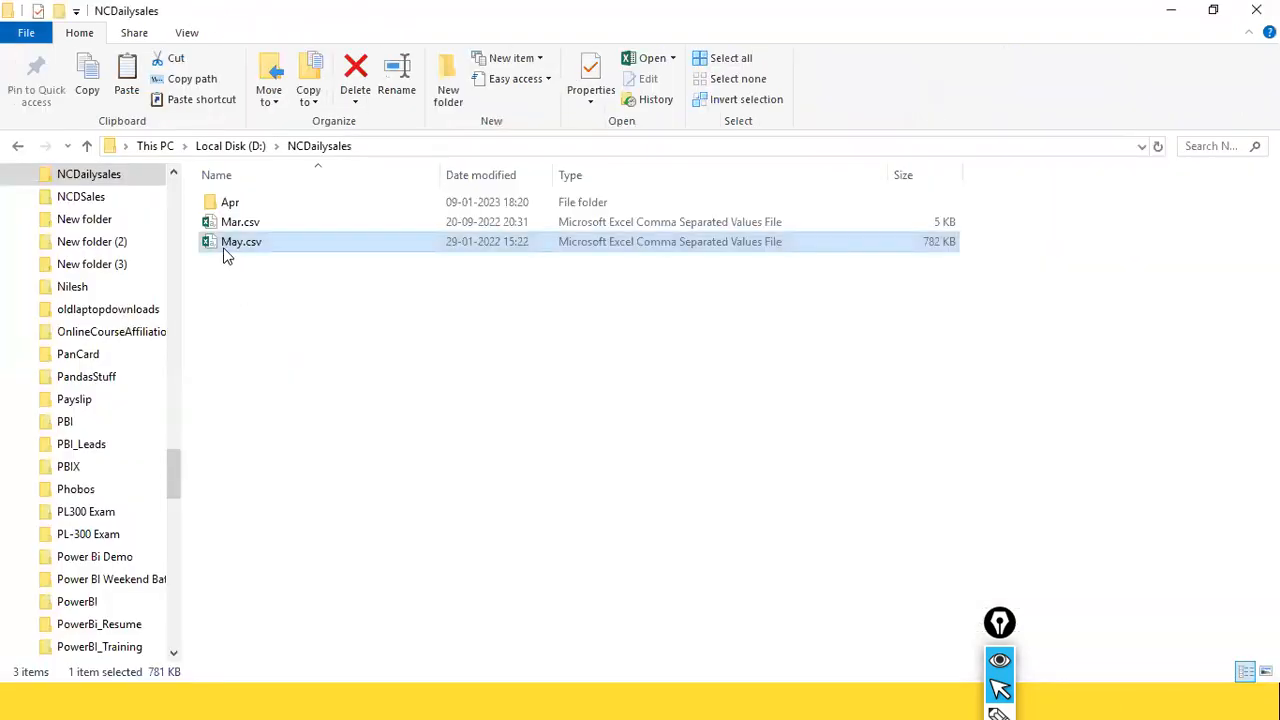
double_click(225, 253)
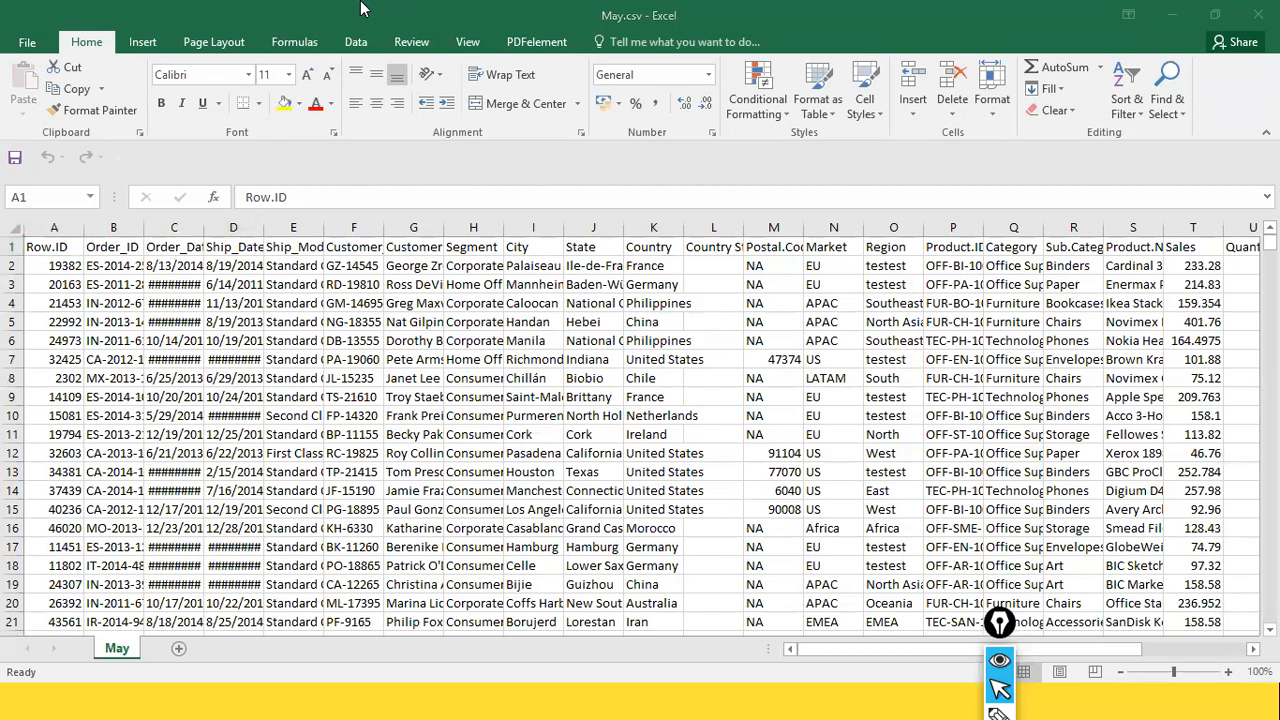
click(1258, 14)
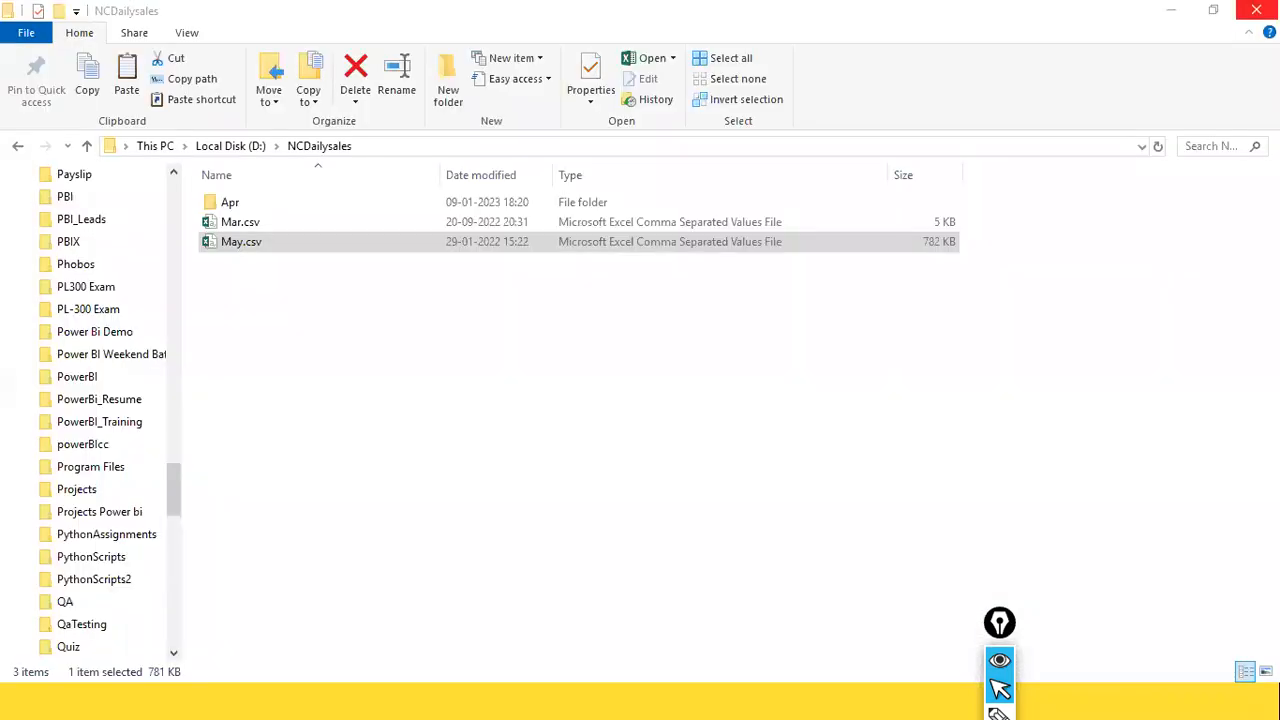
- Return to the Power Query Editor and review the Order_Date column and the list of applied steps for NCDailysales
key(alt+Tab)
key(alt+Tab)
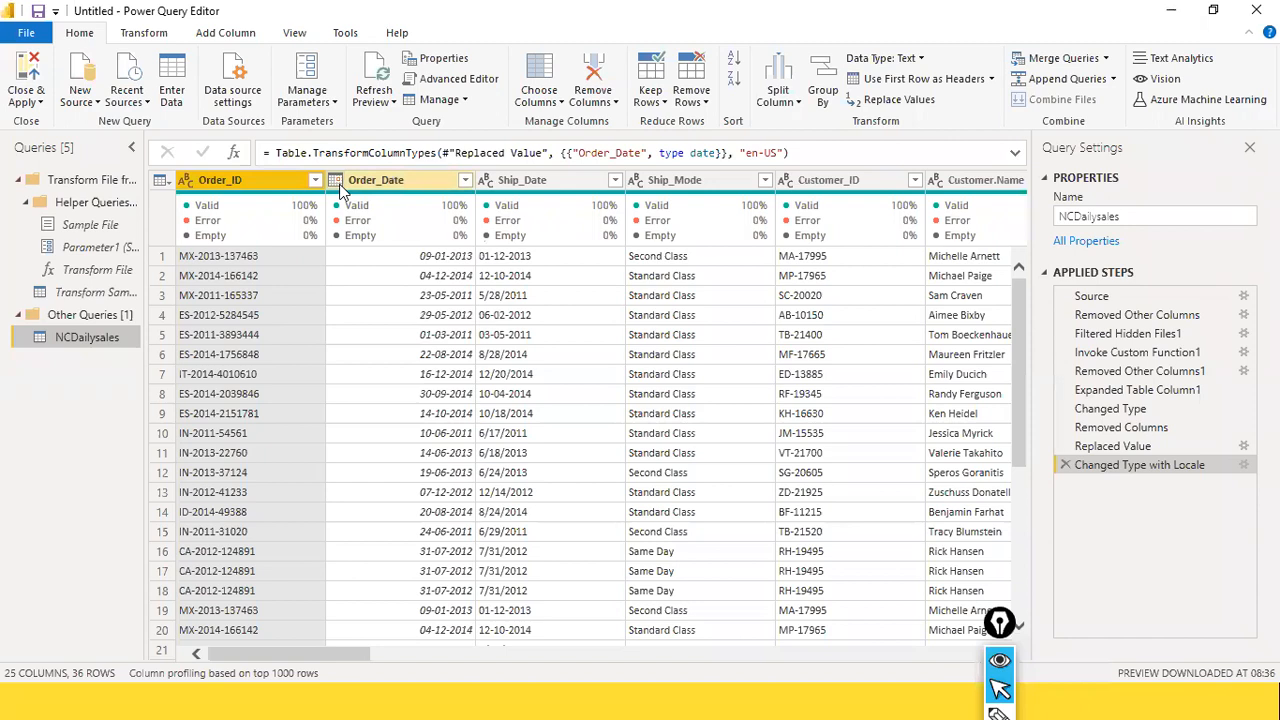
key(alt+Tab)
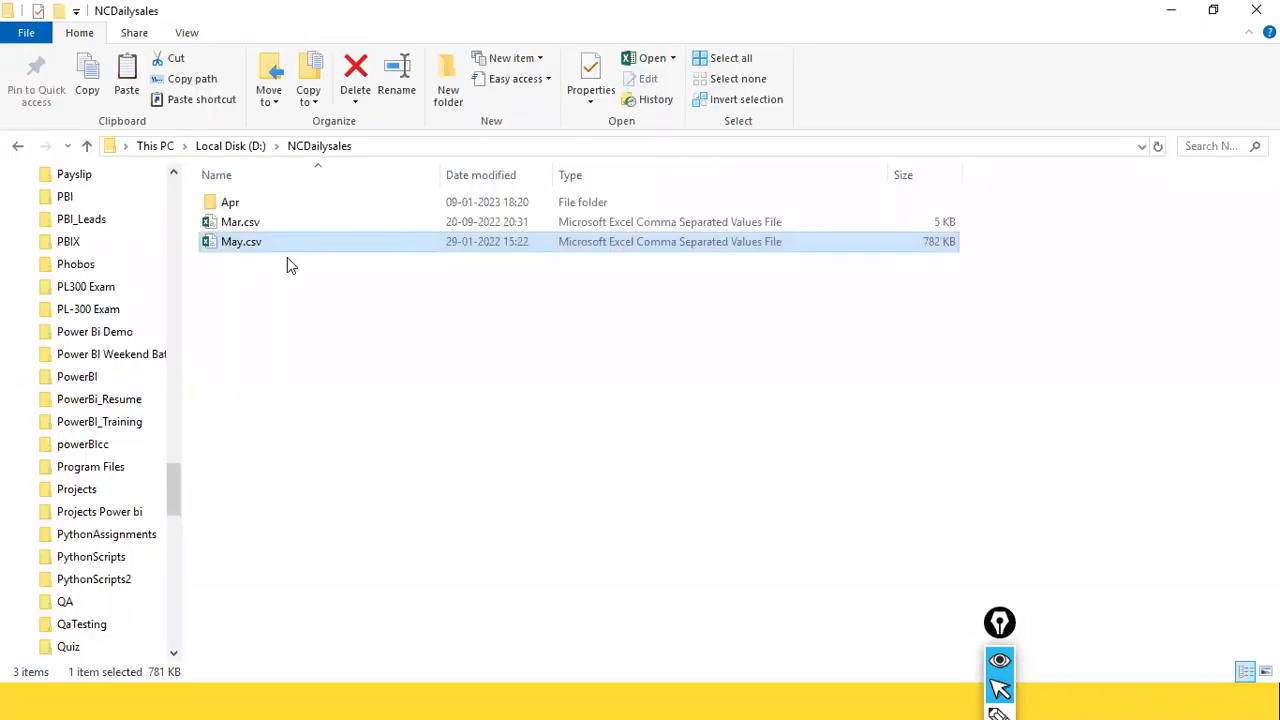
key(alt+Tab)
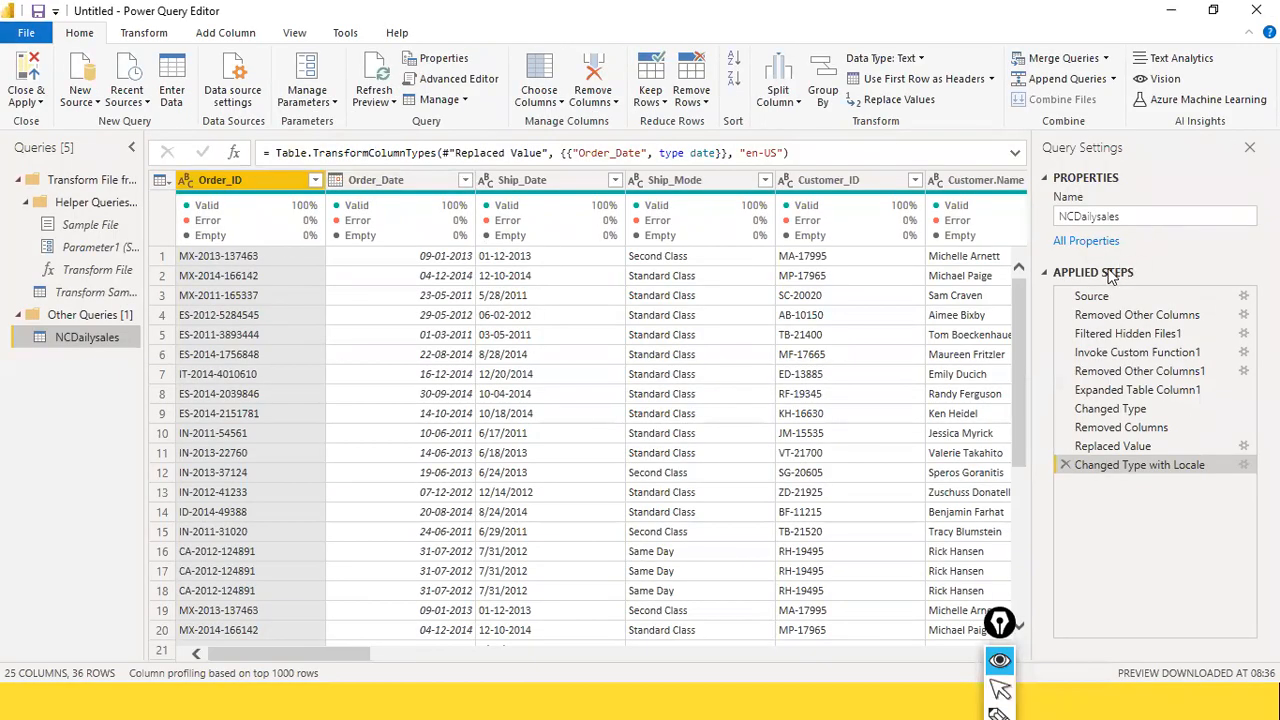
drag(1043, 260, 1278, 541)
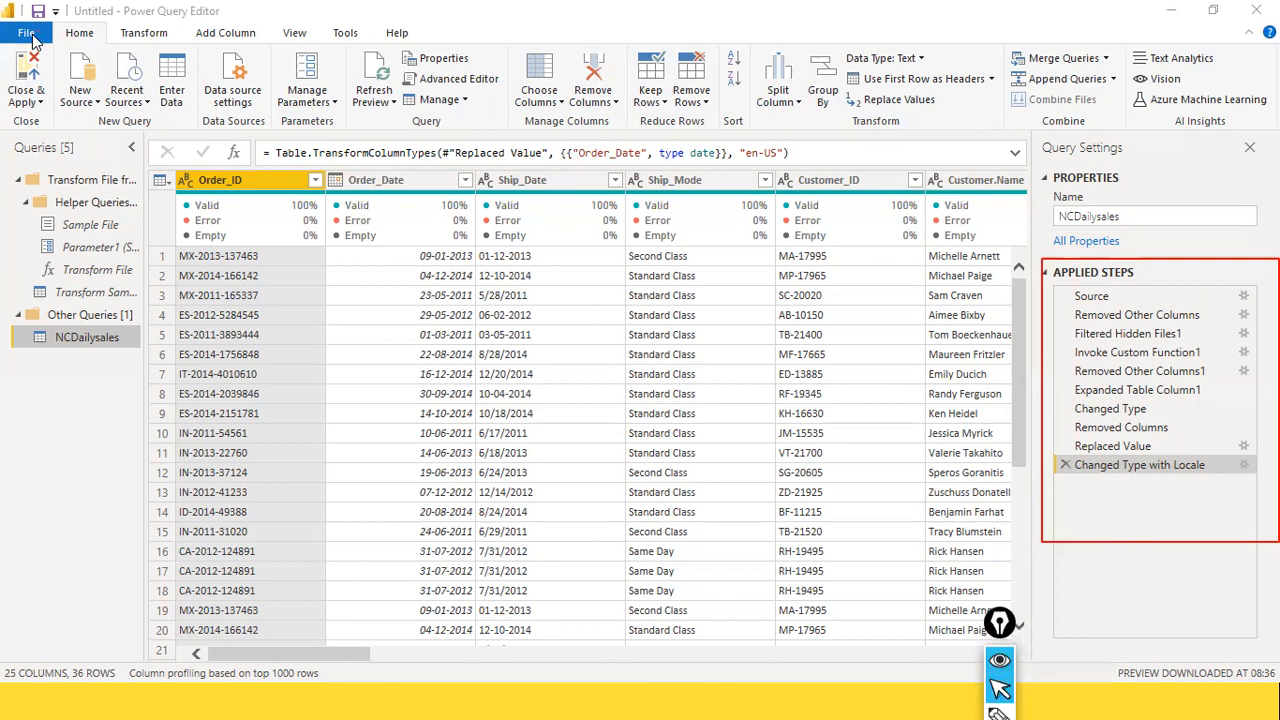
- Close and apply the Power Query Editor and begin switching to another open window
click(30, 38)
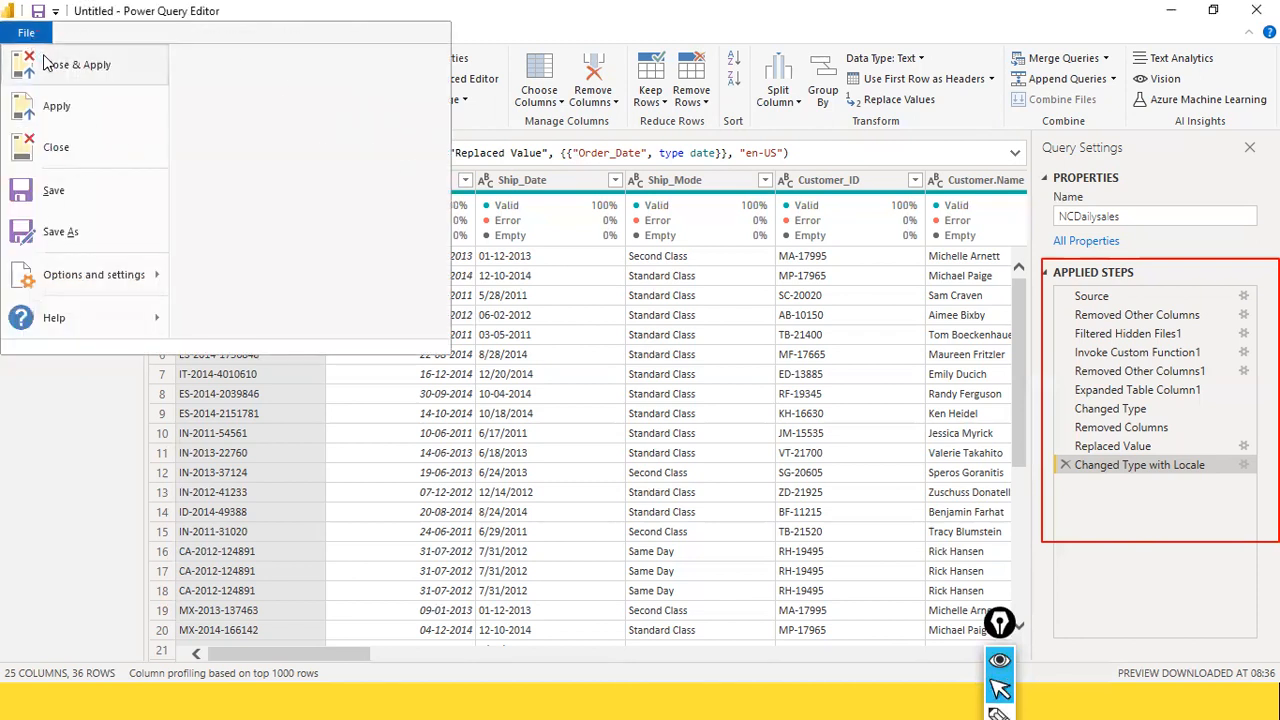
click(806, 334)
key(alt+Tab)
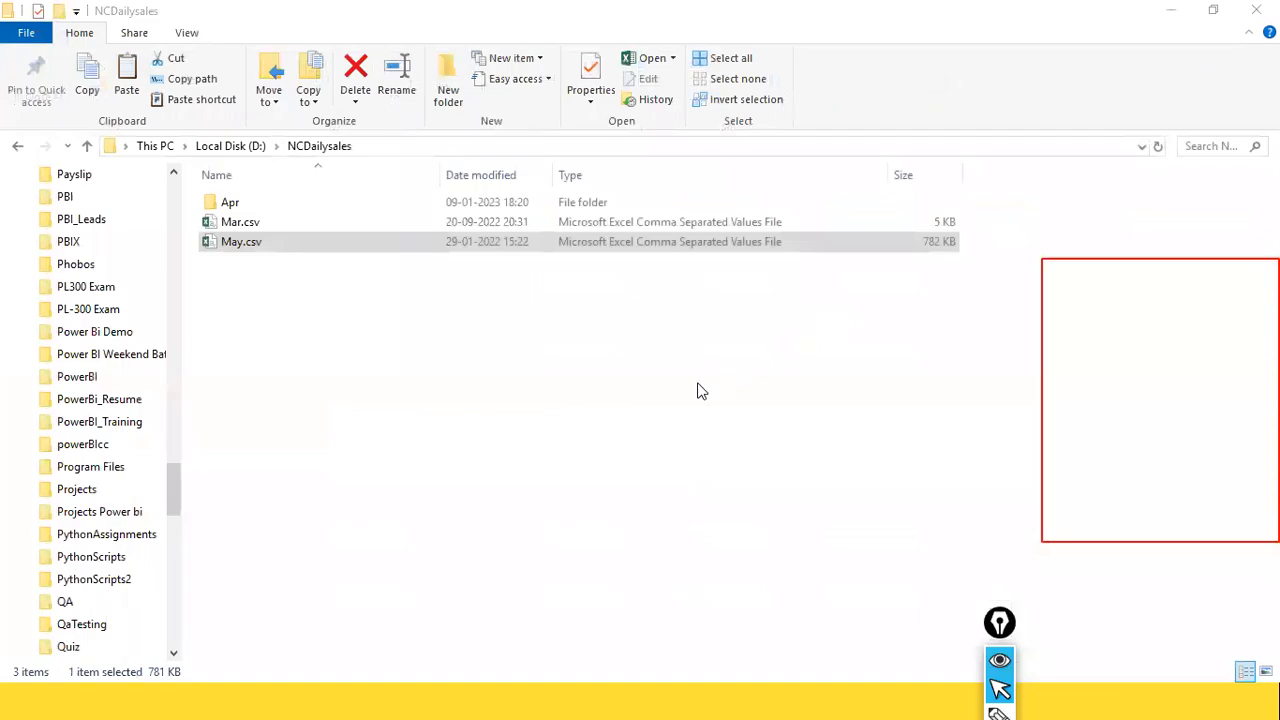
key(alt+Tab)
key(Tab)
key(Tab)
key(Tab)
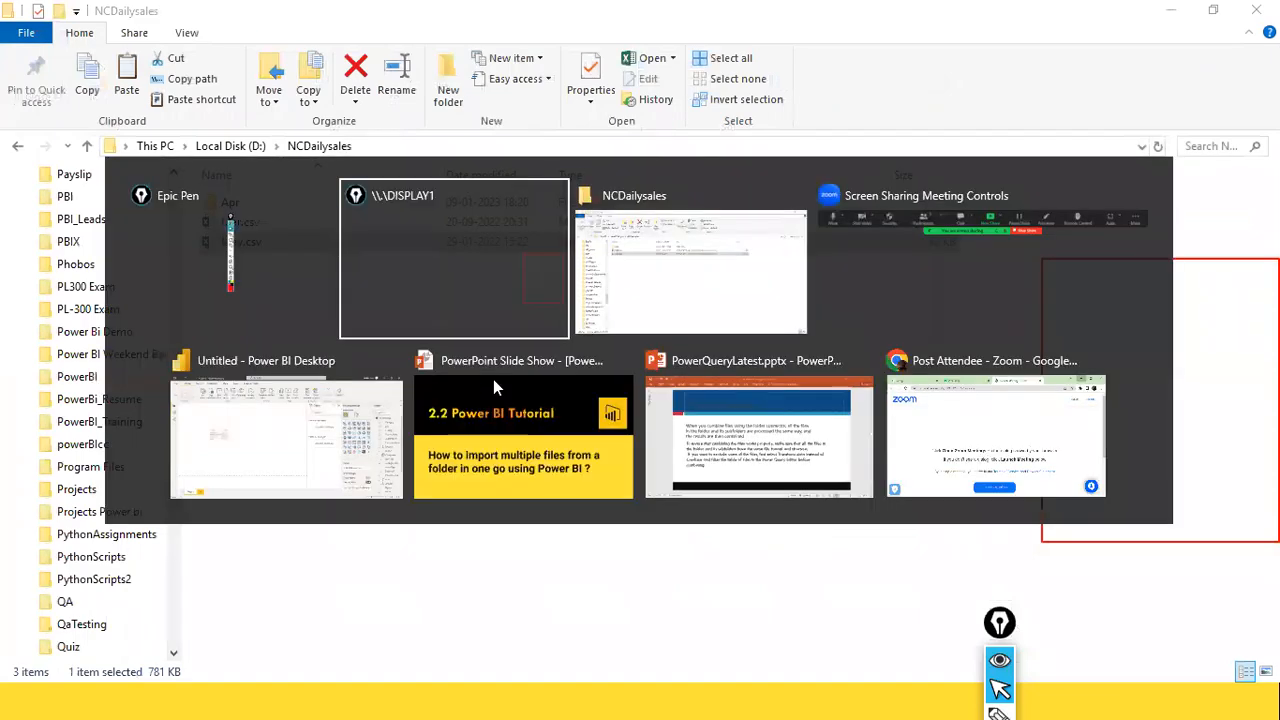